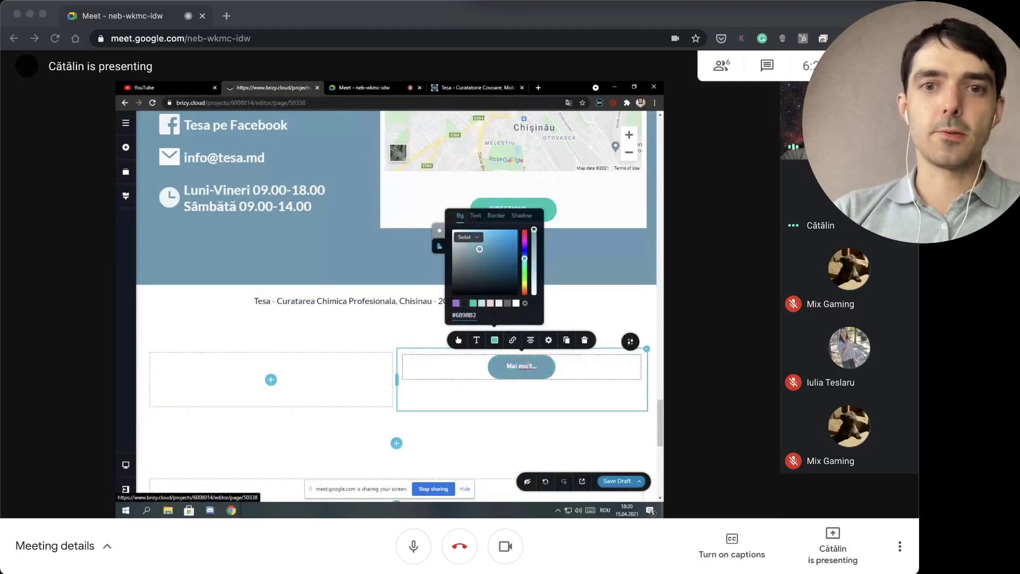
pyautogui.click(715, 249)
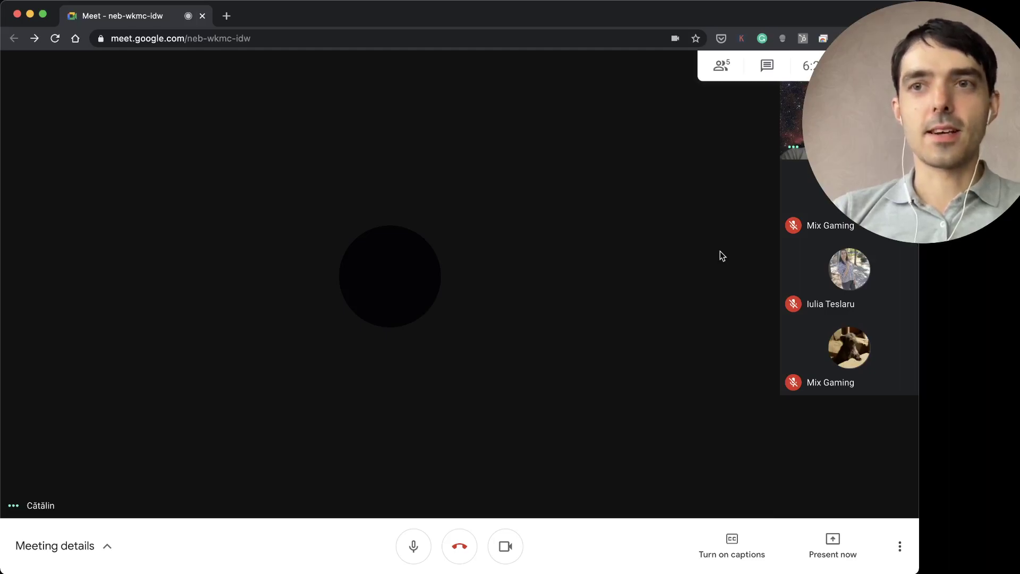
pyautogui.moveTo(849, 199)
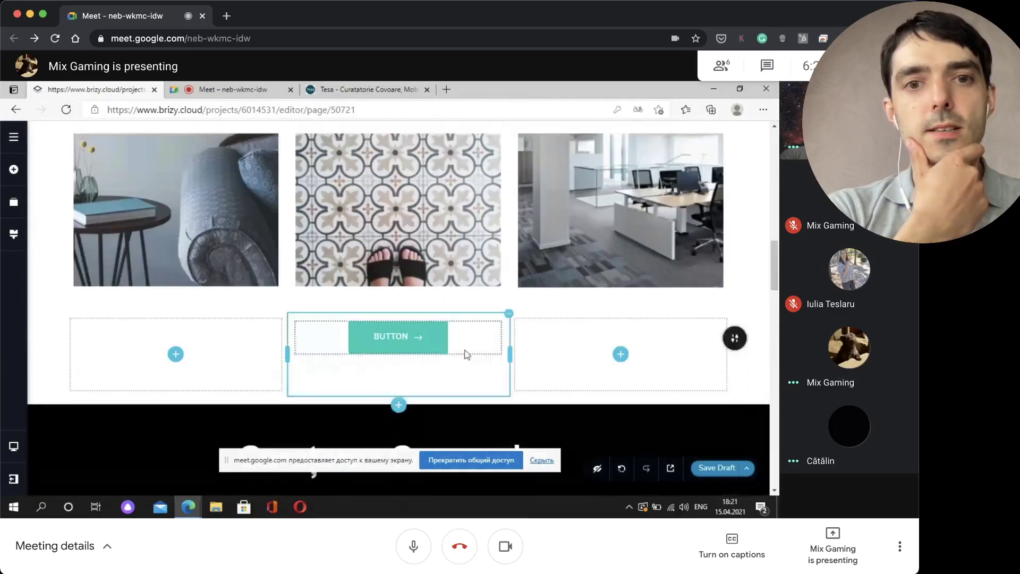
# Set the background colour of the button below the middle tile image to #0E6A8F
pyautogui.click(362, 302)
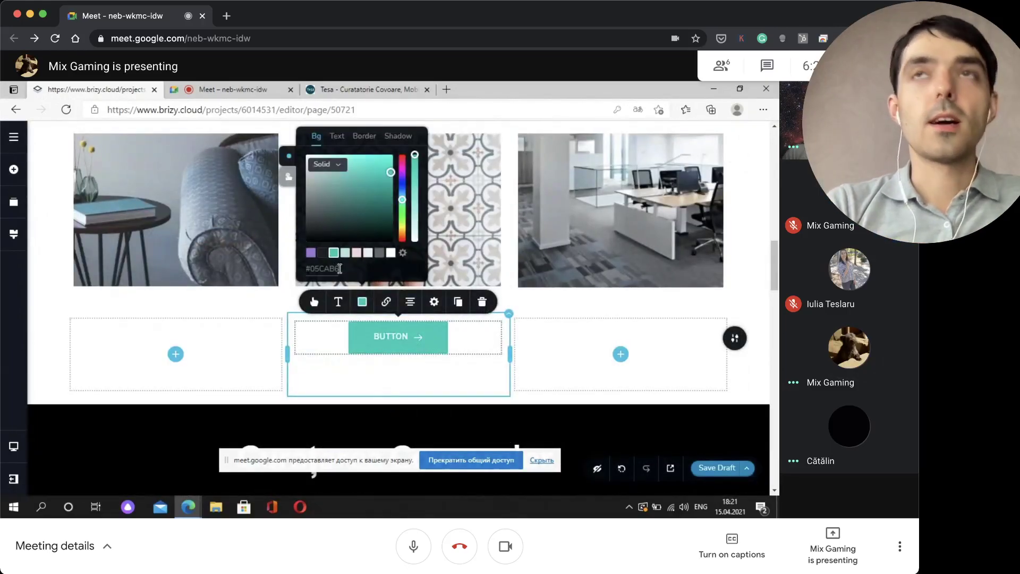
pyautogui.click(339, 268)
pyautogui.press('BackSpace')
pyautogui.press('BackSpace')
pyautogui.press('BackSpace')
pyautogui.press('BackSpace')
pyautogui.press('BackSpace')
pyautogui.press('BackSpace')
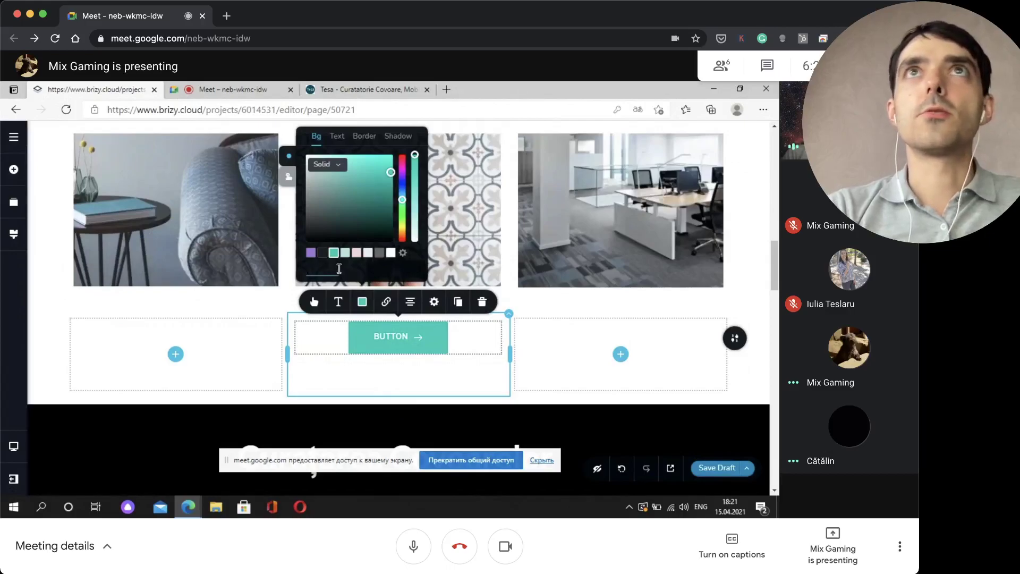
pyautogui.write('#0E6A8F')
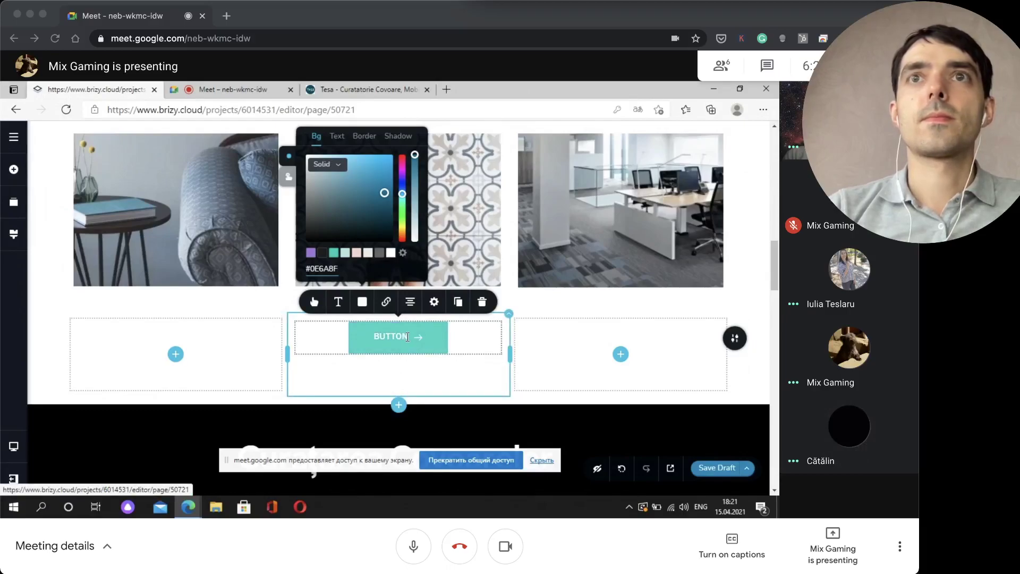
# Change the button's label text to "Mai" and switch to the Tesa reference website
pyautogui.click(410, 356)
pyautogui.press('BackSpace')
pyautogui.write('Mai')
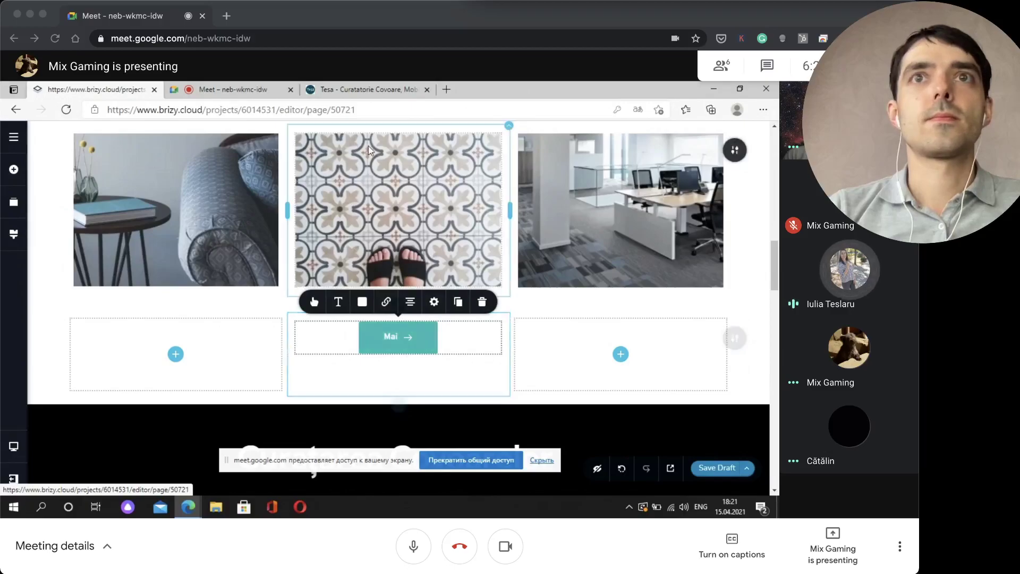
pyautogui.click(363, 88)
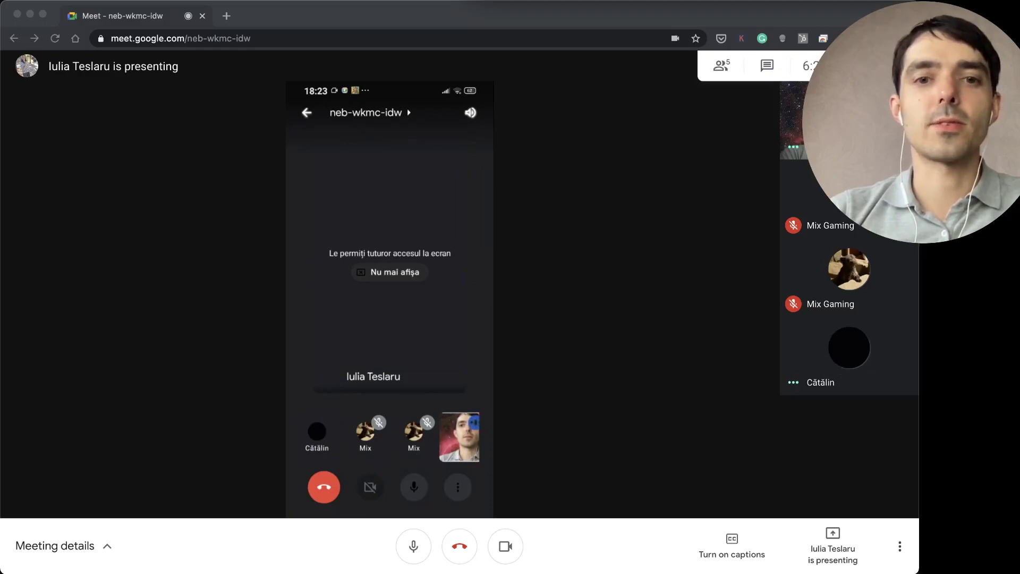
# Send "gmail.com" to everyone in the meeting chat and close the chat
pyautogui.click(623, 298)
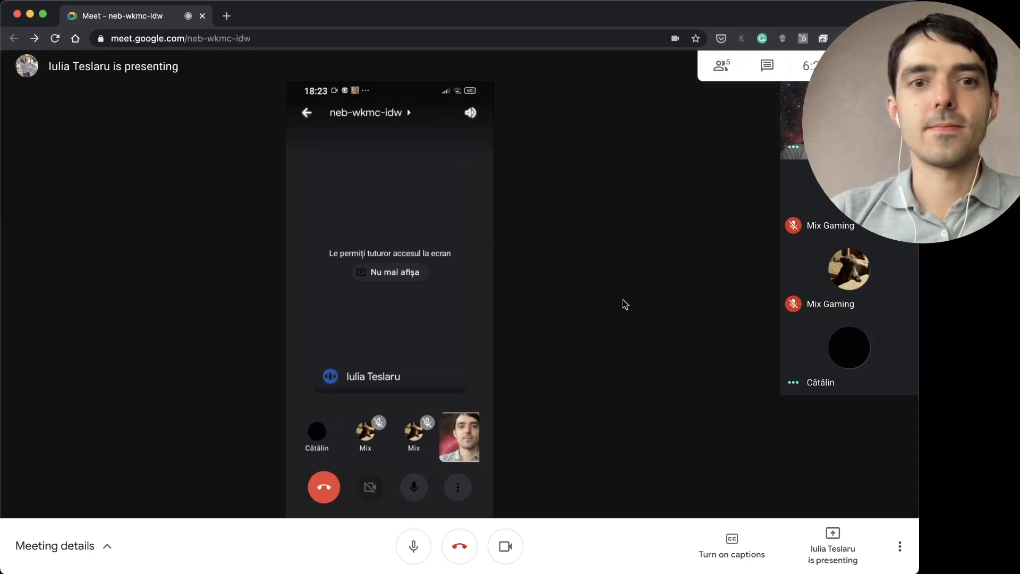
pyautogui.click(763, 67)
pyautogui.click(780, 481)
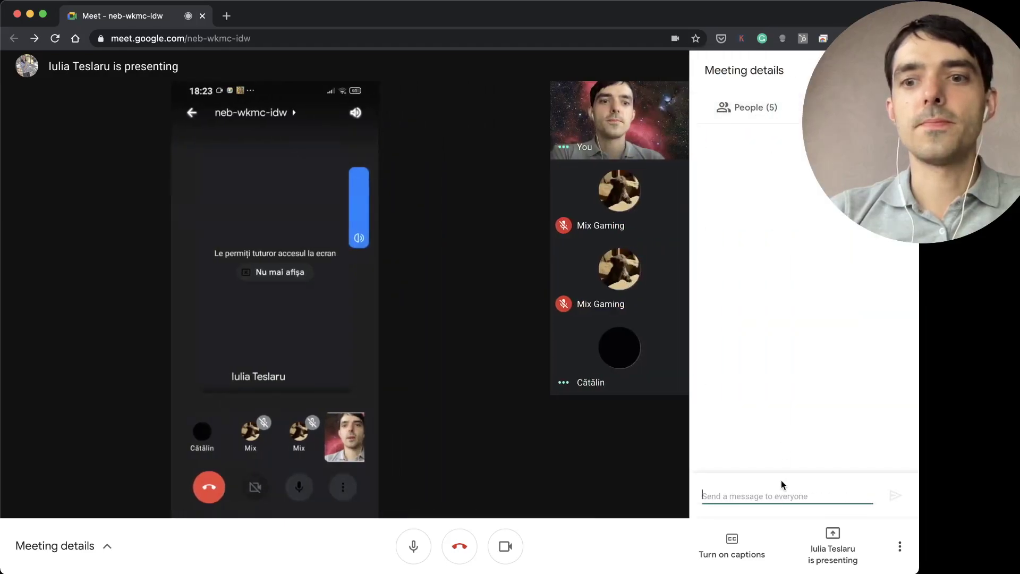
pyautogui.write('gmail.com')
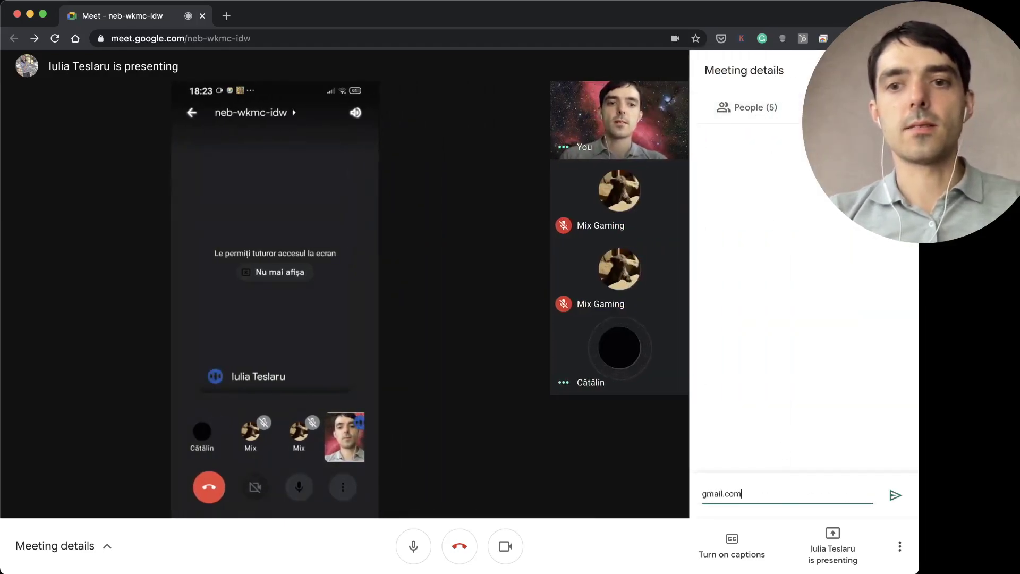
pyautogui.press('Return')
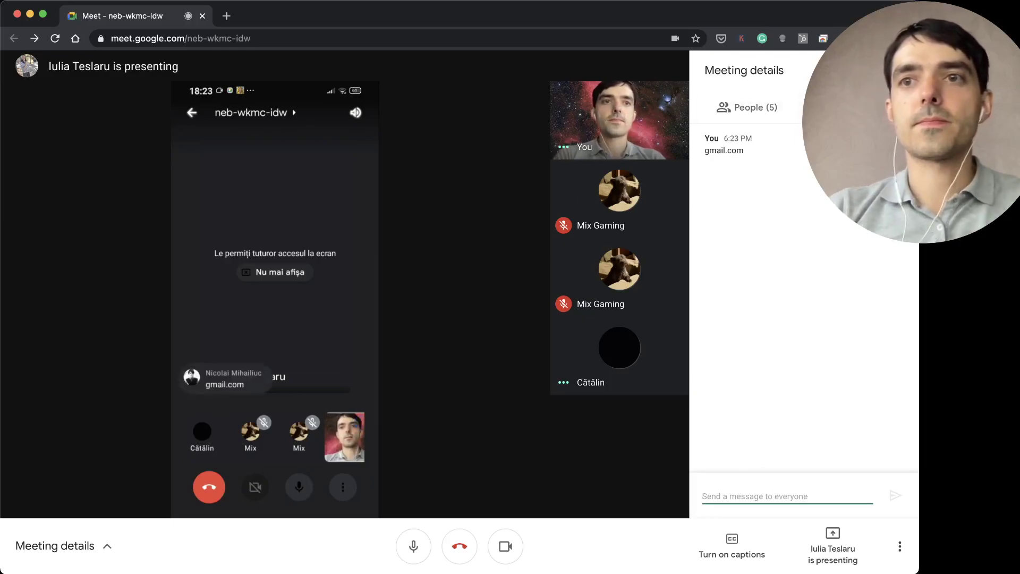
pyautogui.click(900, 70)
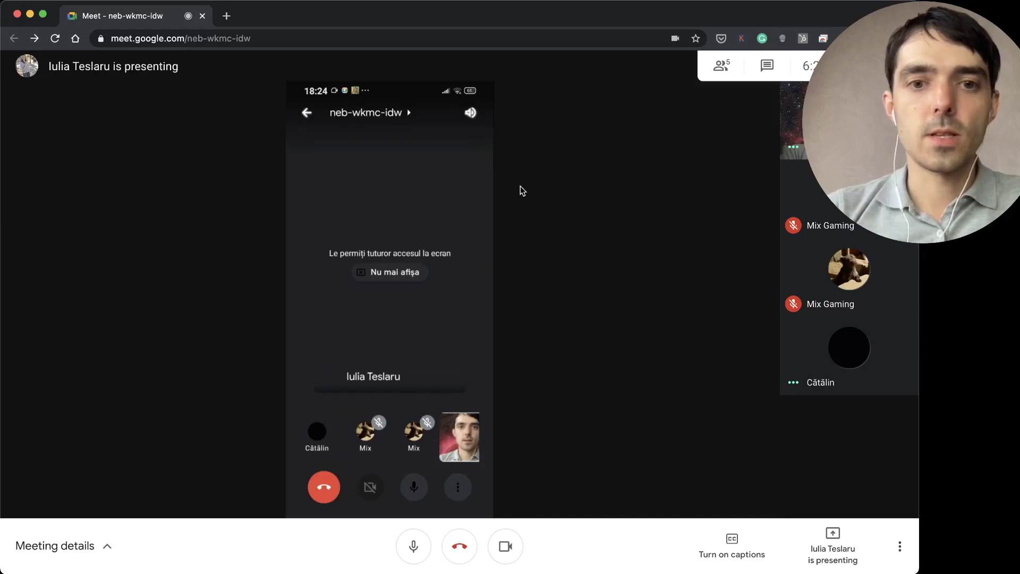
pyautogui.moveTo(508, 317)
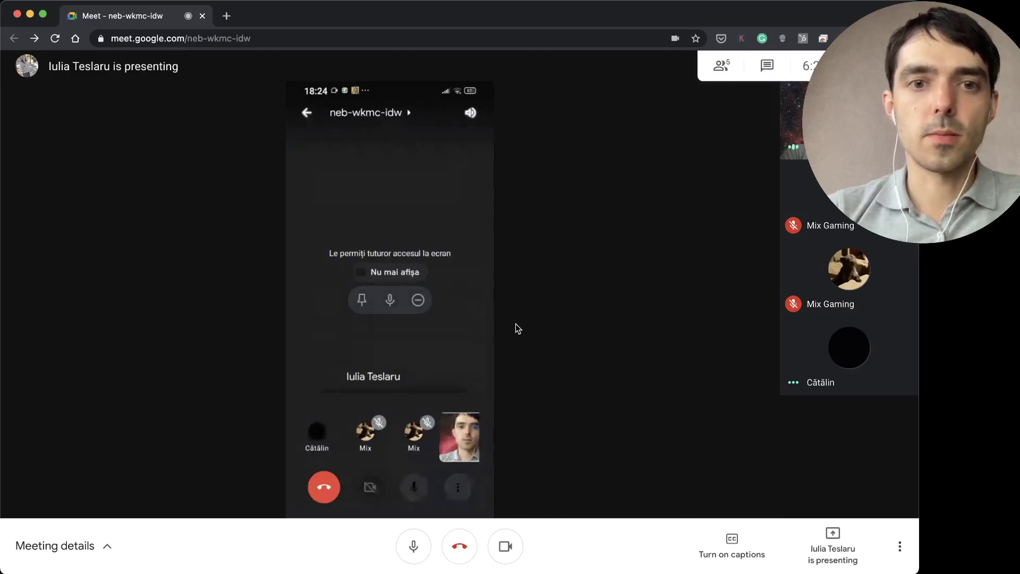
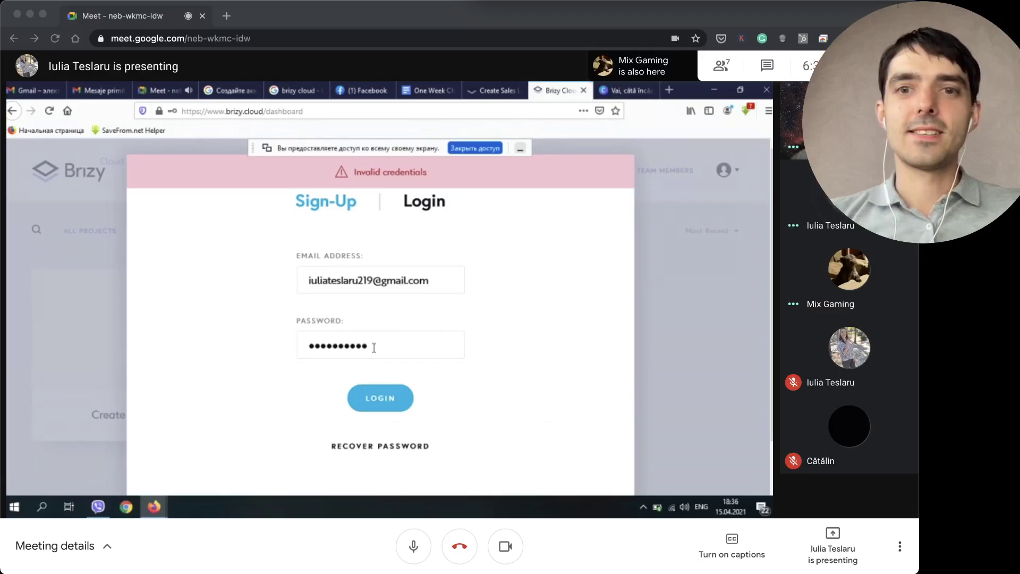
# Log in to Brizy Cloud with the entered credentials and stop the screen presentation in Google Meet
pyautogui.click(385, 398)
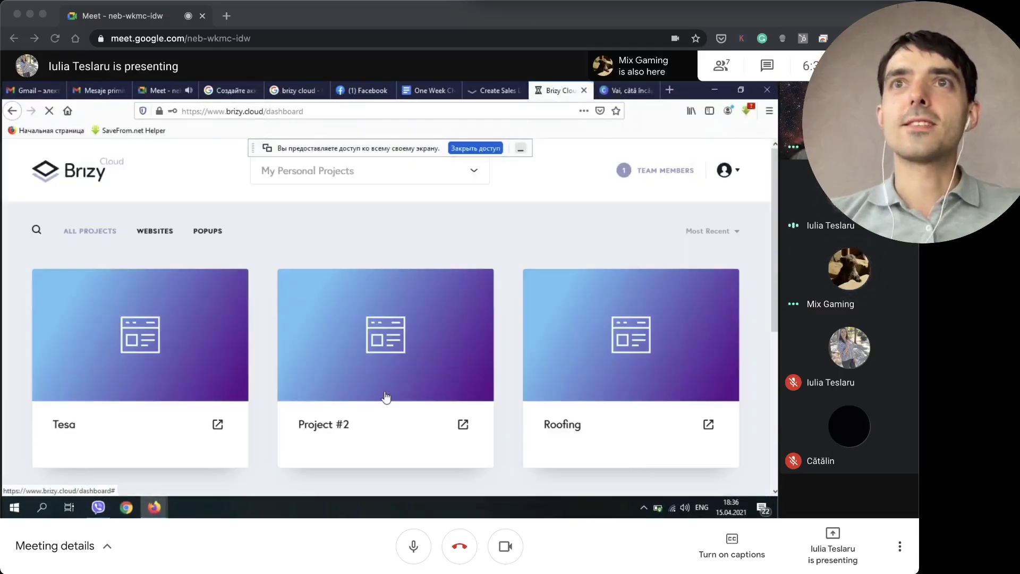
pyautogui.click(157, 92)
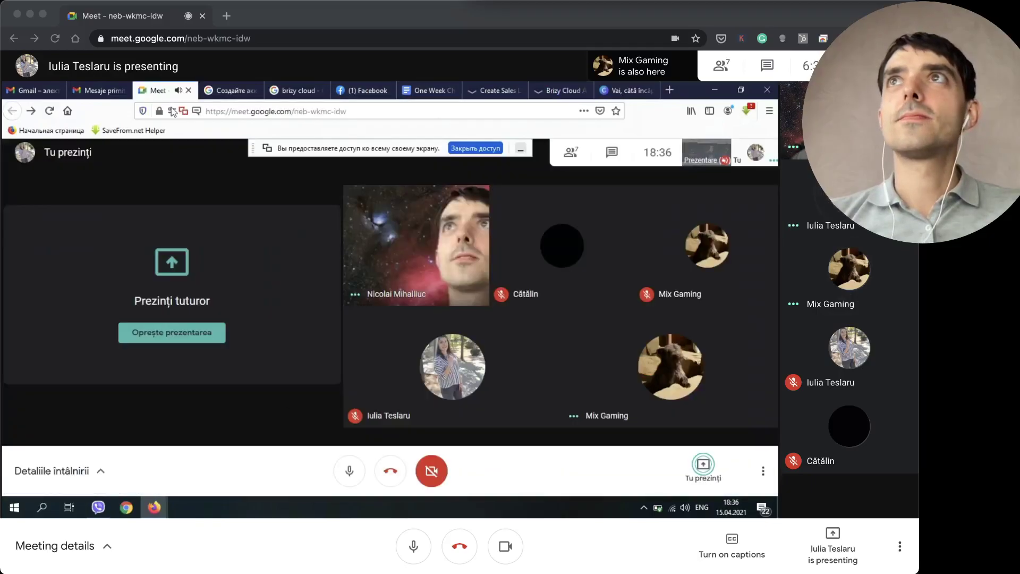
pyautogui.click(171, 335)
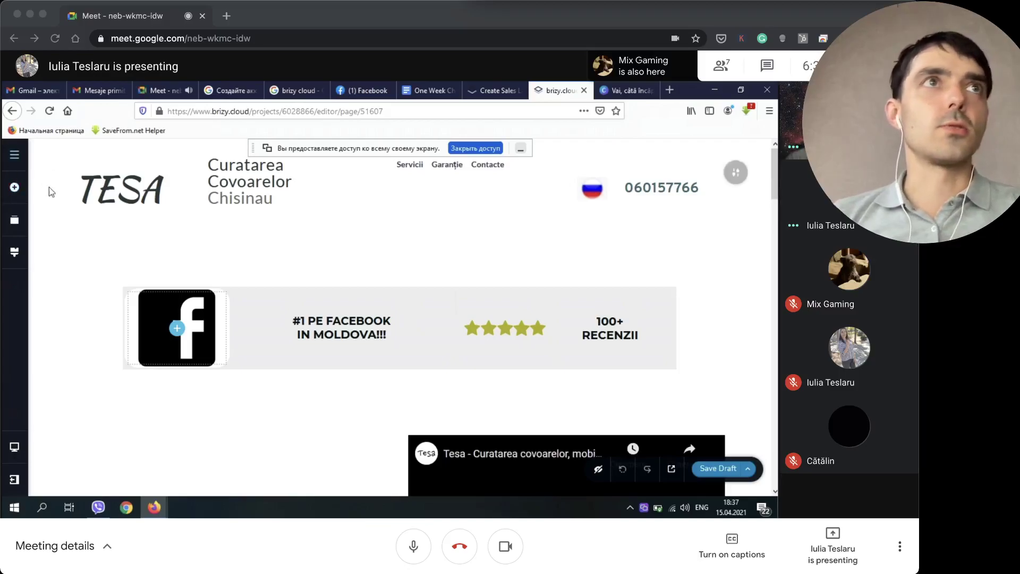
# Return from the Tesa page editor to the Brizy dashboard and look through the project cards
pyautogui.click(12, 111)
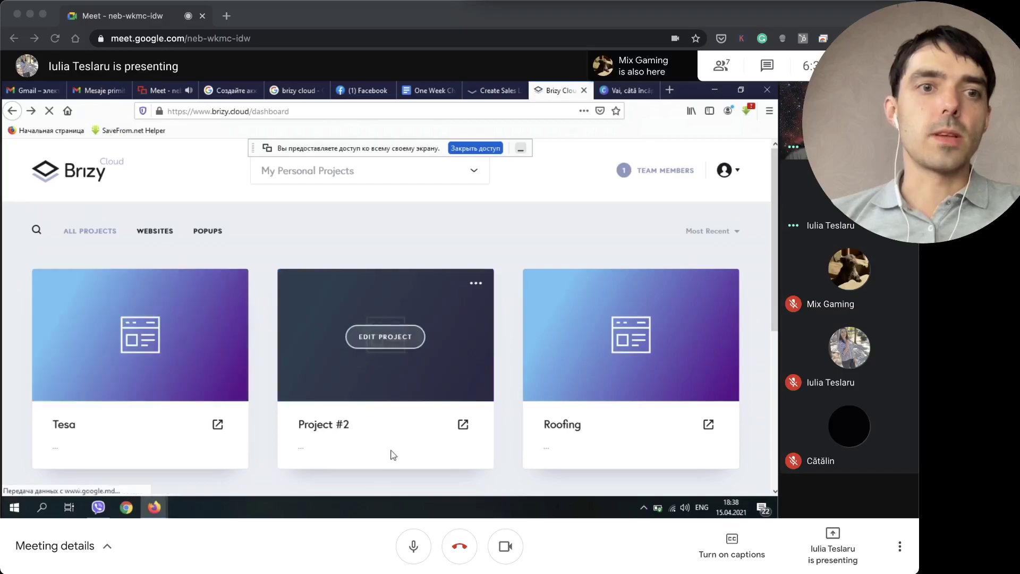
pyautogui.scroll(-2, 297, 372)
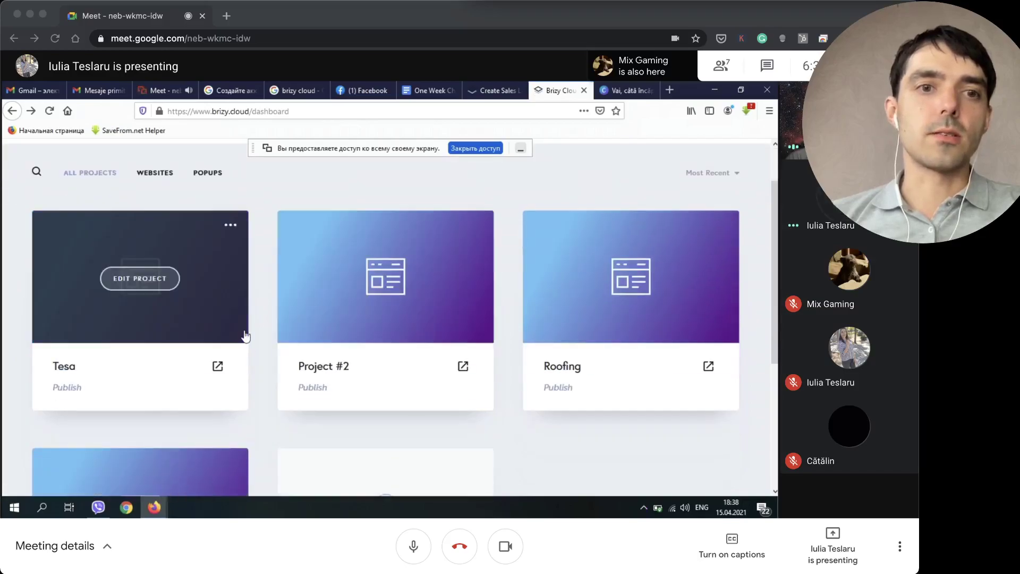
pyautogui.scroll(1, 107, 388)
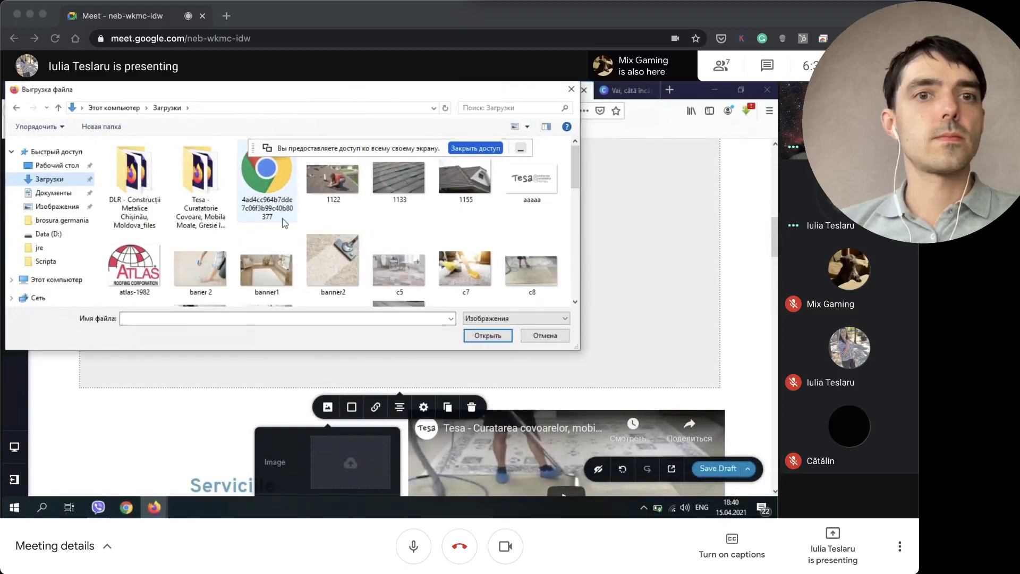
# Upload the picture c66 from the Downloads folder into the empty image element above Serviciile Noastre
pyautogui.scroll(-2, 319, 223)
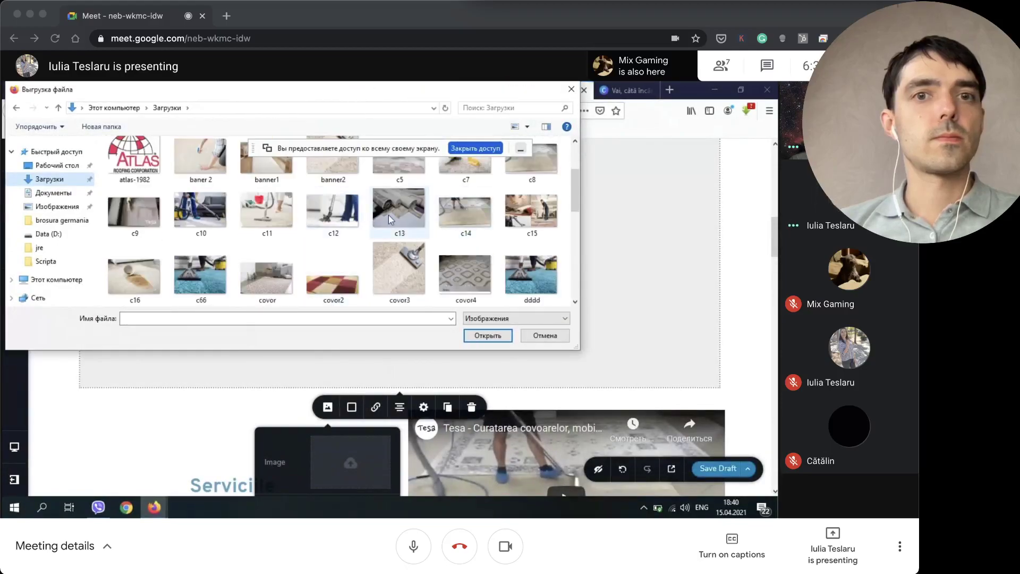
pyautogui.scroll(-2, 192, 229)
pyautogui.scroll(1, 207, 226)
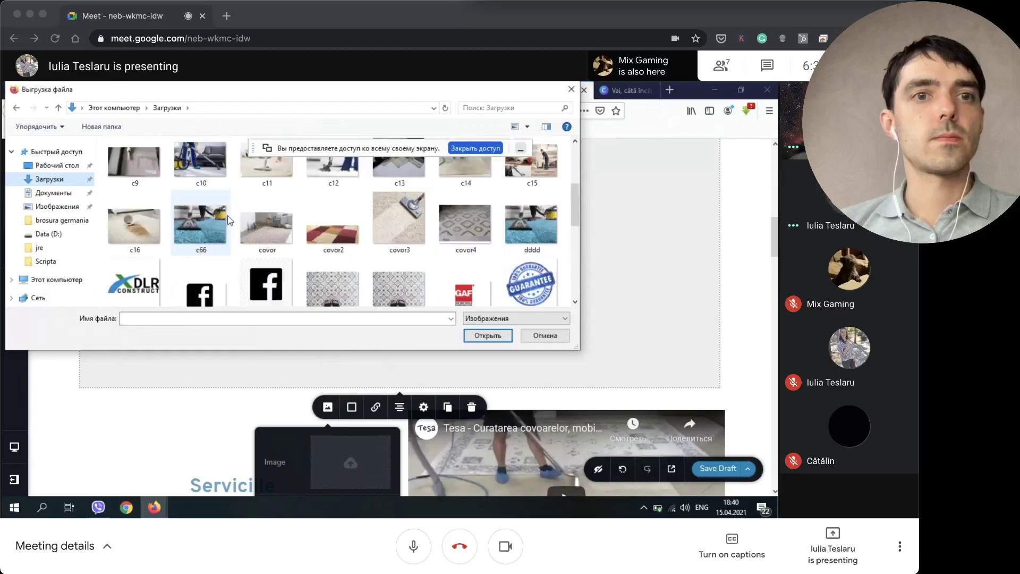
pyautogui.click(213, 224)
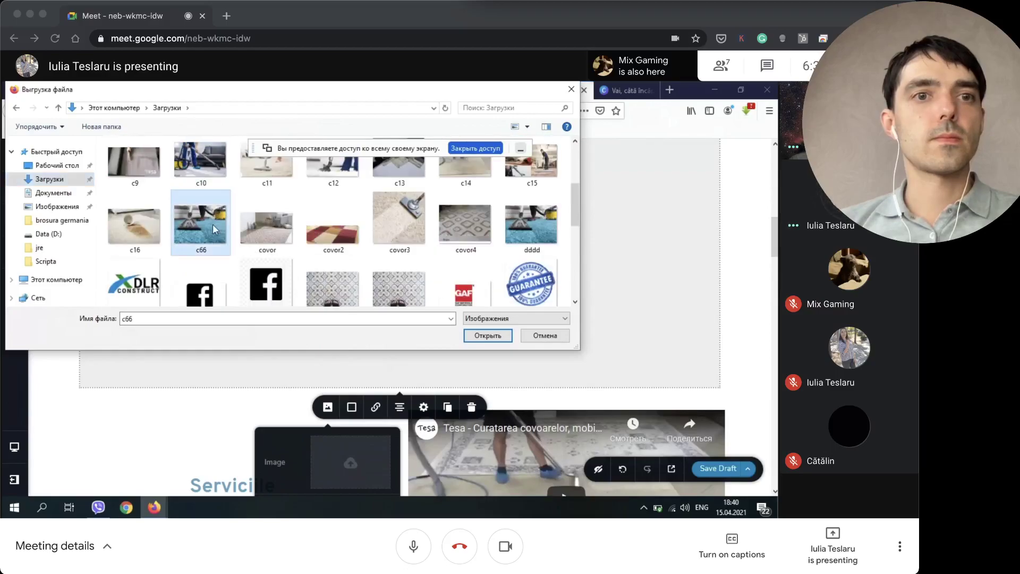
pyautogui.click(491, 339)
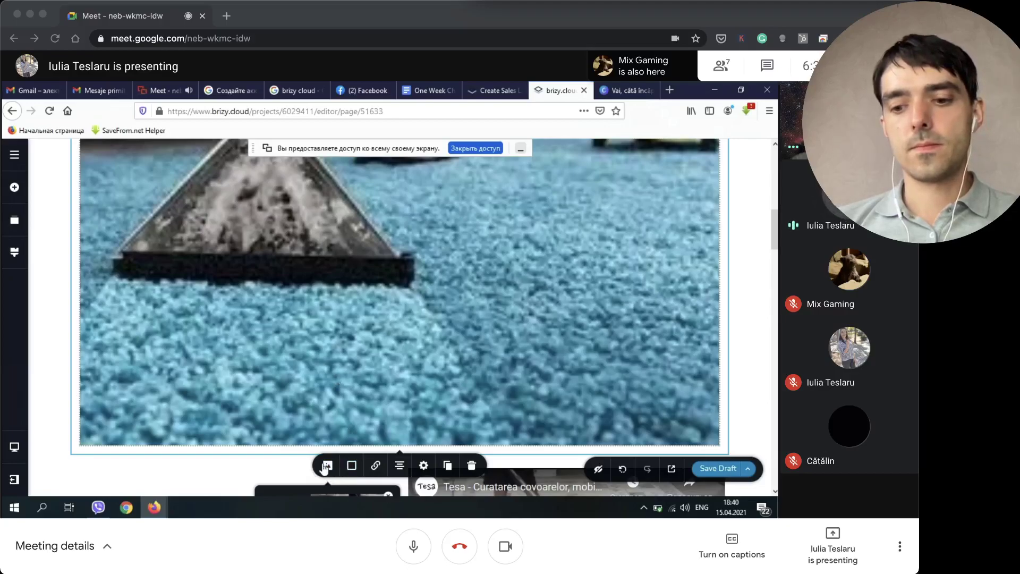
# Check the blue carpet picture on the page and remove it from the image element
pyautogui.scroll(-1, 380, 353)
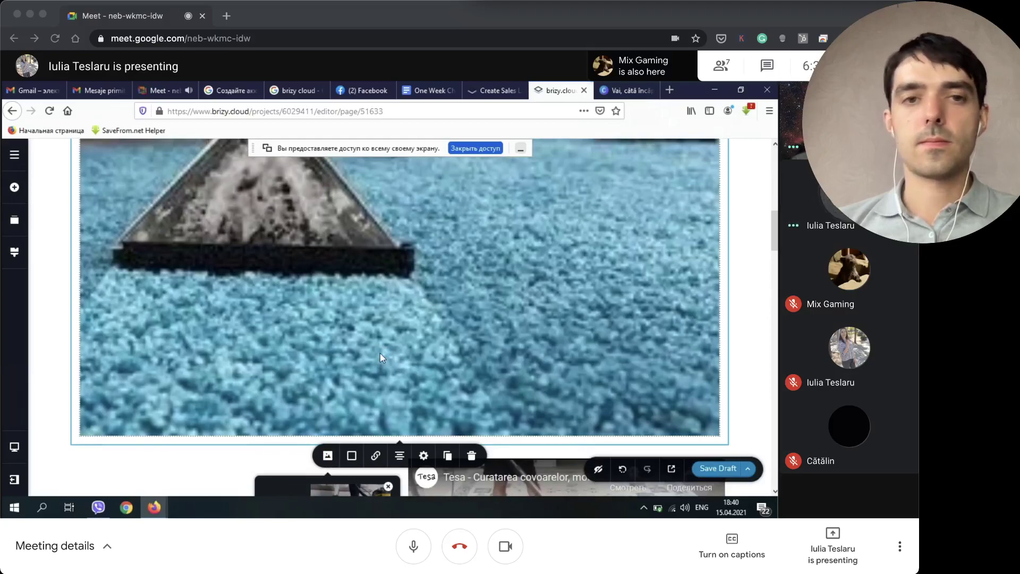
pyautogui.scroll(1, 381, 352)
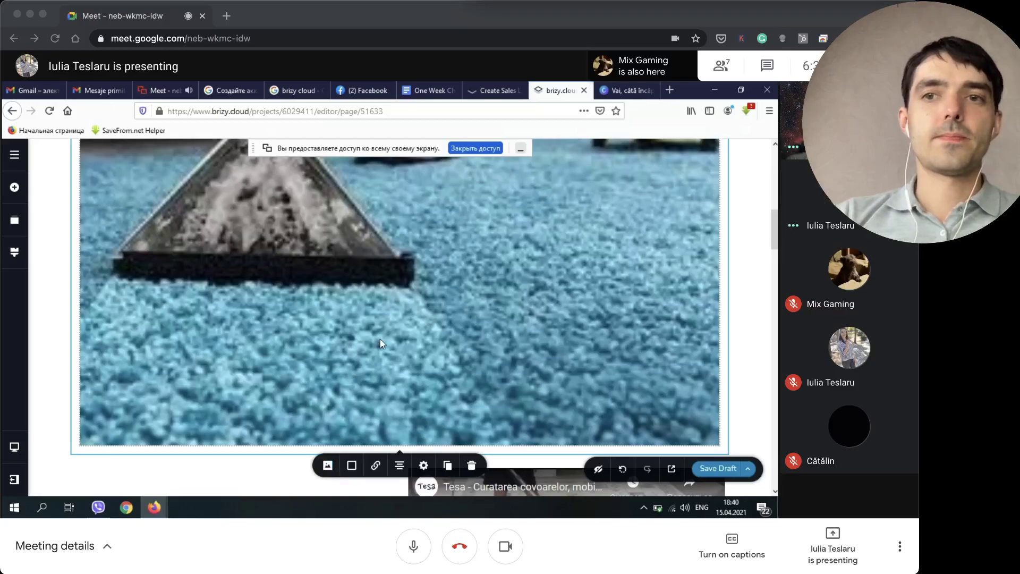
pyautogui.scroll(-1, 381, 338)
pyautogui.scroll(5, 380, 339)
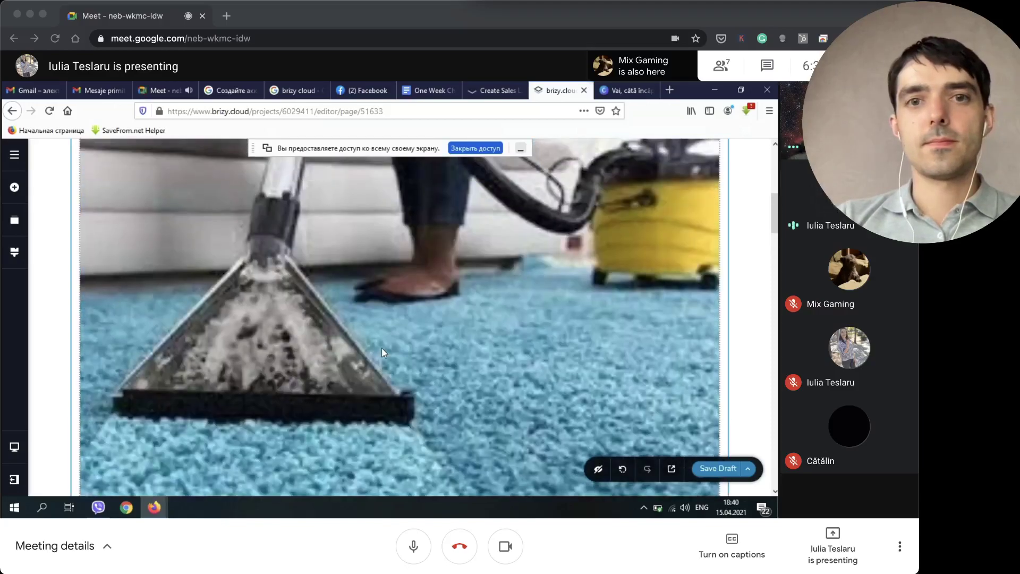
pyautogui.scroll(-7, 382, 352)
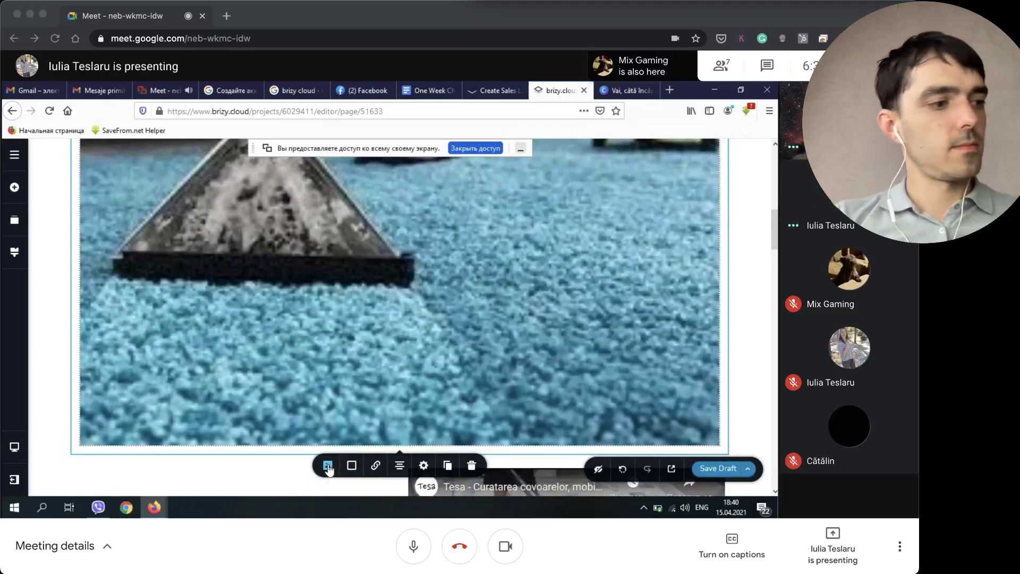
pyautogui.click(327, 466)
pyautogui.scroll(-3, 308, 425)
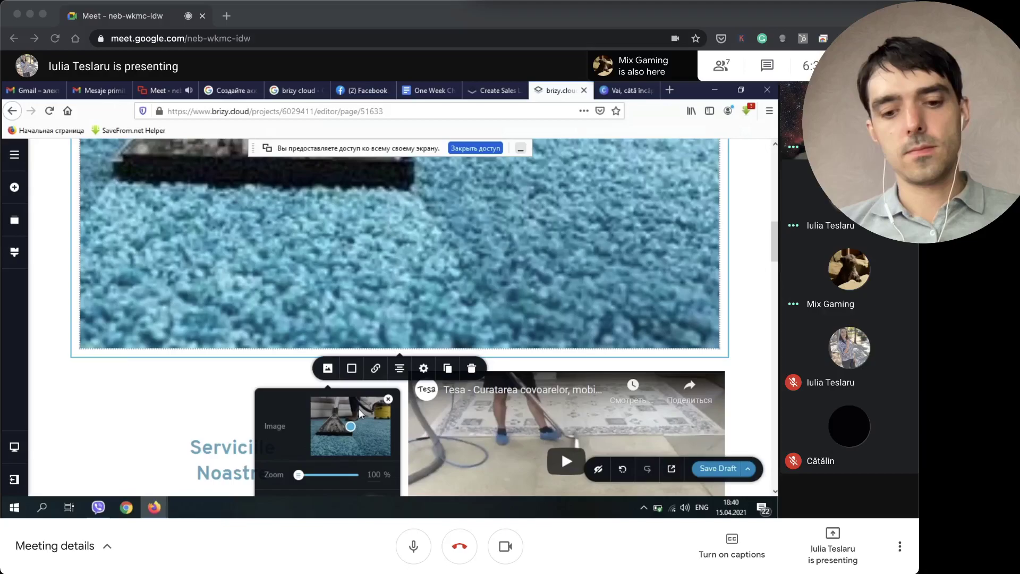
pyautogui.click(389, 402)
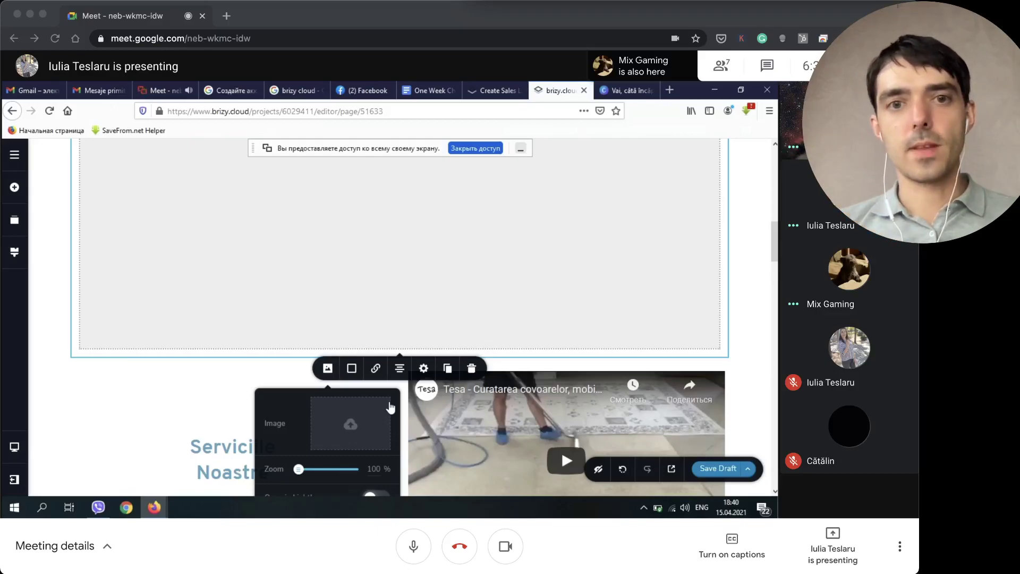
# Upload the picture banner1 into the emptied image element and check it on the page
pyautogui.click(350, 426)
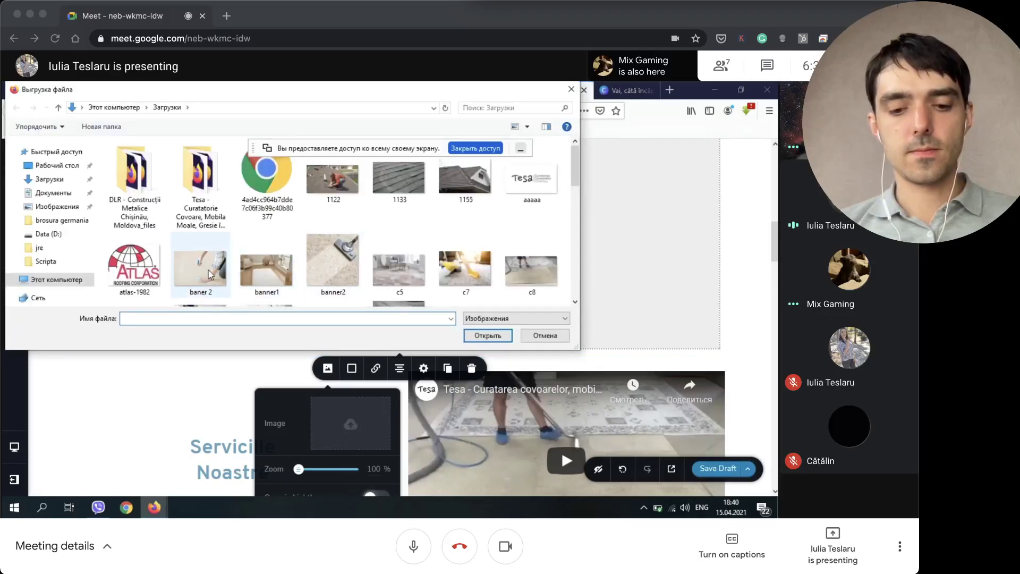
pyautogui.click(257, 278)
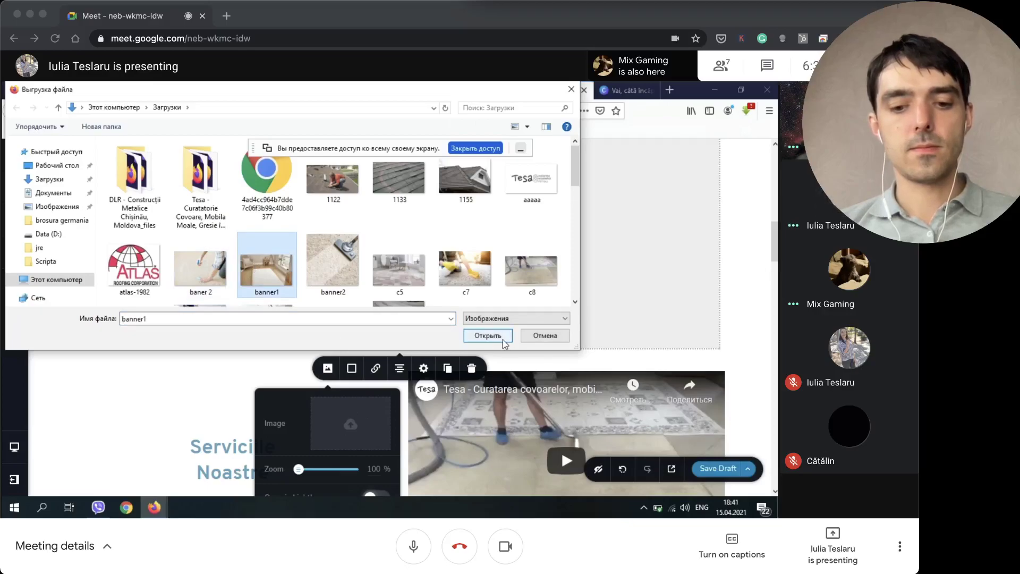
pyautogui.click(487, 335)
pyautogui.scroll(5, 551, 312)
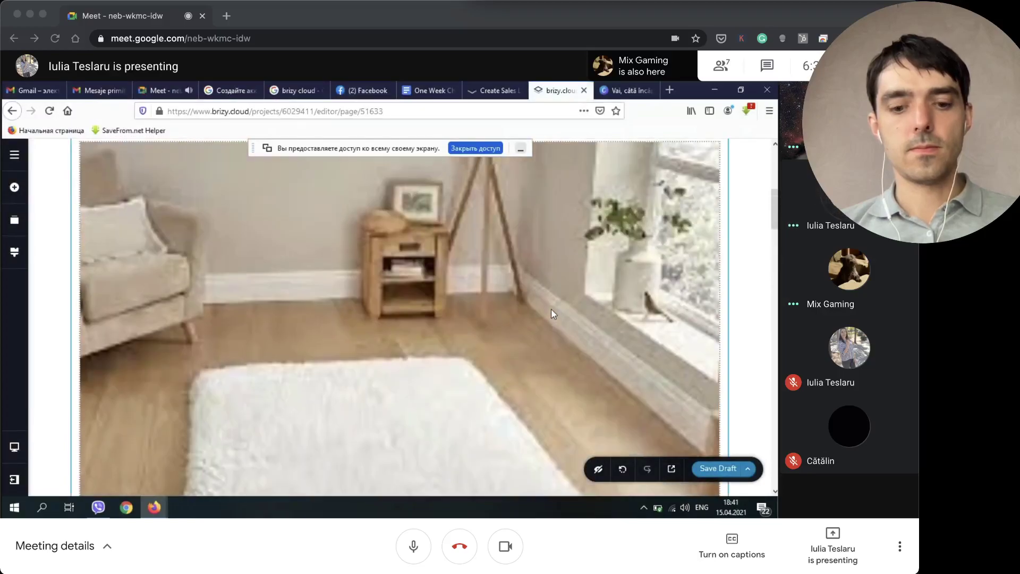
pyautogui.scroll(-1, 550, 308)
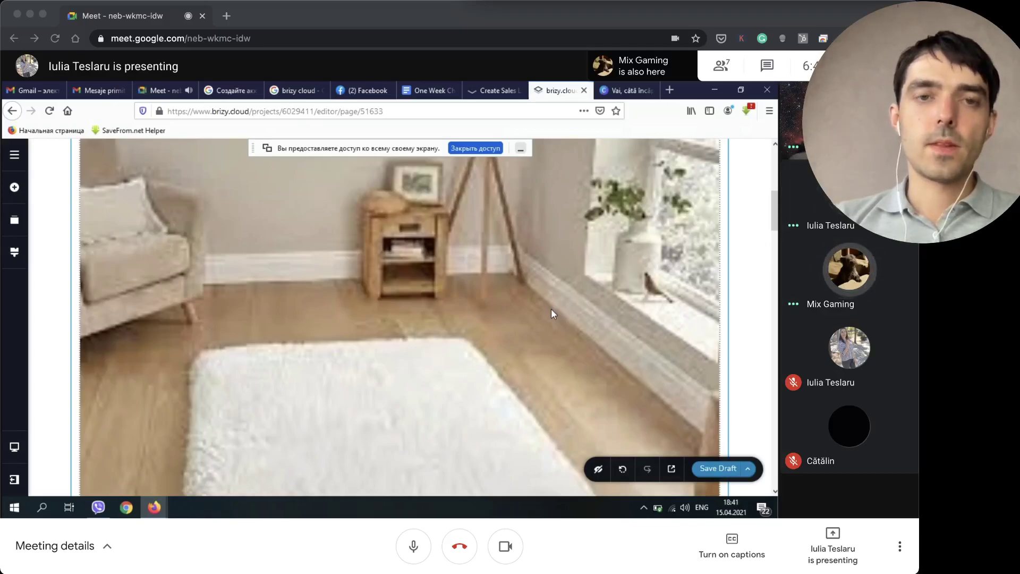
pyautogui.scroll(-3, 551, 311)
pyautogui.scroll(-2, 556, 331)
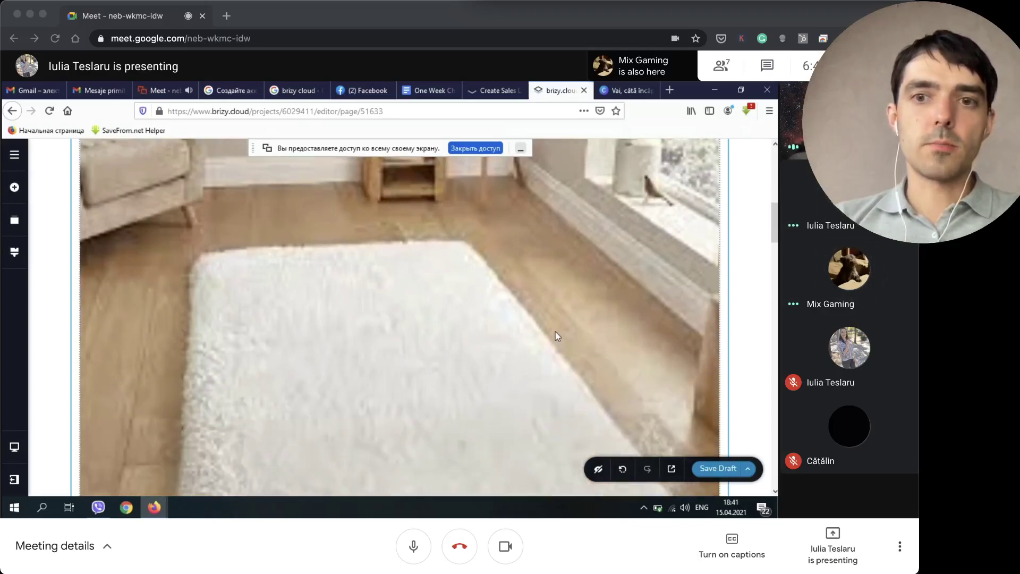
# Set the height of the white carpet image above Serviciile Noastre to 100 %
pyautogui.scroll(-2, 555, 332)
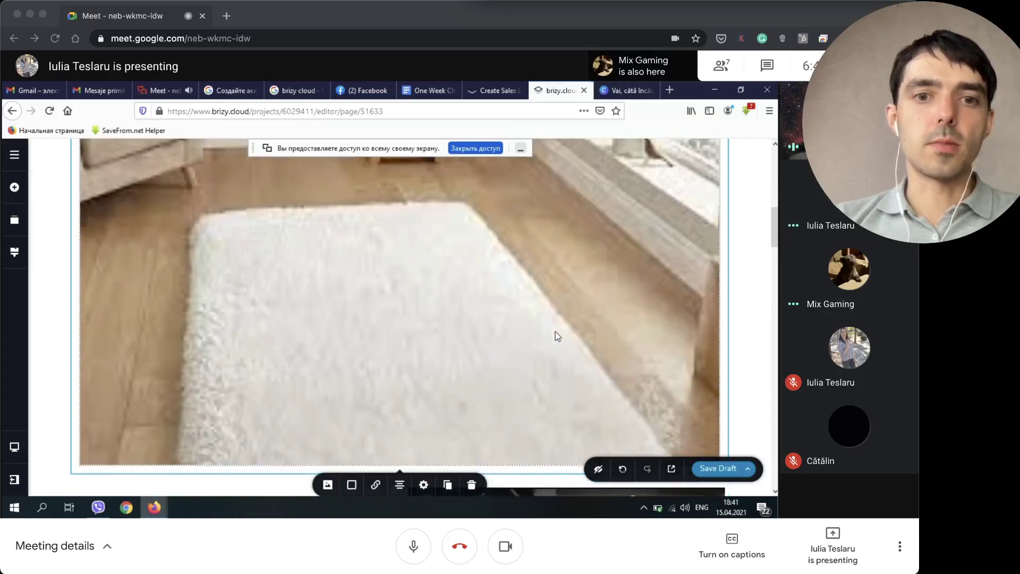
pyautogui.scroll(-4, 511, 335)
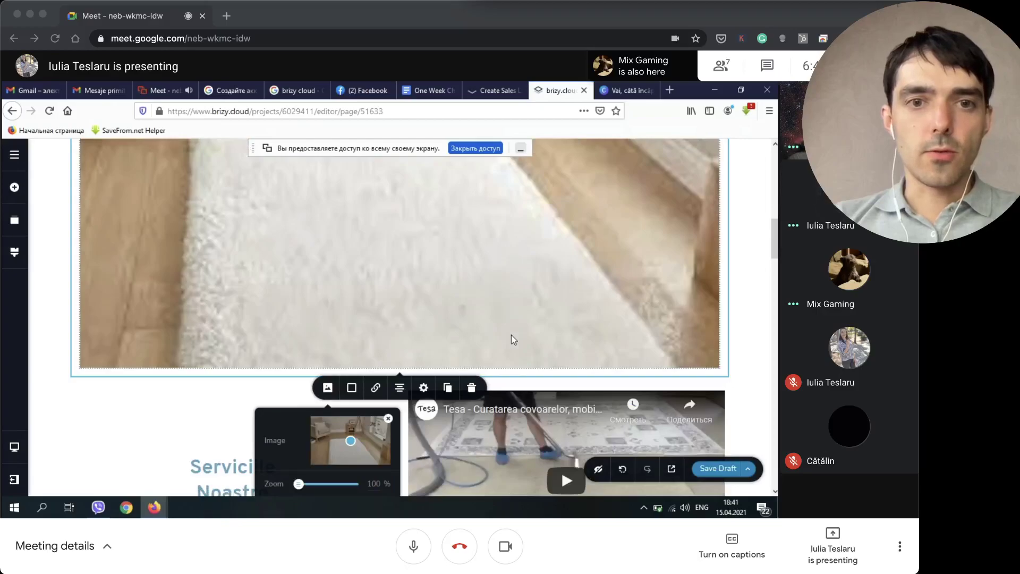
pyautogui.scroll(-1, 511, 335)
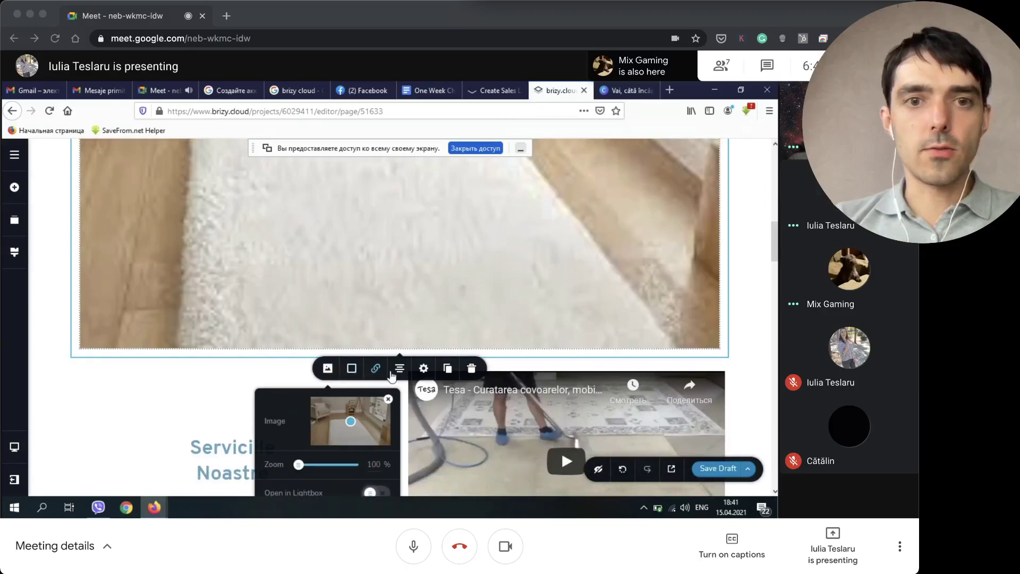
pyautogui.click(423, 368)
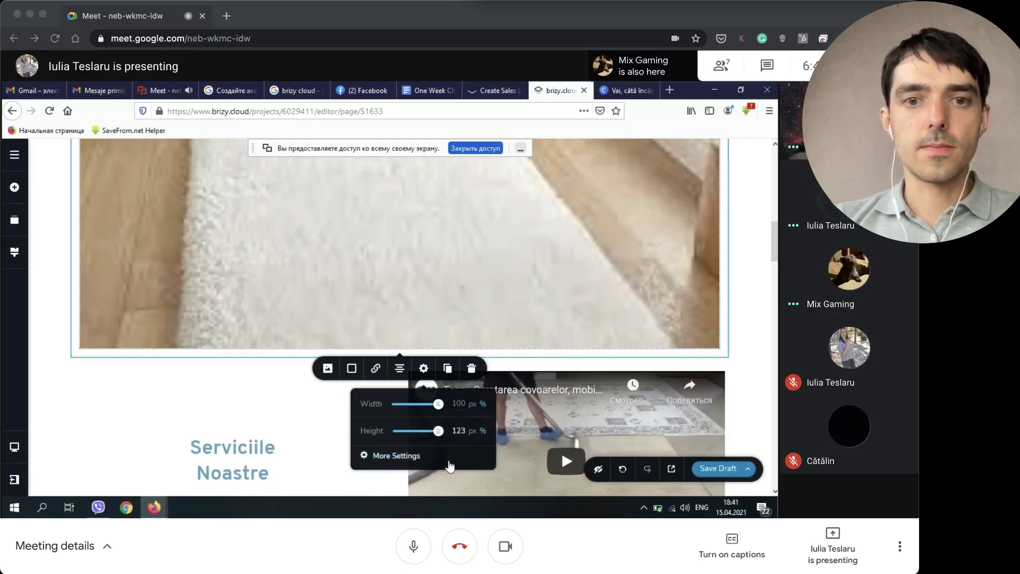
pyautogui.press('BackSpace')
pyautogui.press('BackSpace')
pyautogui.write('00')
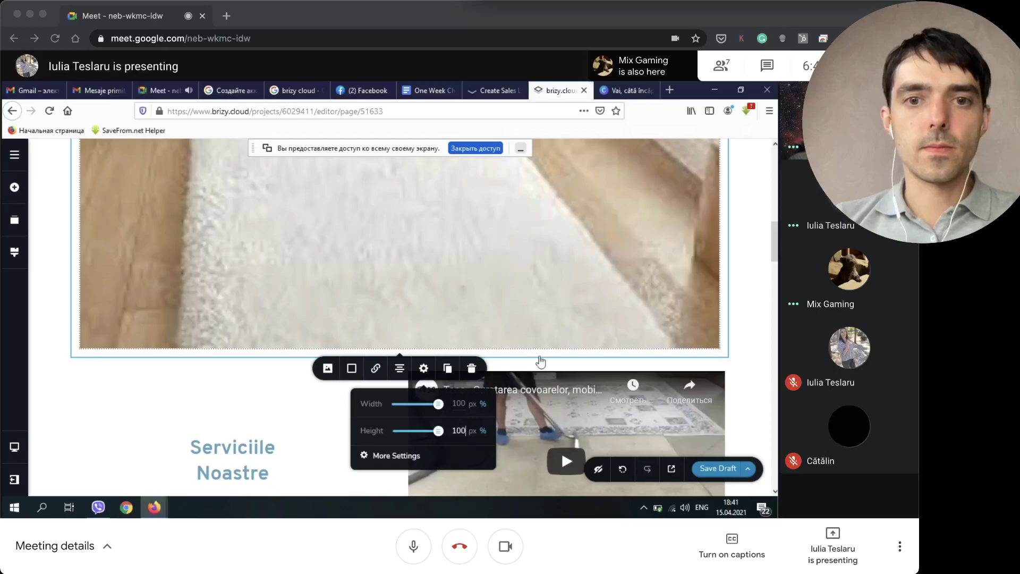
# Examine the resized white carpet picture and the space between it and the Serviciile Noastre section
pyautogui.scroll(5, 474, 305)
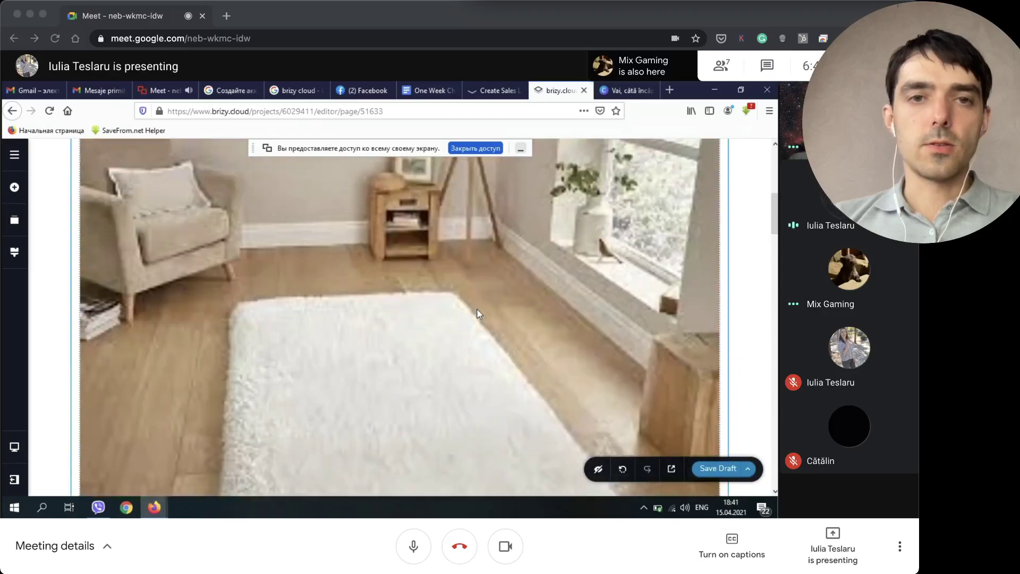
pyautogui.scroll(-3, 477, 310)
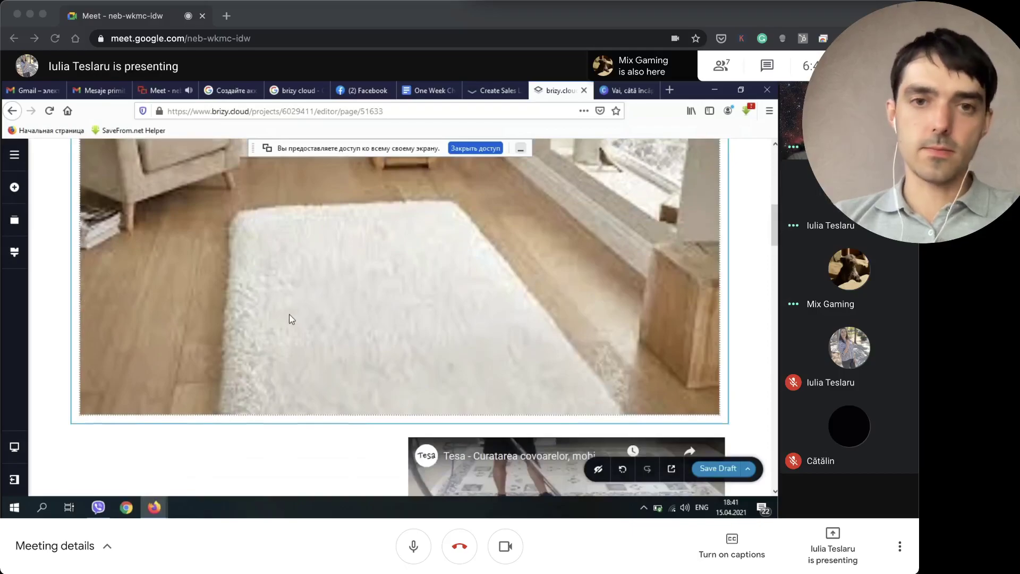
pyautogui.scroll(-2, 359, 356)
pyautogui.click(360, 342)
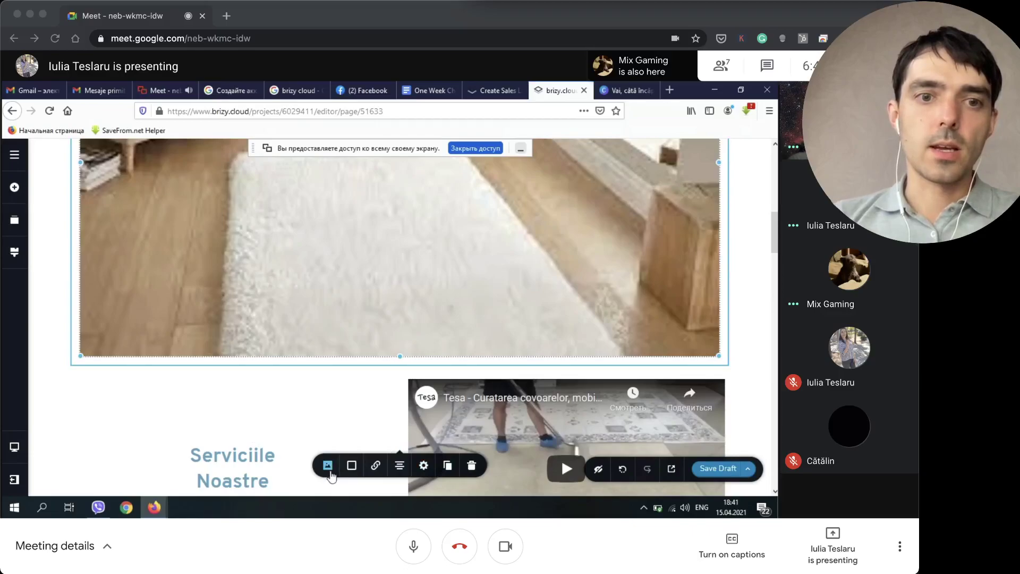
pyautogui.scroll(1, 382, 348)
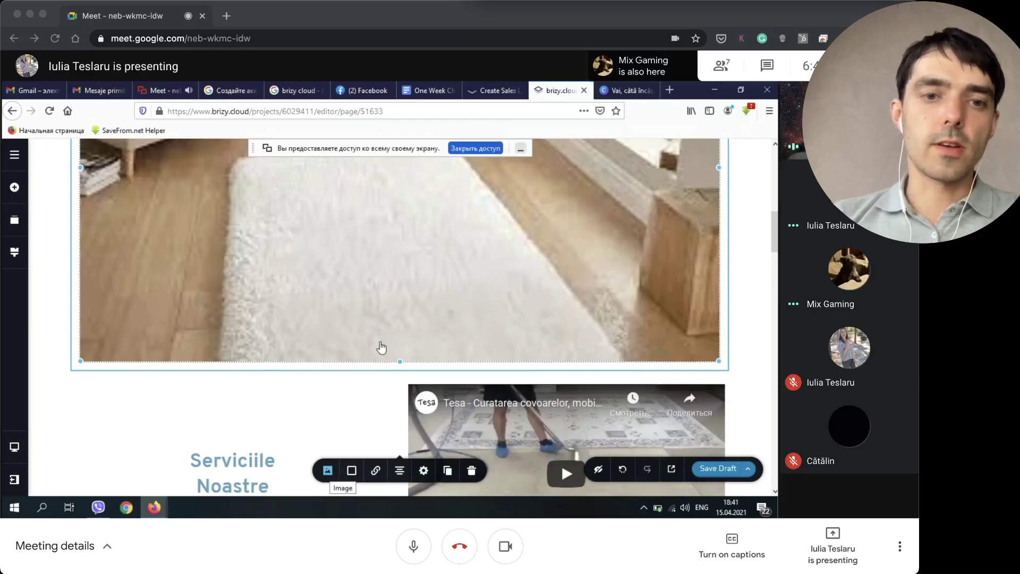
pyautogui.scroll(2, 382, 348)
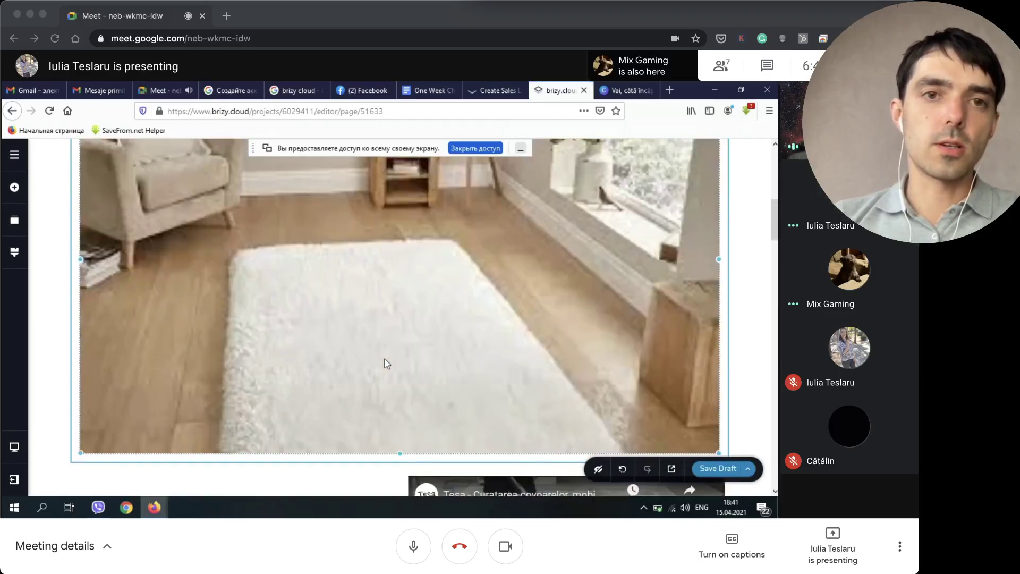
pyautogui.scroll(-1, 324, 374)
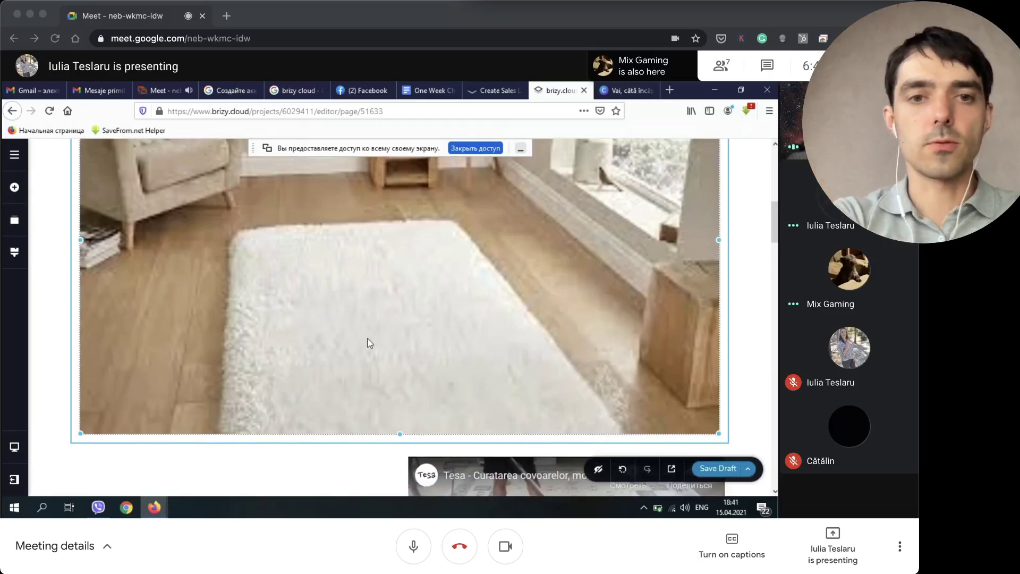
pyautogui.scroll(-1, 356, 413)
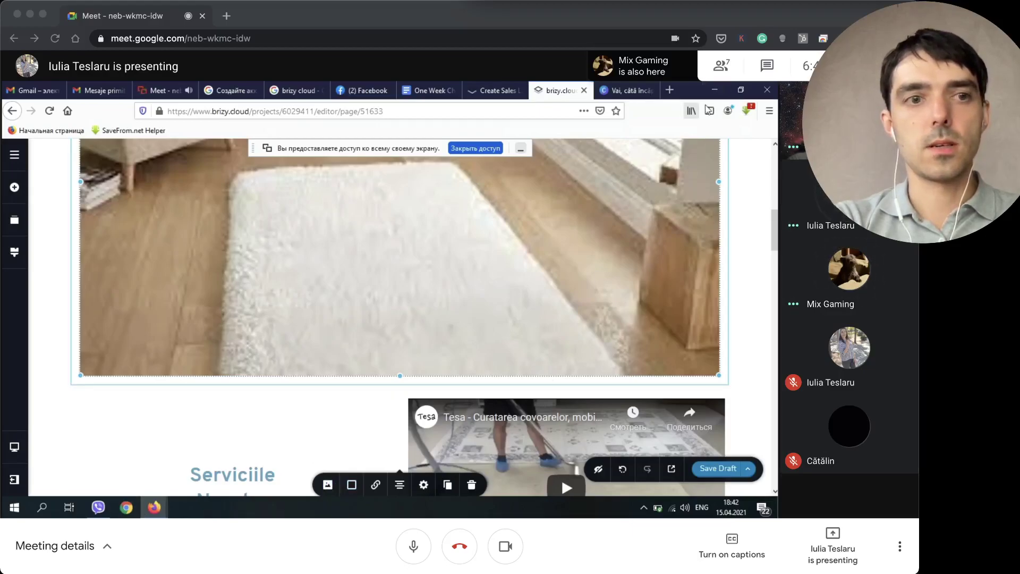
# Switch to Windows File Explorer and browse the files on the Data (D:) drive for a sample picture
pyautogui.click(722, 90)
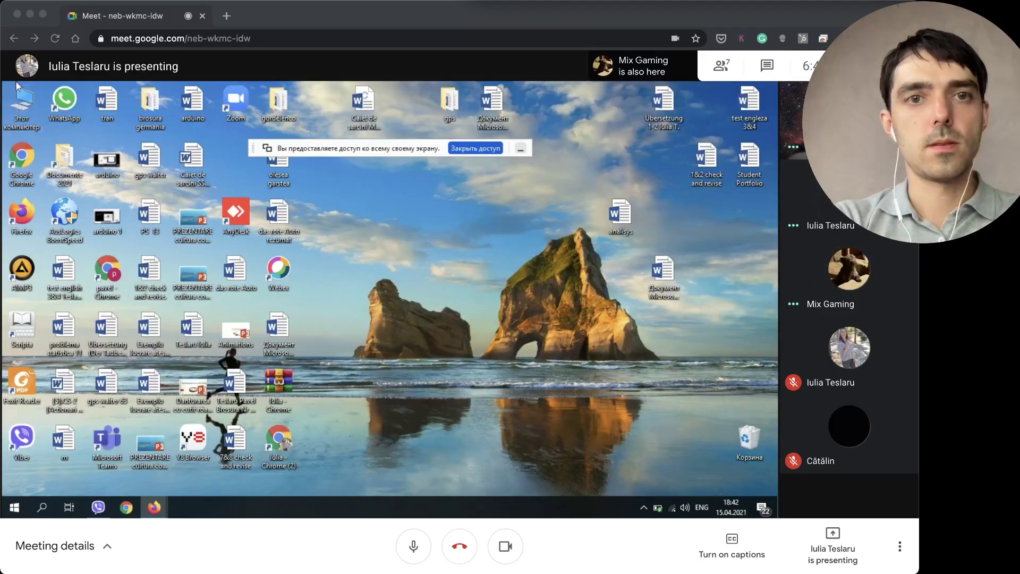
pyautogui.doubleClick(22, 112)
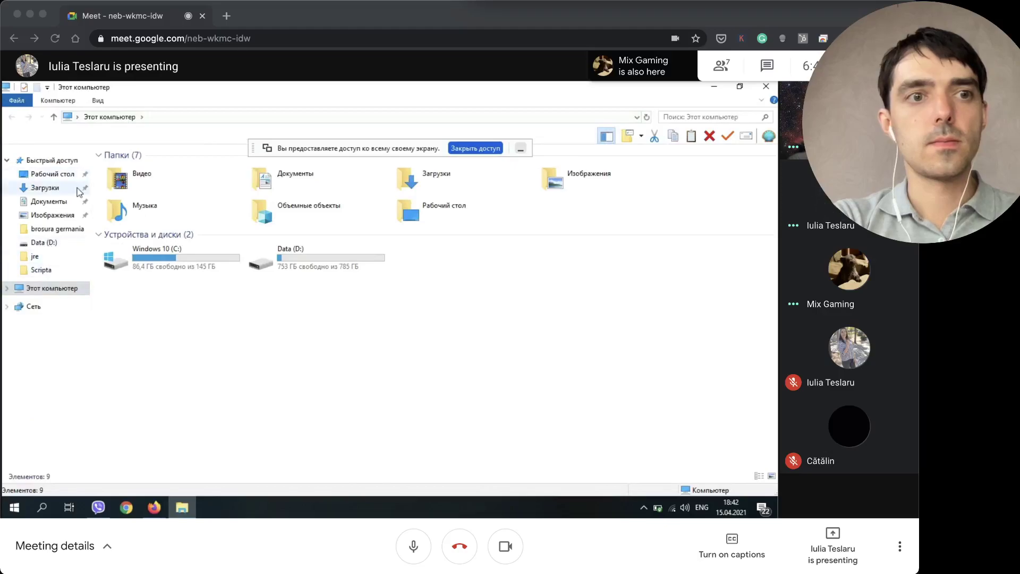
pyautogui.click(48, 188)
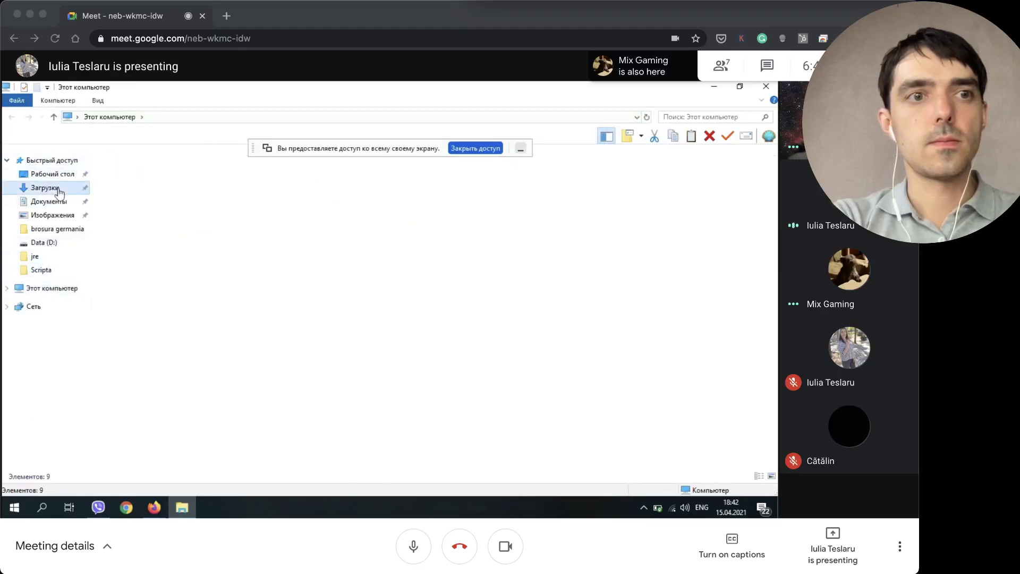
pyautogui.click(53, 246)
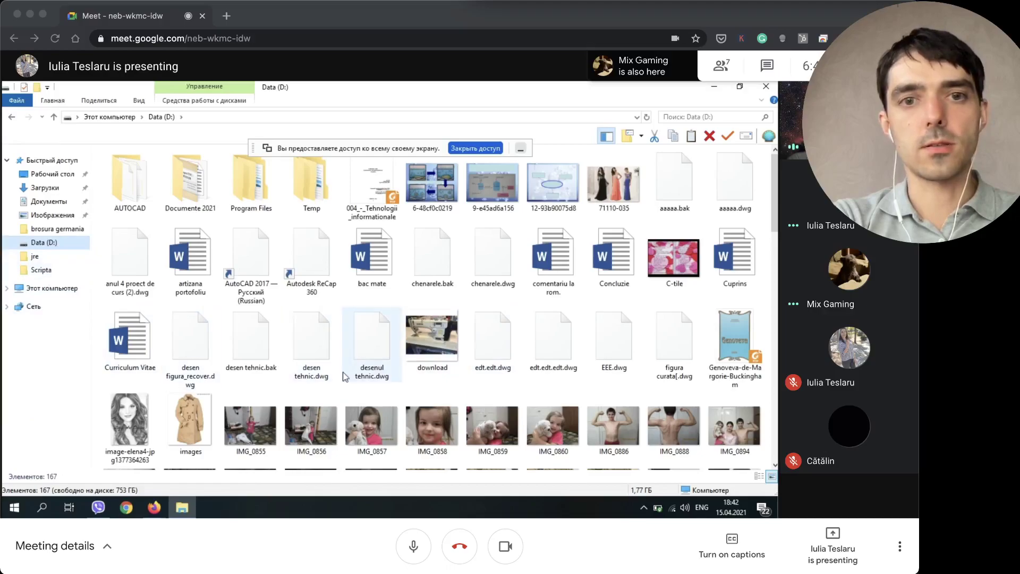
pyautogui.scroll(-6, 346, 377)
pyautogui.scroll(4, 232, 330)
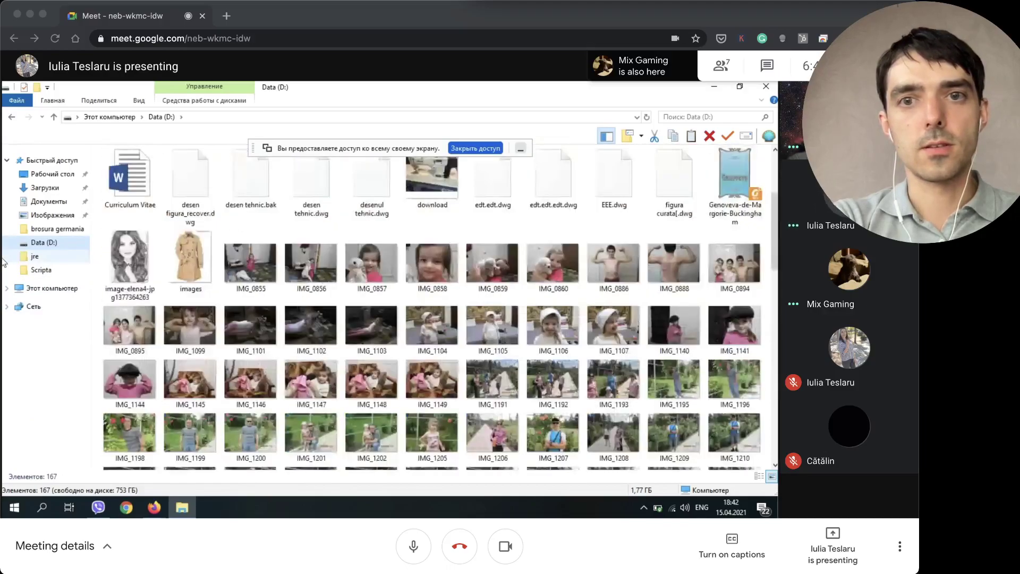
pyautogui.scroll(2, 223, 265)
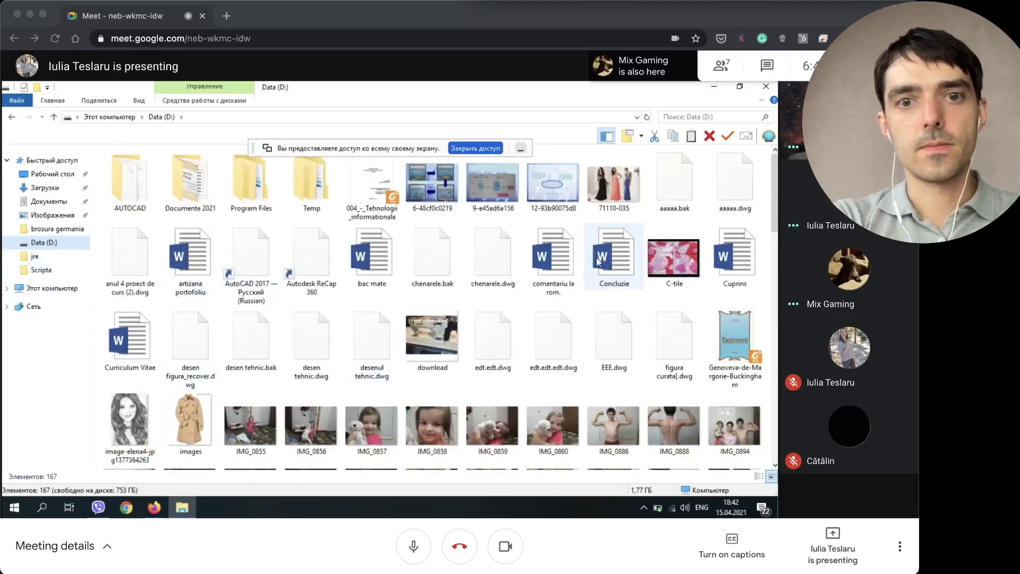
pyautogui.click(134, 456)
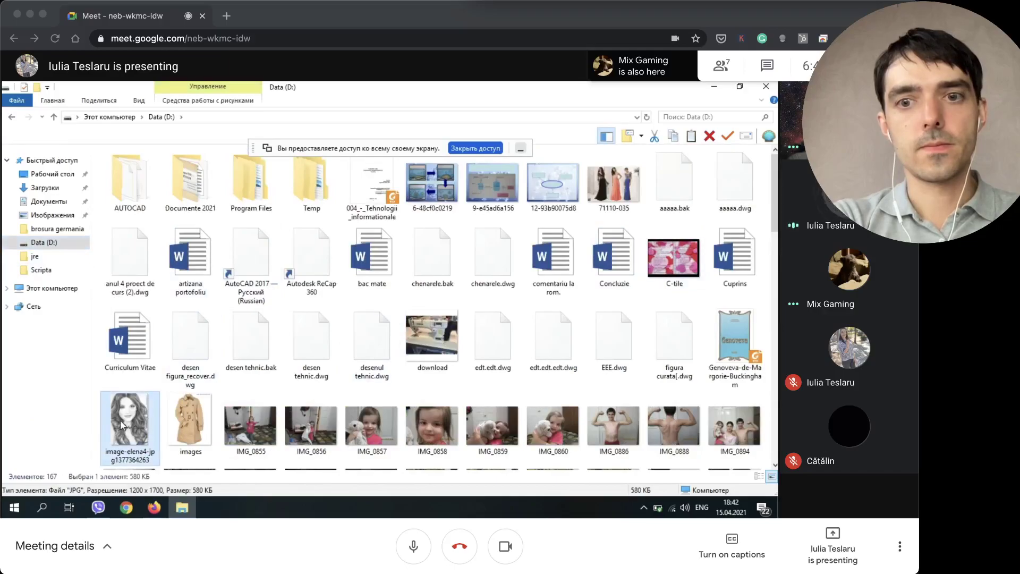
pyautogui.doubleClick(133, 456)
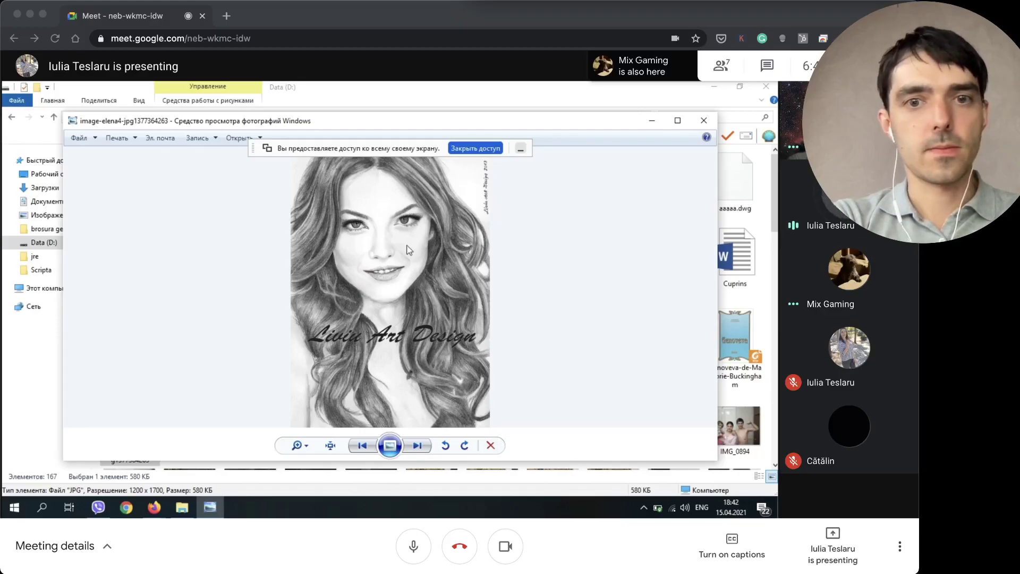
pyautogui.rightClick(434, 219)
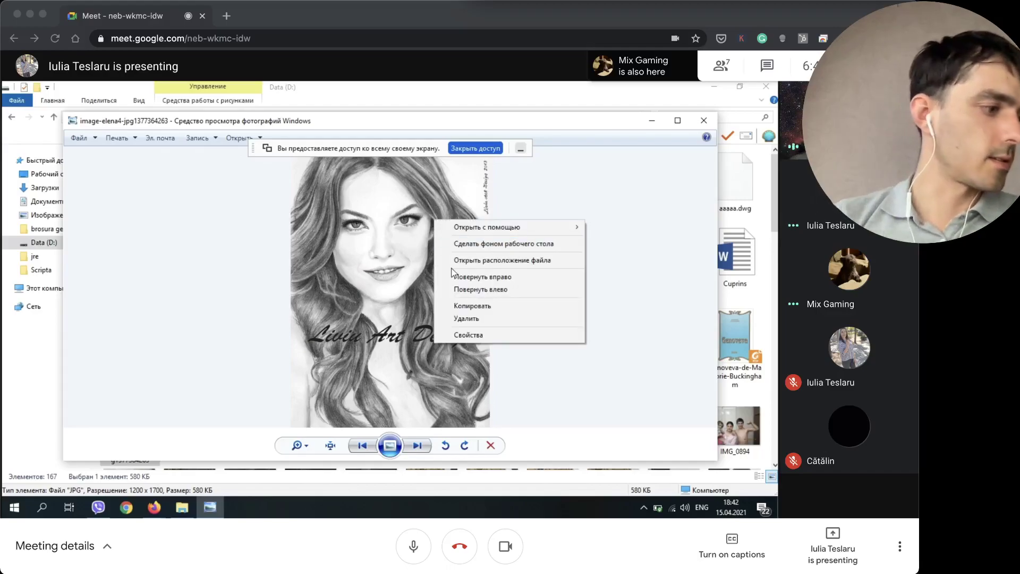
pyautogui.click(468, 335)
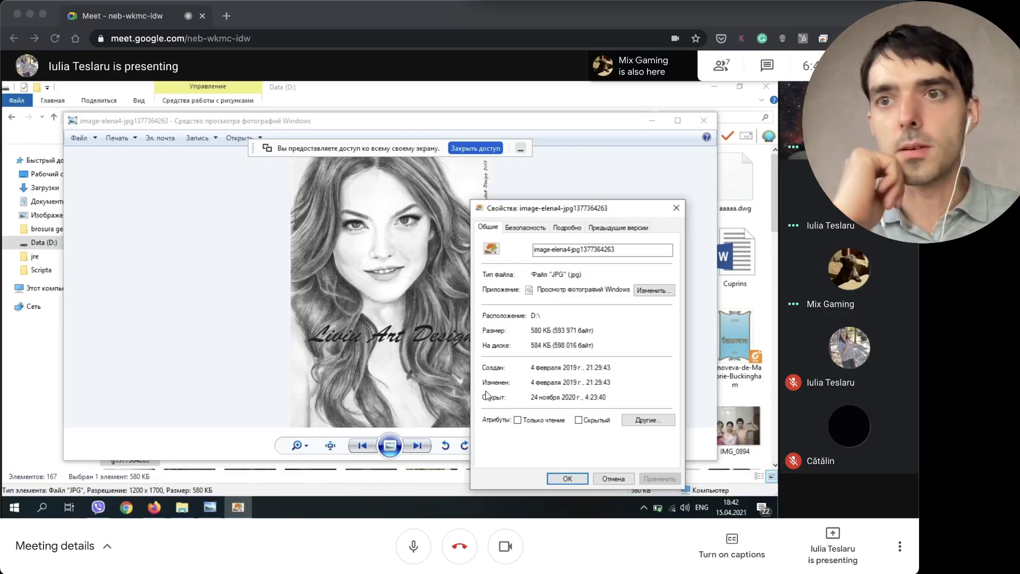
pyautogui.click(565, 229)
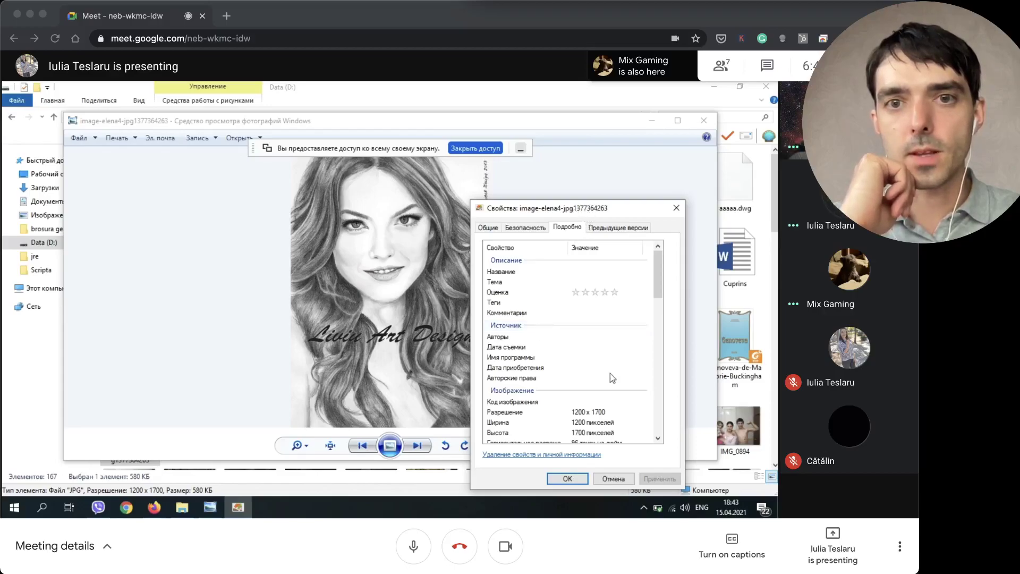
pyautogui.scroll(-1, 546, 405)
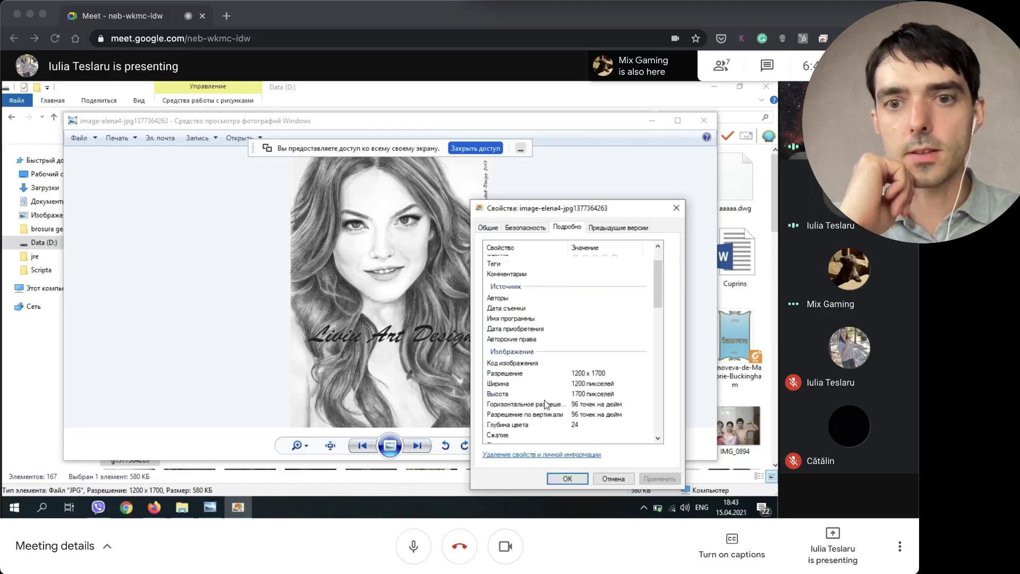
pyautogui.click(593, 374)
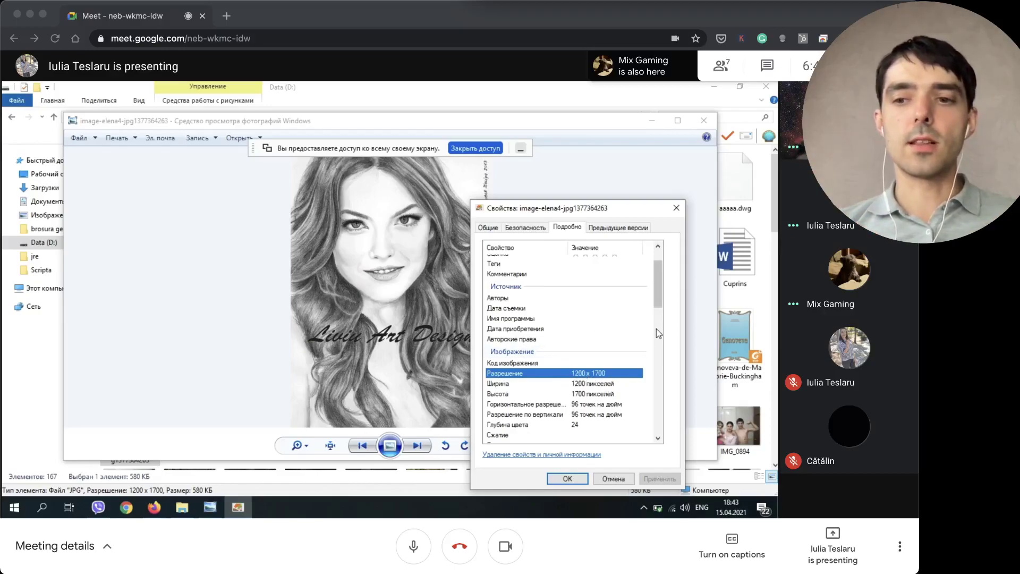
pyautogui.moveTo(659, 306)
pyautogui.mouseDown()
pyautogui.moveTo(664, 348)
pyautogui.moveTo(672, 301)
pyautogui.mouseUp()
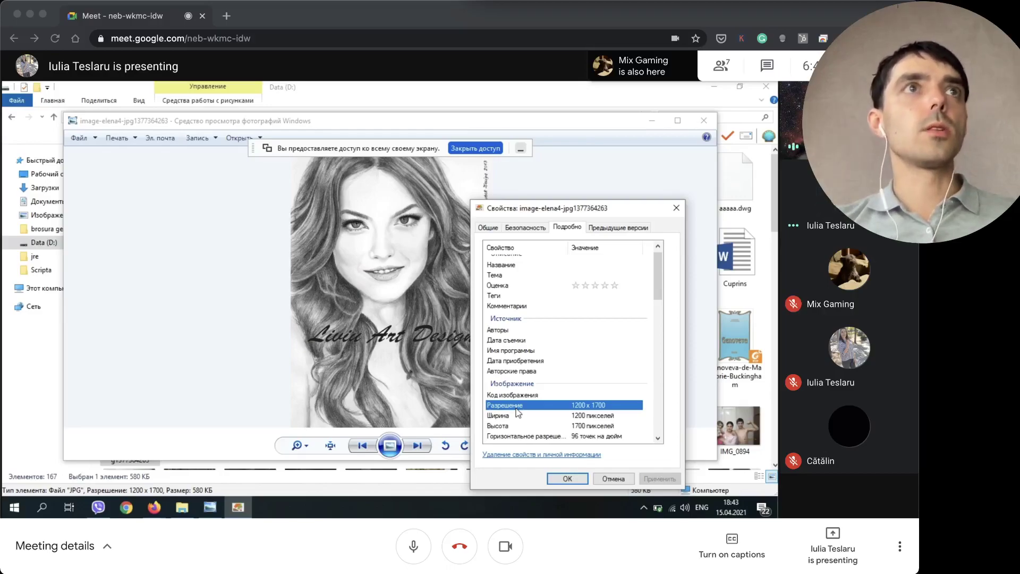
# Start presenting the entire Screen 2 in the Google Meet call
pyautogui.click(696, 222)
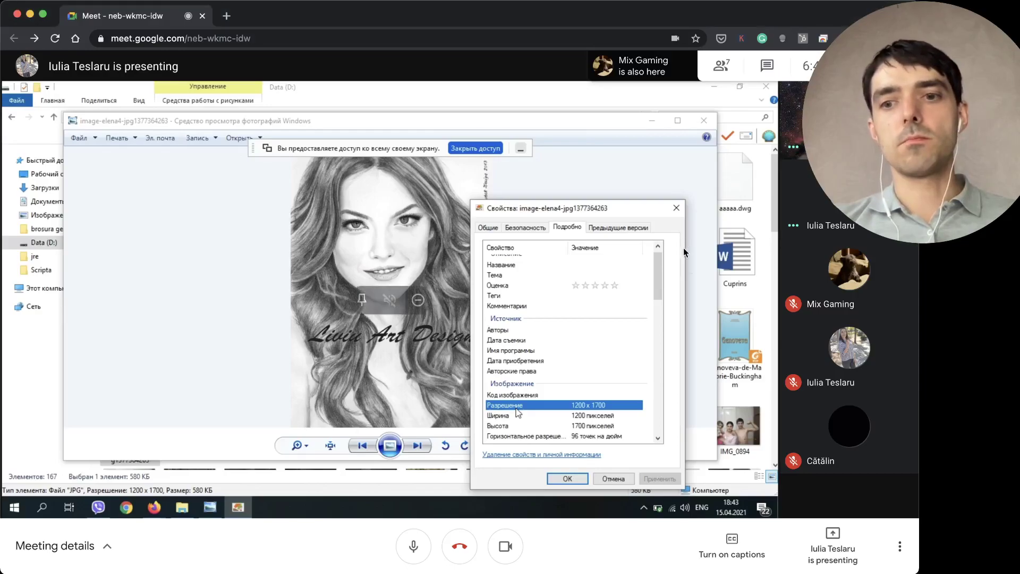
pyautogui.click(831, 546)
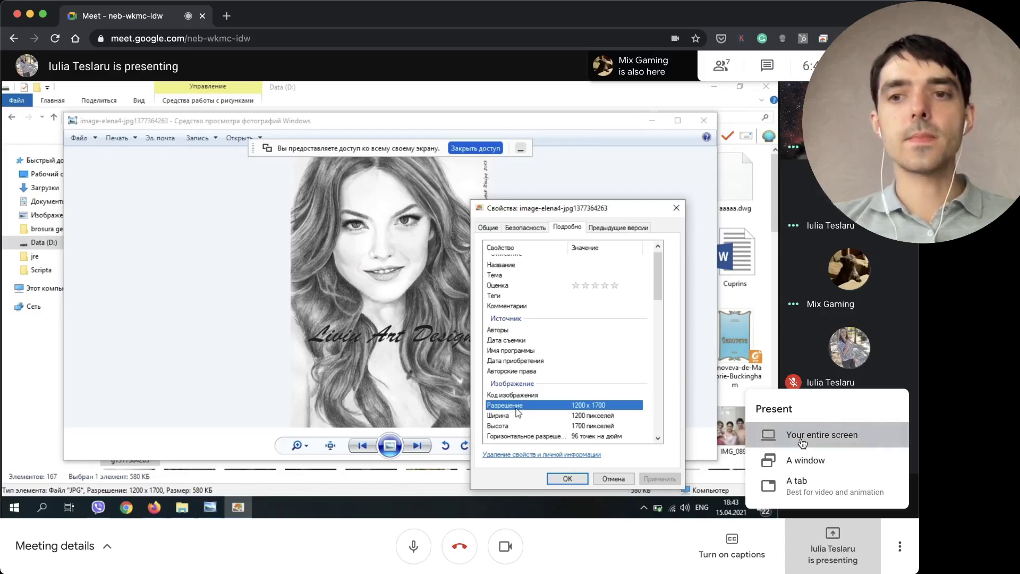
pyautogui.click(802, 443)
pyautogui.click(534, 335)
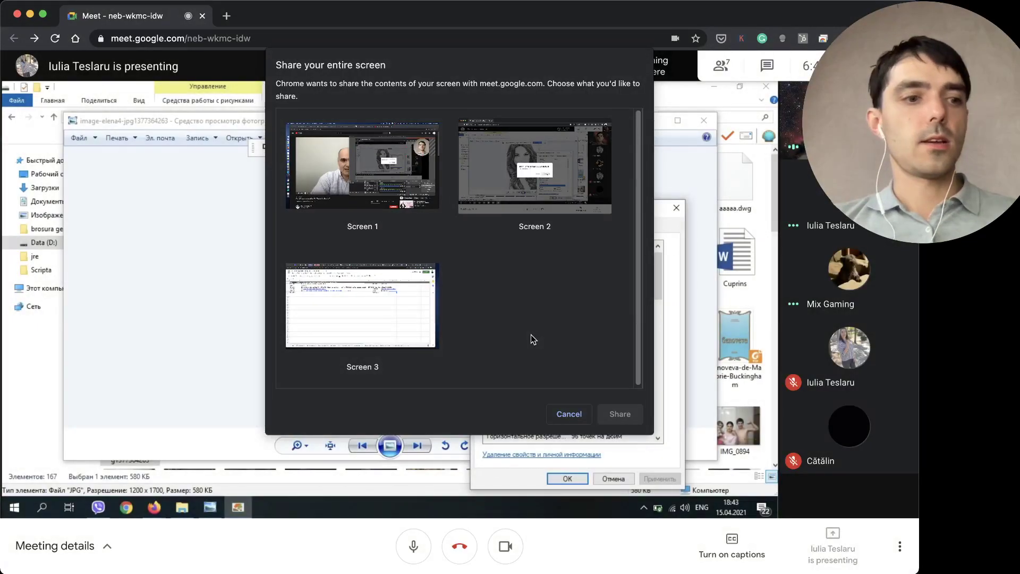
pyautogui.click(425, 300)
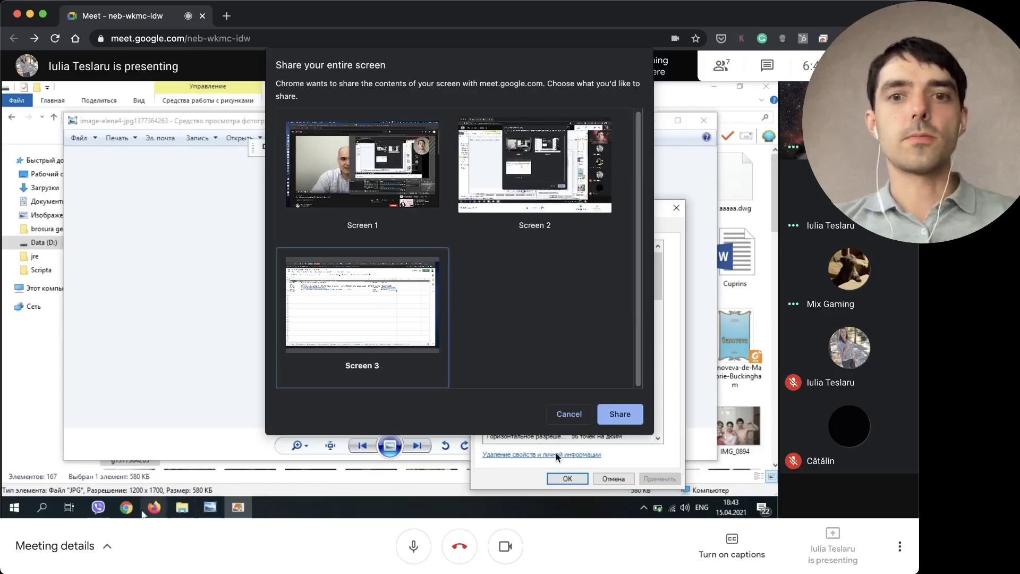
pyautogui.click(556, 202)
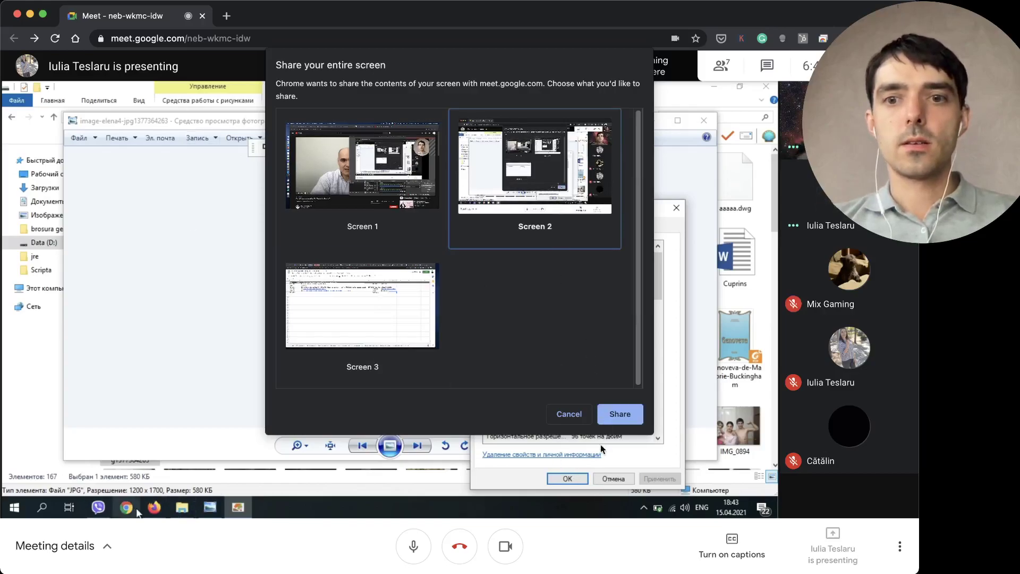
pyautogui.click(616, 416)
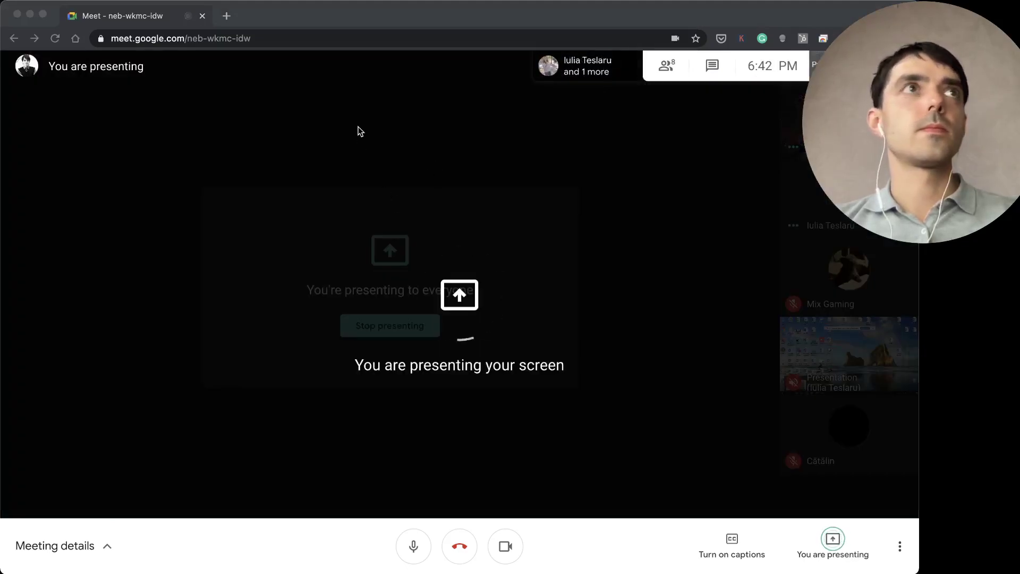
# Open the creatego.net website in a new browser tab
pyautogui.click(227, 17)
pyautogui.click(244, 38)
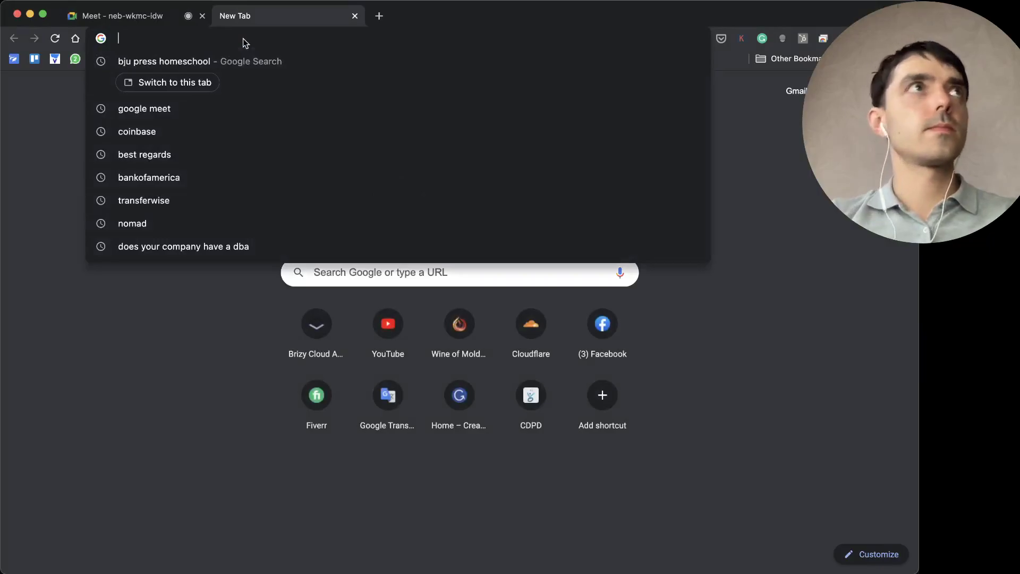
pyautogui.write('creatego.net')
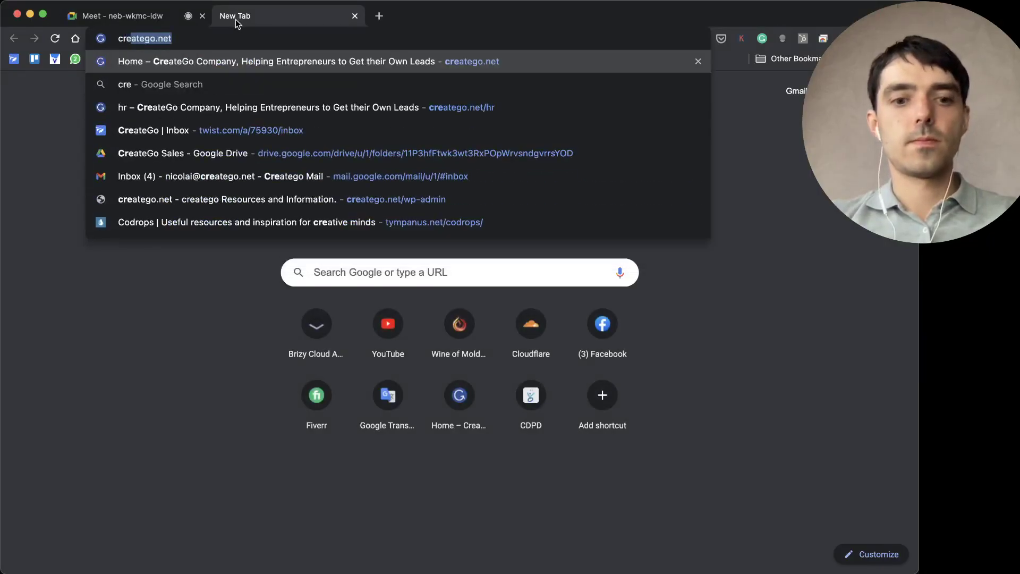
pyautogui.press('Return')
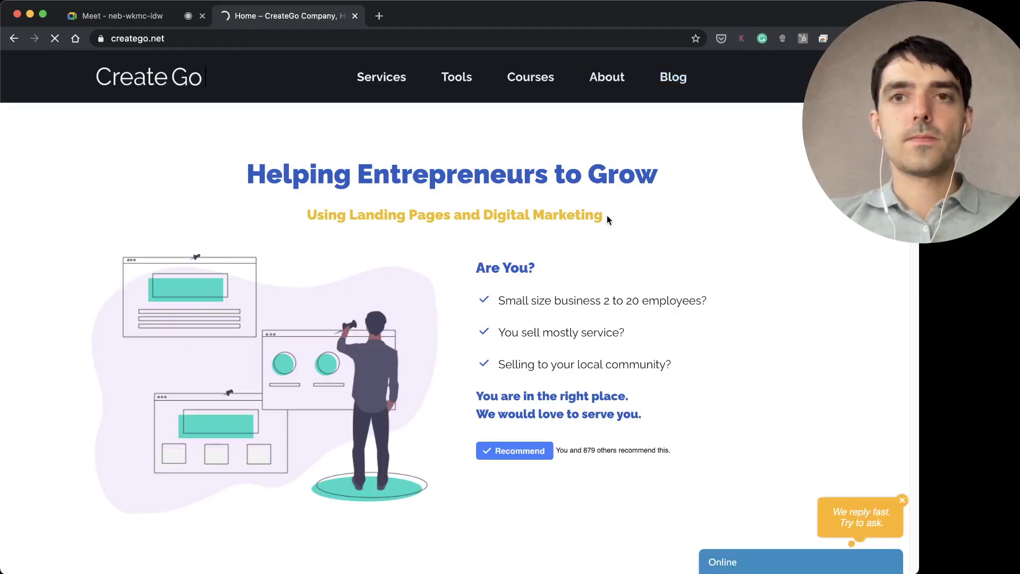
# Look through the CreateGo blog's first and fifth listing pages for the article about recommended web resources
pyautogui.scroll(-5, 588, 204)
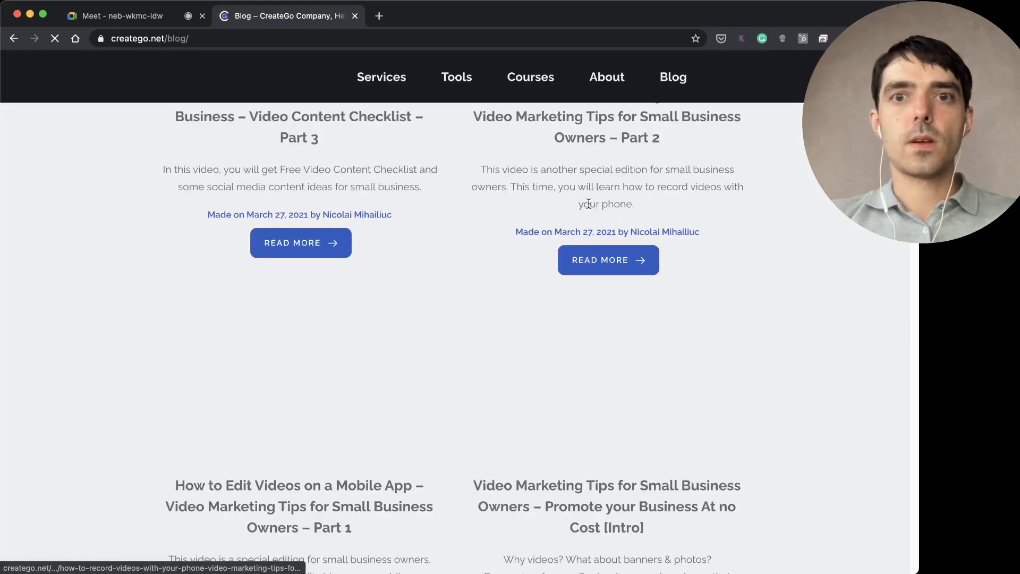
pyautogui.scroll(-15, 573, 219)
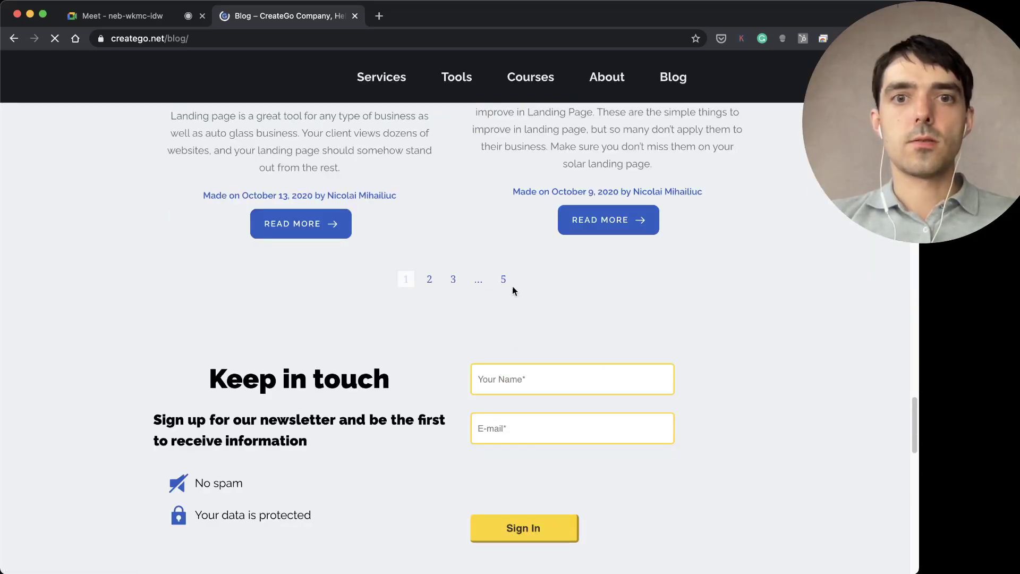
pyautogui.scroll(5, 508, 286)
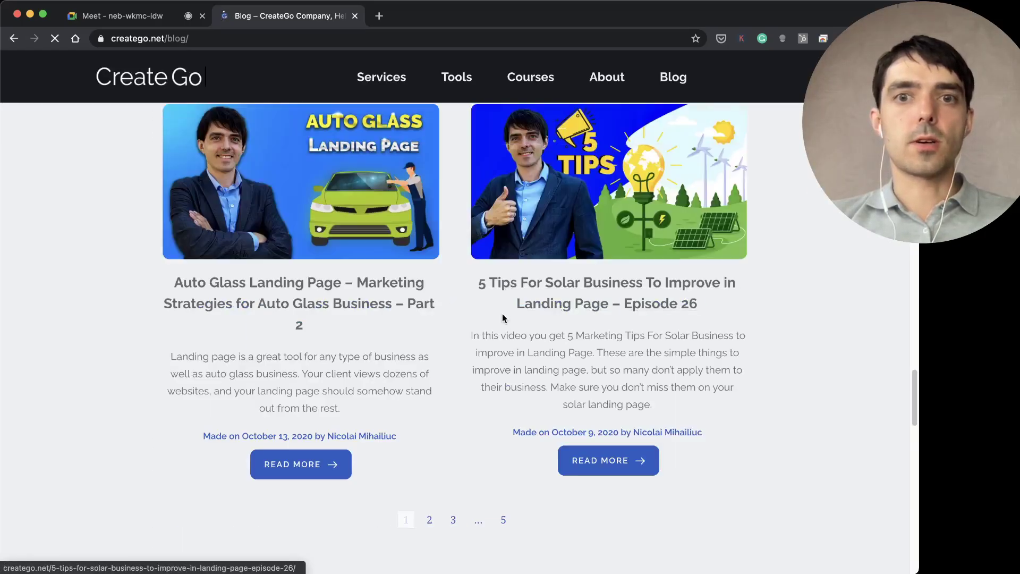
pyautogui.click(504, 524)
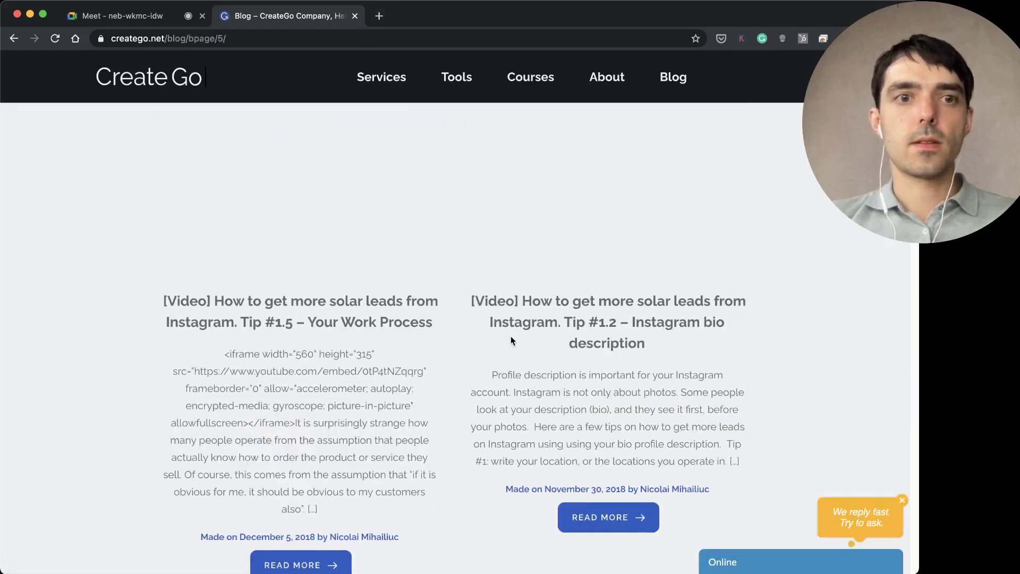
pyautogui.scroll(-5, 511, 339)
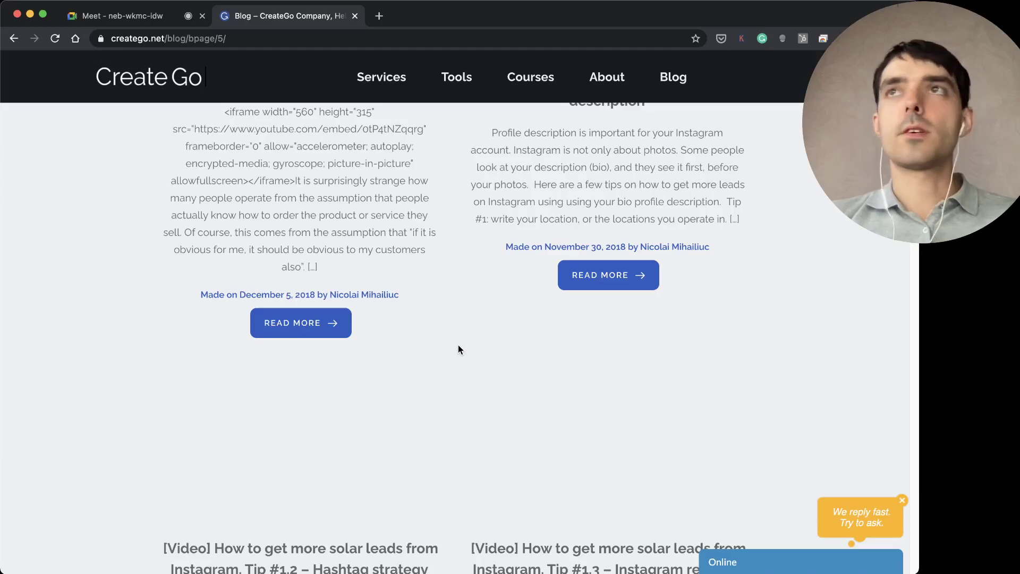
pyautogui.scroll(-20, 460, 348)
pyautogui.scroll(10, 460, 349)
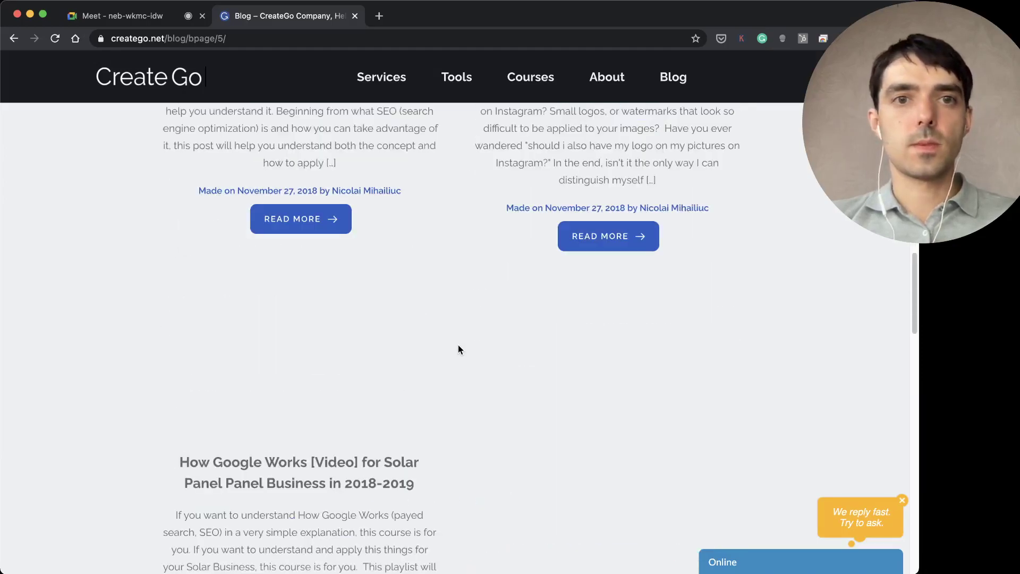
pyautogui.scroll(12, 459, 349)
pyautogui.scroll(5, 459, 349)
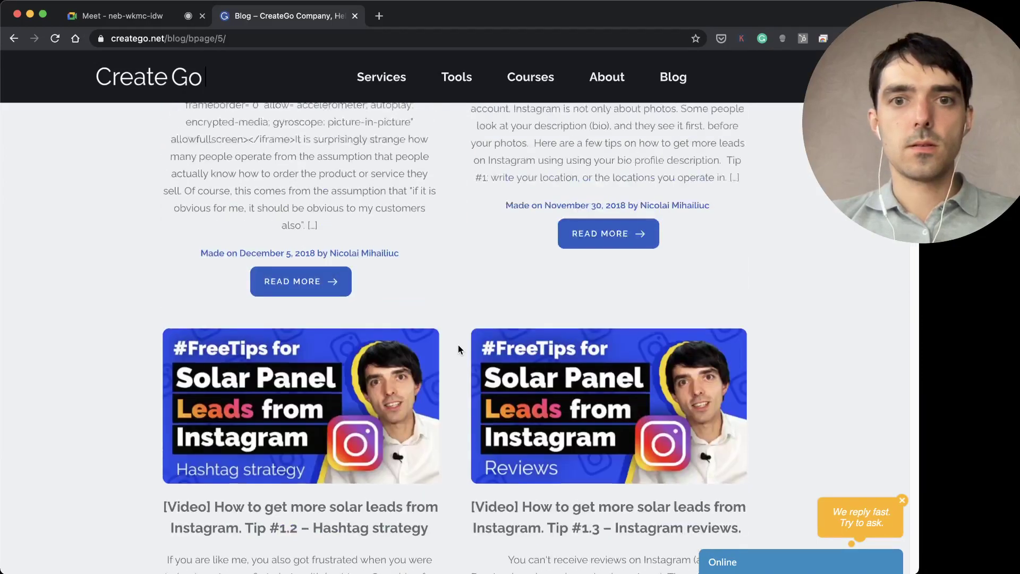
pyautogui.scroll(-15, 461, 349)
pyautogui.scroll(-10, 460, 348)
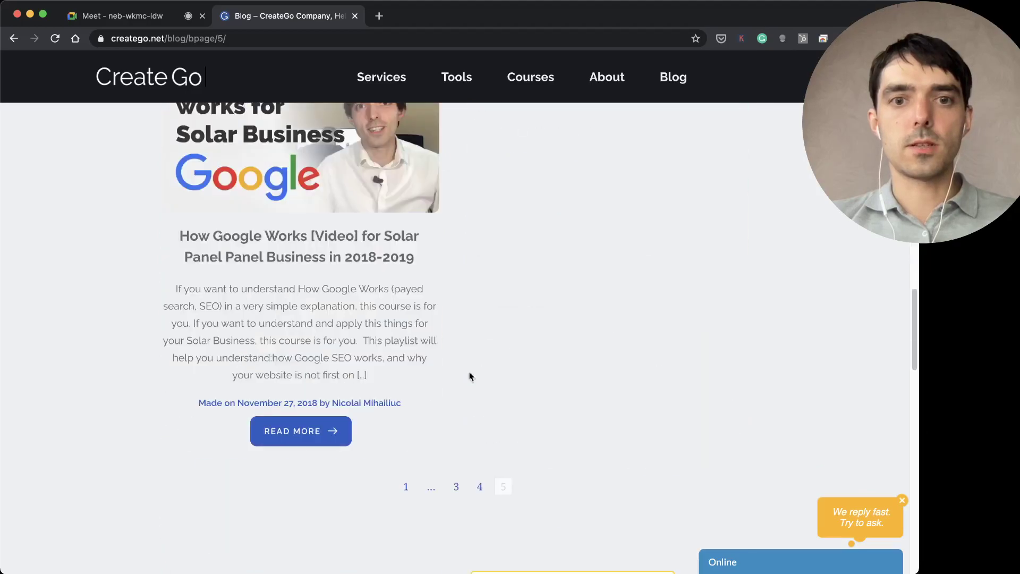
# Find the article "Top Free and Paid Web Resources we recommend and use in 2019" on blog page 4 and open it in a new tab
pyautogui.click(481, 489)
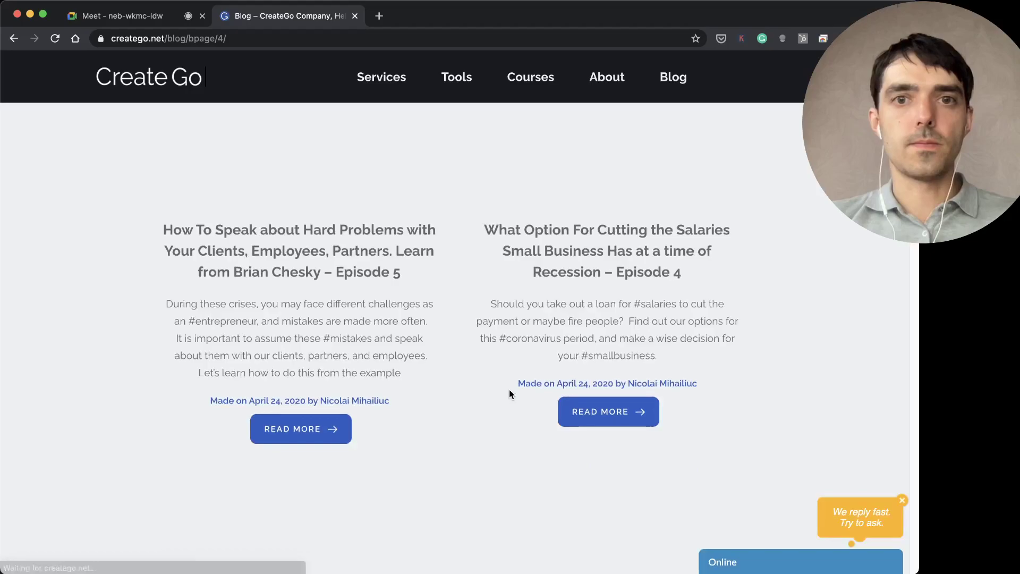
pyautogui.scroll(-15, 509, 390)
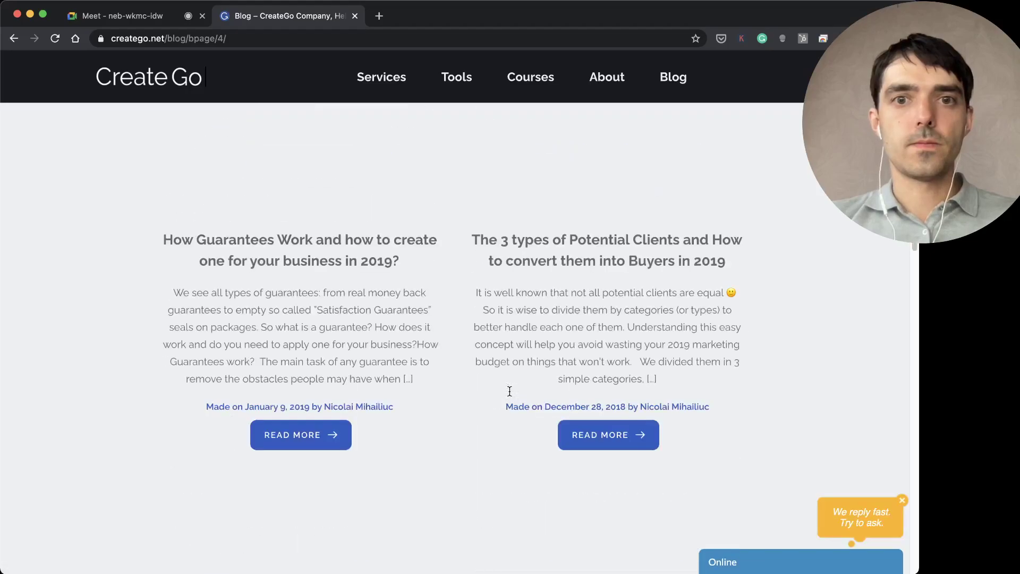
pyautogui.scroll(-10, 509, 393)
pyautogui.scroll(2, 509, 393)
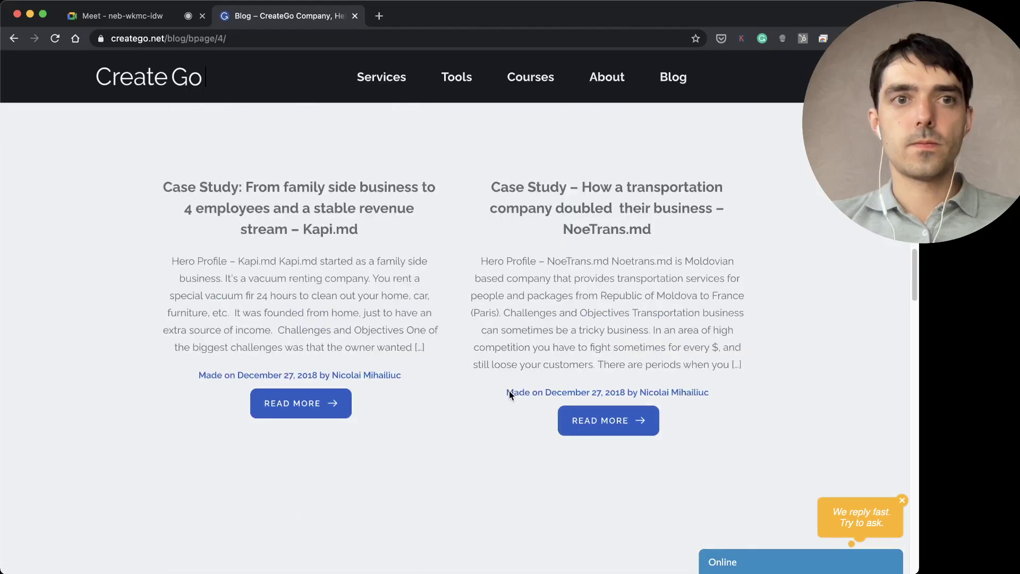
pyautogui.scroll(-6, 500, 399)
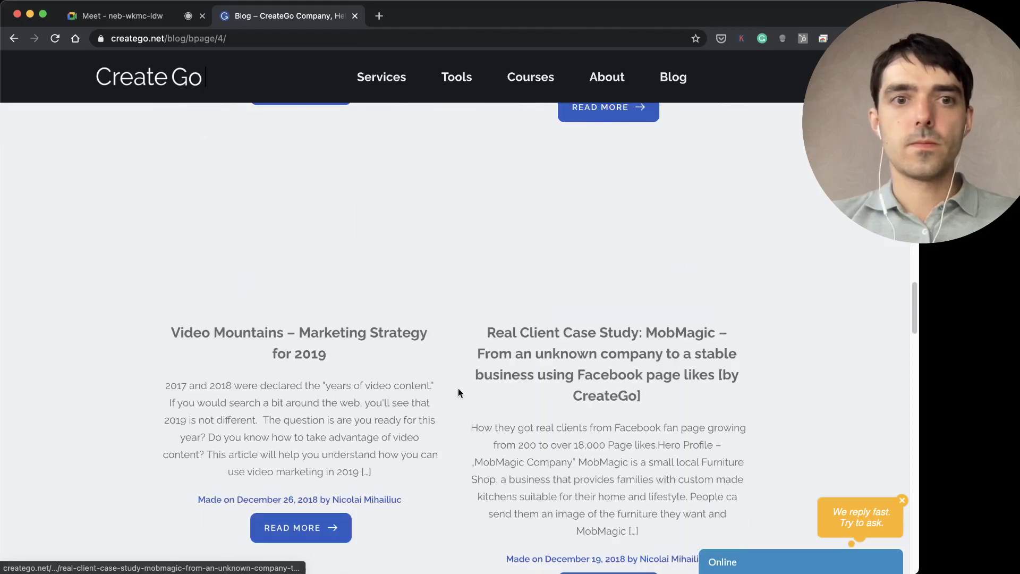
pyautogui.scroll(-8, 541, 362)
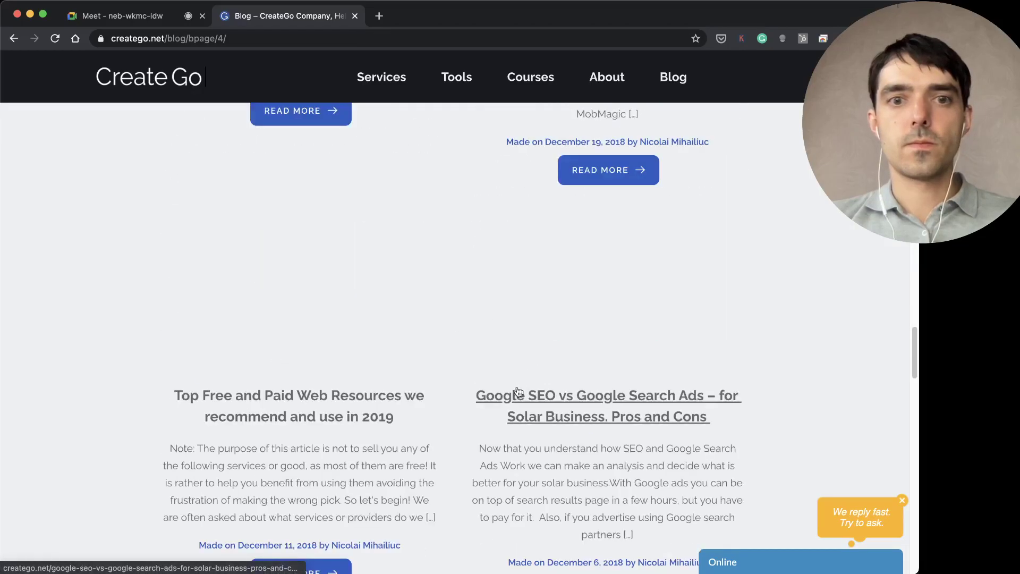
pyautogui.scroll(-5, 353, 396)
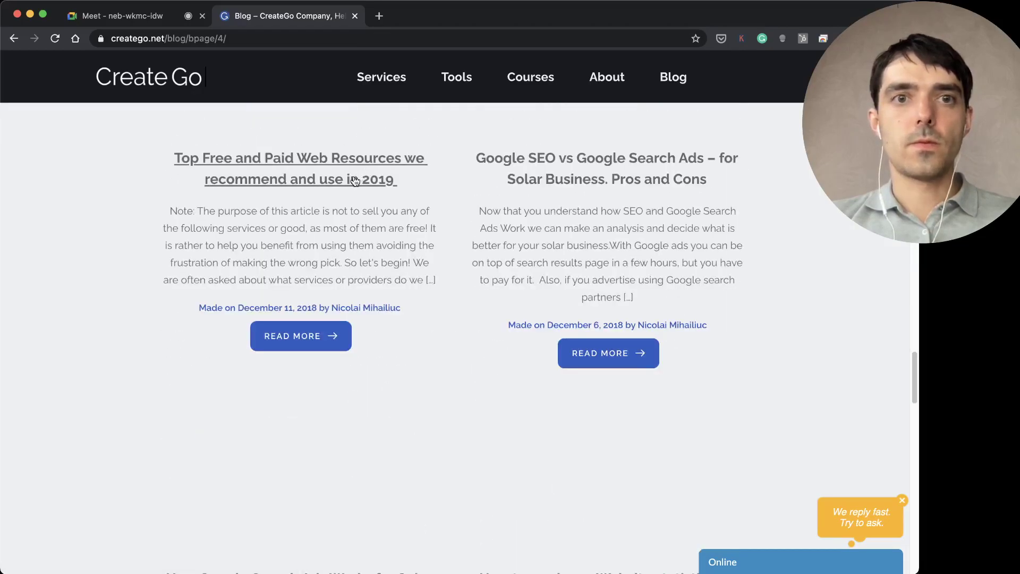
pyautogui.keyDown('super'); pyautogui.click(325, 184); pyautogui.keyUp('super')
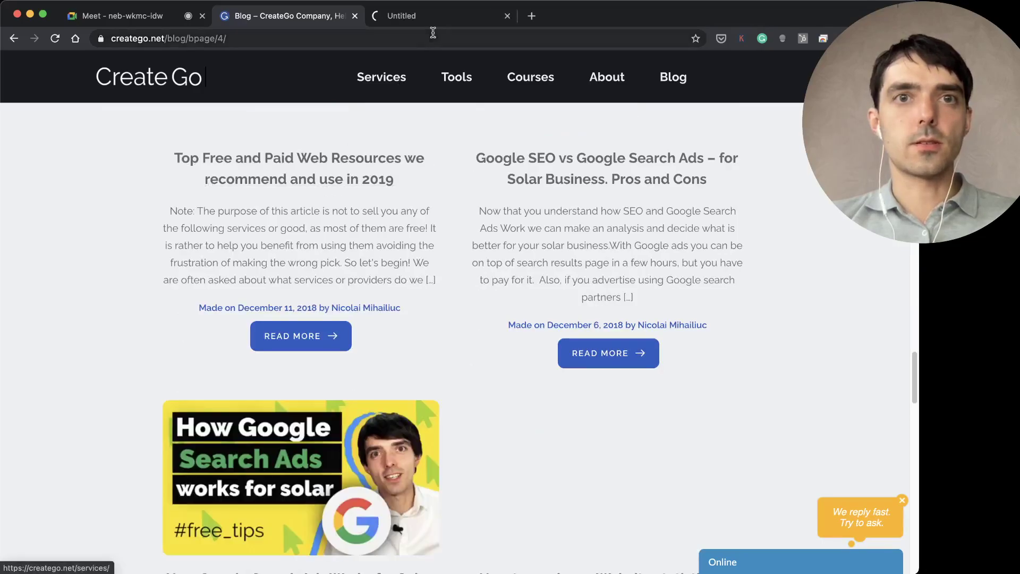
pyautogui.click(422, 16)
pyautogui.click(289, 18)
pyautogui.scroll(3, 420, 58)
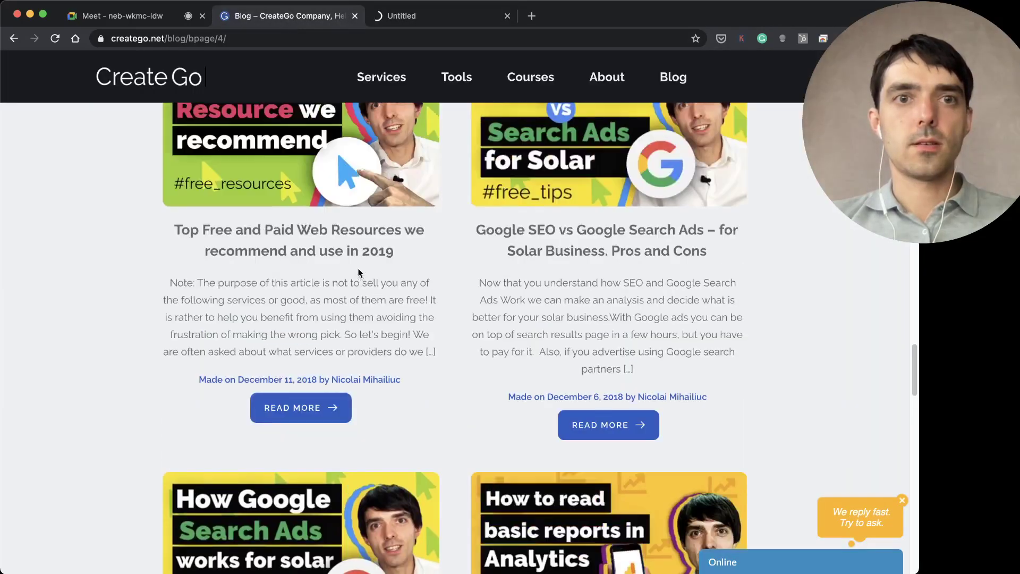
pyautogui.click(417, 24)
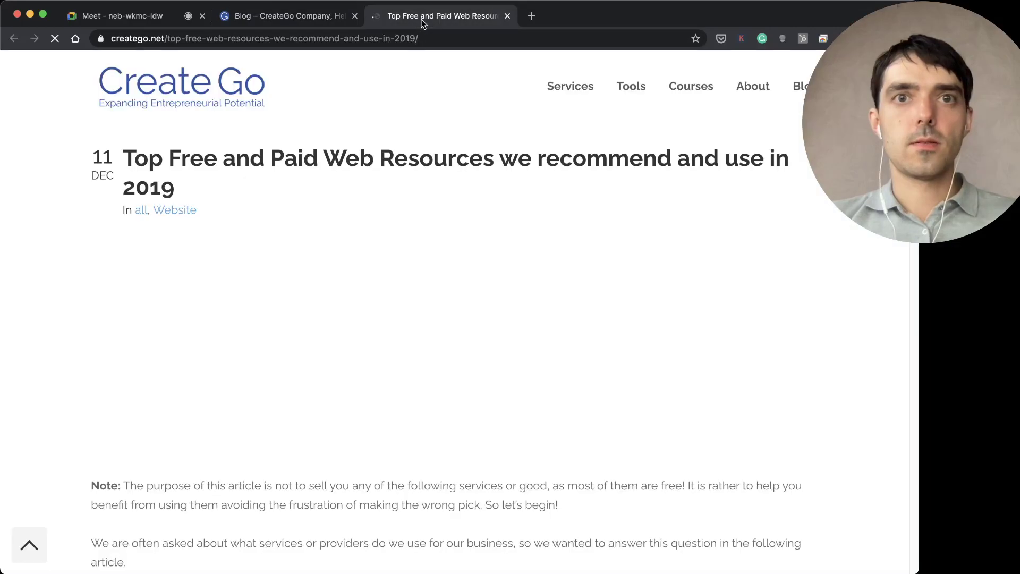
# Find the article's Pictures, Photos and Graphics section and open its freepik.com link in a new tab
pyautogui.scroll(-7, 455, 311)
pyautogui.scroll(-10, 455, 314)
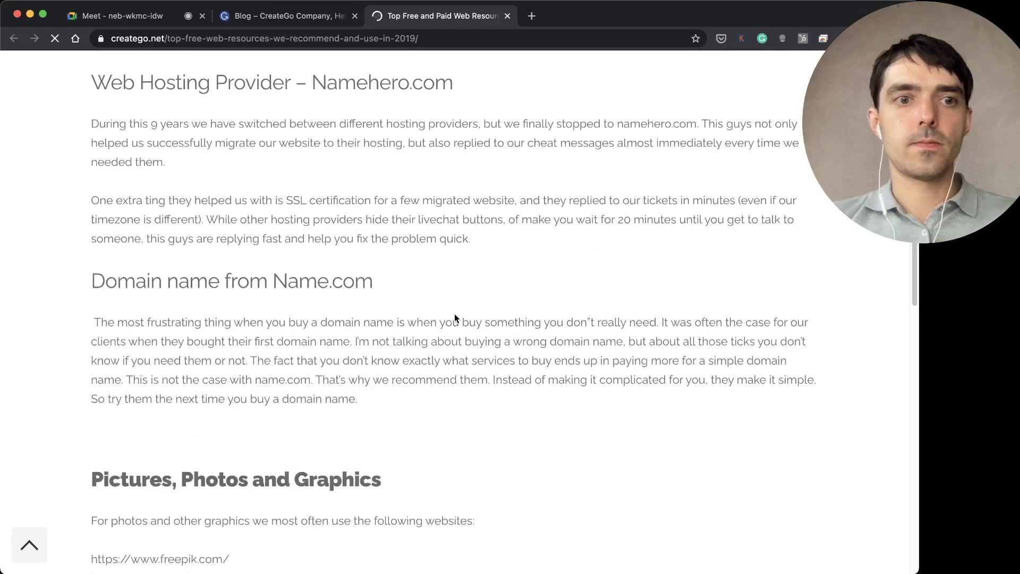
pyautogui.moveTo(150, 125); pyautogui.dragTo(270, 158)
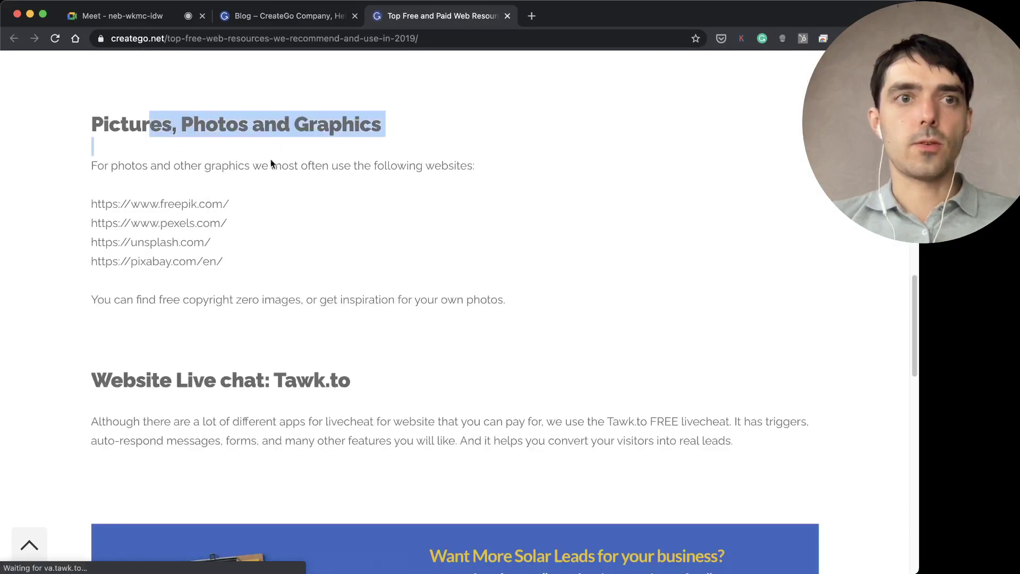
pyautogui.click(290, 206)
pyautogui.keyDown('super'); pyautogui.click(188, 209); pyautogui.keyUp('super')
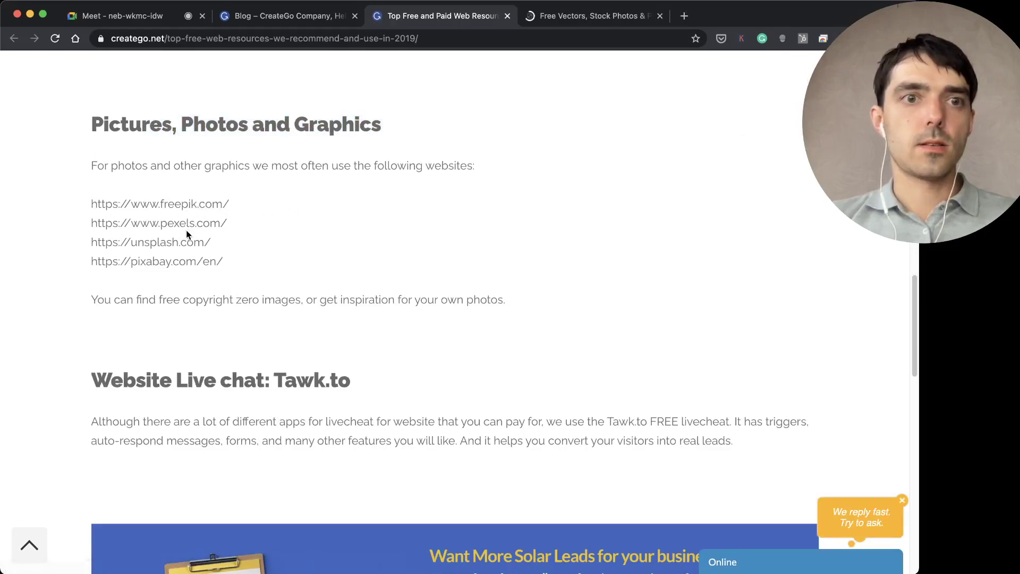
# Open the pexels.com, unsplash.com and pixabay.com addresses listed in the article in separate new tabs
pyautogui.moveTo(91, 223); pyautogui.dragTo(249, 224)
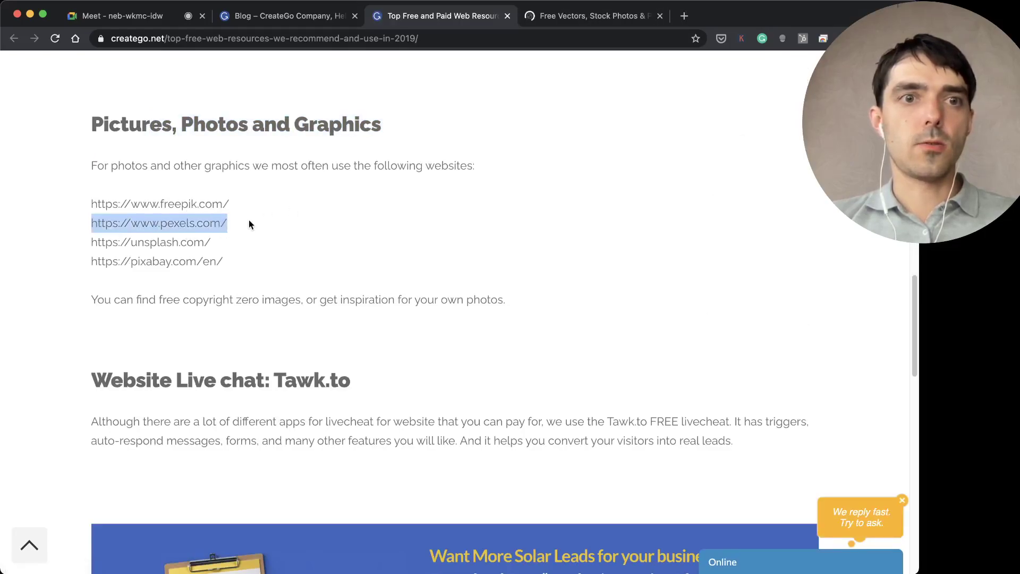
pyautogui.rightClick(207, 232)
pyautogui.click(243, 282)
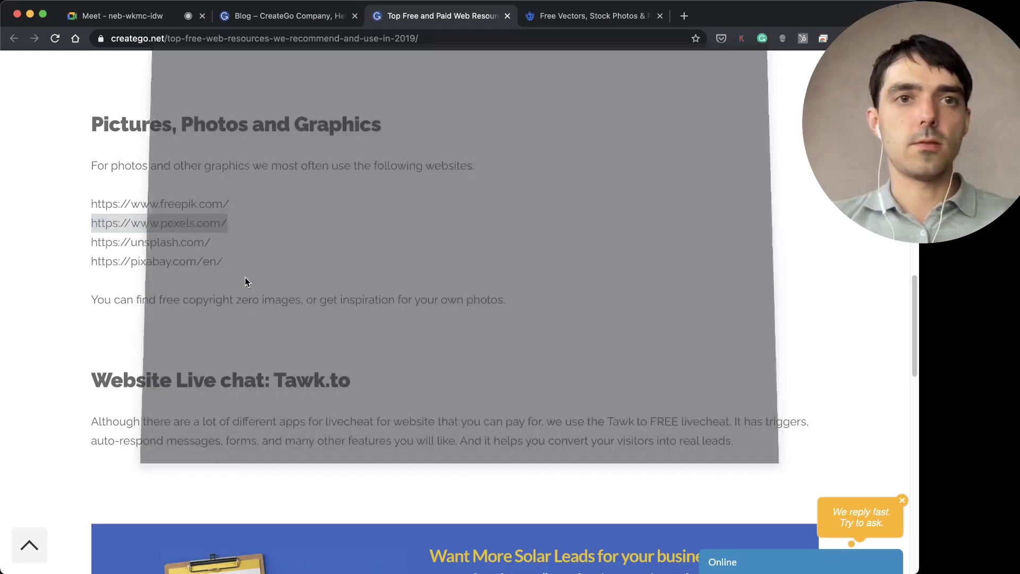
pyautogui.press('Escape')
pyautogui.rightClick(155, 220)
pyautogui.click(229, 262)
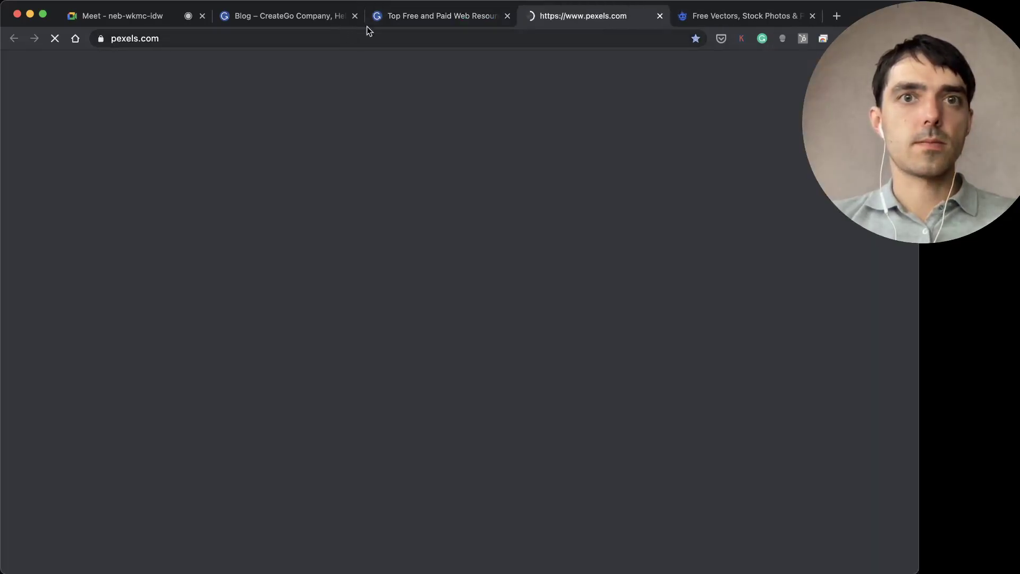
pyautogui.click(368, 21)
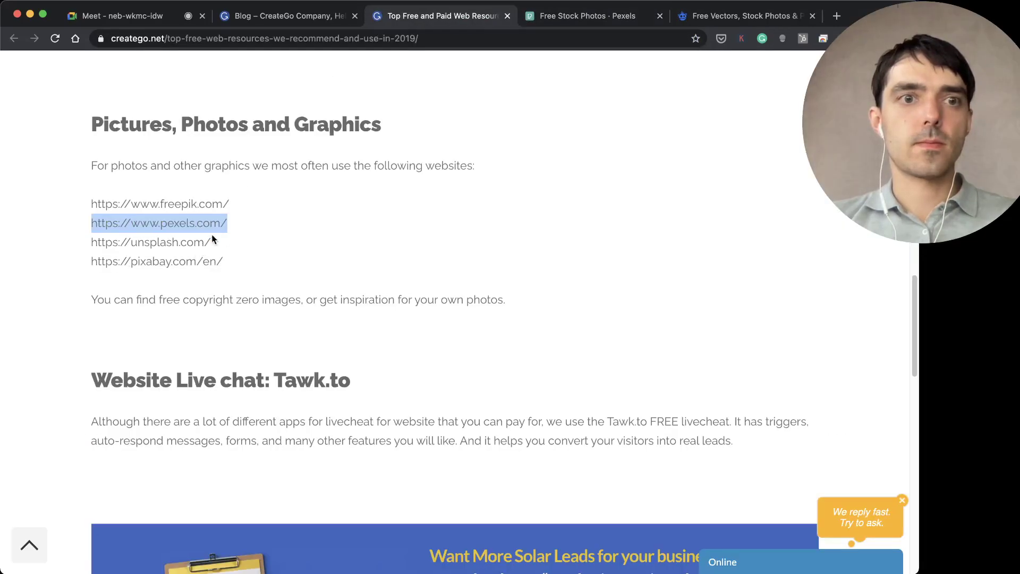
pyautogui.keyDown('super'); pyautogui.click(160, 243); pyautogui.keyUp('super')
pyautogui.keyDown('super'); pyautogui.click(160, 262); pyautogui.keyUp('super')
# Search Pexels for "cleaning" and look through the photos
pyautogui.click(455, 18)
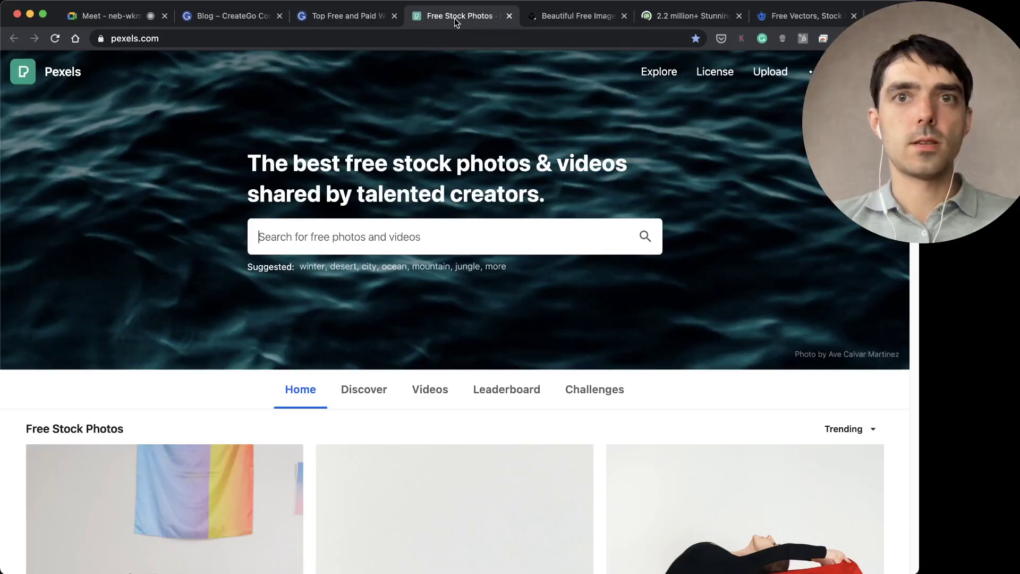
pyautogui.write('cleaning')
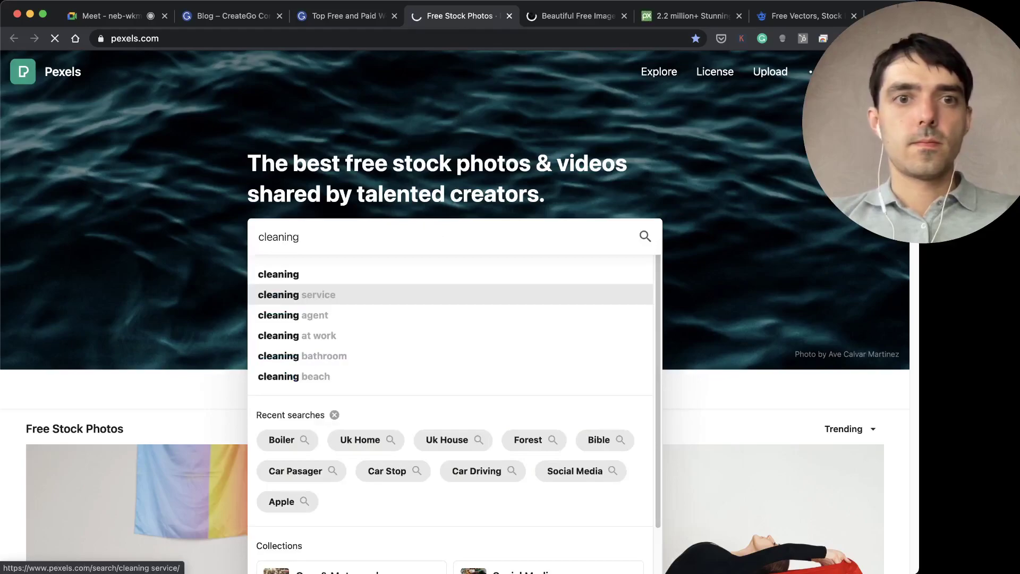
pyautogui.press('Return')
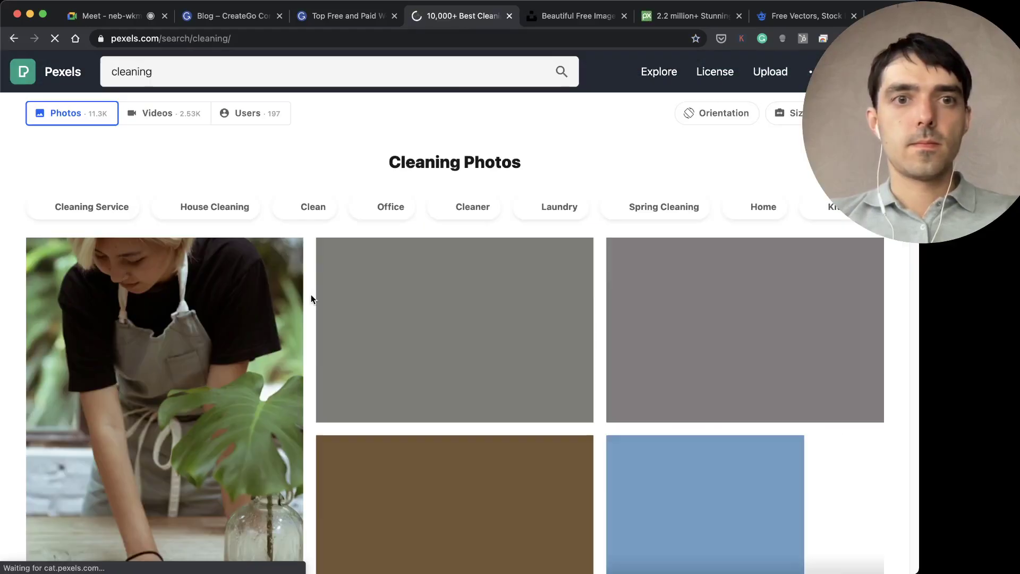
pyautogui.scroll(-5, 306, 287)
pyautogui.scroll(-20, 309, 304)
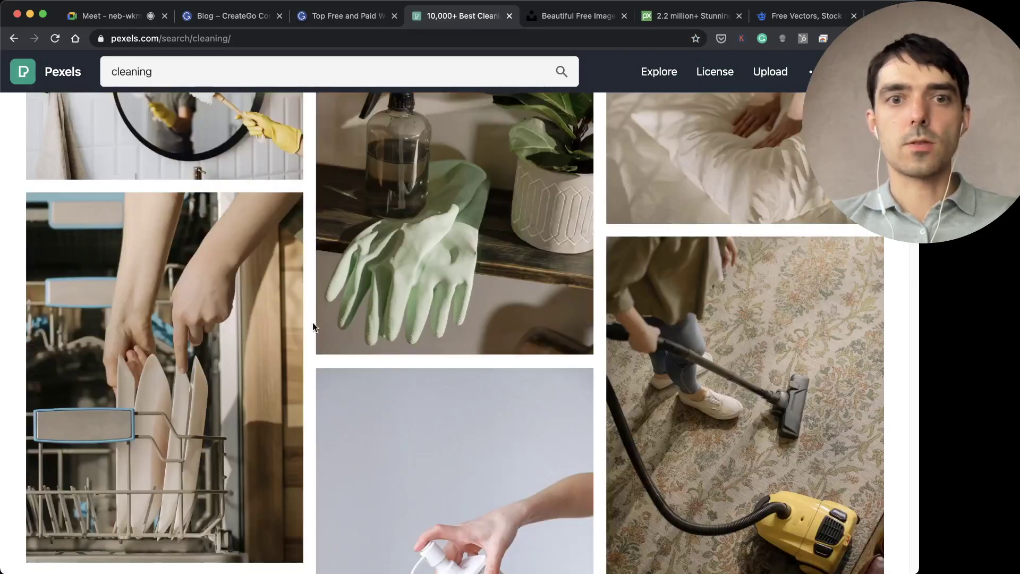
pyautogui.scroll(-5, 307, 348)
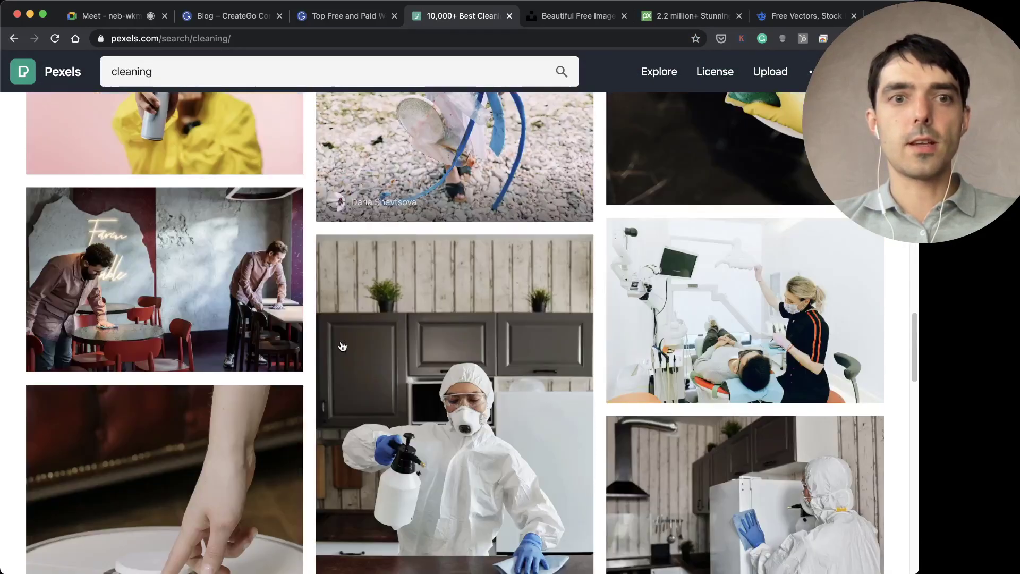
# Switch to the Unsplash site and search it for "cleaning" photos
pyautogui.click(526, 16)
pyautogui.click(458, 323)
pyautogui.write('c')
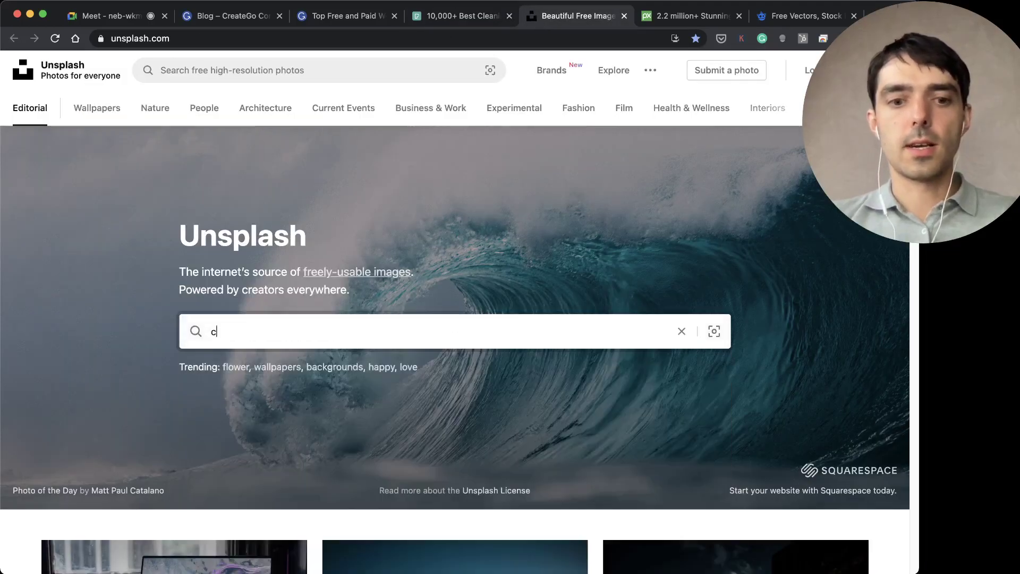
pyautogui.write('leaning')
pyautogui.press('Return')
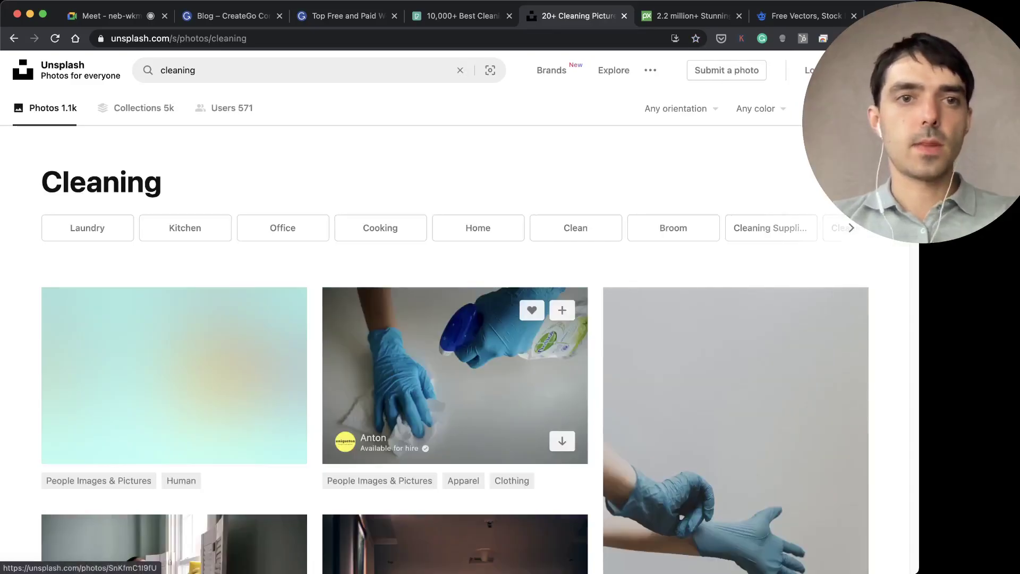
# Open the Unsplash photo of a person in a white robe and blue gloves holding a yellow cloth, and download it for free
pyautogui.scroll(-10, 660, 389)
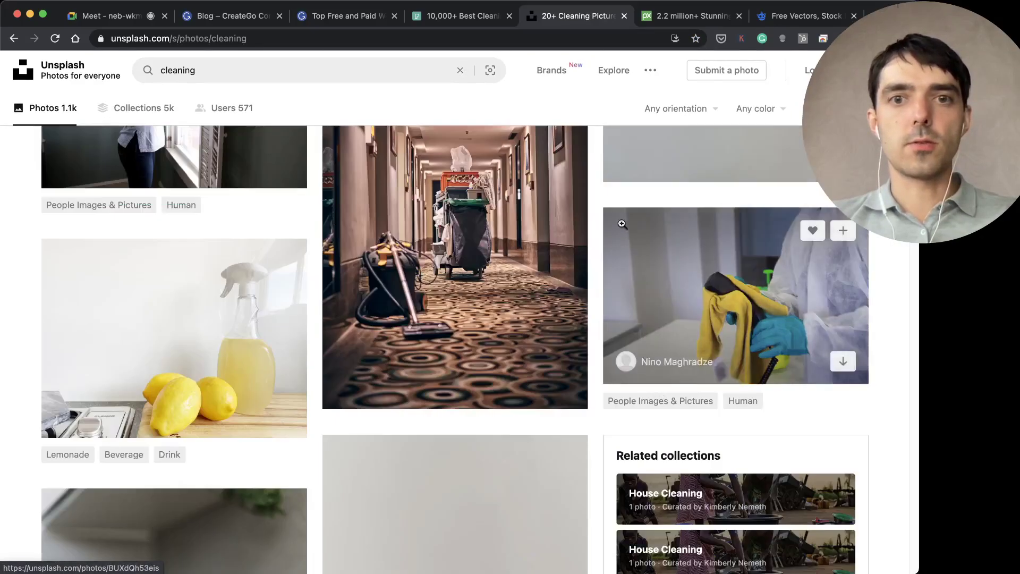
pyautogui.scroll(5, 703, 306)
pyautogui.scroll(-1, 700, 385)
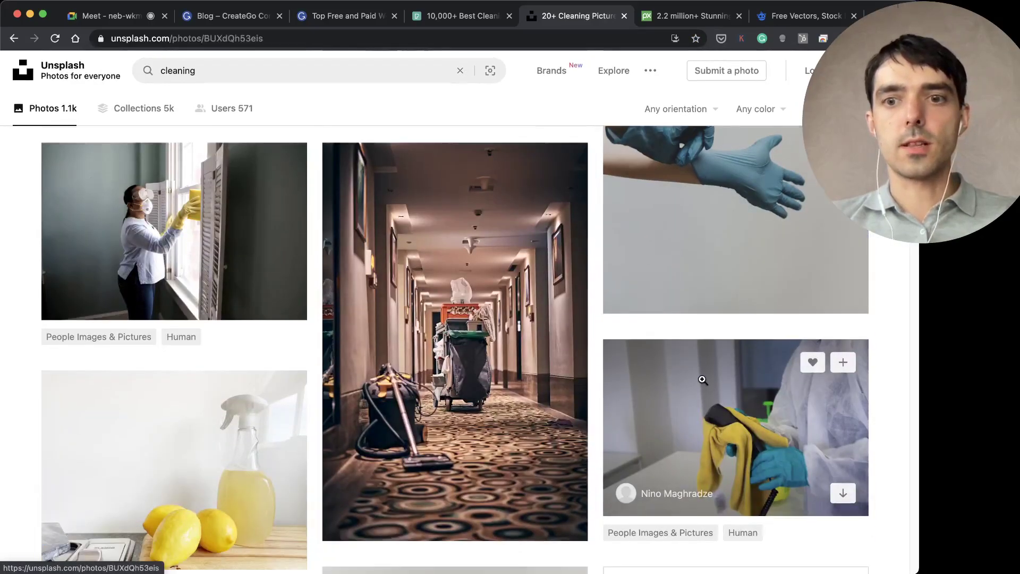
pyautogui.click(699, 378)
pyautogui.scroll(-1, 492, 341)
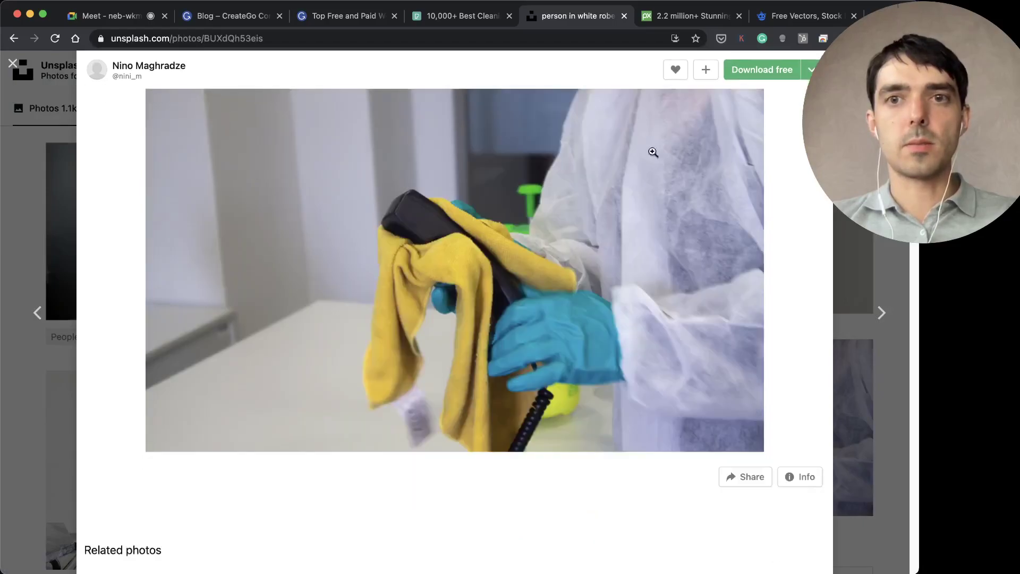
pyautogui.click(765, 70)
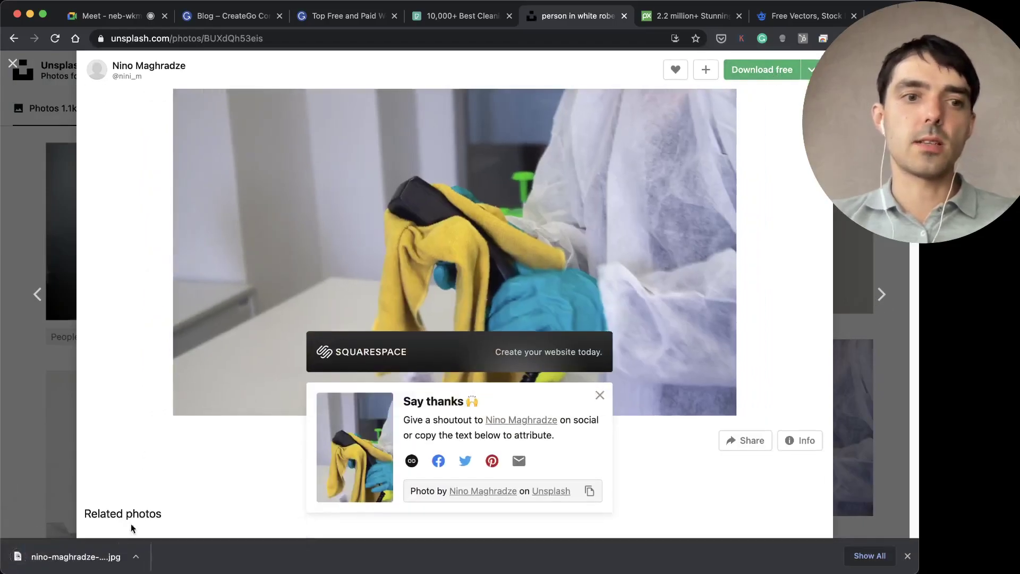
# Show the downloaded Unsplash photo in the Downloads folder and select its file
pyautogui.click(136, 556)
pyautogui.click(161, 540)
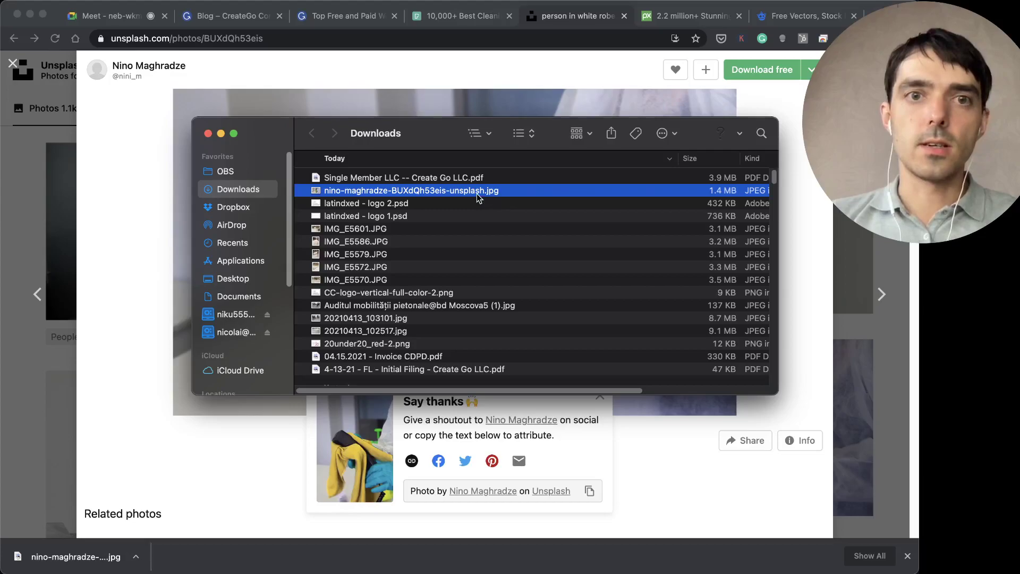
pyautogui.click(439, 205)
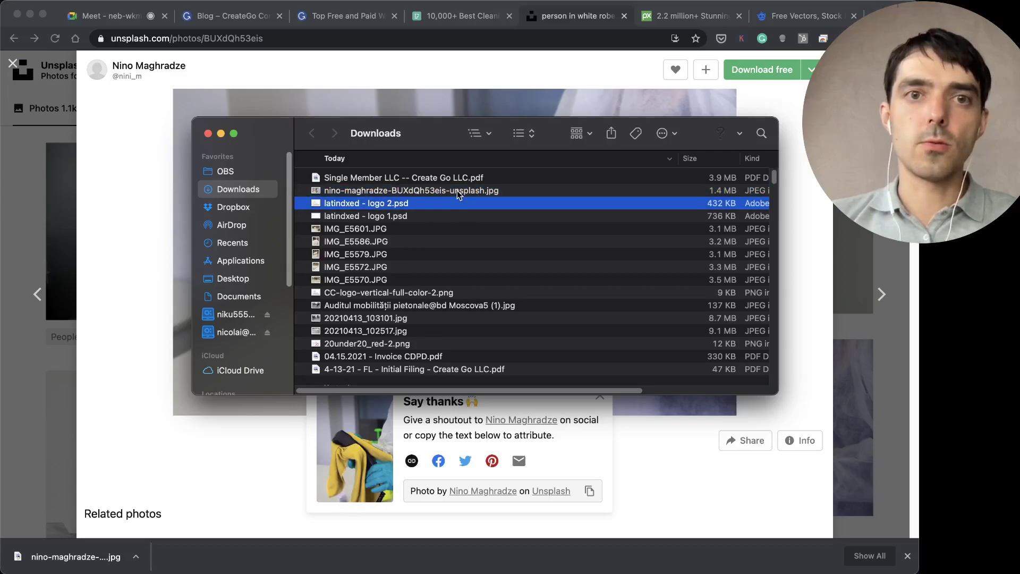
pyautogui.click(457, 190)
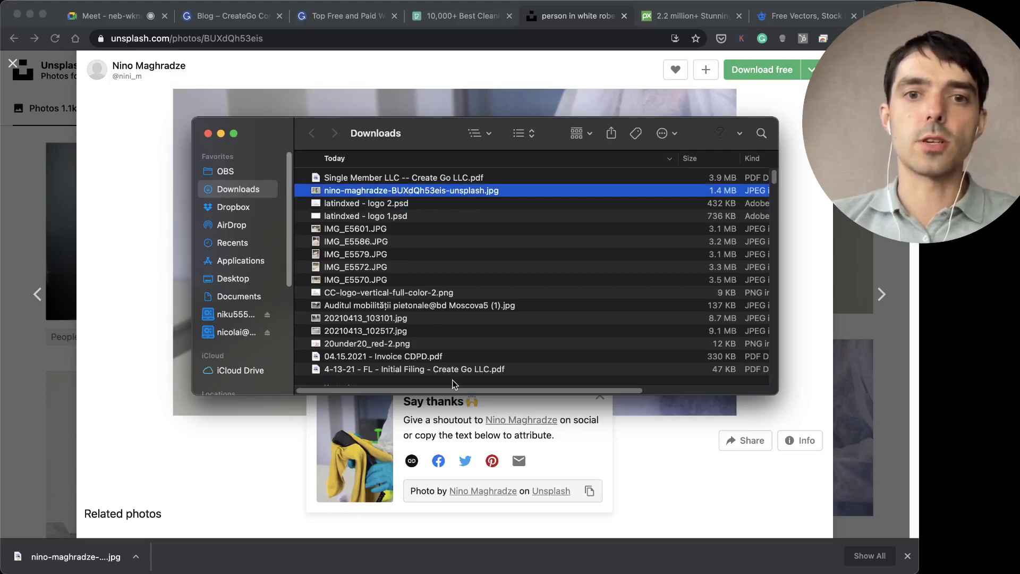
pyautogui.moveTo(453, 390); pyautogui.dragTo(268, 401)
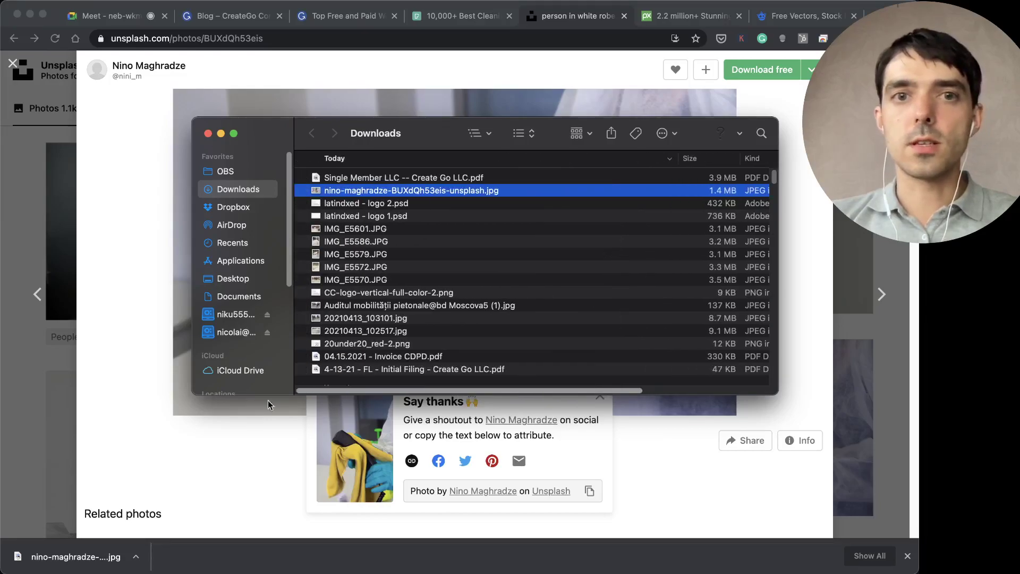
# Check the pixel dimensions in the downloaded photo's file information, then close the information and folder windows
pyautogui.rightClick(363, 198)
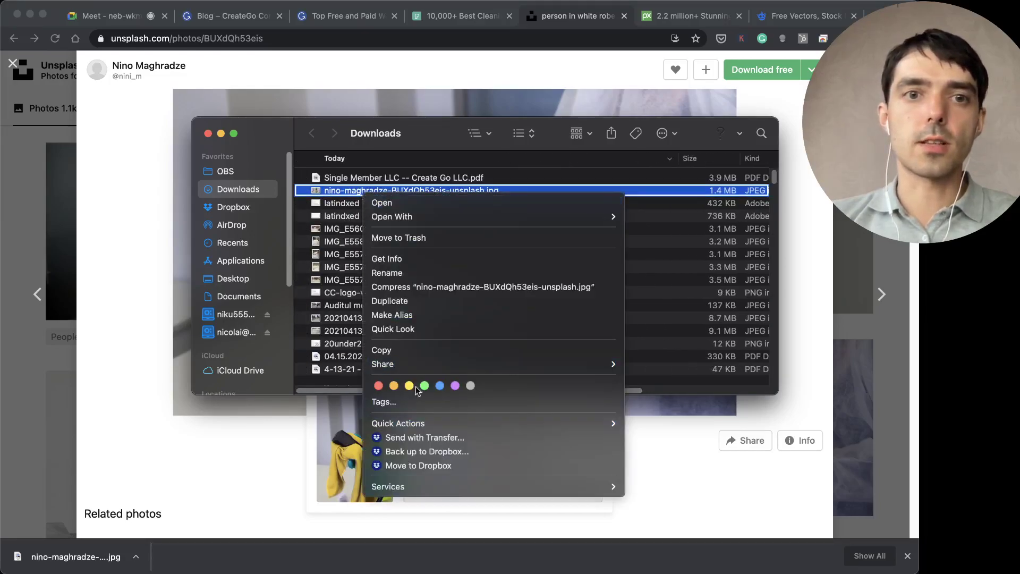
pyautogui.click(439, 261)
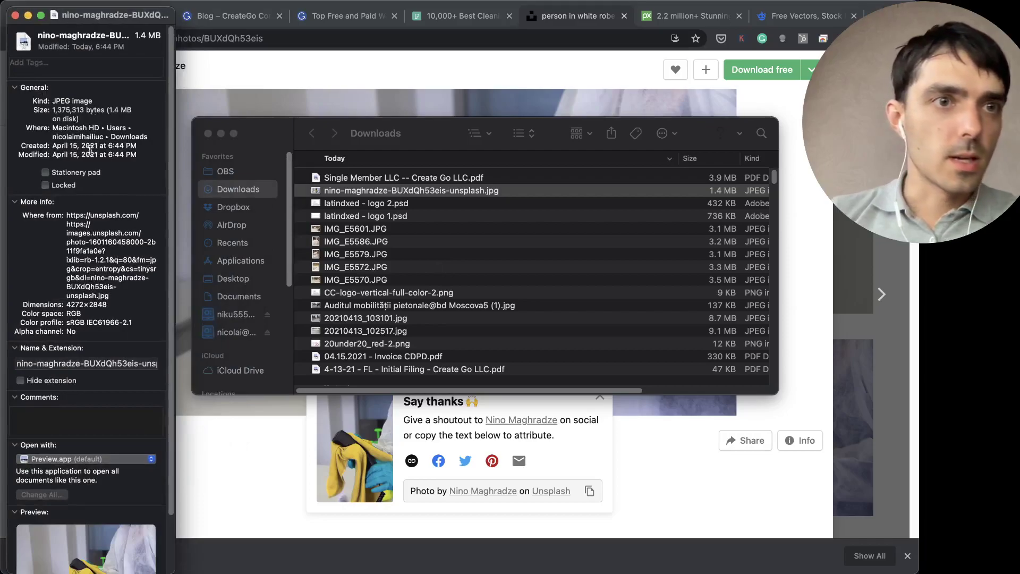
pyautogui.scroll(-3, 85, 172)
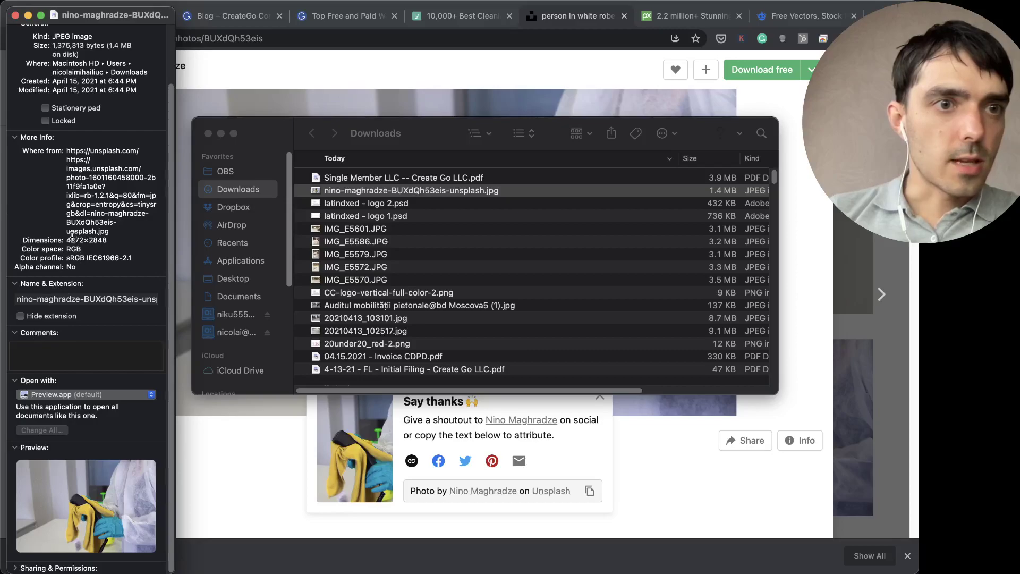
pyautogui.moveTo(67, 235); pyautogui.dragTo(108, 239)
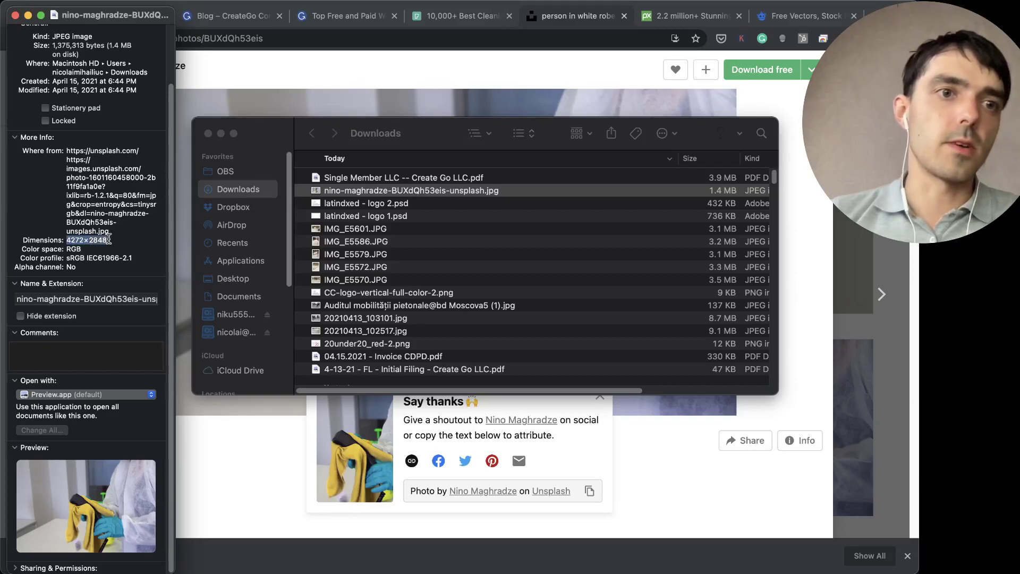
pyautogui.click(15, 17)
pyautogui.click(330, 69)
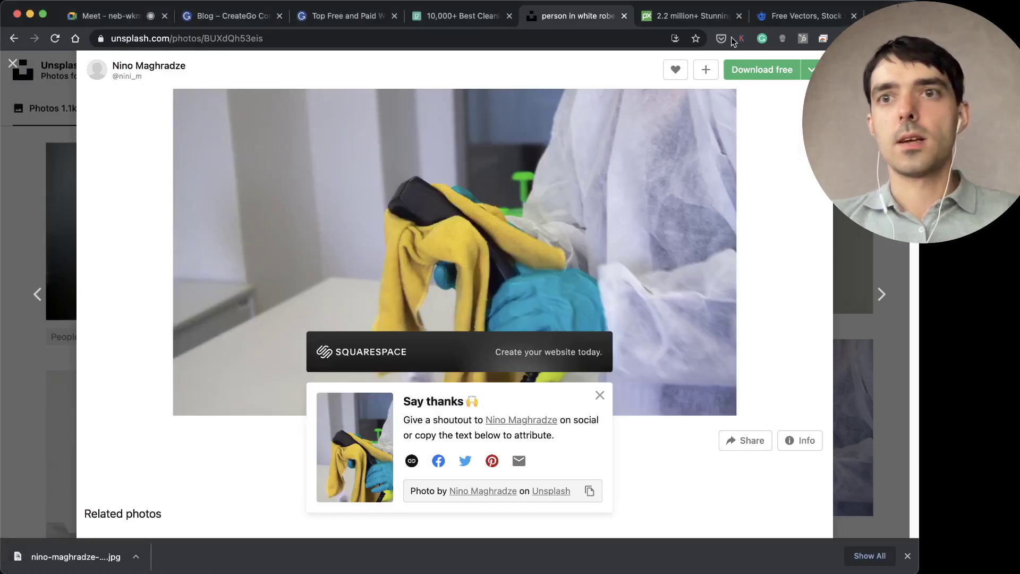
# Search Google in a new tab for "full hd" and examine its horizontal and vertical pixel counts
pyautogui.press('super+t')
pyautogui.write('full hd')
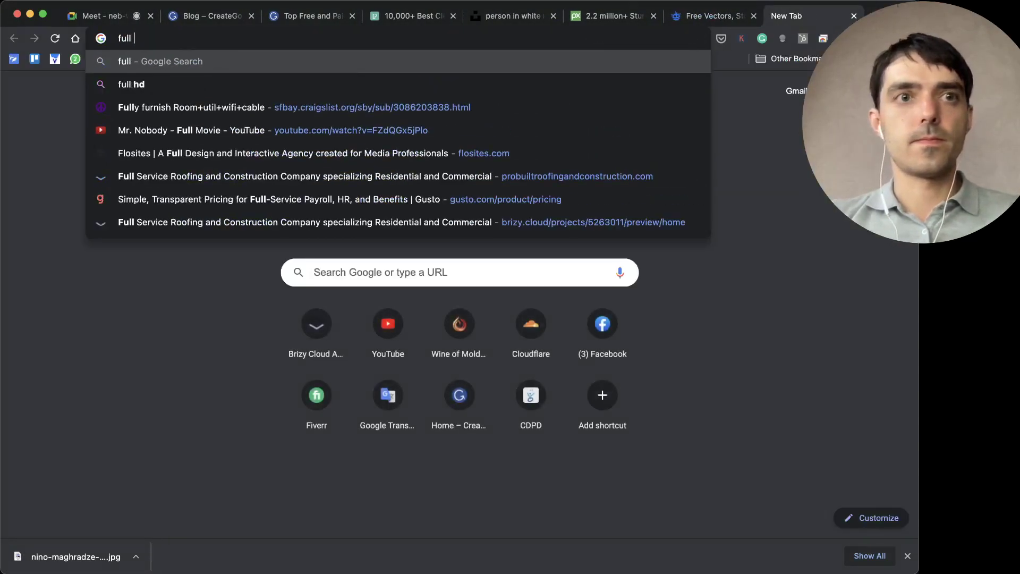
pyautogui.press('Return')
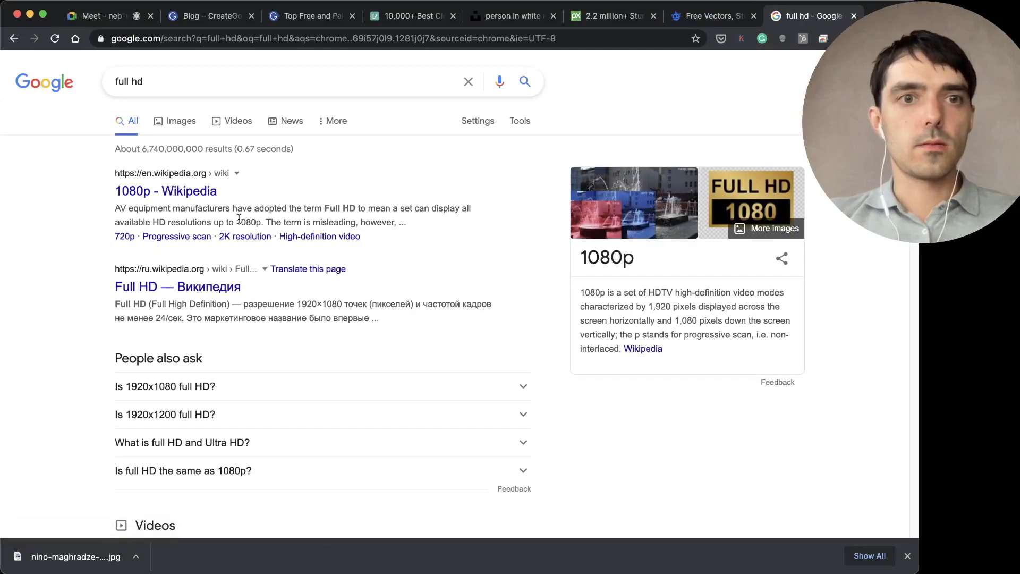
pyautogui.moveTo(236, 222); pyautogui.dragTo(257, 221)
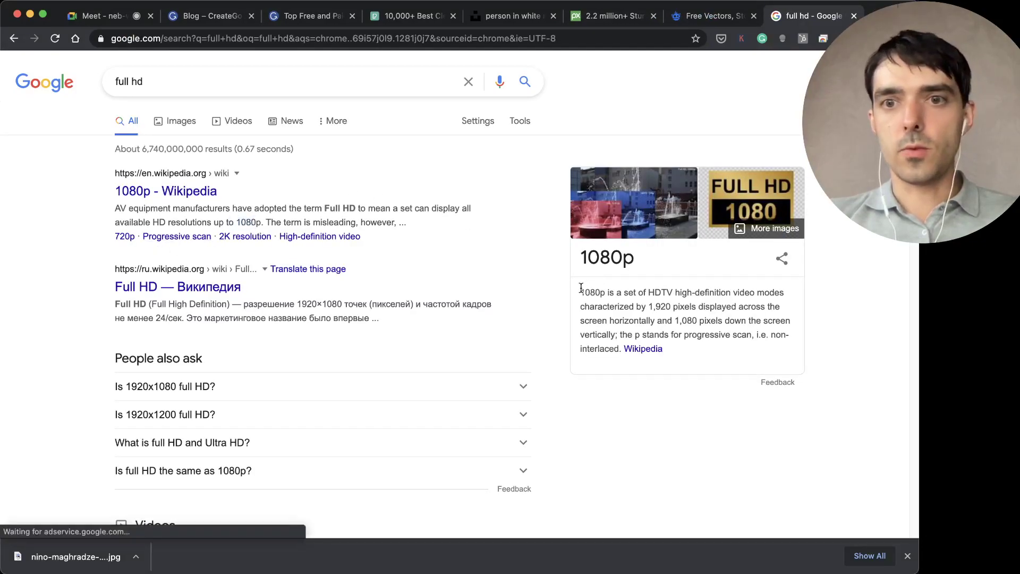
pyautogui.moveTo(650, 306); pyautogui.dragTo(670, 306)
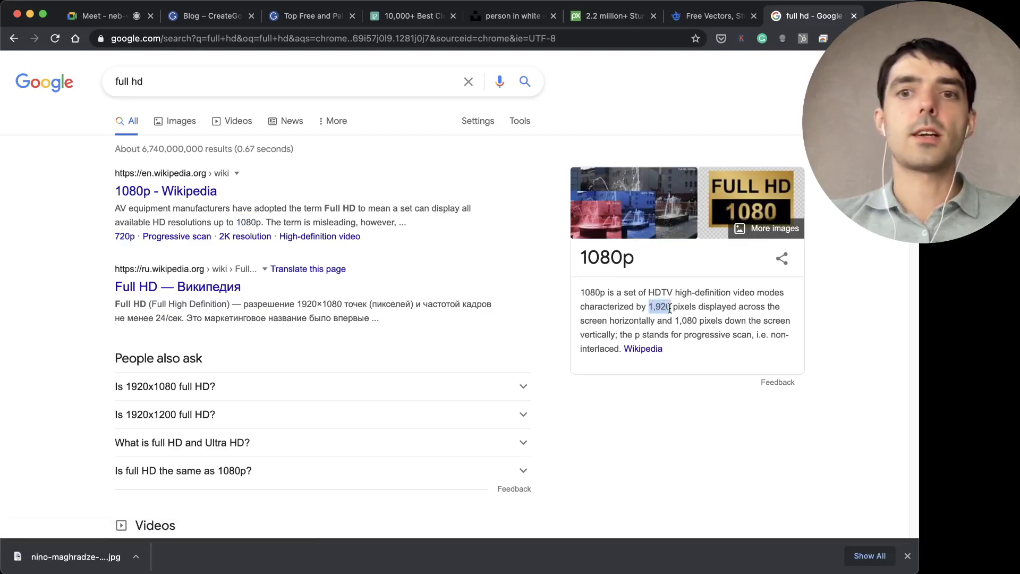
pyautogui.moveTo(676, 320); pyautogui.dragTo(691, 319)
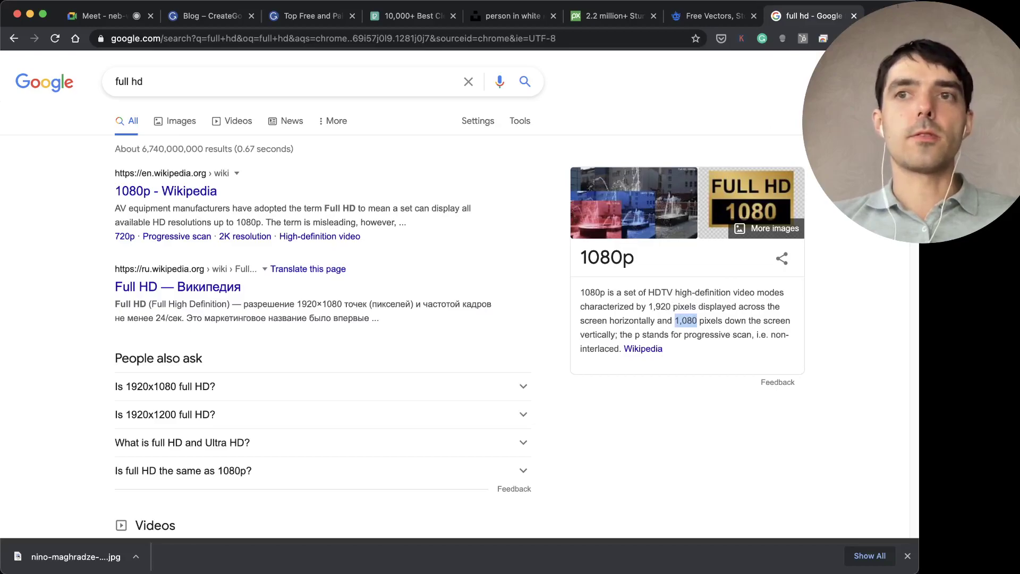
# Open the bookmarked Photopea editor in a new tab and load the downloaded Unsplash photo from the Downloads folder
pyautogui.press('super+t')
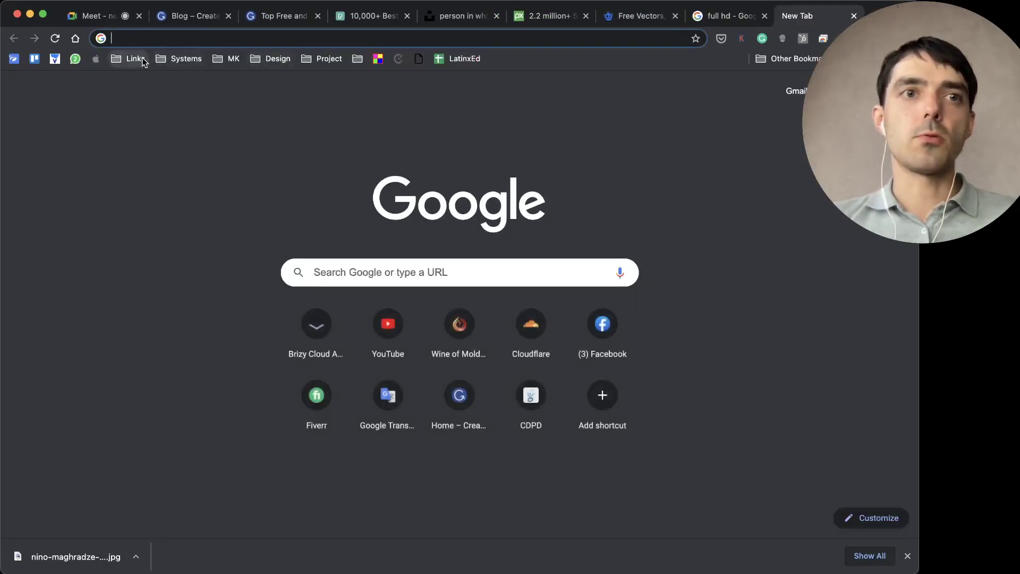
pyautogui.click(135, 58)
pyautogui.moveTo(280, 62)
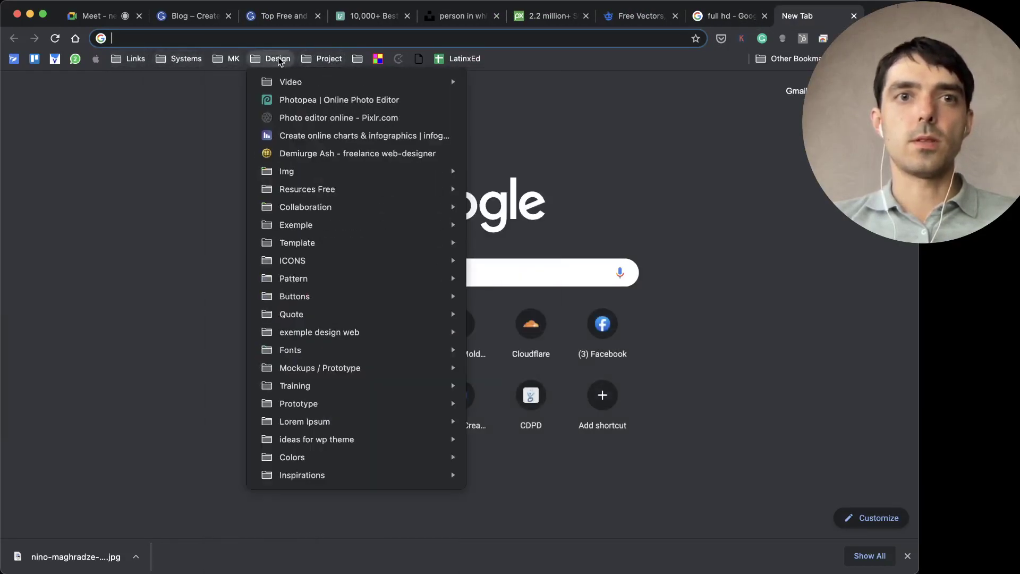
pyautogui.click(297, 101)
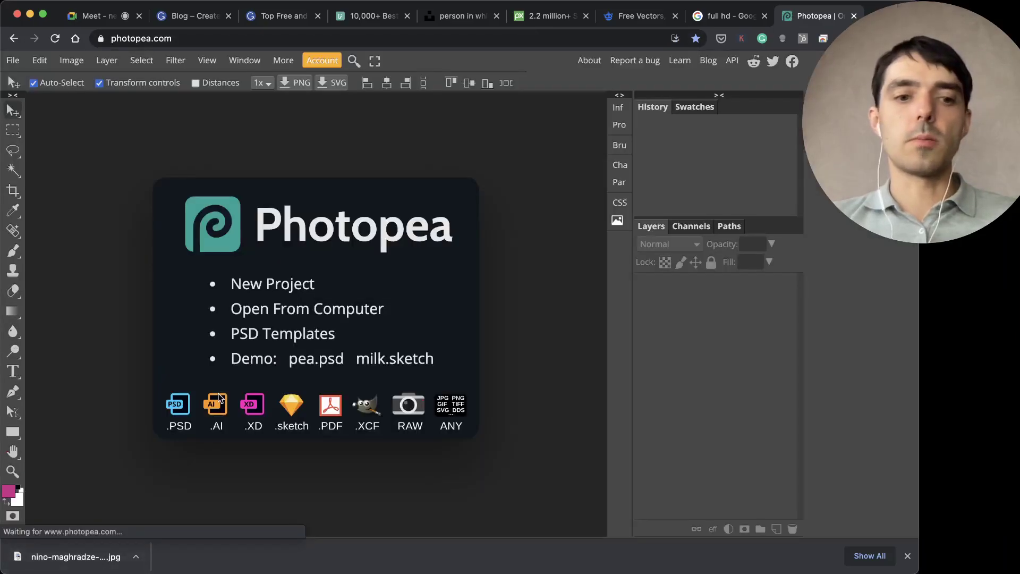
pyautogui.click(287, 310)
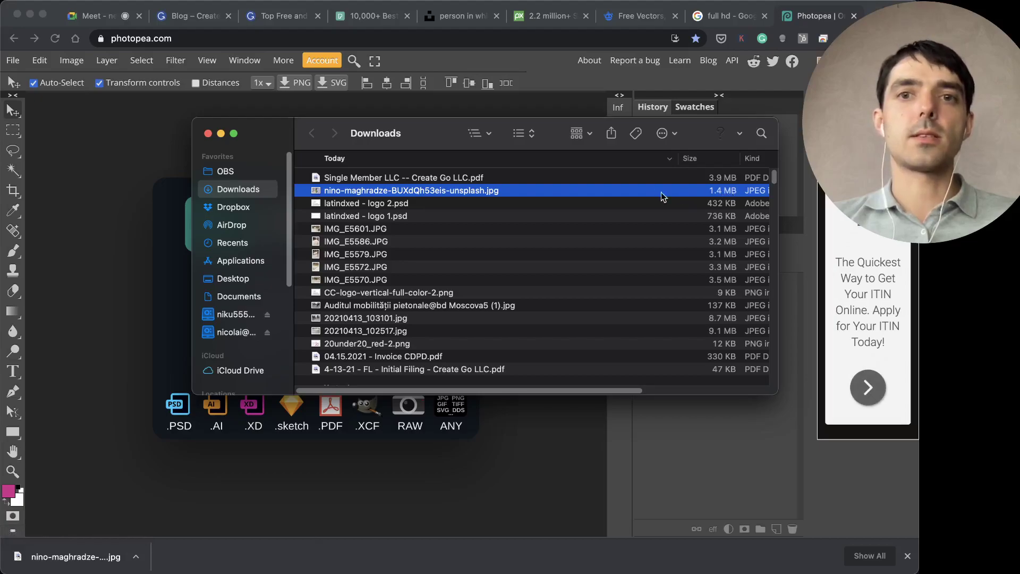
pyautogui.moveTo(671, 196); pyautogui.dragTo(166, 196)
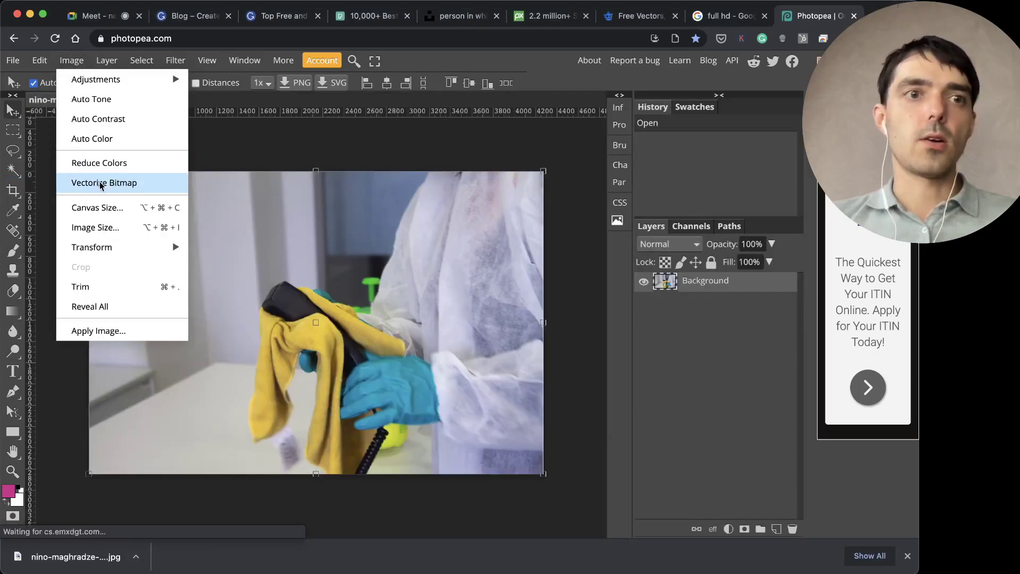
# Resize the photo proportionally to a width of 1920 px
pyautogui.click(101, 229)
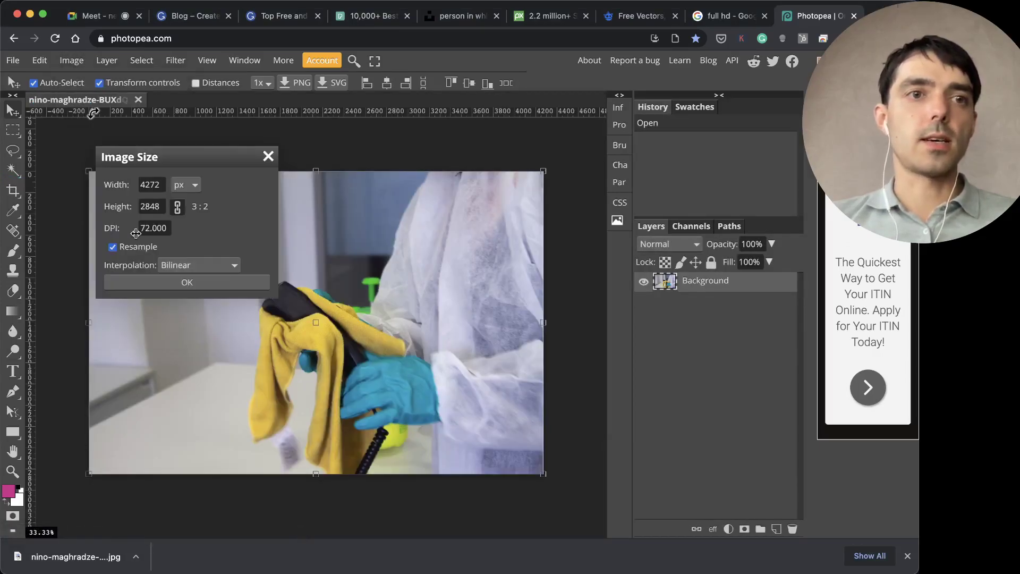
pyautogui.doubleClick(155, 185)
pyautogui.write('1920')
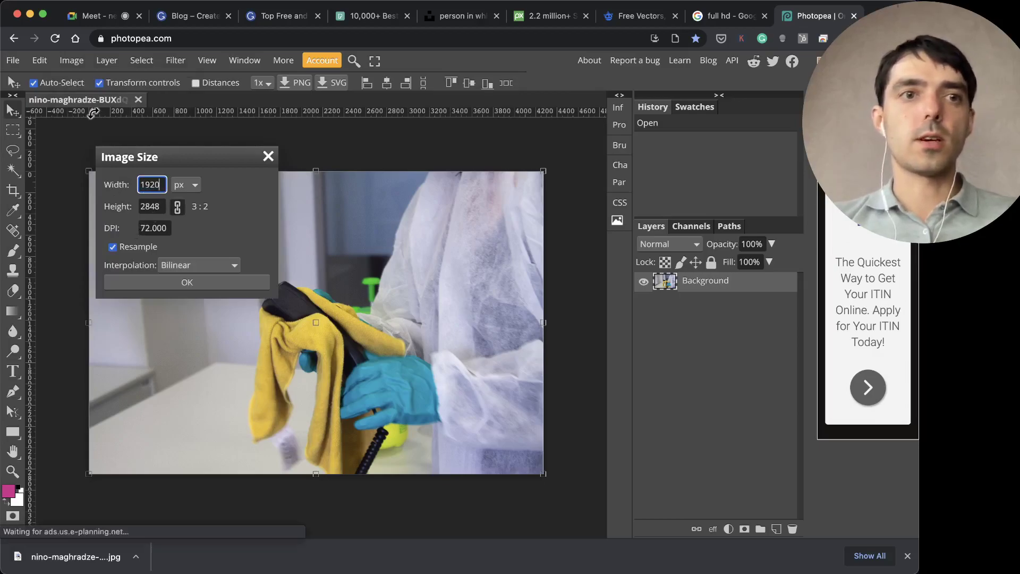
pyautogui.click(237, 179)
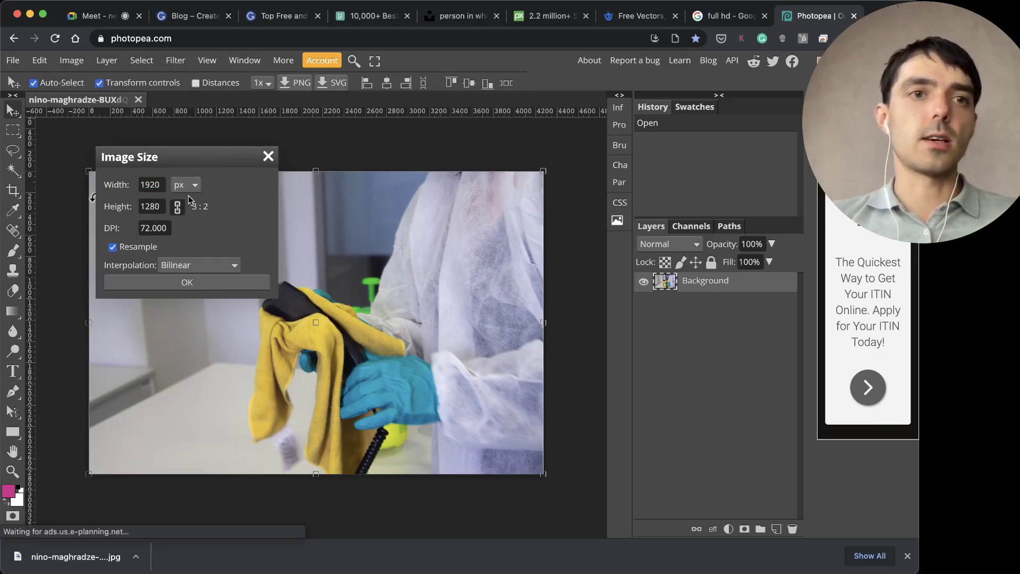
pyautogui.click(179, 287)
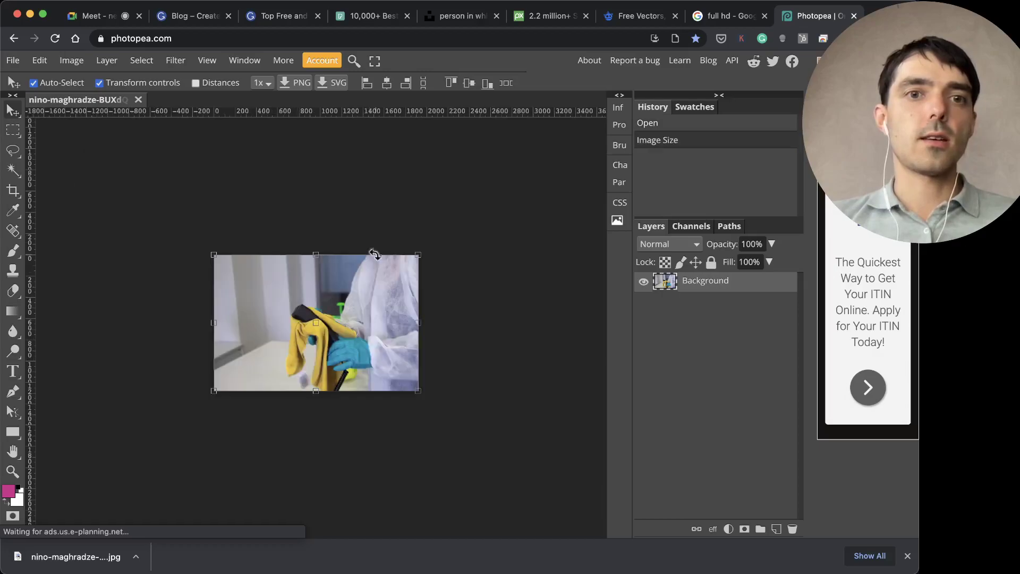
# Export the resized photo as a JPG, trying 51% quality before saving it at 70%
pyautogui.click(12, 60)
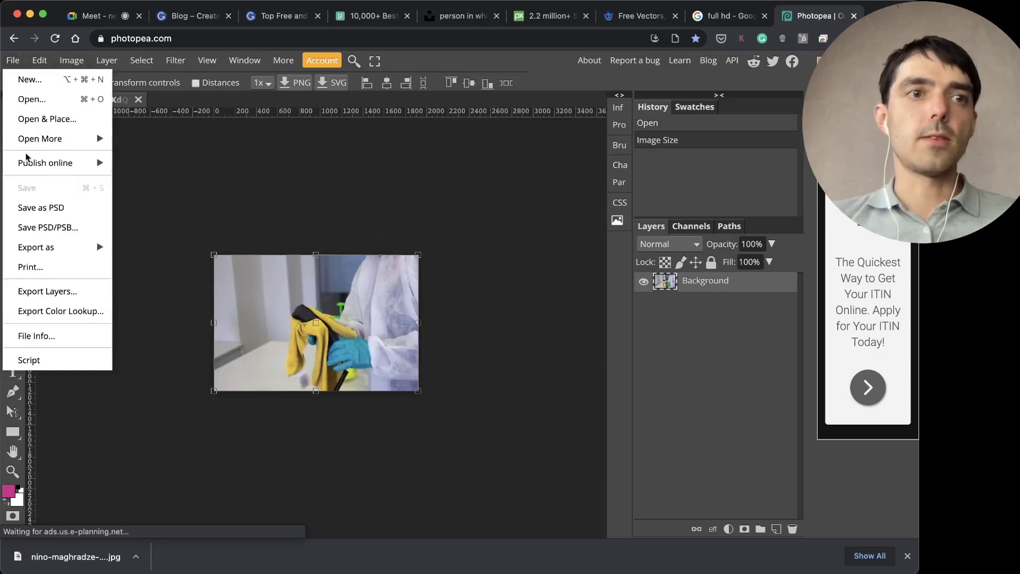
pyautogui.moveTo(56, 249)
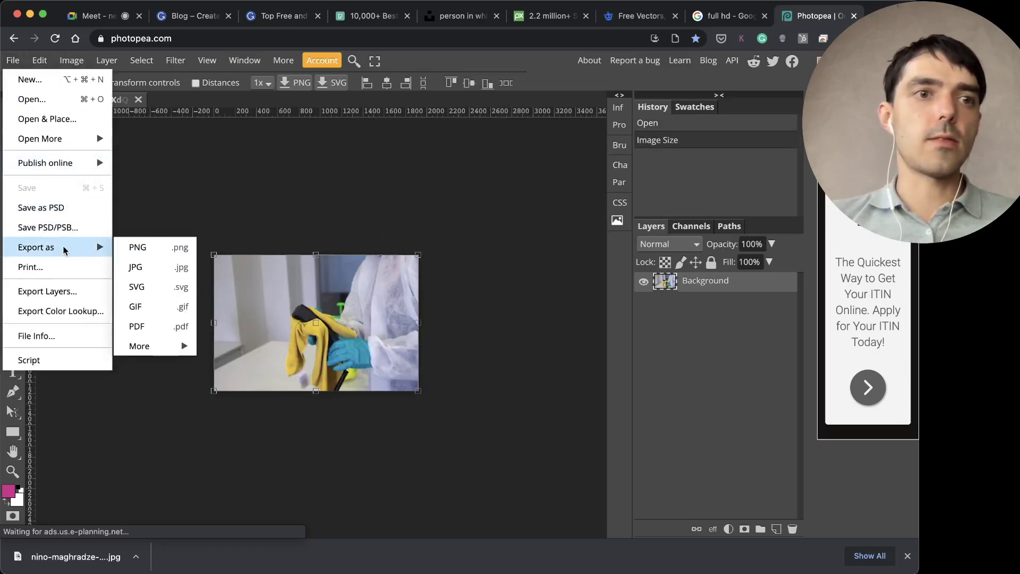
pyautogui.click(136, 266)
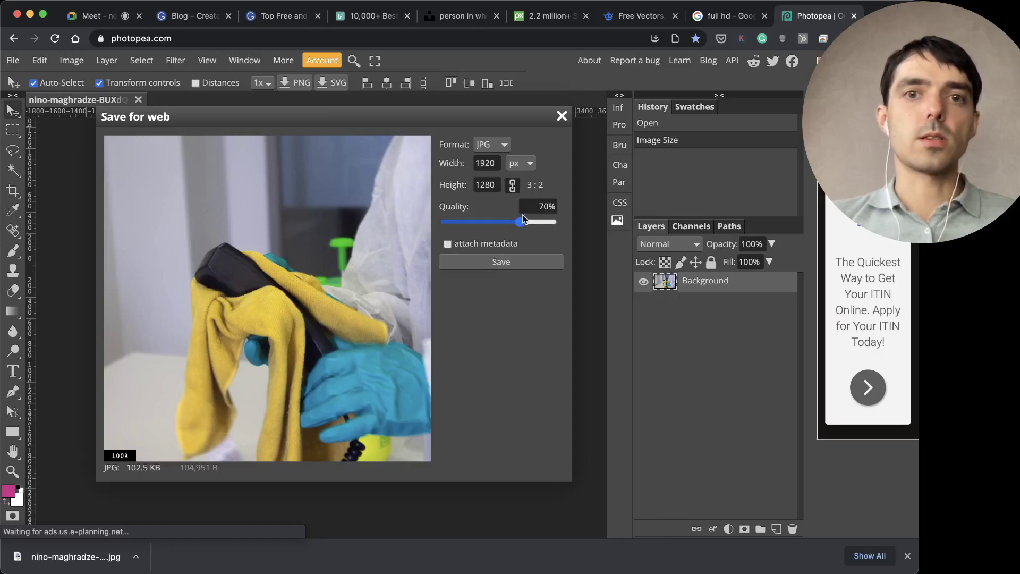
pyautogui.moveTo(521, 222)
pyautogui.mouseDown()
pyautogui.moveTo(505, 222)
pyautogui.moveTo(520, 223)
pyautogui.mouseUp()
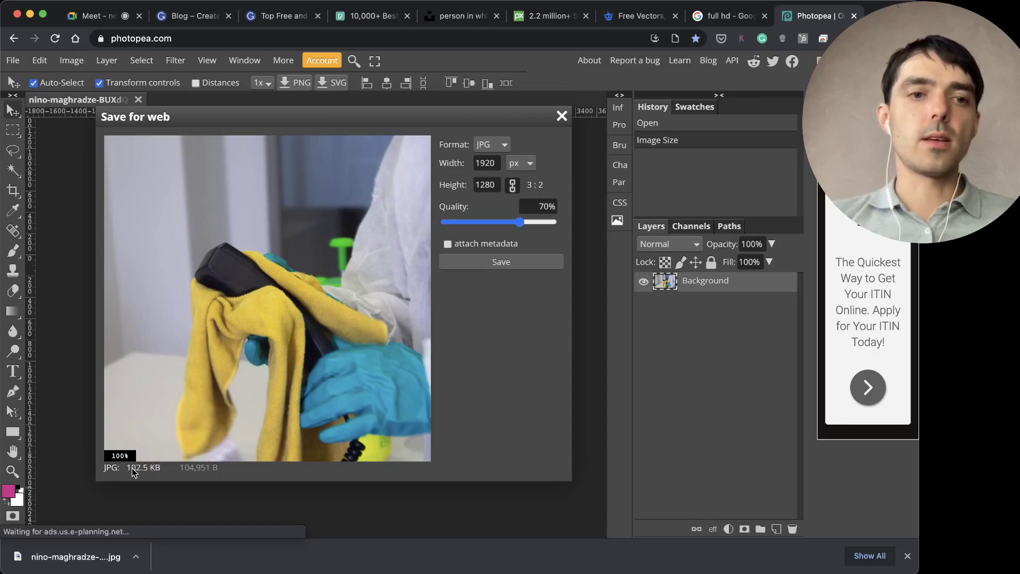
pyautogui.moveTo(520, 222); pyautogui.dragTo(499, 222)
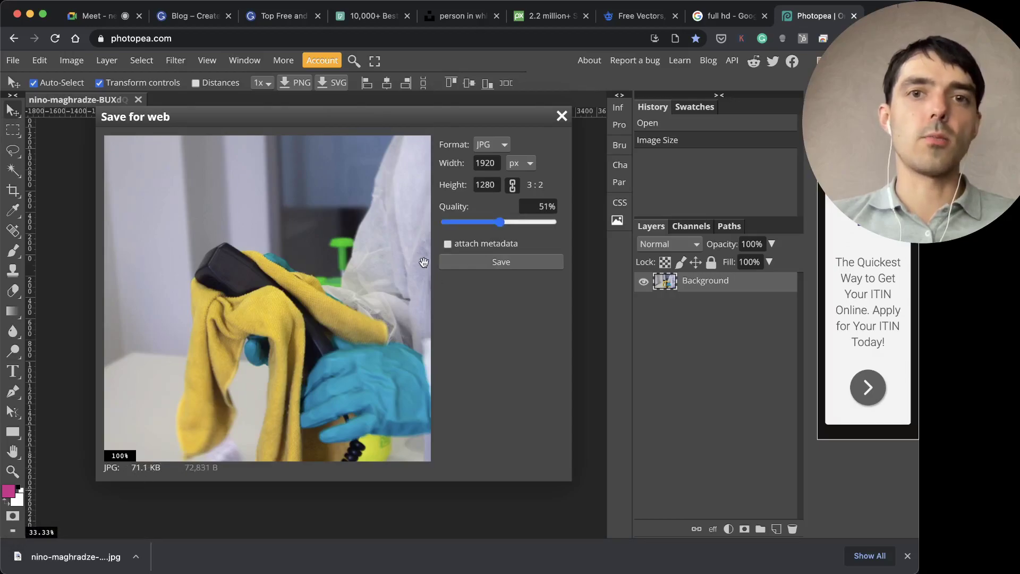
pyautogui.moveTo(499, 222); pyautogui.dragTo(515, 223)
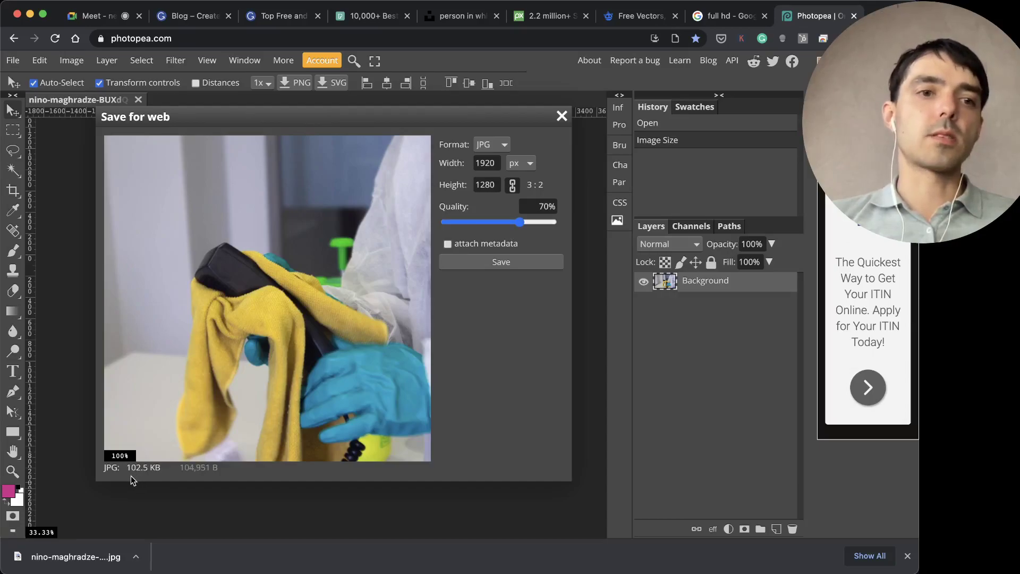
pyautogui.click(502, 262)
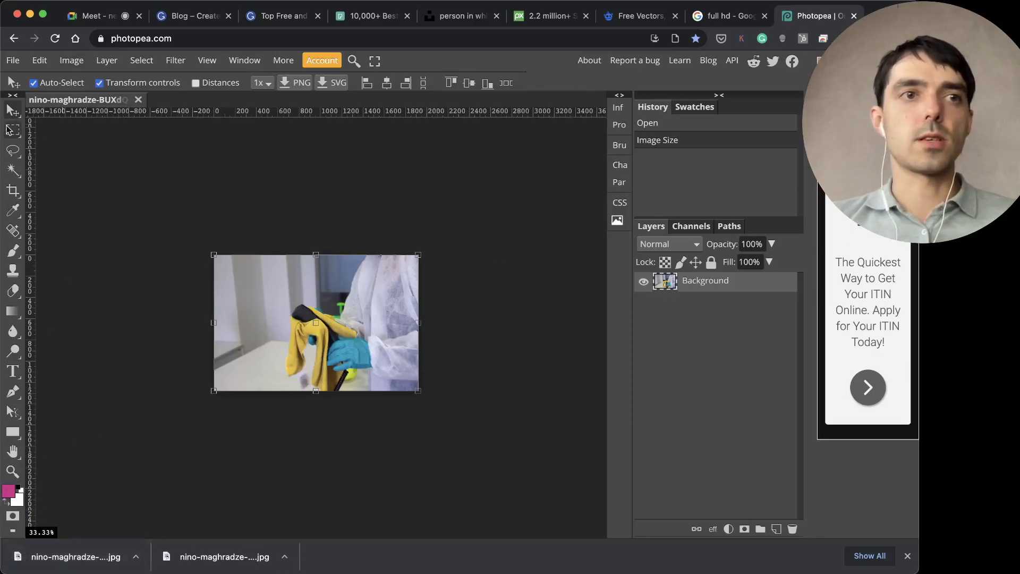
# Compare the file sizes of the original photo and its exported copy in the Downloads folder
pyautogui.press('super+o')
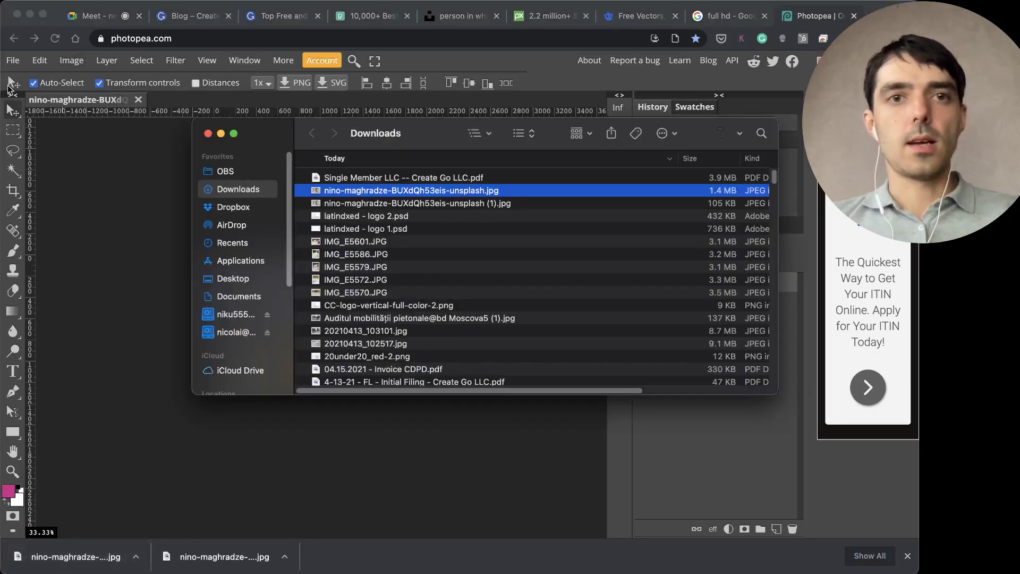
pyautogui.click(370, 203)
pyautogui.click(725, 191)
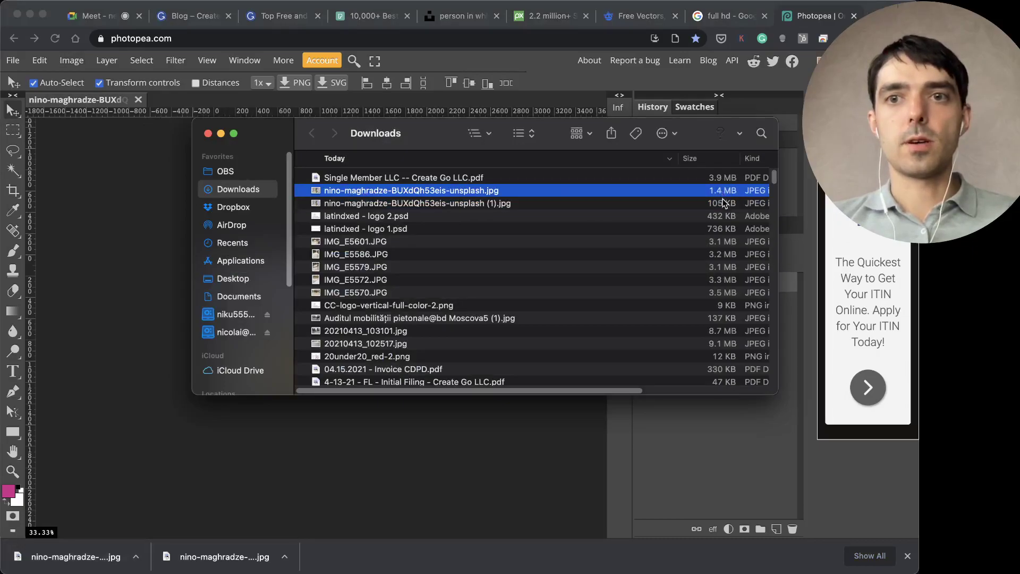
pyautogui.click(722, 205)
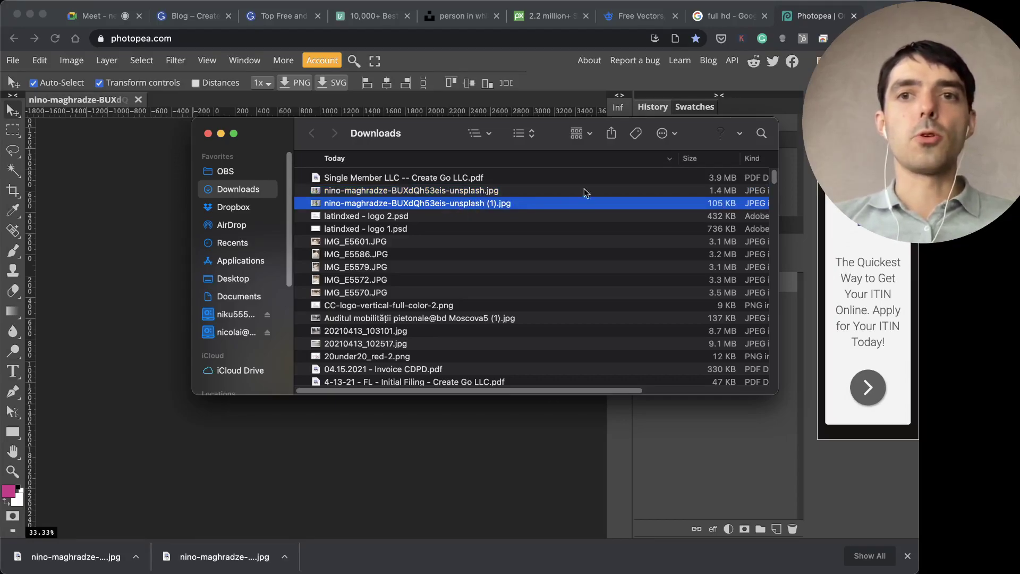
pyautogui.click(651, 191)
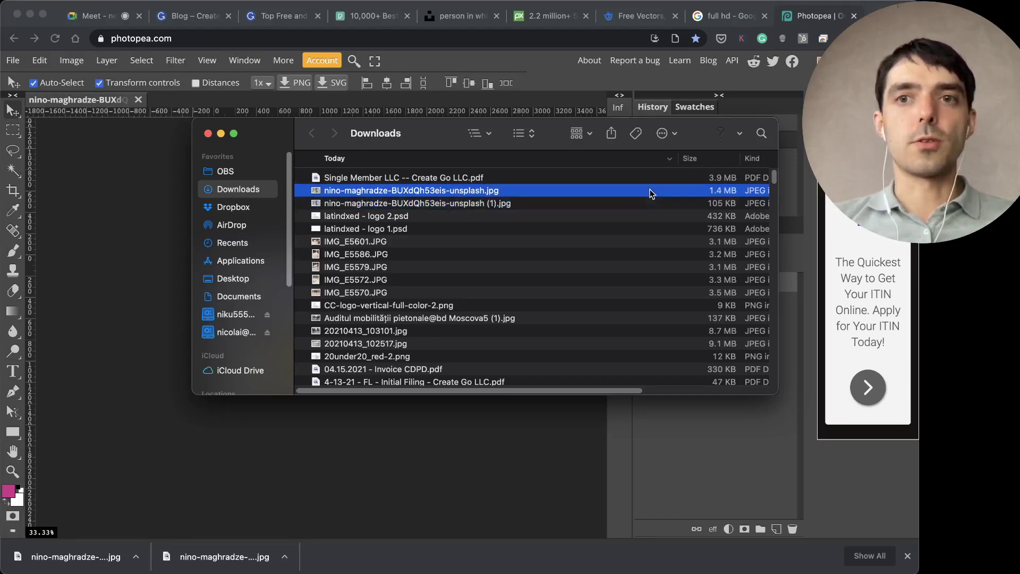
pyautogui.click(452, 205)
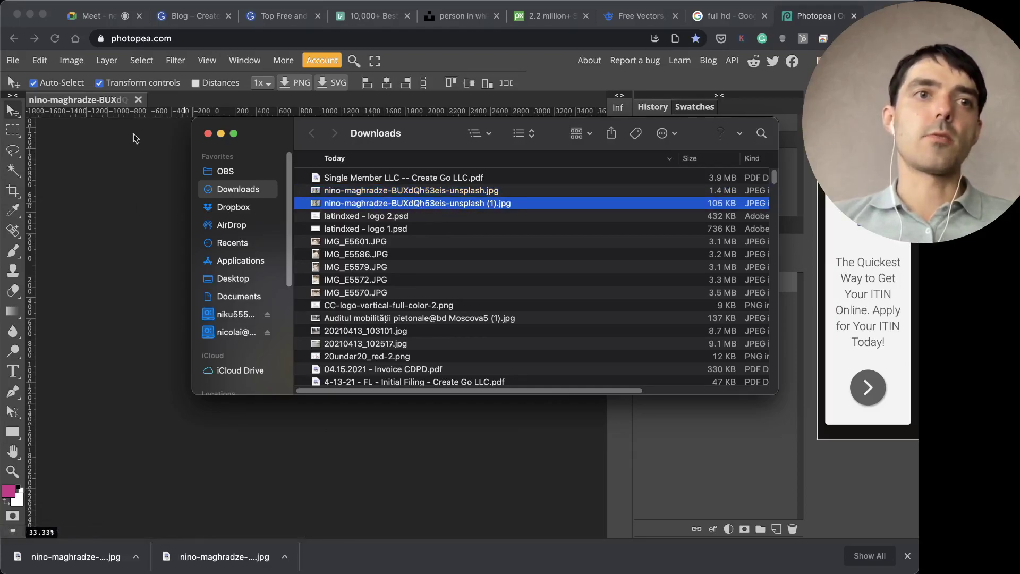
# Create a new blank Photopea project 1920 px wide and 1280 px high with a white background
pyautogui.click(130, 102)
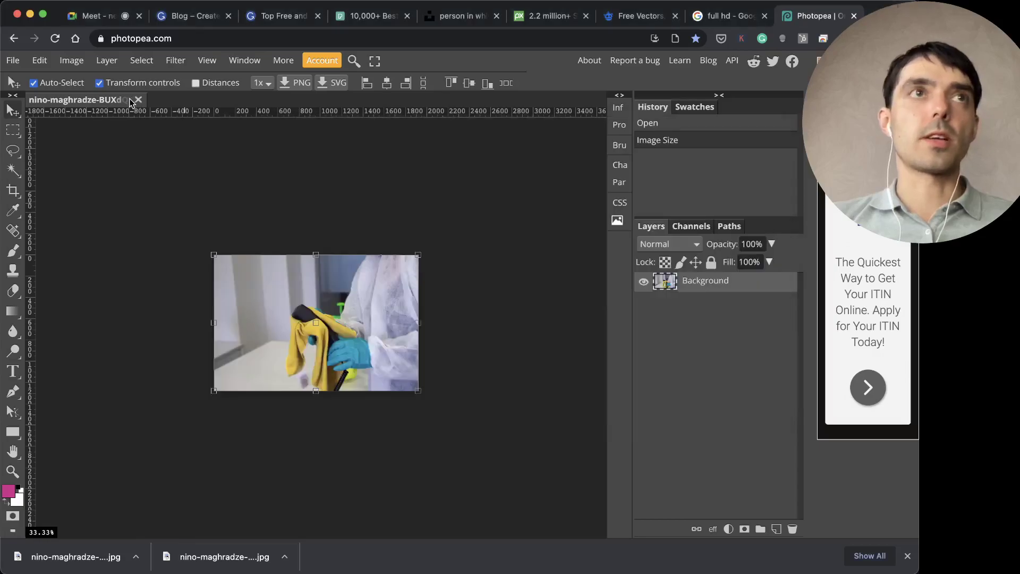
pyautogui.click(13, 62)
pyautogui.click(21, 78)
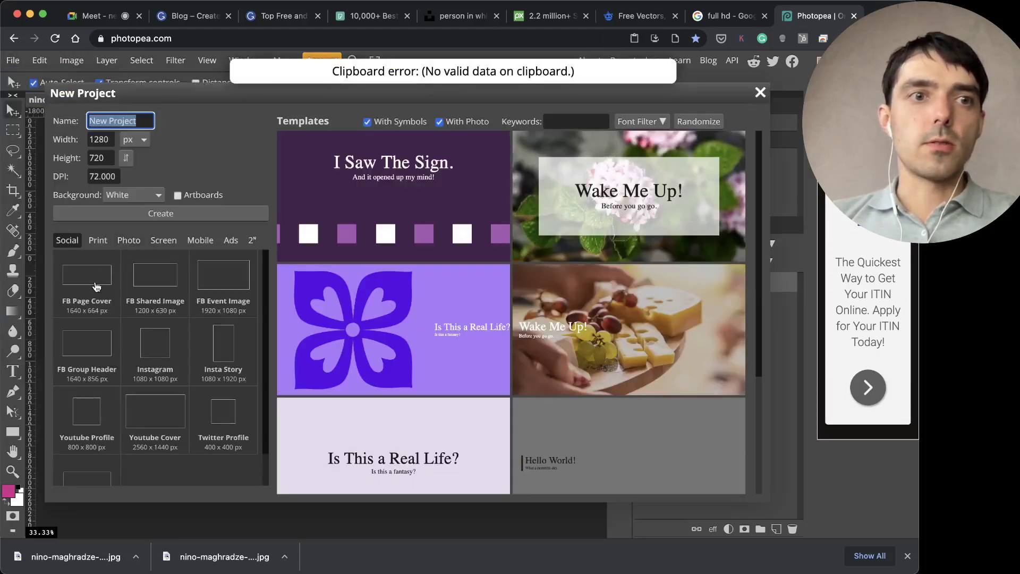
pyautogui.click(96, 287)
pyautogui.scroll(-1, 91, 352)
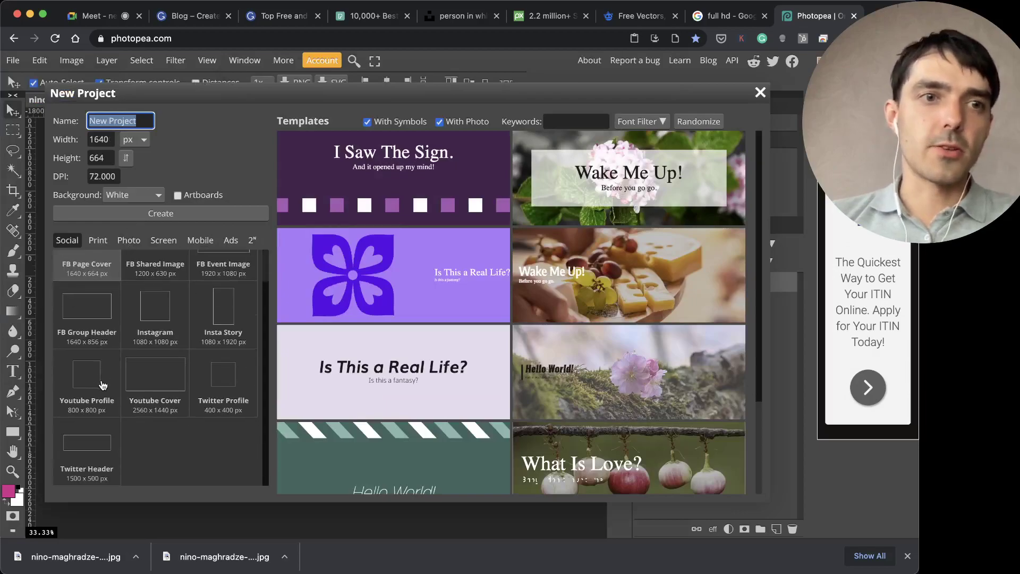
pyautogui.click(113, 140)
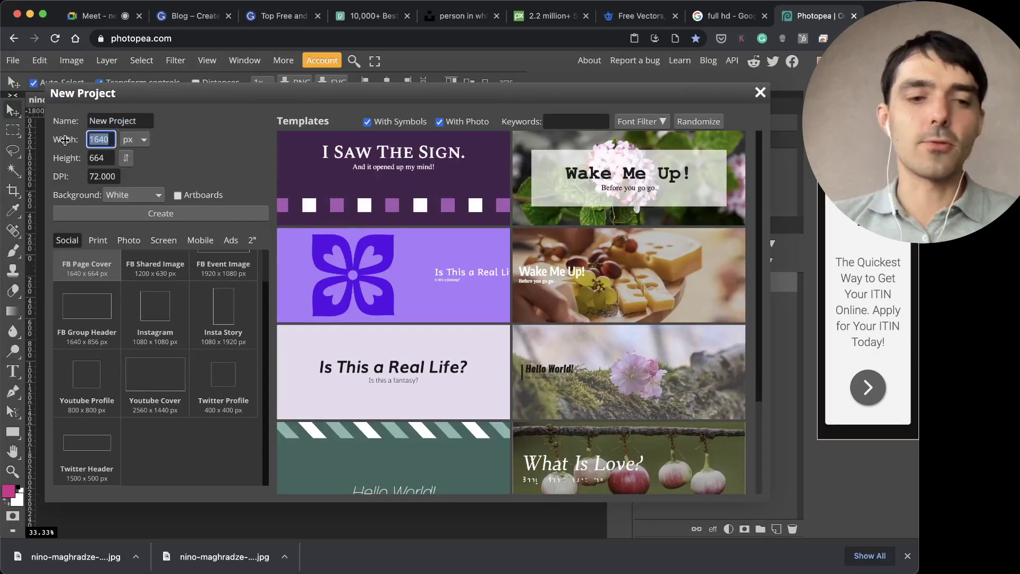
pyautogui.write('1920')
pyautogui.press('Tab')
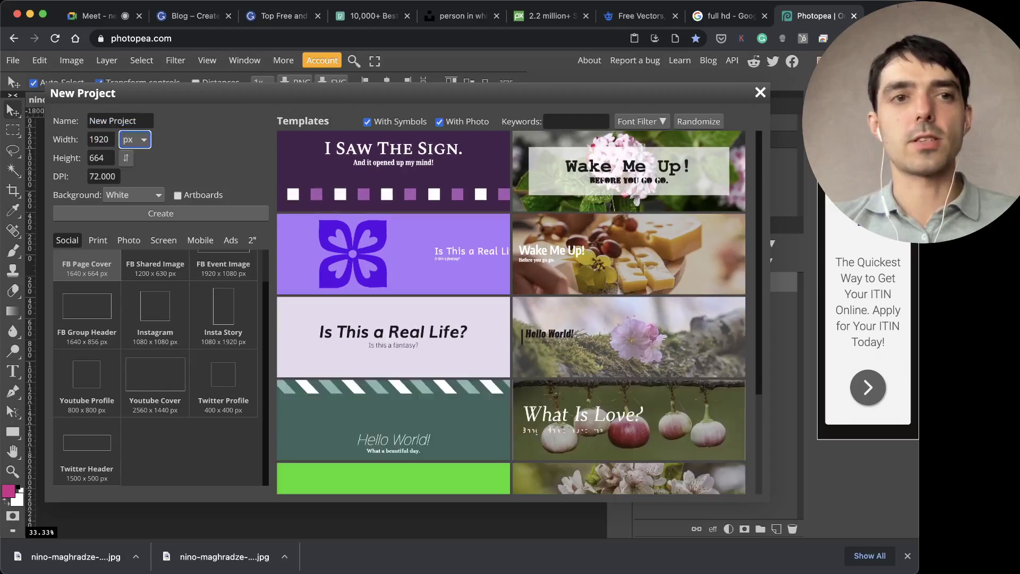
pyautogui.press('Tab')
pyautogui.write('12')
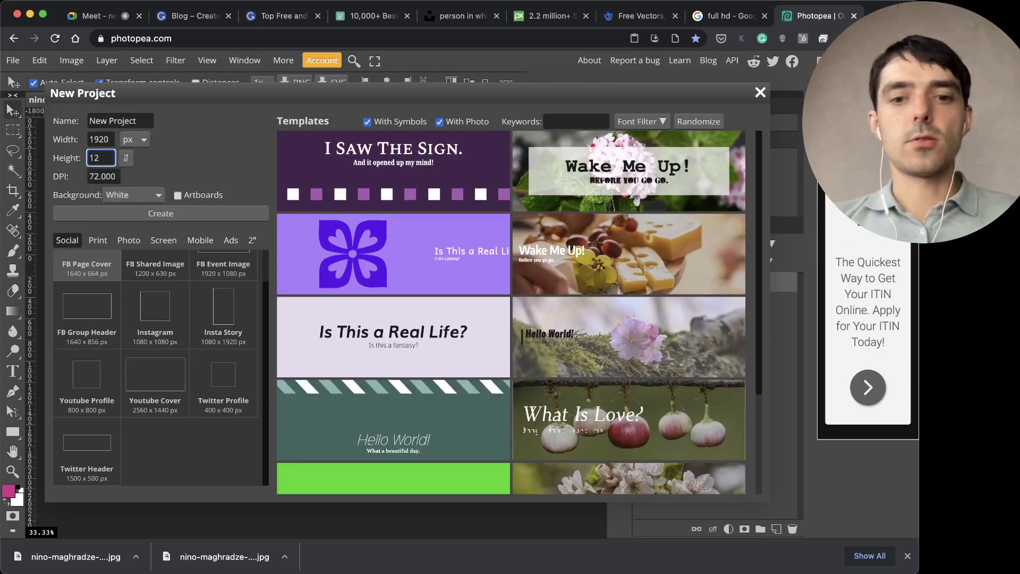
pyautogui.write('00')
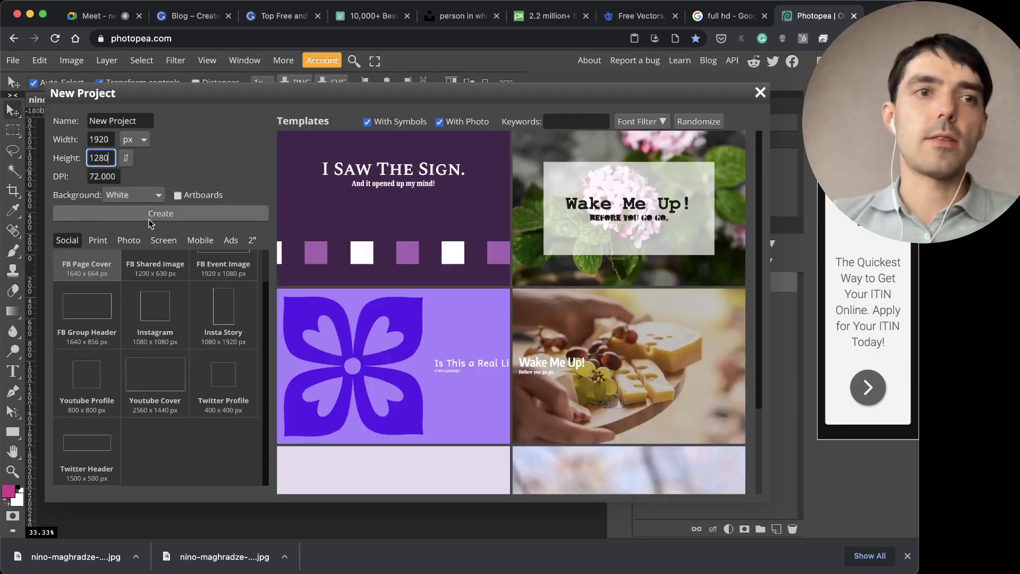
pyautogui.click(154, 216)
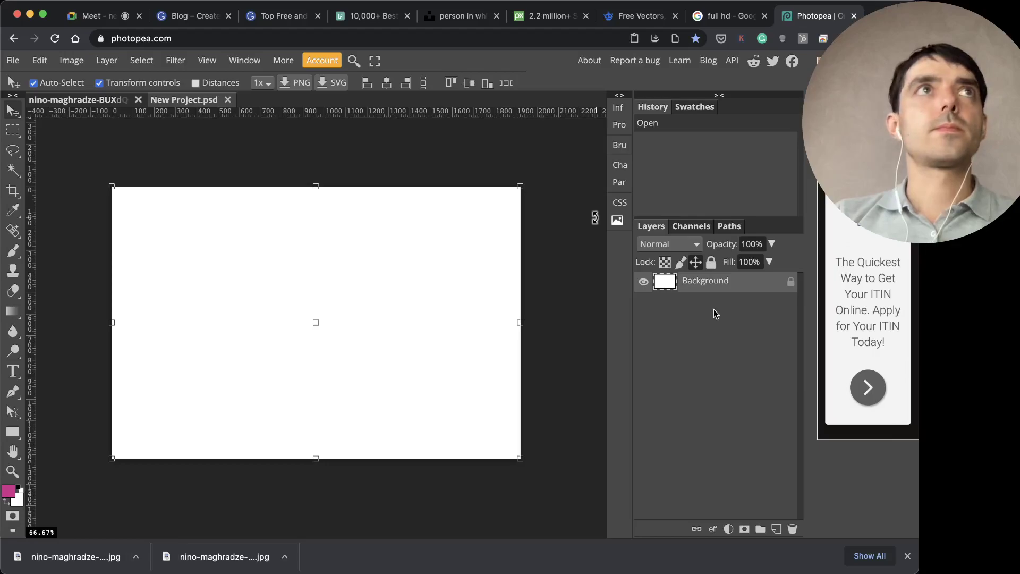
# Switch to the Google Meet call, turn off the camera and mute the microphone
pyautogui.click(113, 15)
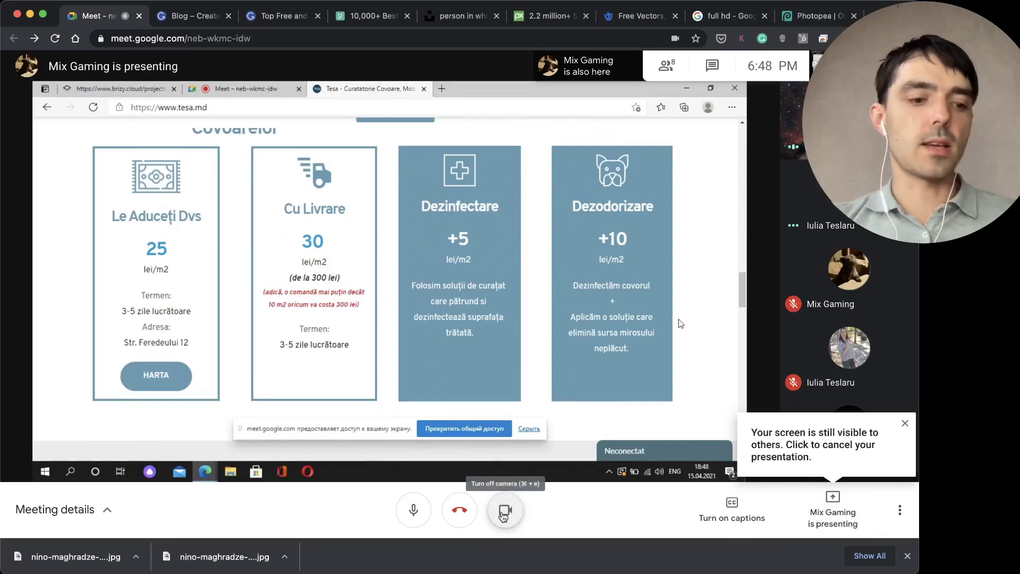
pyautogui.click(503, 514)
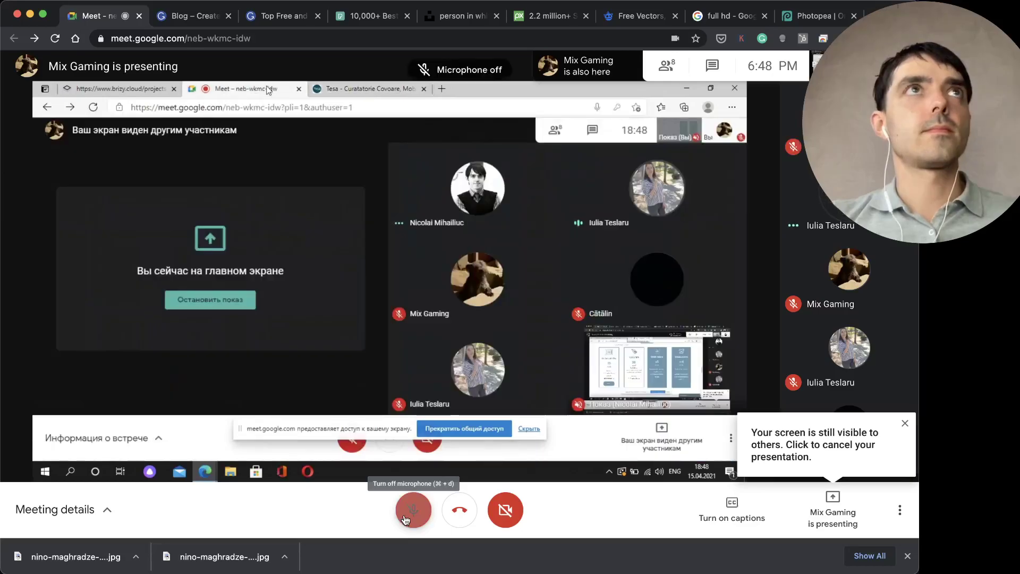
pyautogui.click(406, 518)
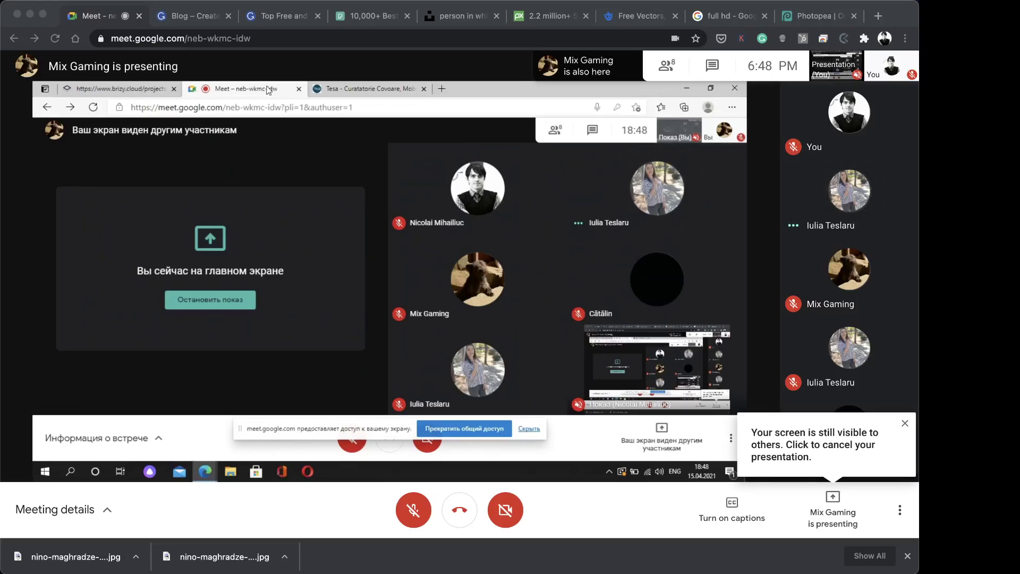
pyautogui.click(428, 513)
pyautogui.click(429, 514)
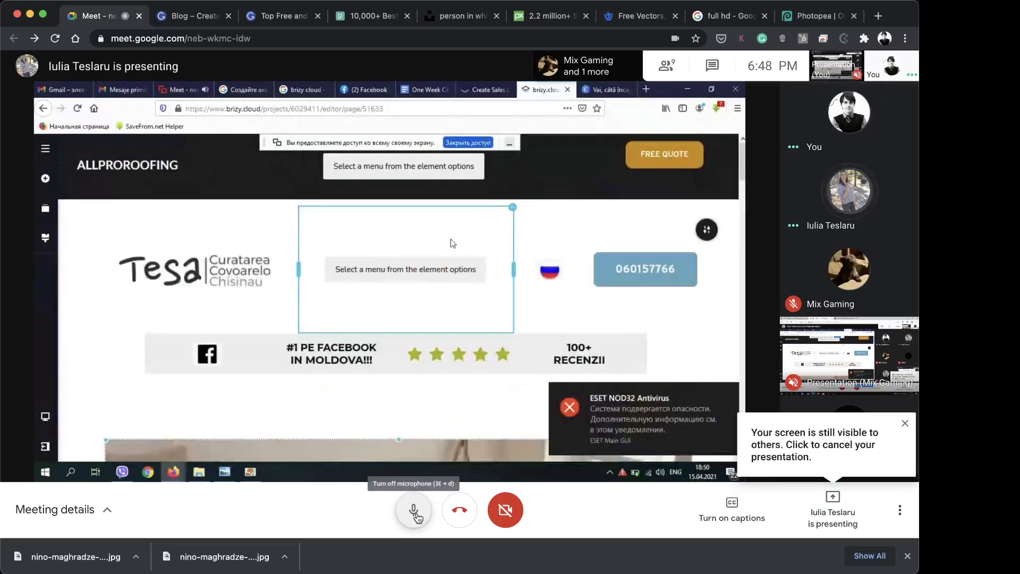
pyautogui.click(416, 515)
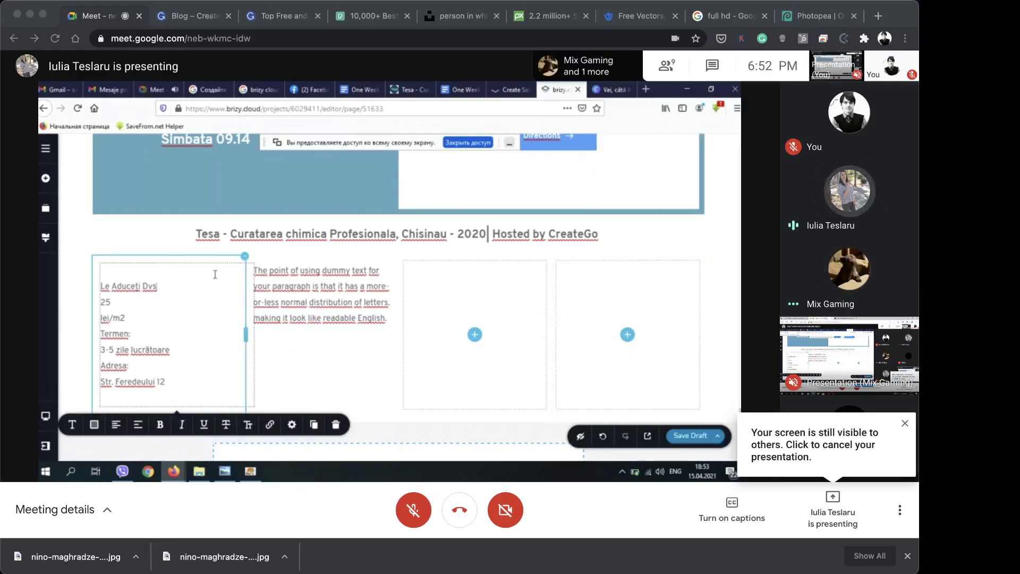
# Turn the microphone and camera back on, and dismiss the downloads bar and the screen-visibility notice
pyautogui.click(418, 514)
pyautogui.click(419, 514)
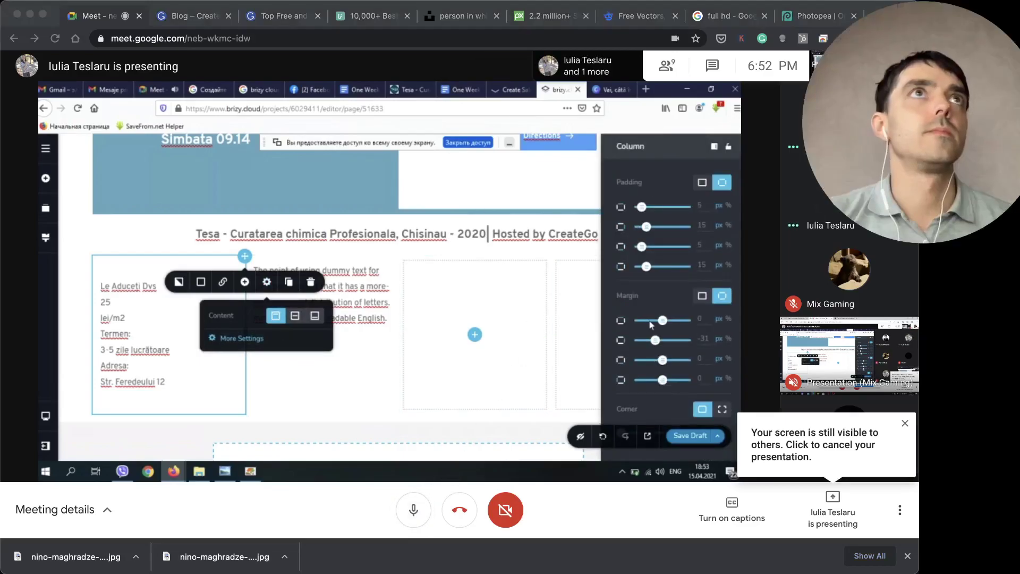
pyautogui.click(500, 524)
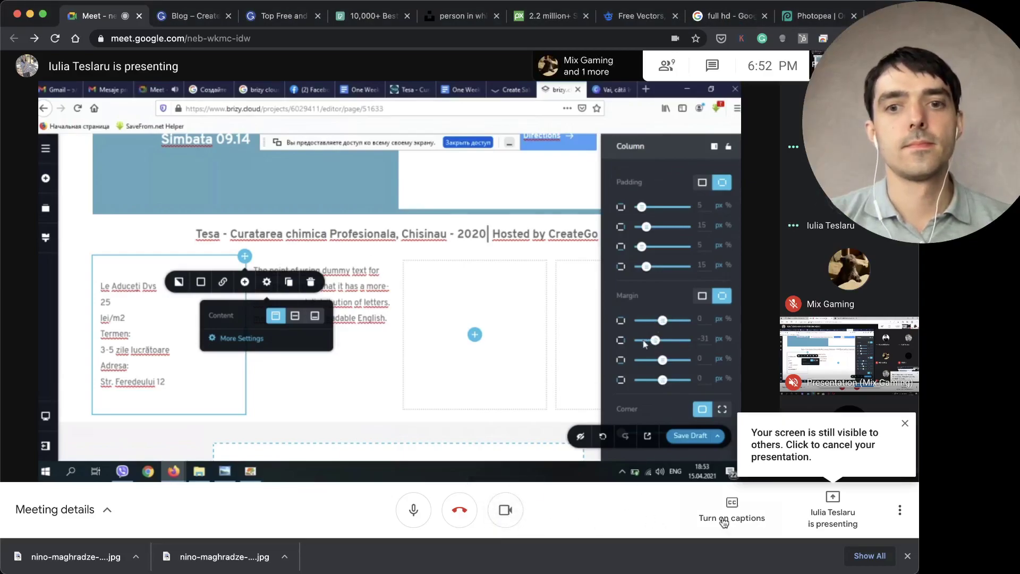
pyautogui.click(907, 555)
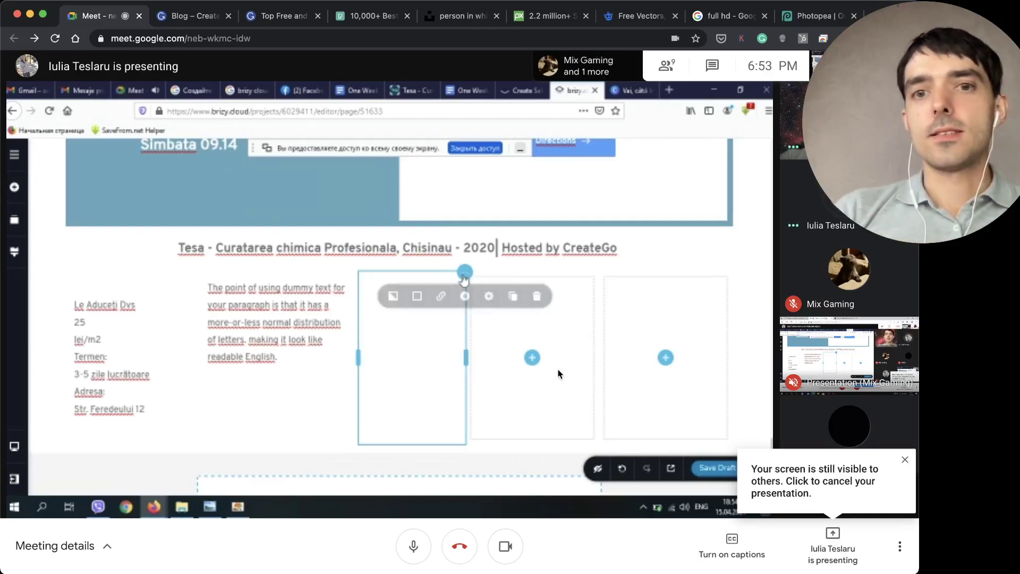
pyautogui.click(905, 459)
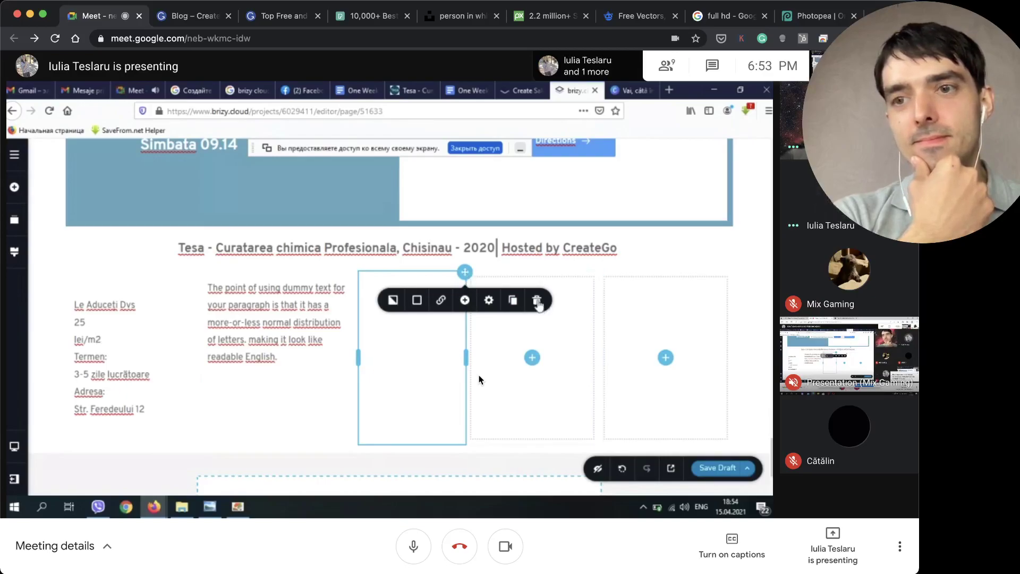
# Dismiss the screen-visibility notice and pin the participant's presentation of the tesa.md page in the main view
pyautogui.moveTo(825, 341)
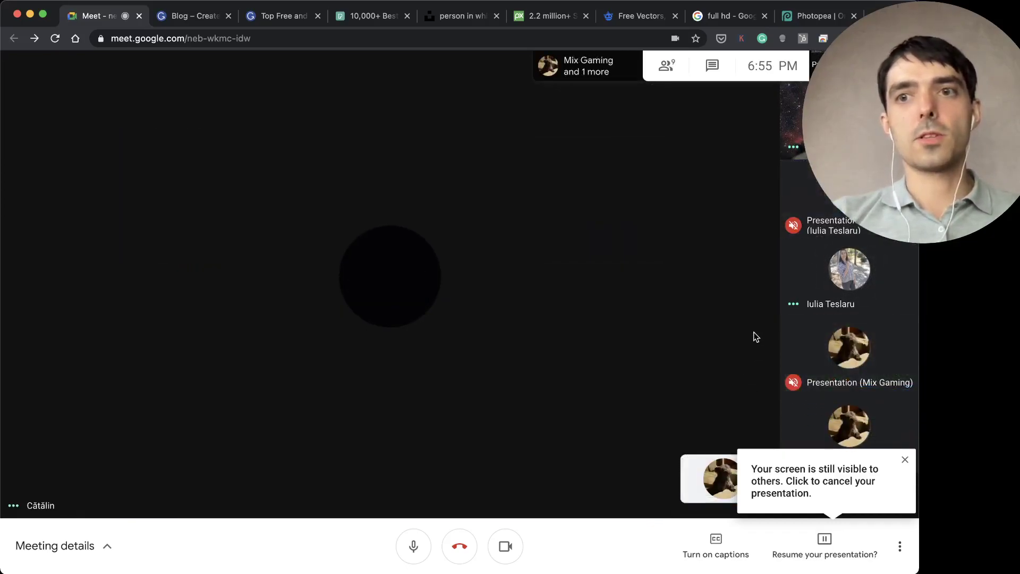
pyautogui.click(905, 459)
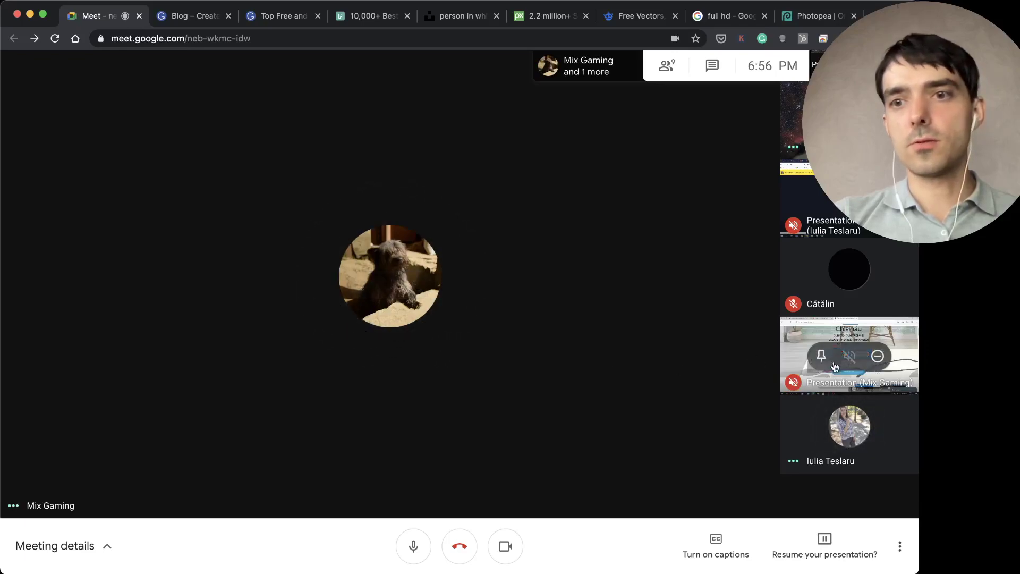
pyautogui.click(829, 358)
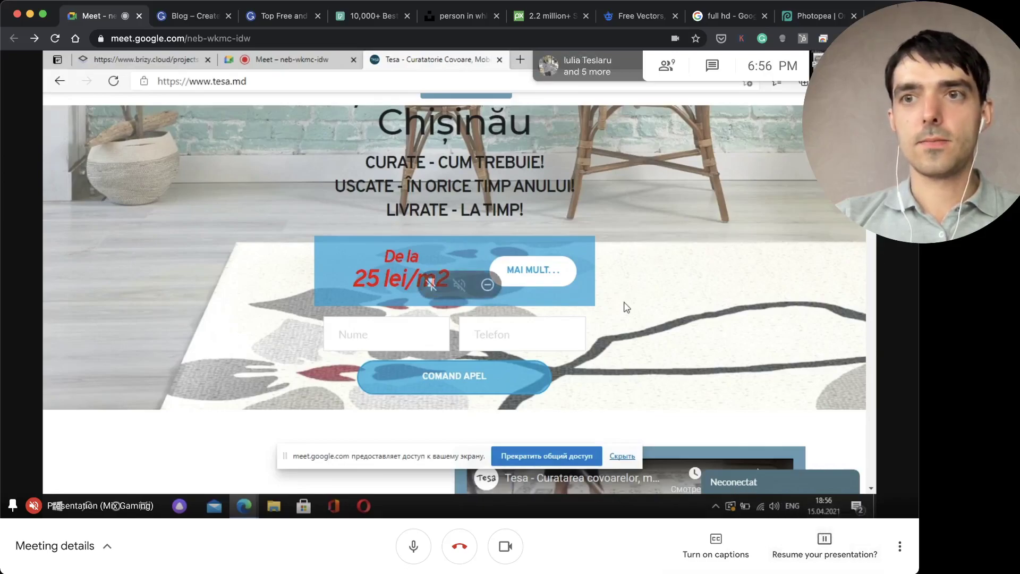
# Unpin the participant's tesa.md presentation without removing it from the call
pyautogui.click(485, 286)
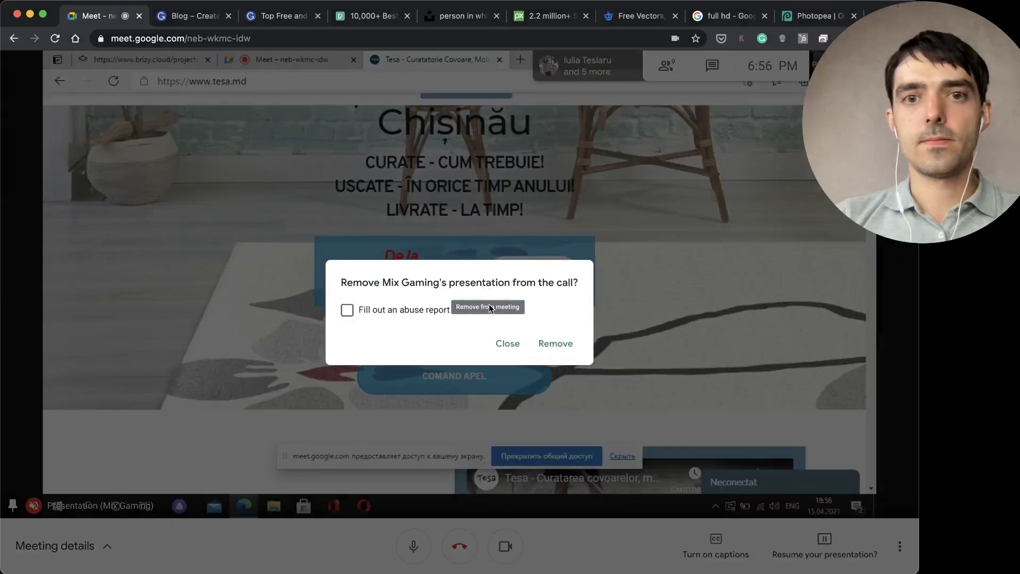
pyautogui.click(506, 342)
pyautogui.click(434, 282)
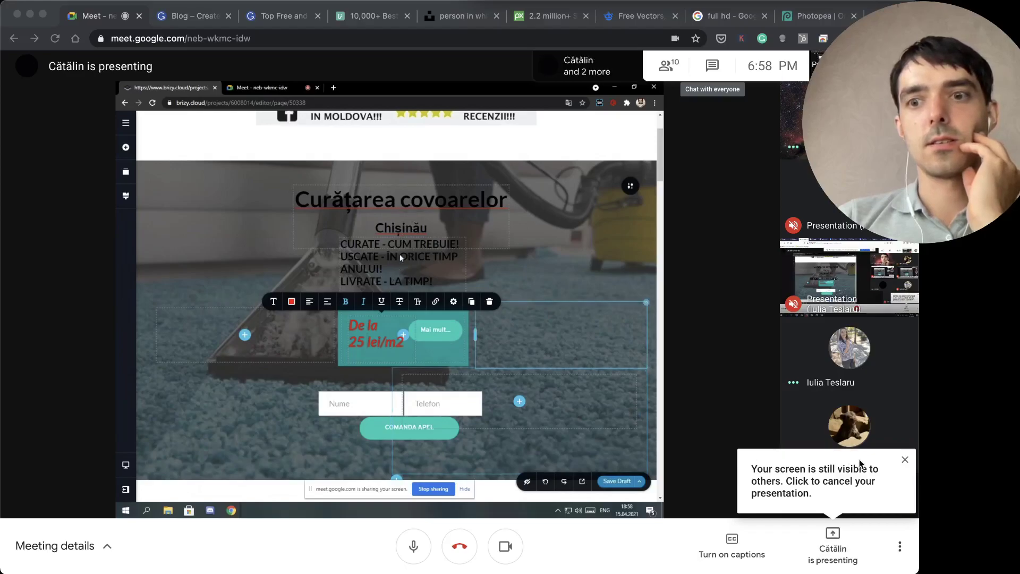
# Dismiss the screen-visibility notice and resume presenting the screen to everyone in the call
pyautogui.click(903, 458)
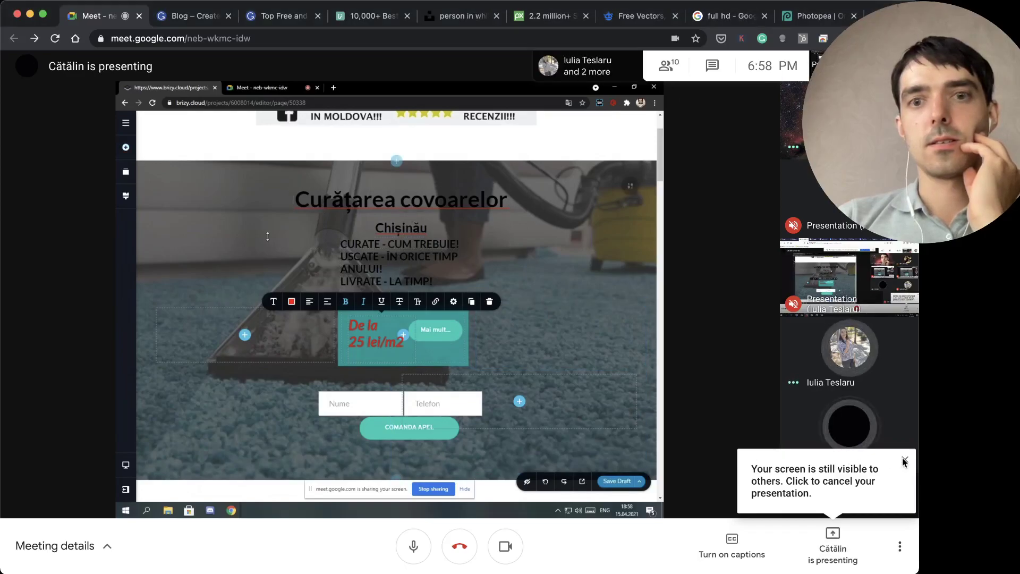
pyautogui.click(904, 460)
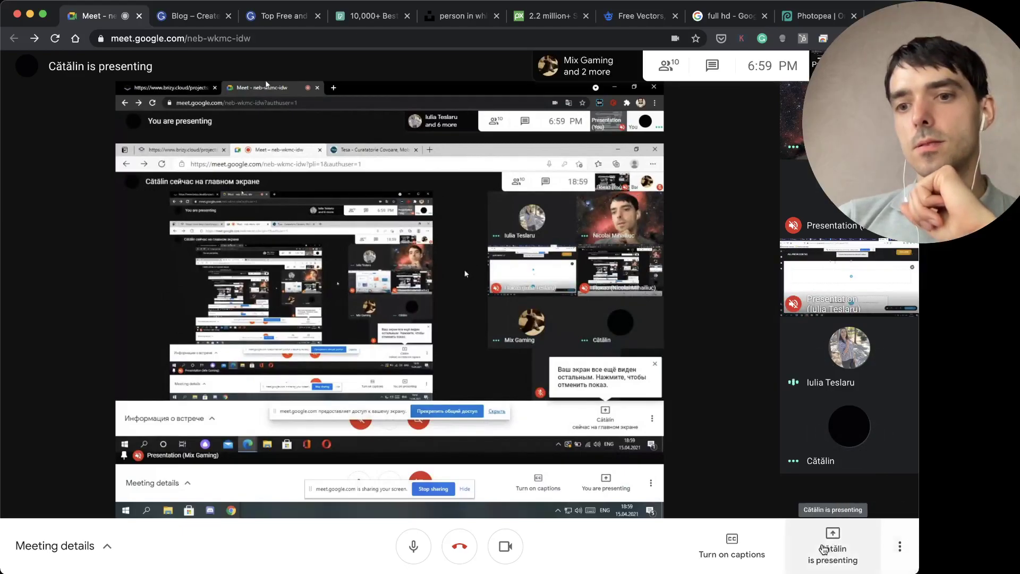
pyautogui.click(899, 541)
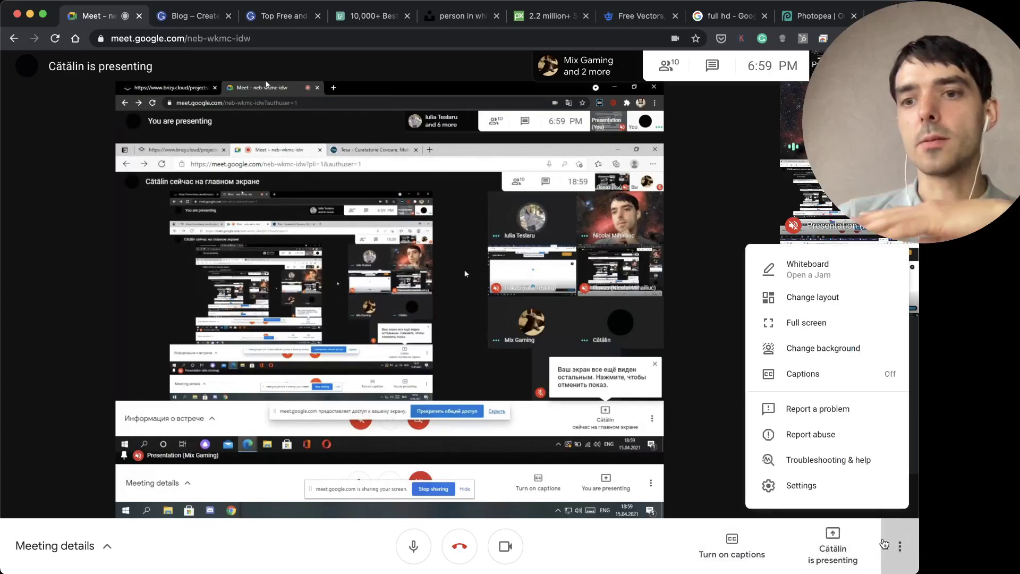
pyautogui.click(865, 541)
pyautogui.click(866, 542)
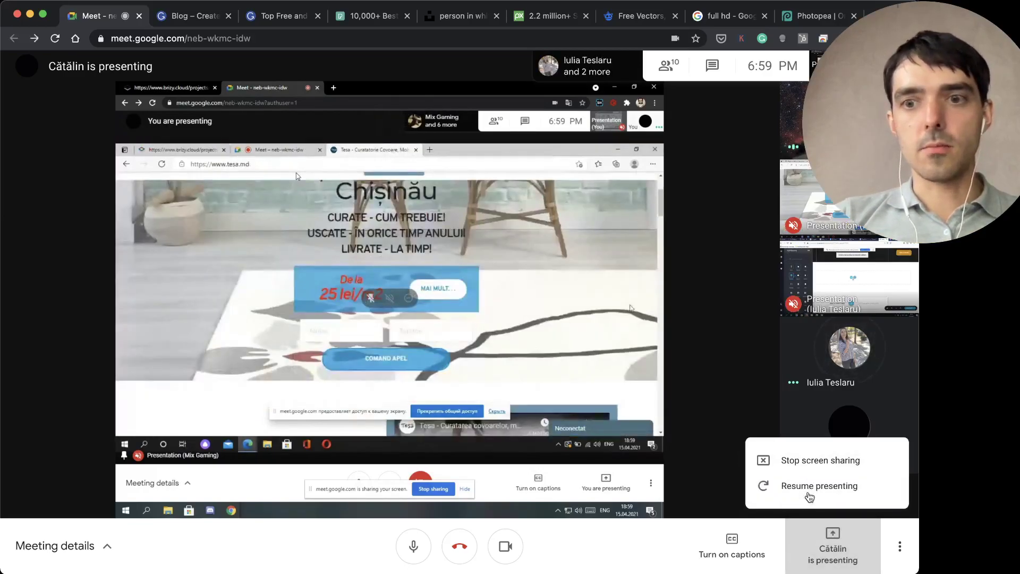
pyautogui.click(809, 496)
pyautogui.click(535, 342)
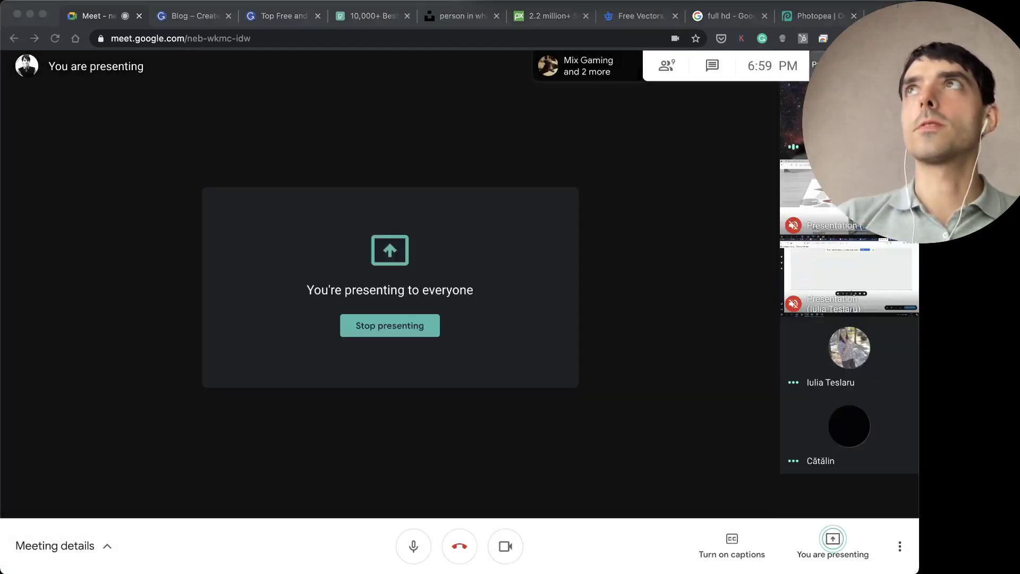
# Switch to the browser window with the Tesa page in the Brizy editor and select its "Curațarea Covoarelor Chișinău" heading
pyautogui.moveTo(829, 1); pyautogui.dragTo(298, 13)
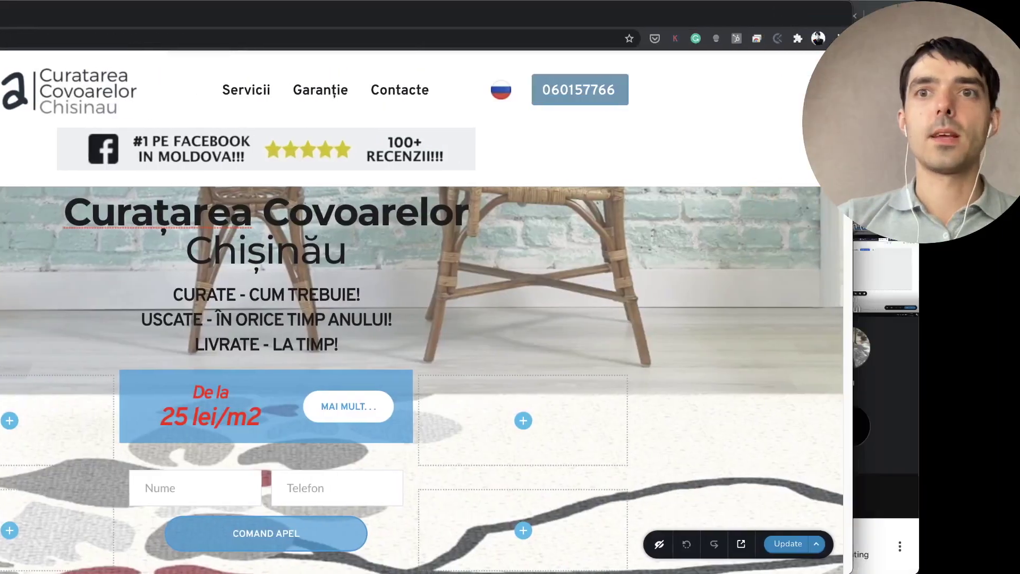
pyautogui.doubleClick(583, 17)
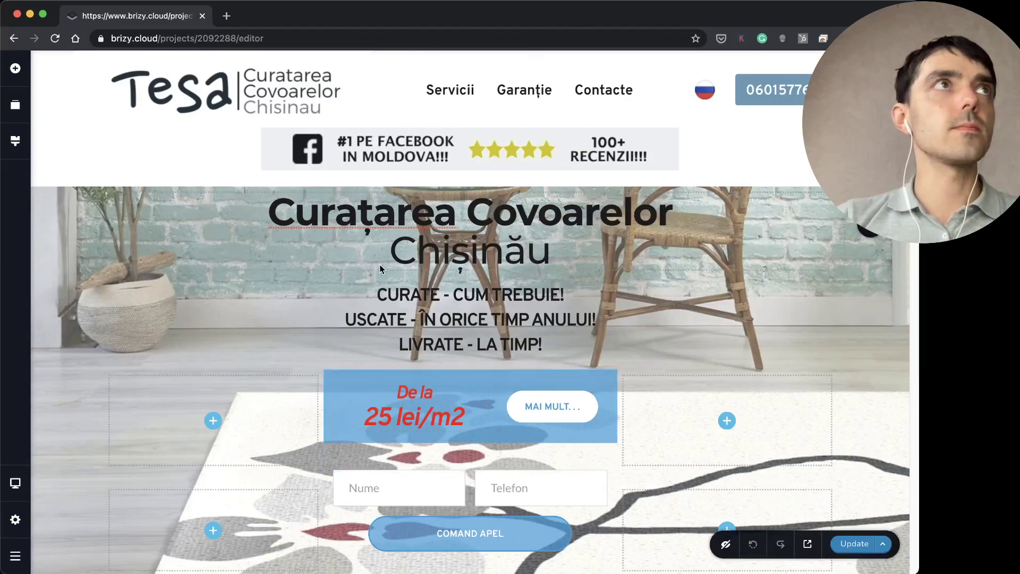
pyautogui.click(388, 228)
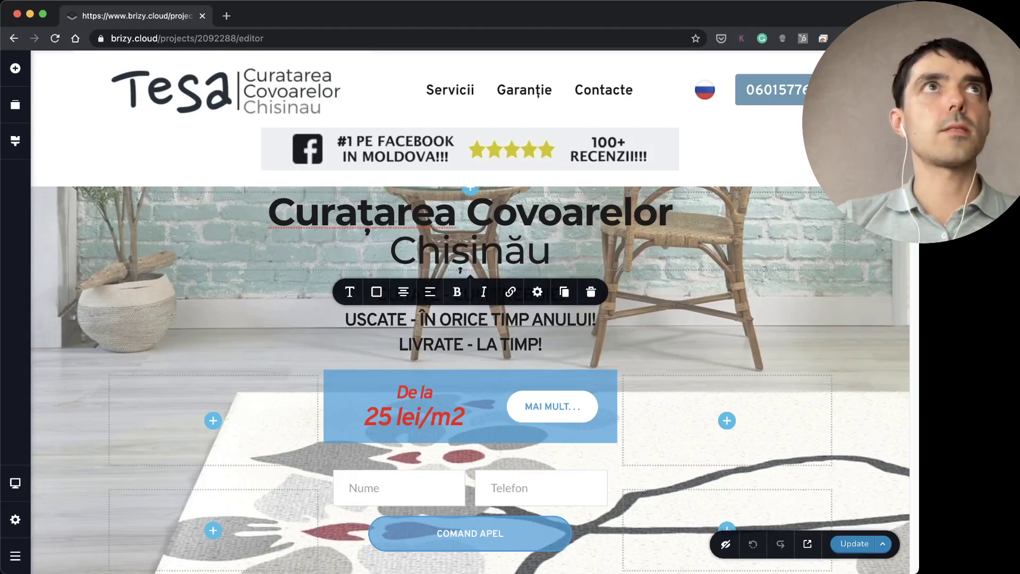
pyautogui.moveTo(924, 123); pyautogui.dragTo(911, 451)
pyautogui.click(274, 279)
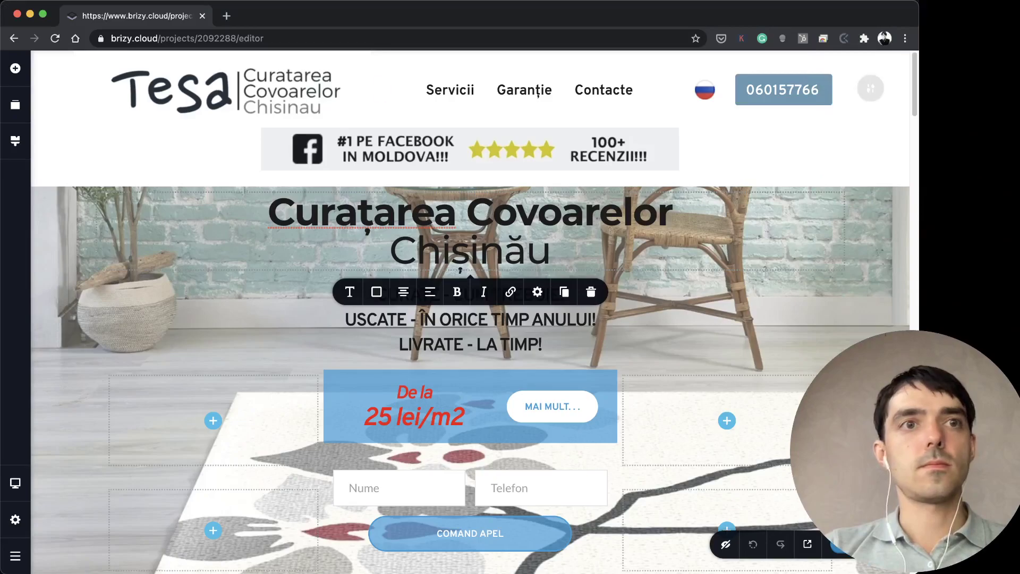
pyautogui.moveTo(261, 19)
pyautogui.mouseDown()
pyautogui.moveTo(455, 163)
pyautogui.moveTo(426, 425)
pyautogui.moveTo(277, 15)
pyautogui.moveTo(259, 14)
pyautogui.mouseUp()
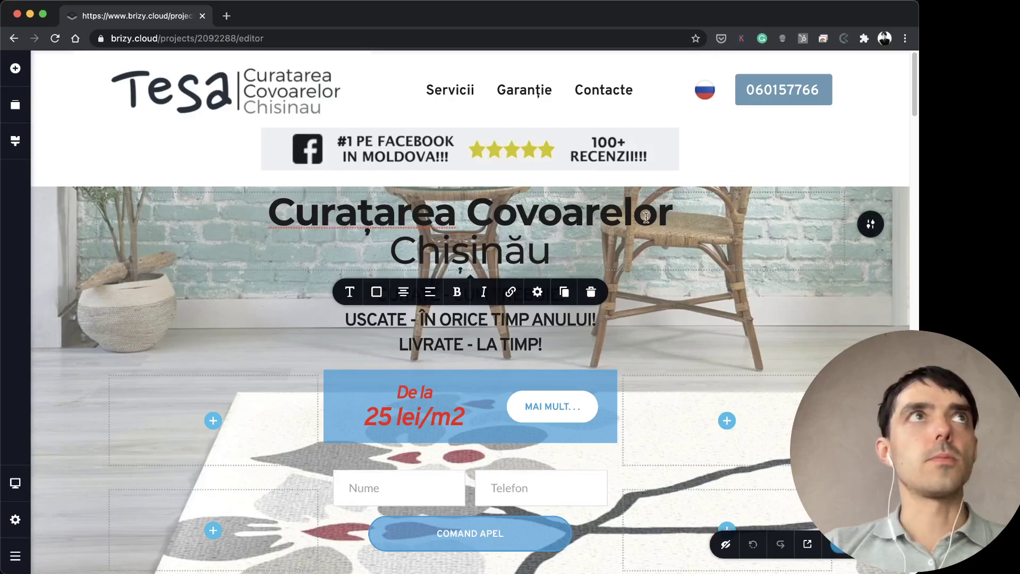
# Examine how the Facebook reviews banner image and the heading text beneath it are built on the Tesa page
pyautogui.click(514, 155)
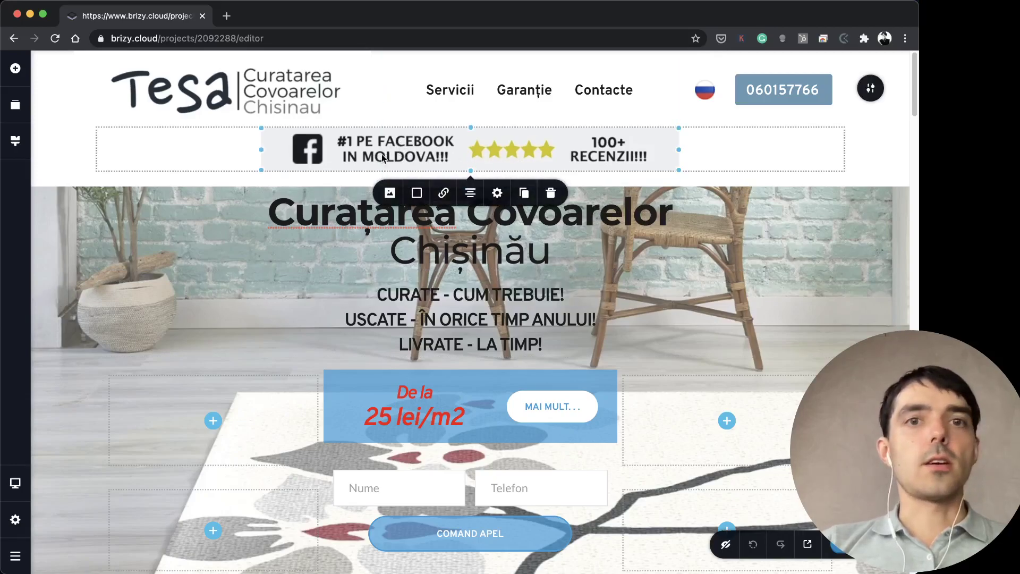
pyautogui.rightClick(337, 152)
pyautogui.click(308, 153)
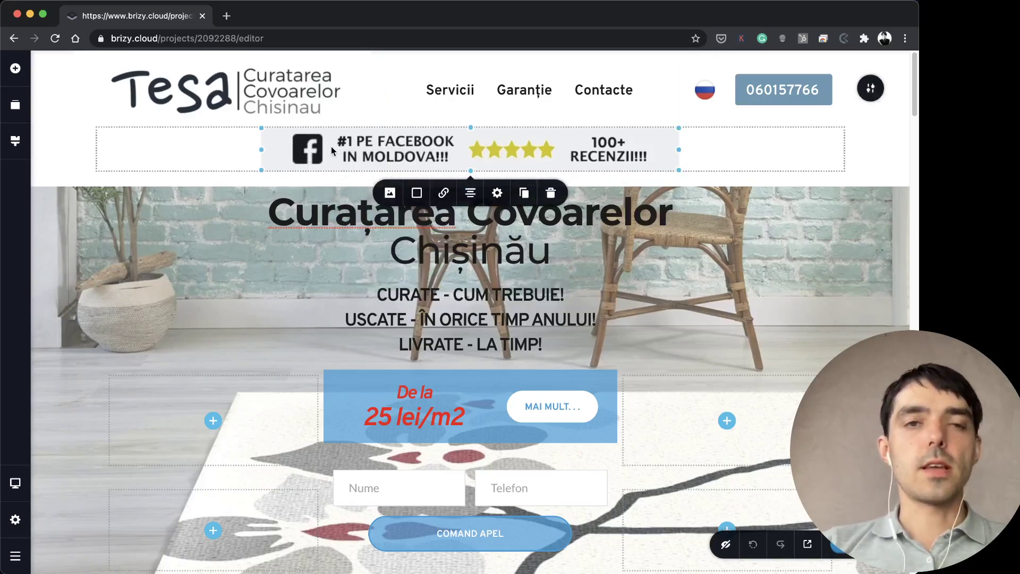
pyautogui.click(325, 215)
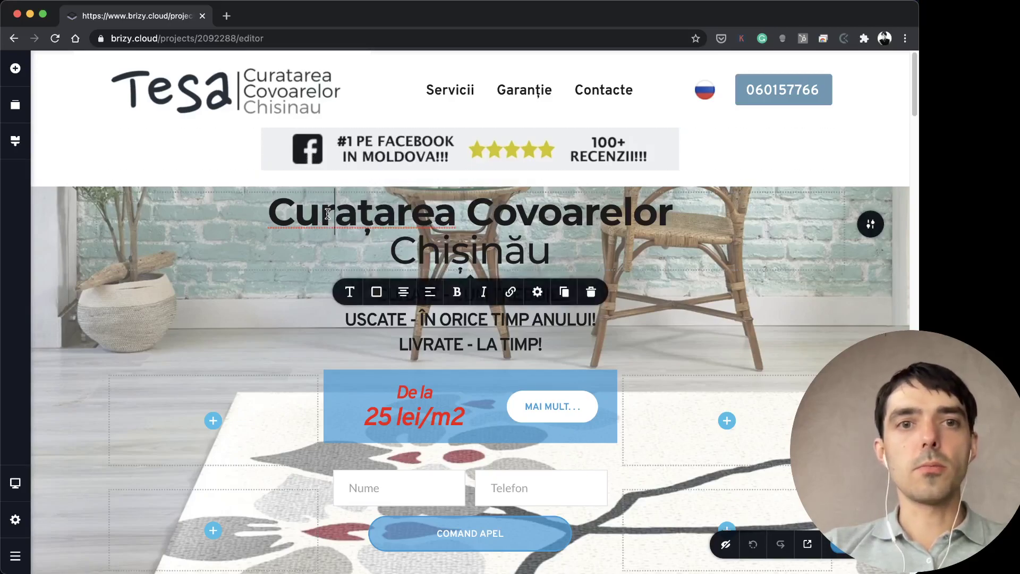
# Add an empty custom block between the Facebook reviews banner and the "Curațarea Covoarelor Chișinău" section
pyautogui.press('Down')
pyautogui.press('Right')
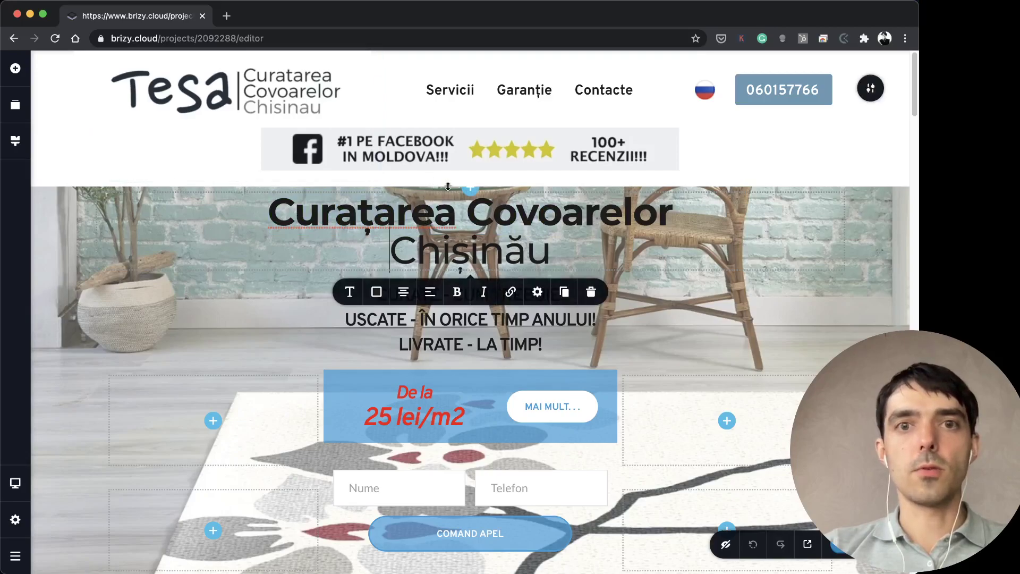
pyautogui.click(470, 190)
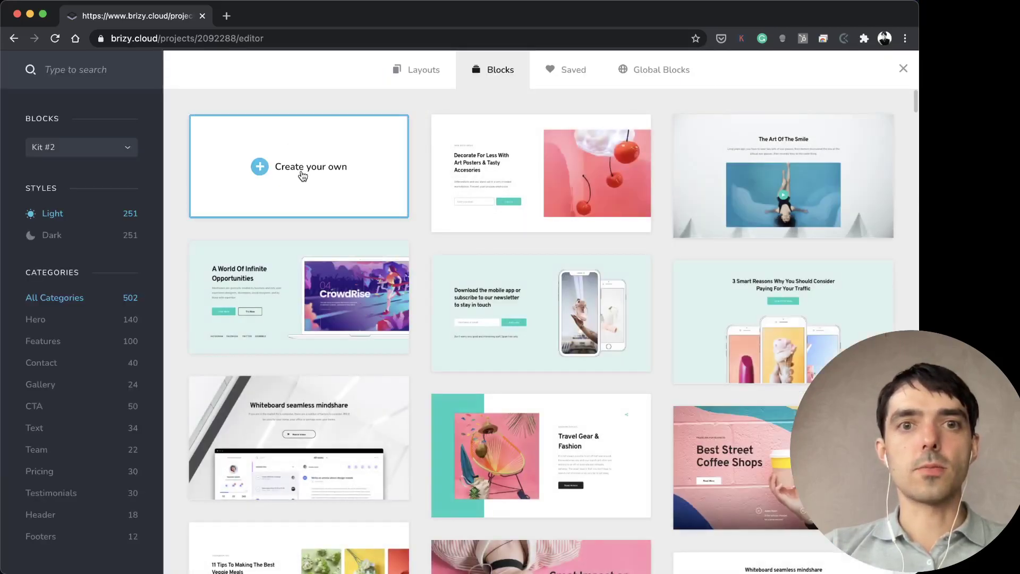
pyautogui.click(347, 182)
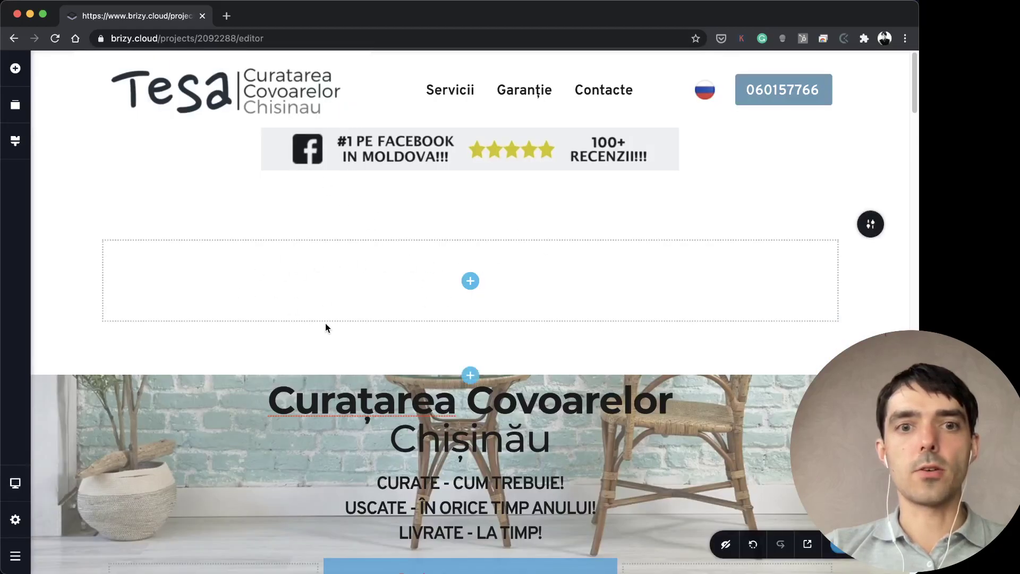
pyautogui.scroll(-1, 851, 232)
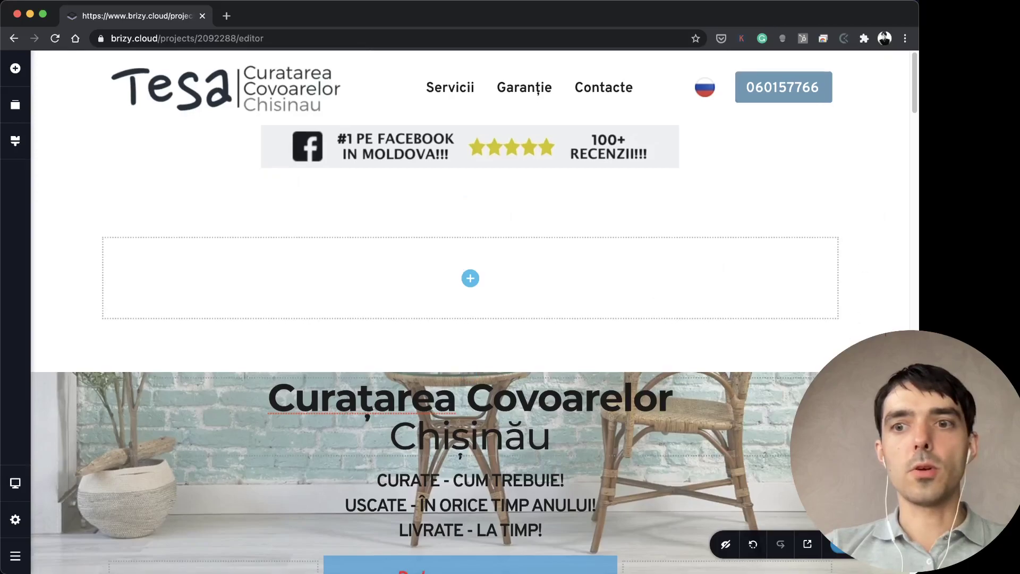
# Set the new block's background to the downloaded Unsplash JPEG ending in "(1)", showing gloved hands with a yellow cleaning cloth
pyautogui.click(871, 219)
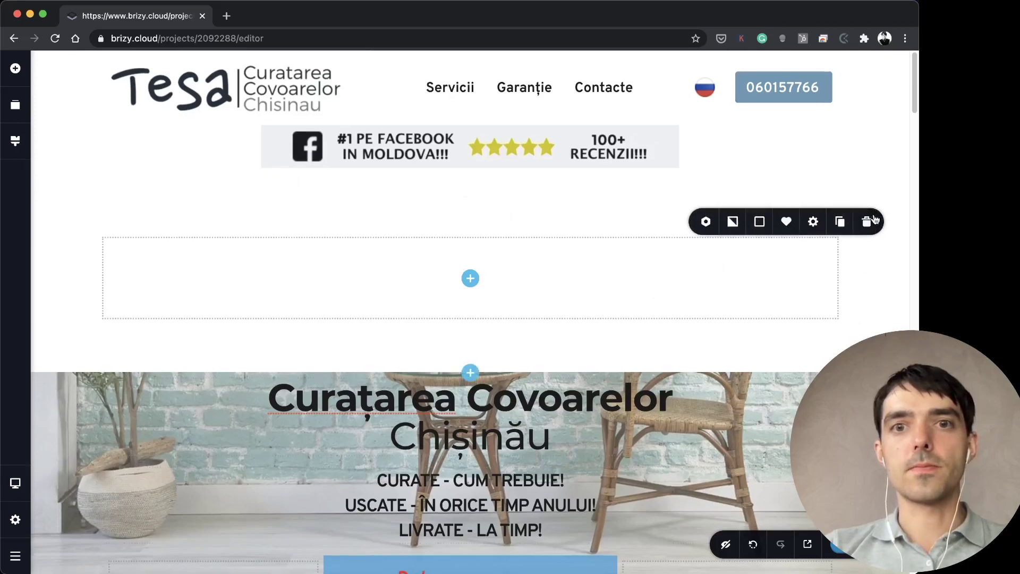
pyautogui.click(741, 225)
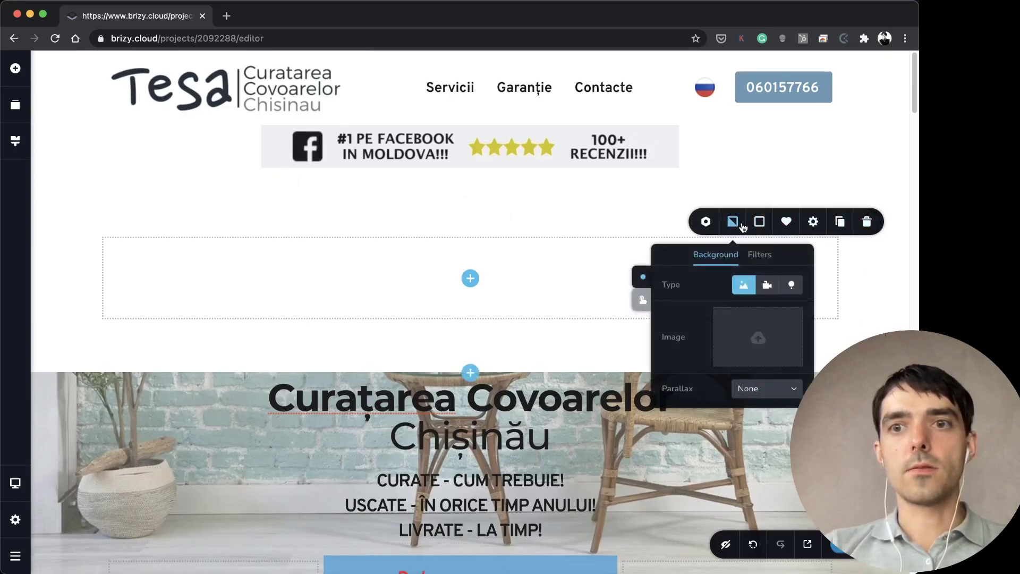
pyautogui.click(761, 318)
pyautogui.click(402, 242)
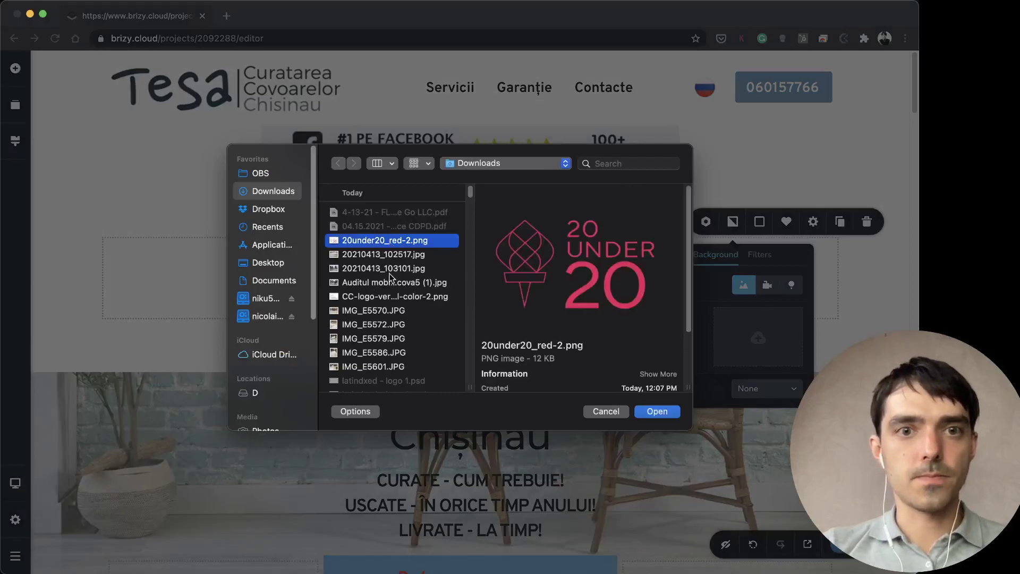
pyautogui.scroll(-4, 385, 313)
pyautogui.click(391, 312)
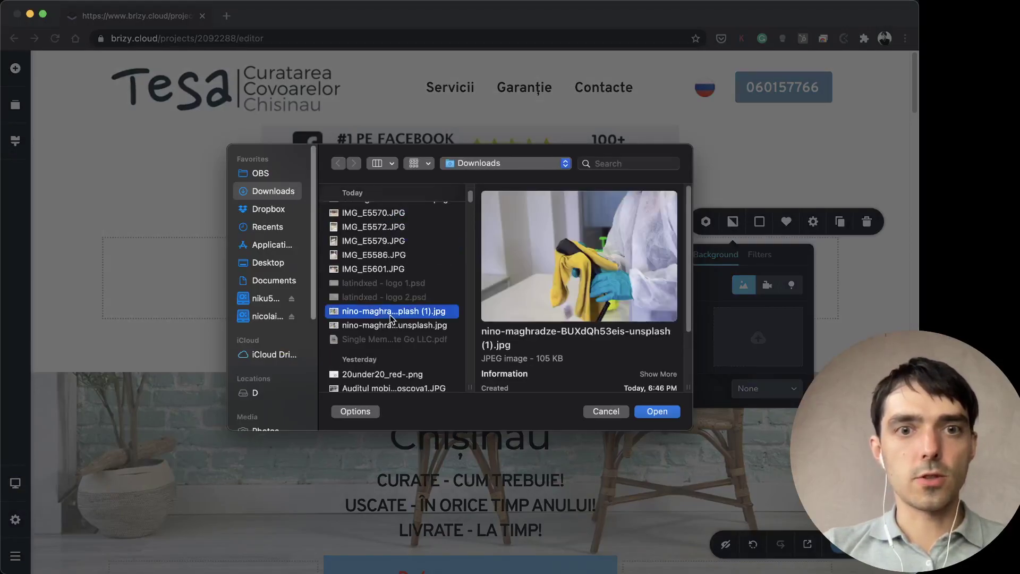
pyautogui.click(391, 326)
pyautogui.click(395, 314)
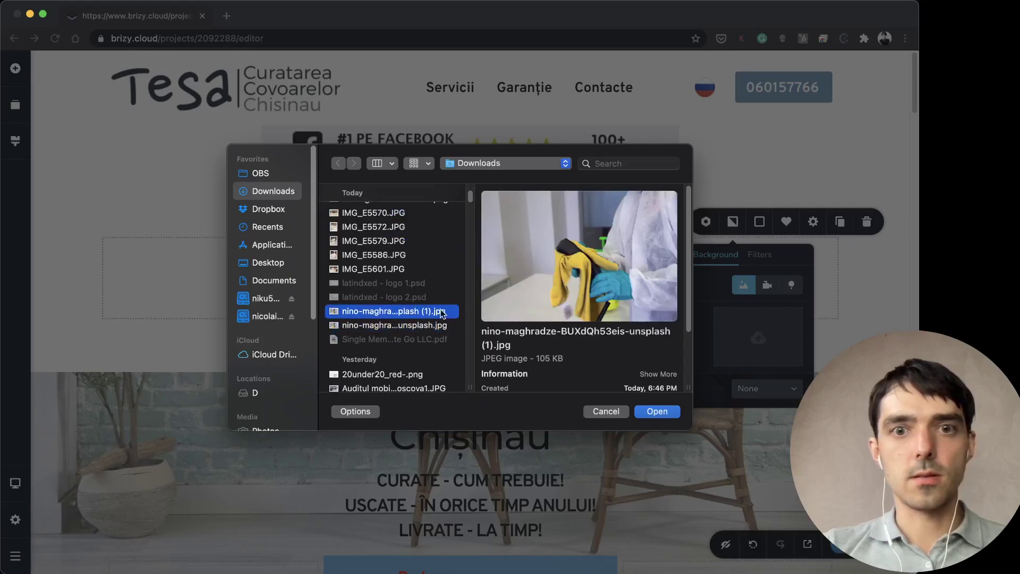
pyautogui.click(657, 411)
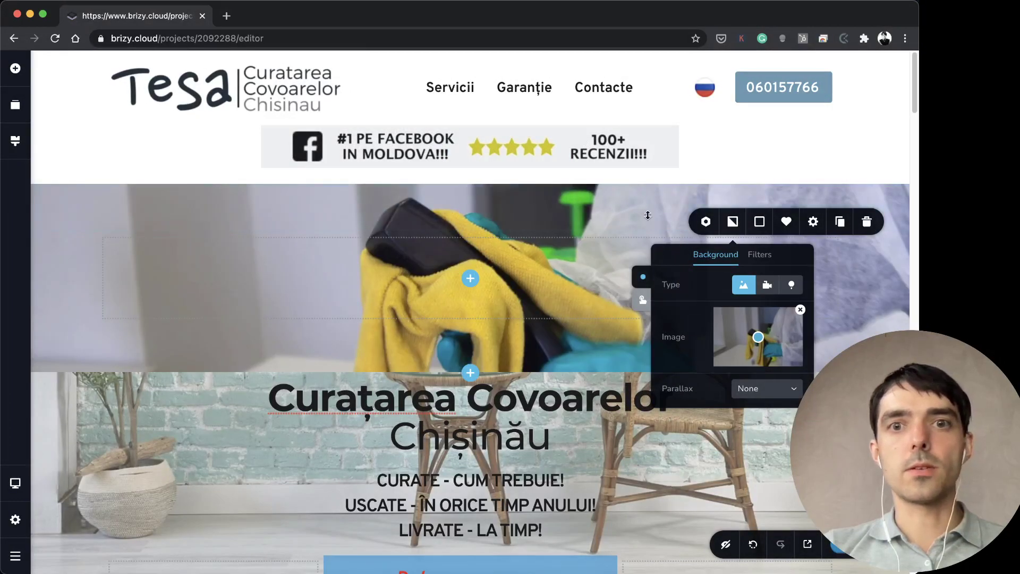
pyautogui.click(505, 284)
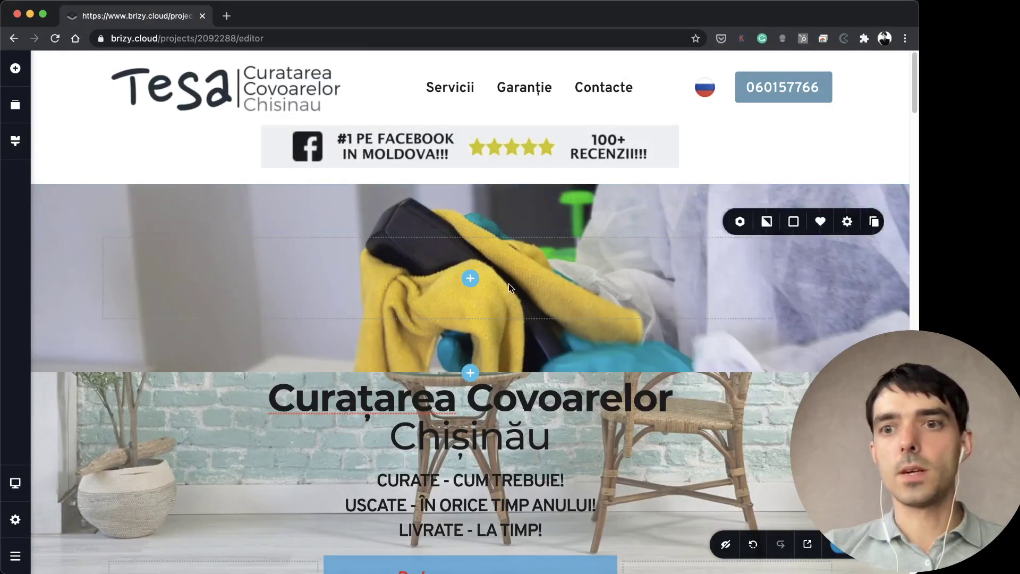
# Add a text element with placeholder content to the new photo block
pyautogui.click(470, 278)
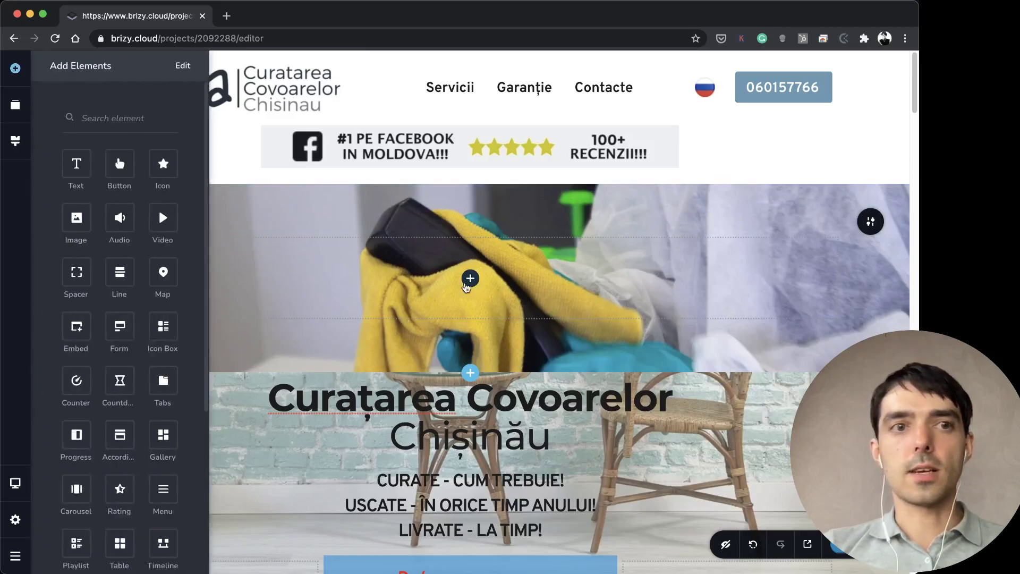
pyautogui.moveTo(75, 165); pyautogui.dragTo(452, 276)
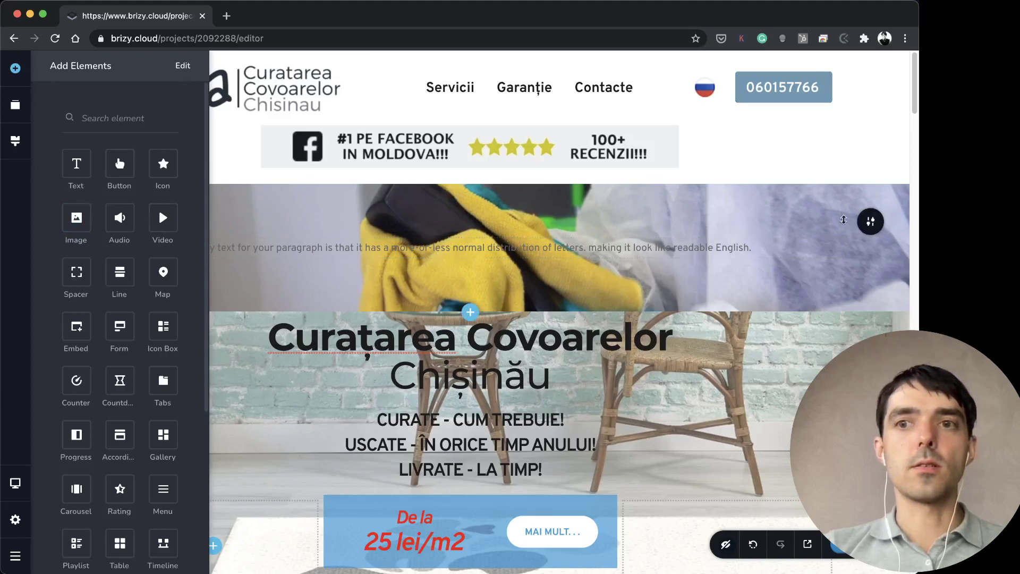
pyautogui.click(433, 253)
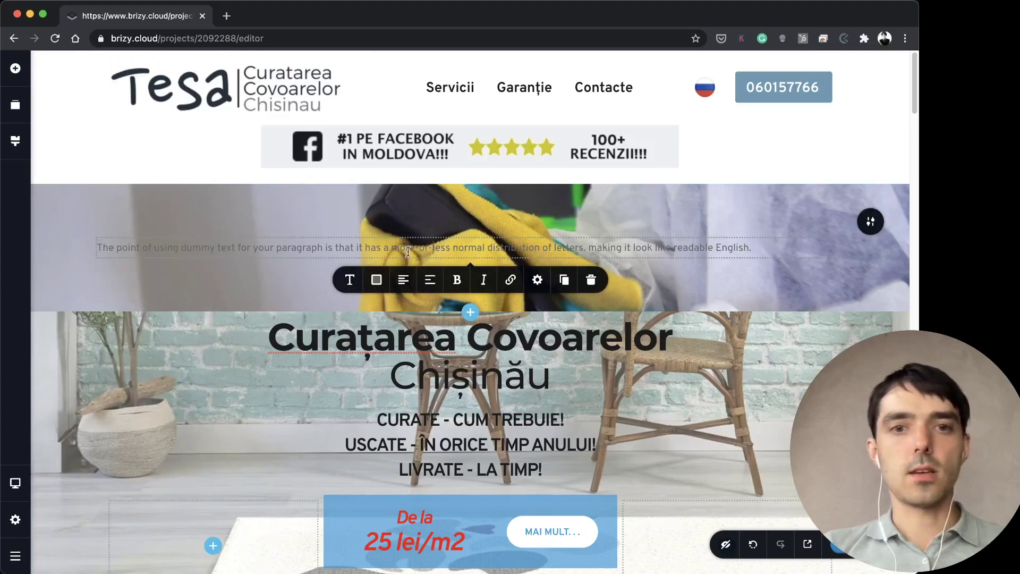
pyautogui.tripleClick(408, 251)
# Duplicate the "Curațarea Covoarelor Chișinău" heading and move one copy into the new photo block above the placeholder paragraph
pyautogui.tripleClick(374, 338)
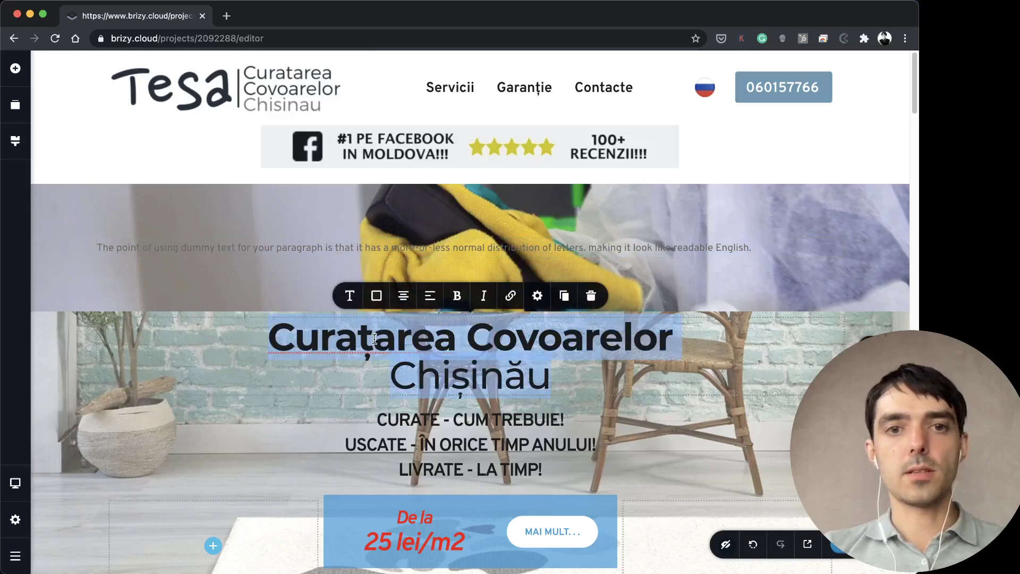
pyautogui.click(567, 301)
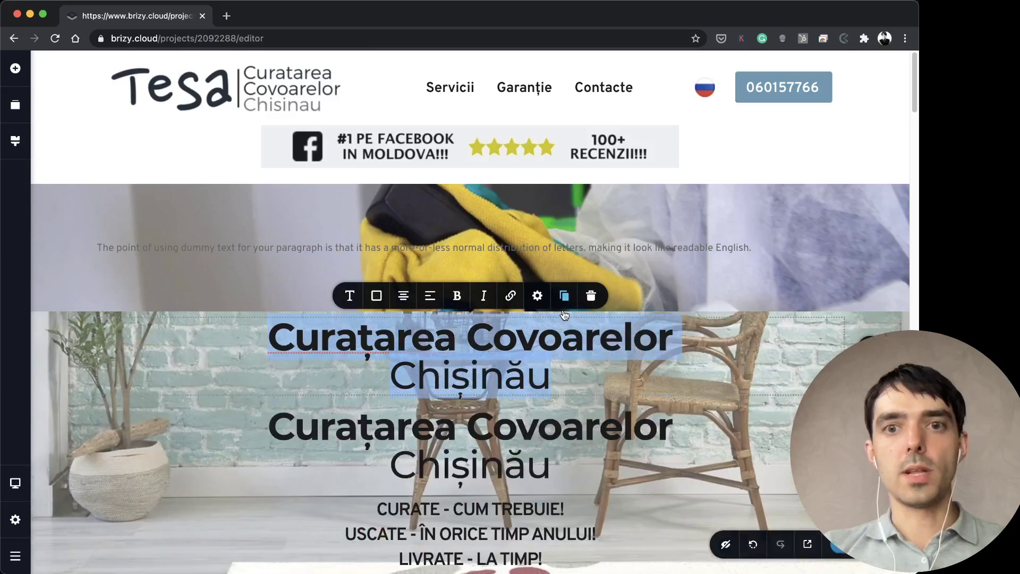
pyautogui.click(554, 334)
pyautogui.tripleClick(513, 353)
pyautogui.click(685, 365)
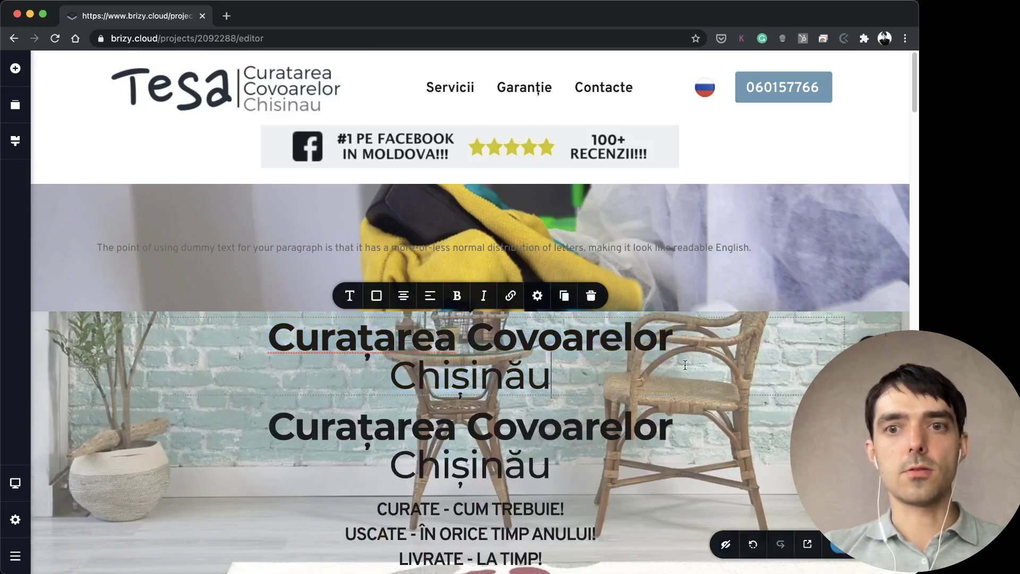
pyautogui.moveTo(721, 359); pyautogui.dragTo(531, 250)
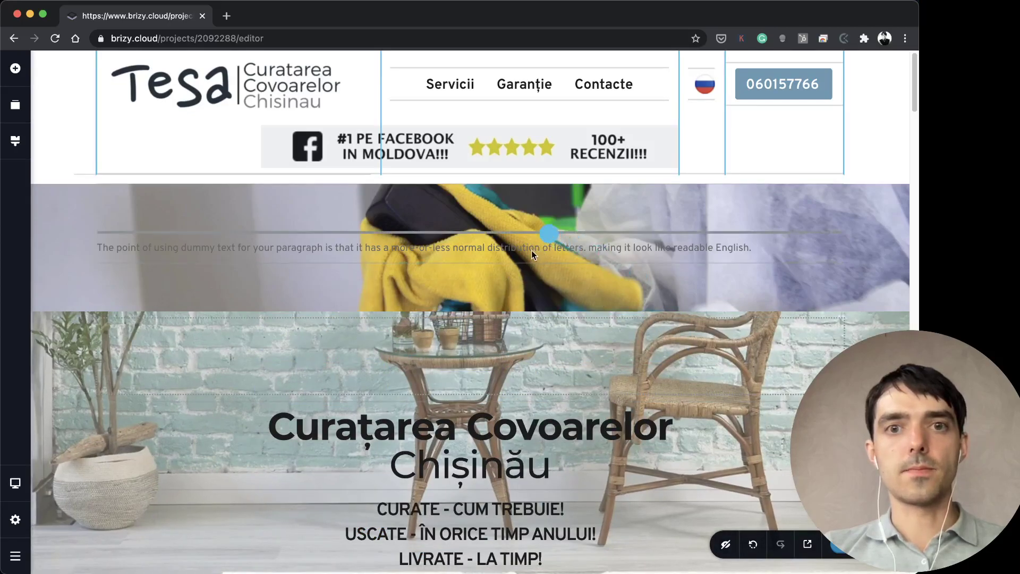
# Delete the placeholder paragraph beneath the heading in the new photo block
pyautogui.click(501, 330)
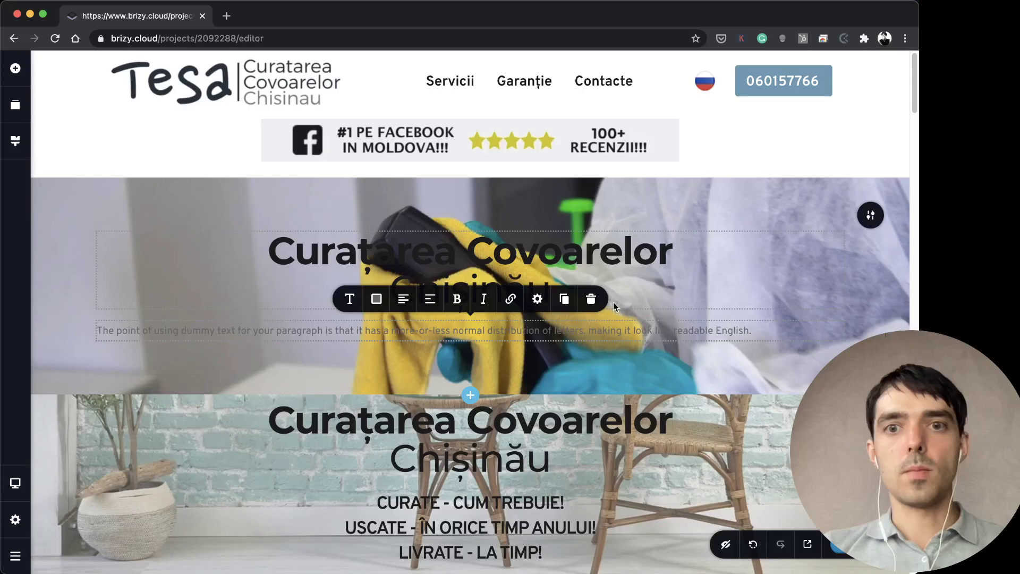
pyautogui.click(591, 301)
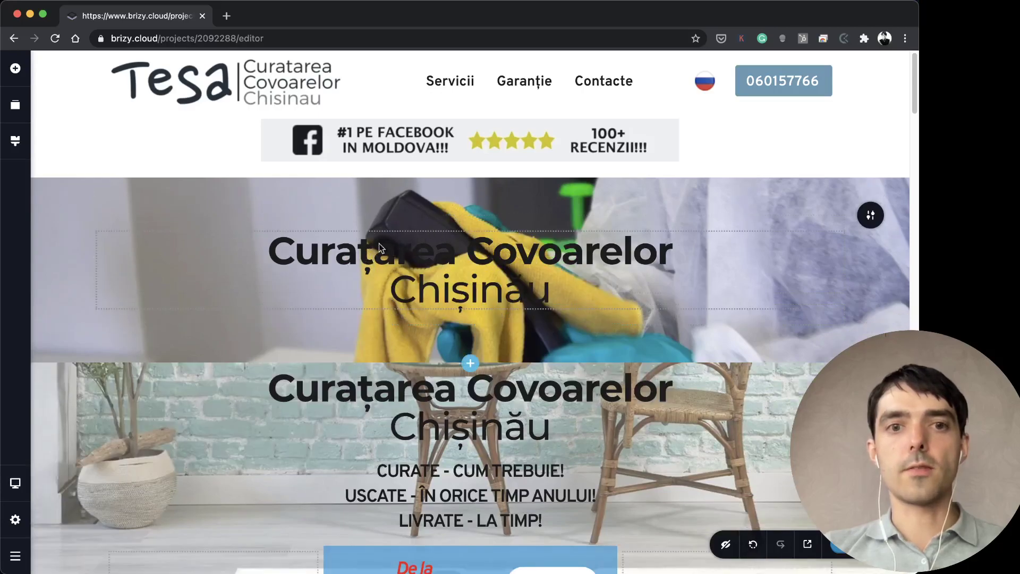
# Give the new photo block a solid white #FFFFFF overlay, partly transparent so the photo shows faintly behind the heading
pyautogui.moveTo(866, 217)
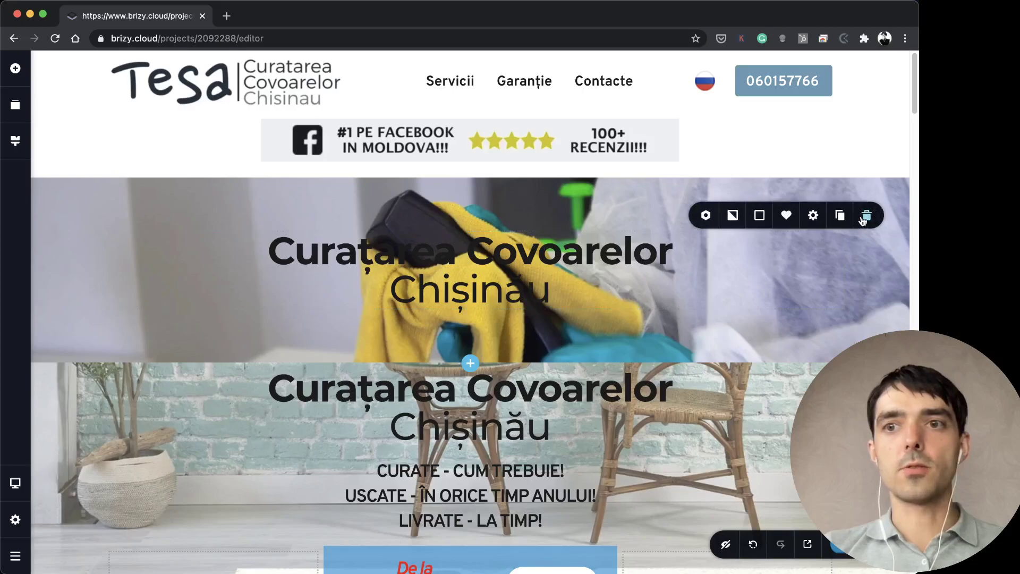
pyautogui.click(768, 217)
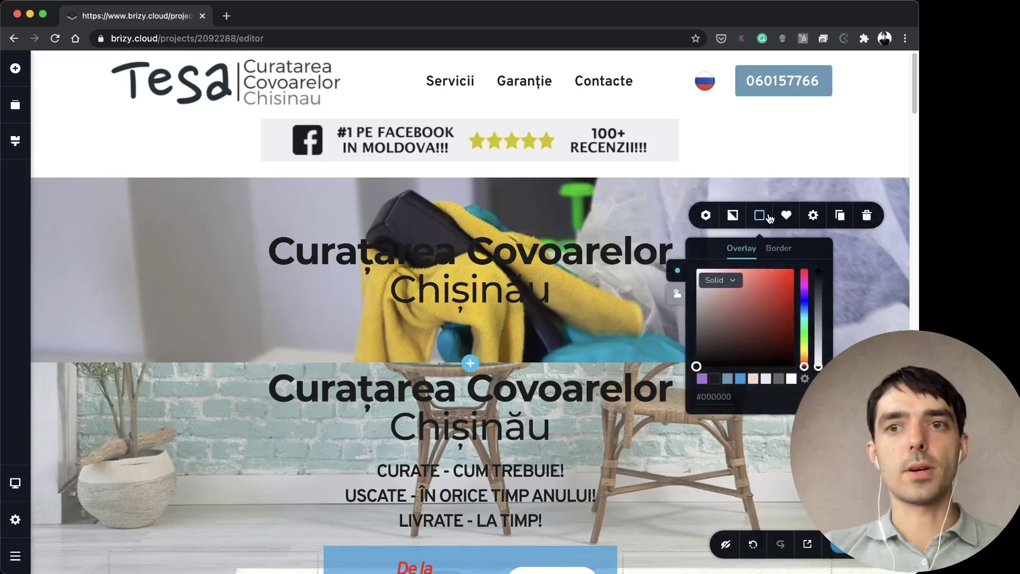
pyautogui.click(735, 217)
pyautogui.click(761, 222)
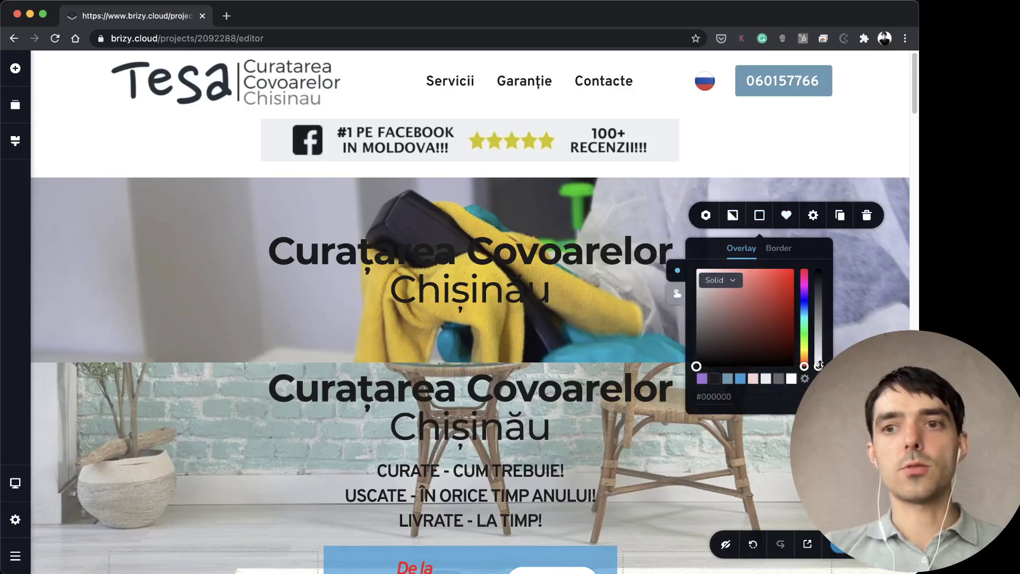
pyautogui.moveTo(820, 365); pyautogui.dragTo(819, 328)
pyautogui.click(717, 341)
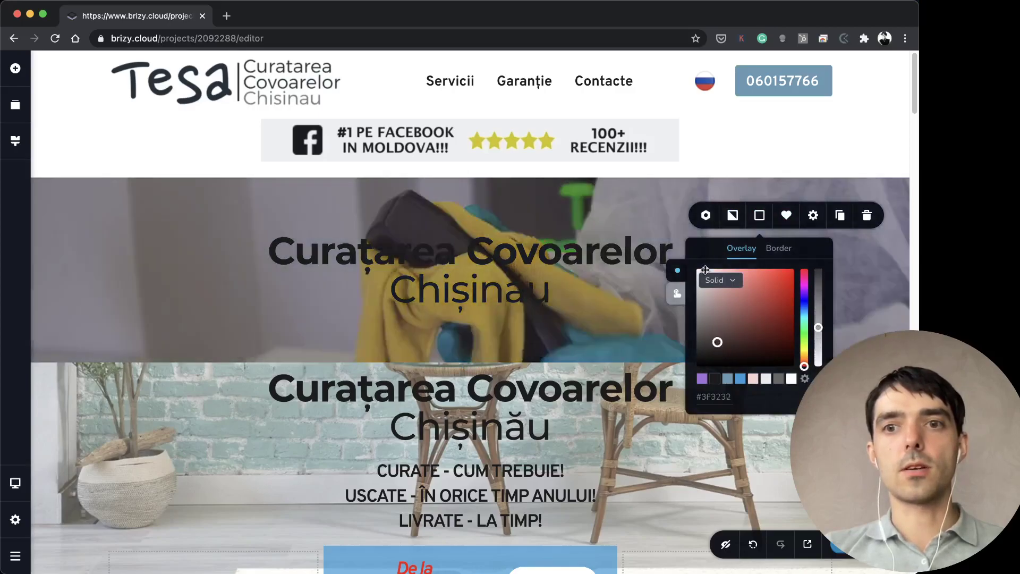
pyautogui.moveTo(705, 270); pyautogui.dragTo(699, 268)
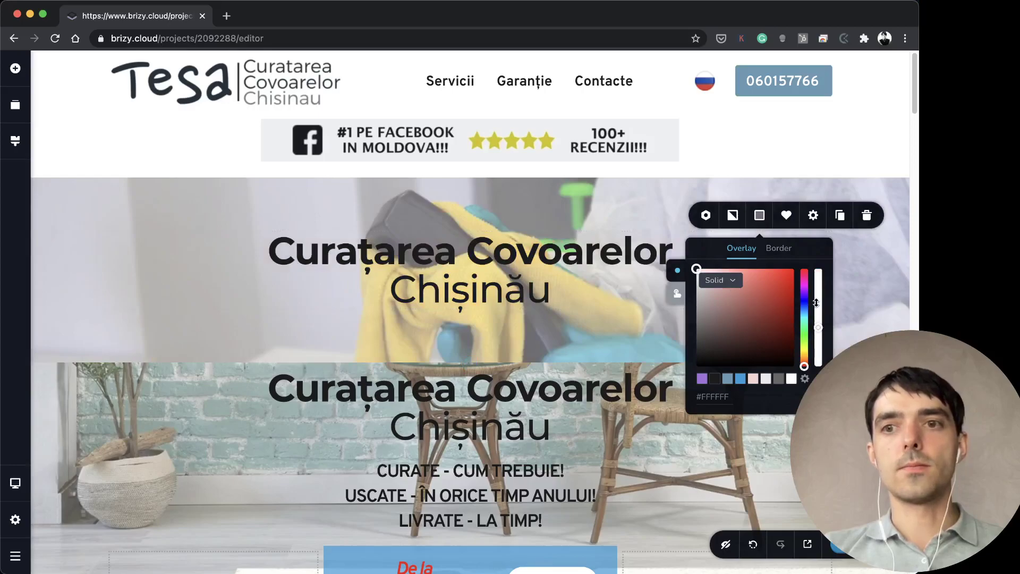
pyautogui.moveTo(817, 318); pyautogui.dragTo(821, 302)
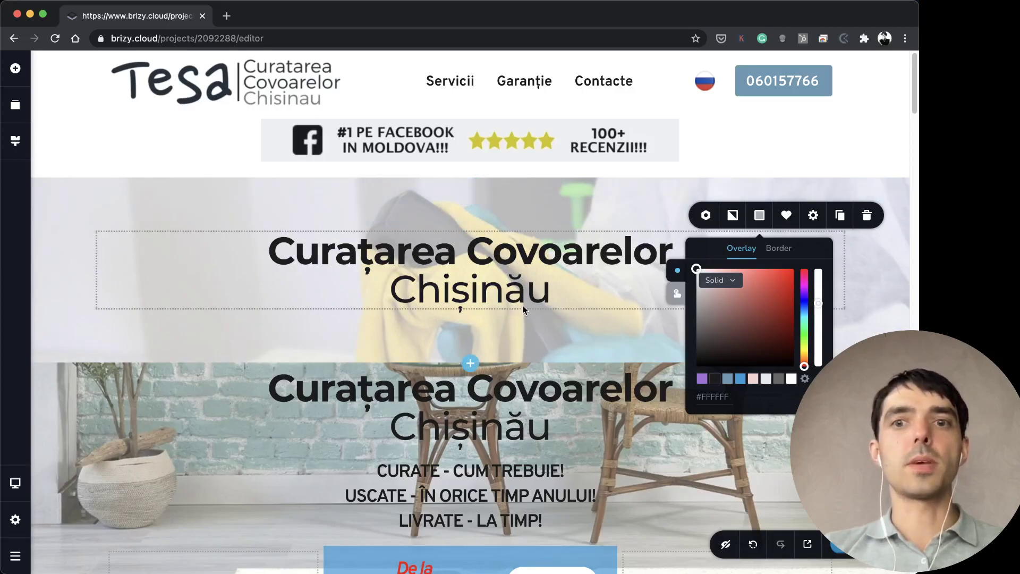
# Try #2F2A2A, #239DDB and #272E32 as overlay colours on the photo block and settle on #F7FCFF
pyautogui.moveTo(733, 287); pyautogui.dragTo(656, 262)
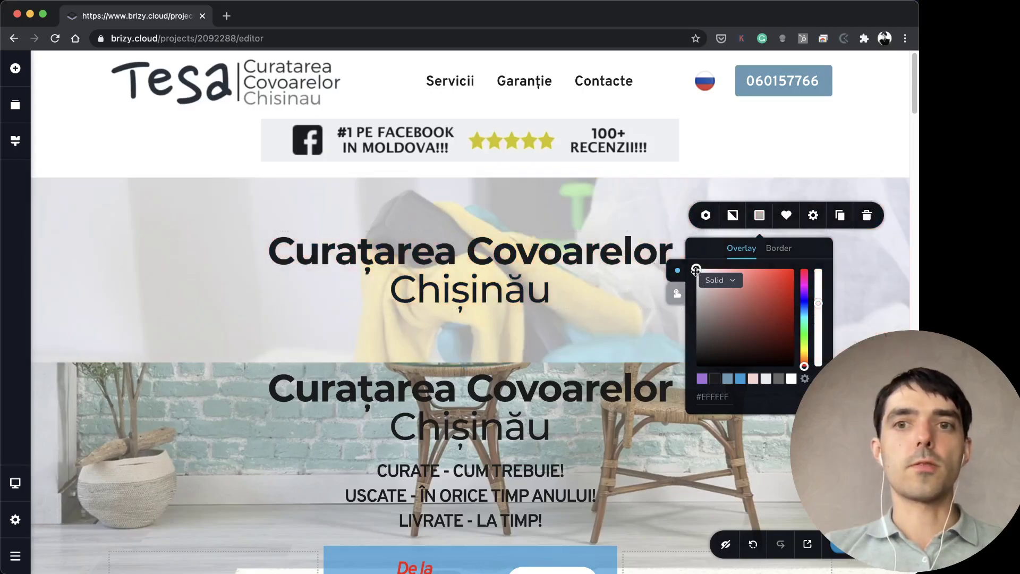
pyautogui.click(706, 345)
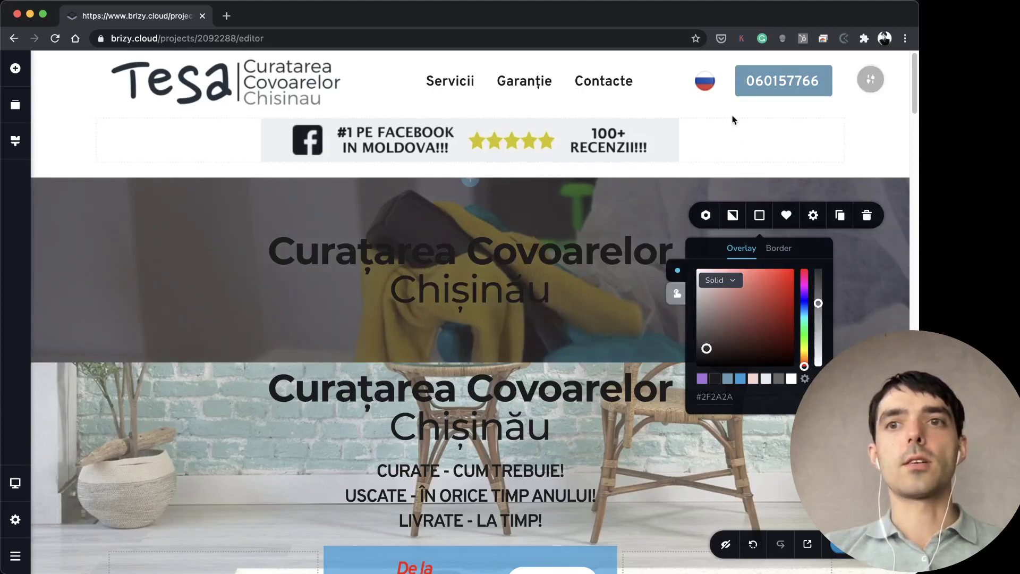
pyautogui.click(739, 379)
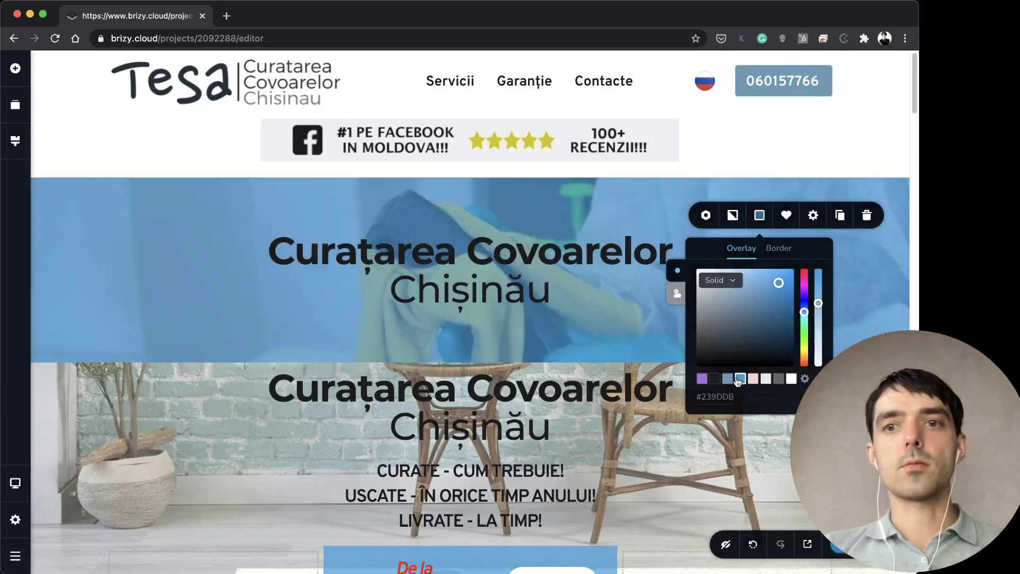
pyautogui.moveTo(703, 336)
pyautogui.mouseDown()
pyautogui.moveTo(707, 329)
pyautogui.moveTo(721, 343)
pyautogui.mouseUp()
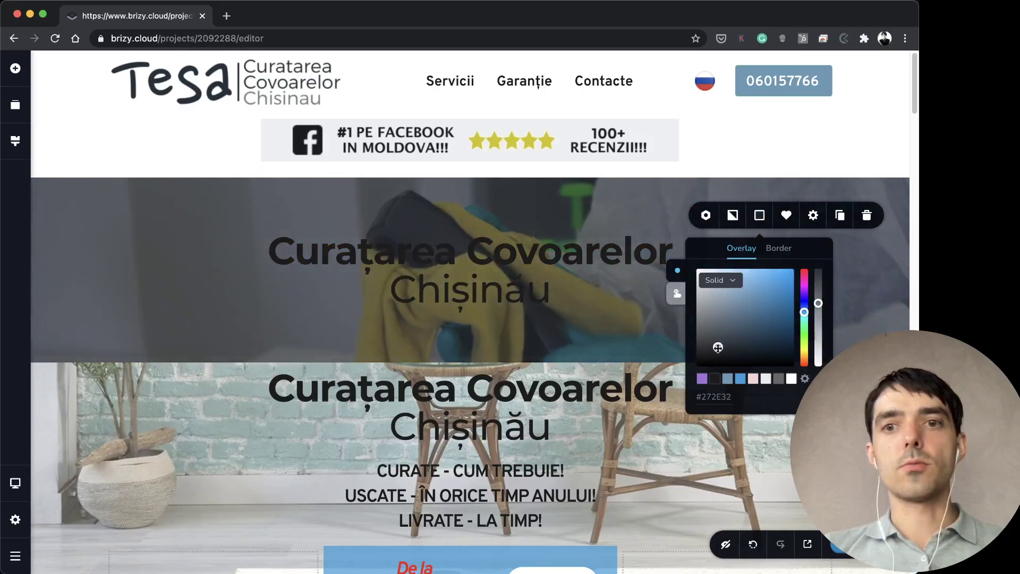
pyautogui.moveTo(711, 307); pyautogui.dragTo(700, 268)
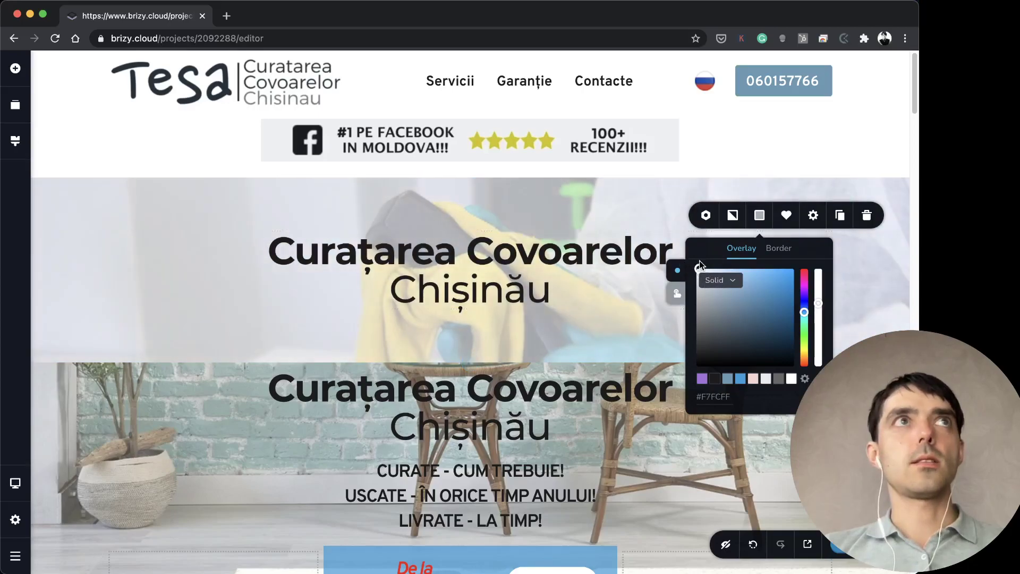
pyautogui.click(469, 364)
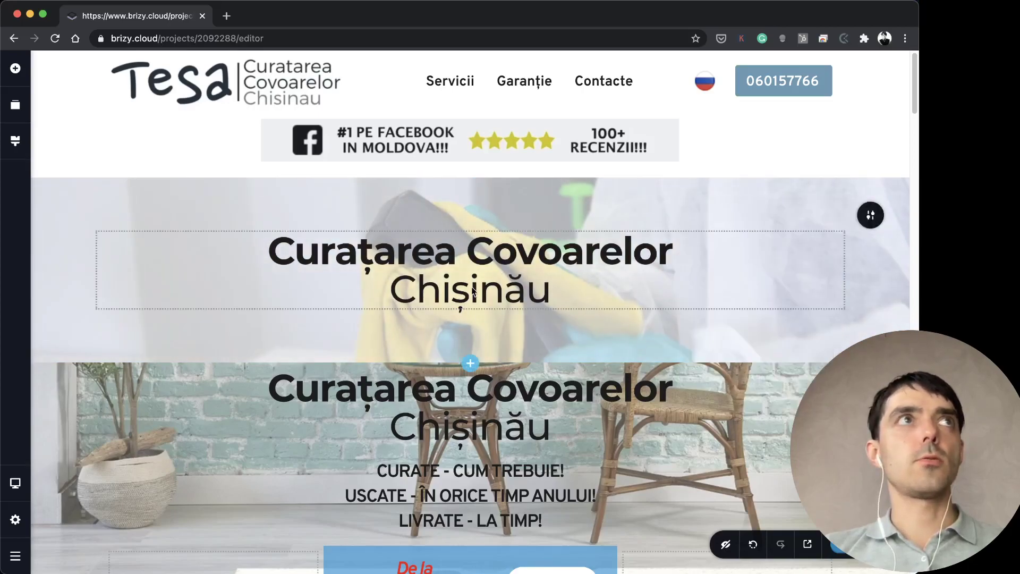
# Select the "De la 25 lei/m2" text in the blue price box of the original heading section
pyautogui.scroll(-5, 476, 295)
pyautogui.click(462, 433)
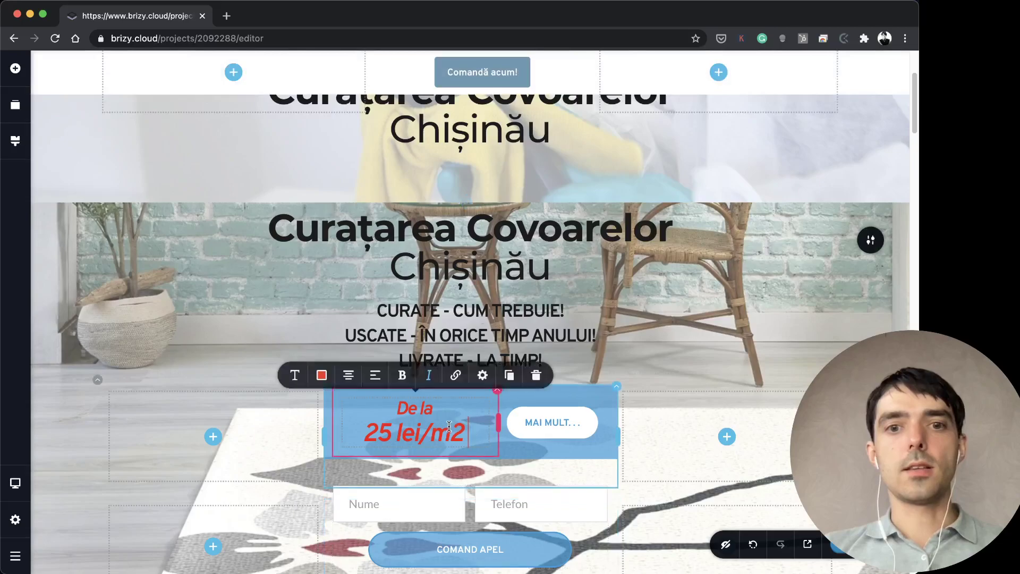
pyautogui.click(550, 423)
pyautogui.click(440, 436)
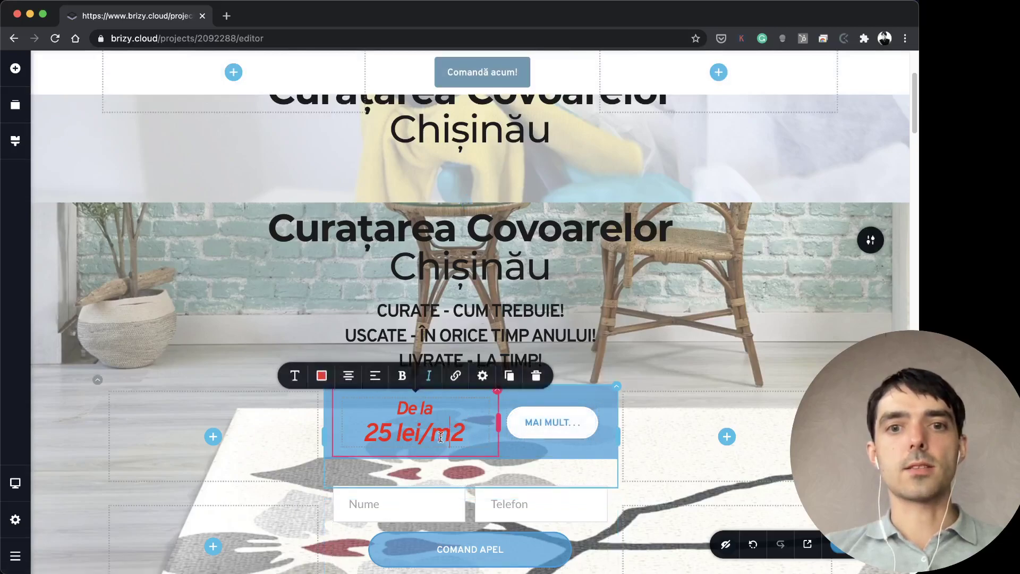
pyautogui.scroll(1, 436, 434)
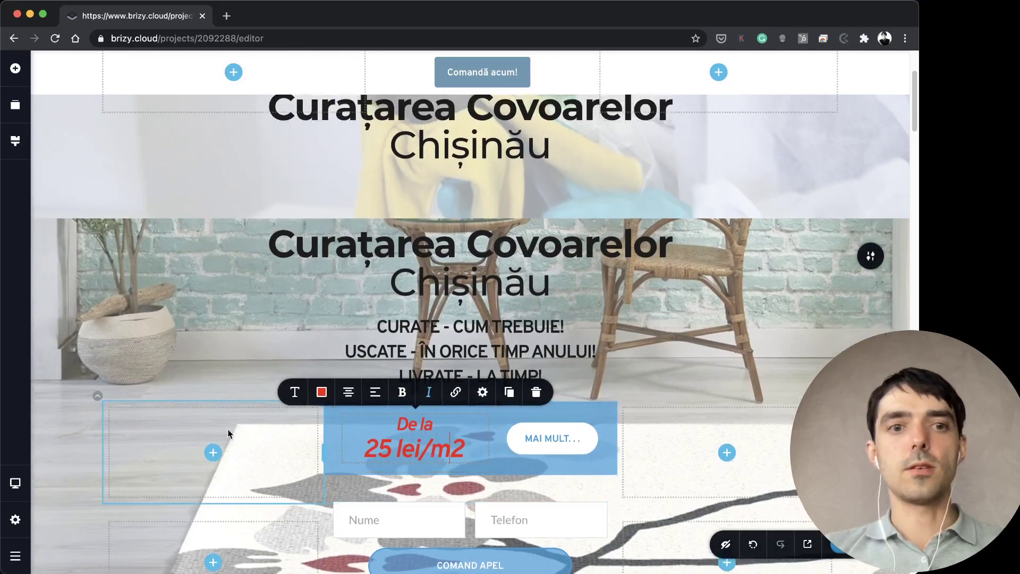
# Add a row of three equal empty columns beneath the heading in the new photo block
pyautogui.click(230, 433)
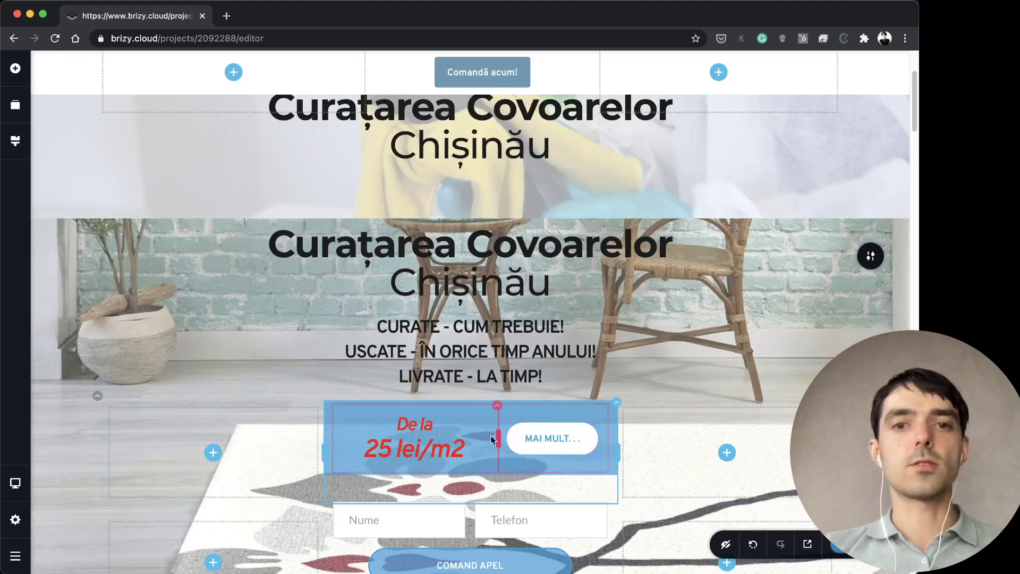
pyautogui.scroll(3, 507, 420)
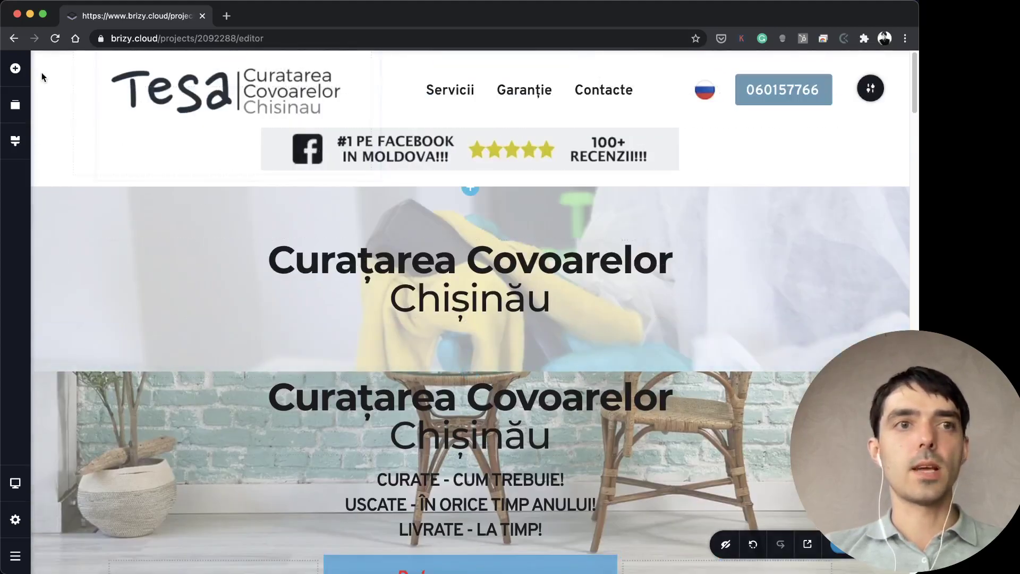
pyautogui.click(16, 68)
pyautogui.scroll(-3, 108, 372)
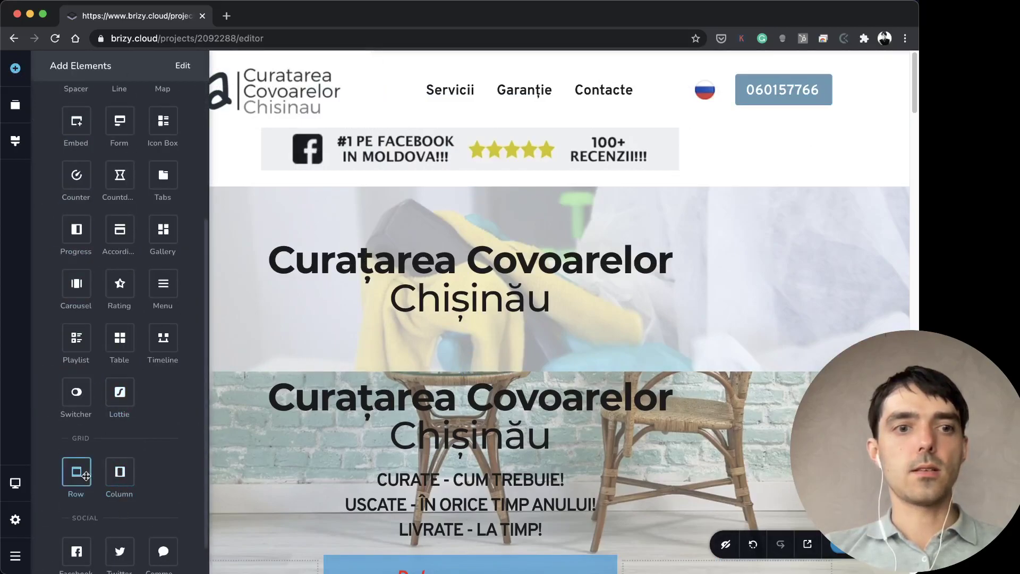
pyautogui.moveTo(119, 471); pyautogui.dragTo(411, 329)
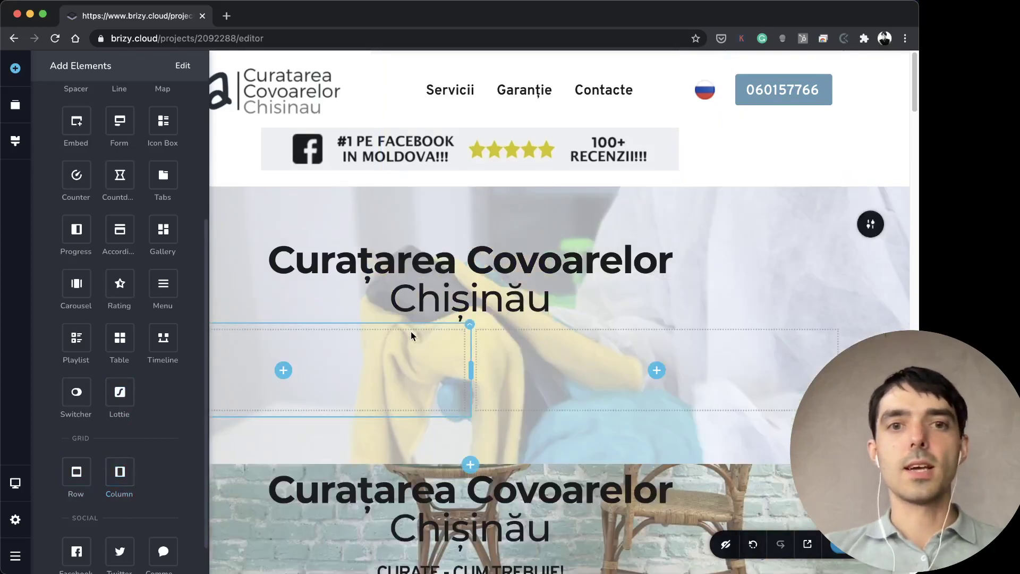
pyautogui.click(466, 326)
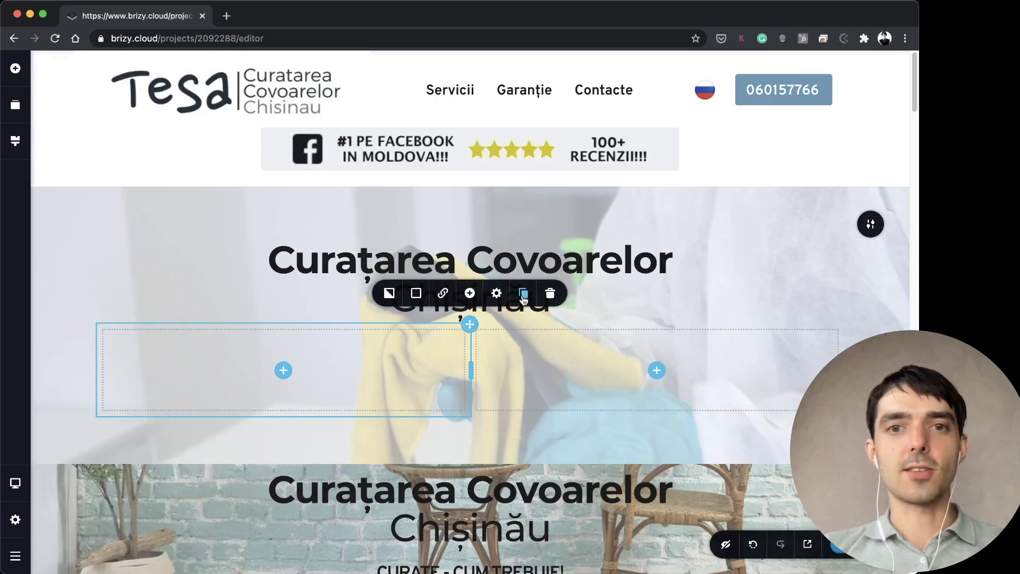
pyautogui.click(524, 298)
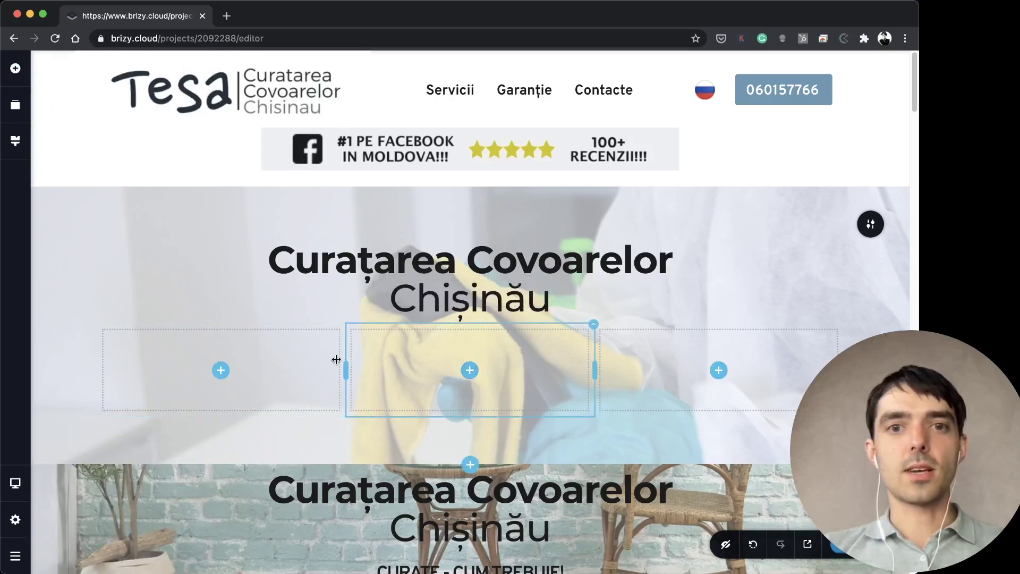
# Split the middle column of the new photo block into two nested columns
pyautogui.click(470, 371)
pyautogui.scroll(-3, 118, 468)
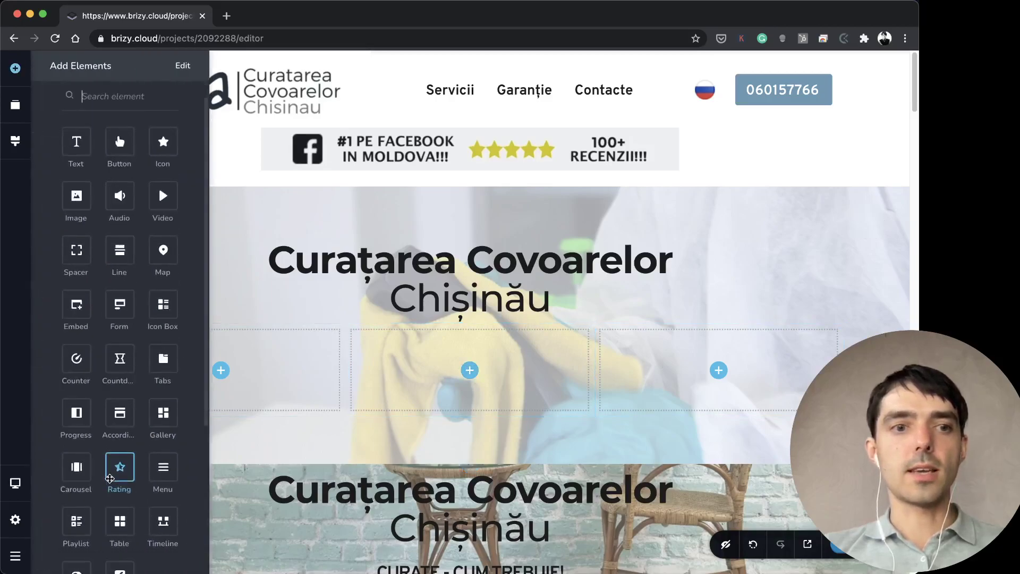
pyautogui.scroll(-5, 119, 518)
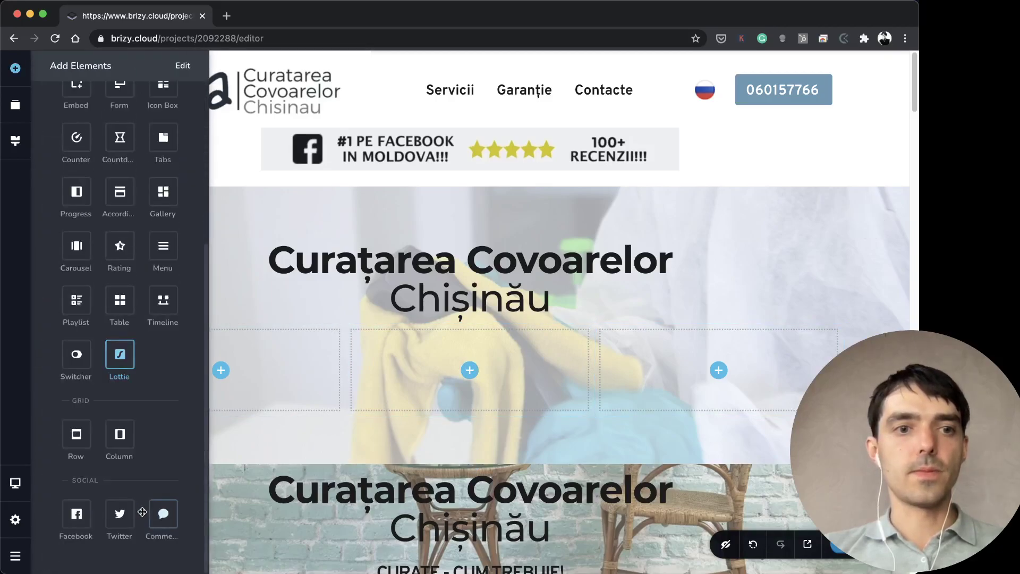
pyautogui.moveTo(120, 435); pyautogui.dragTo(410, 367)
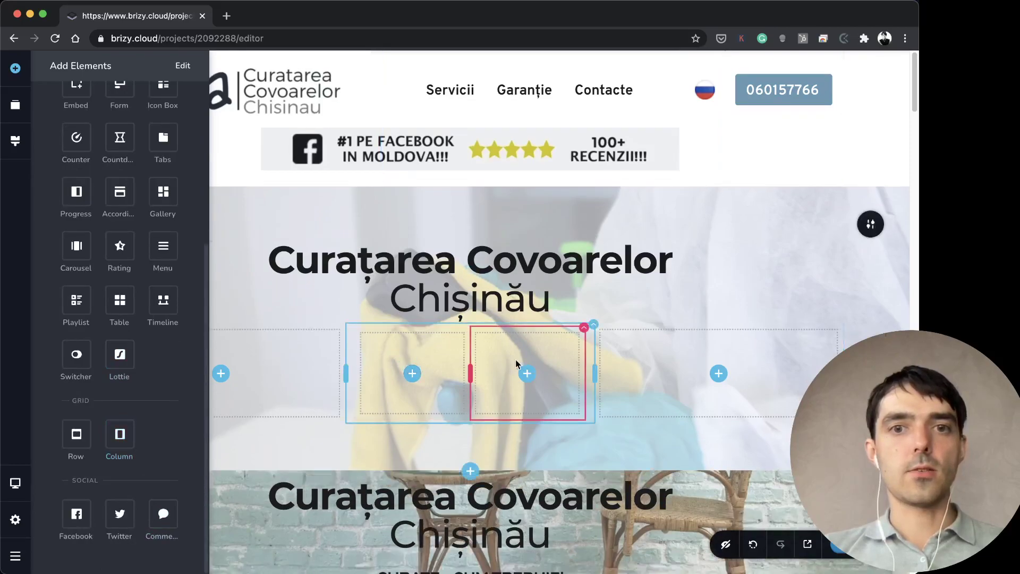
# Duplicate the "De la 25 lei/m2" text in the original blue price box and move the copy into the first nested column above
pyautogui.scroll(-2, 474, 355)
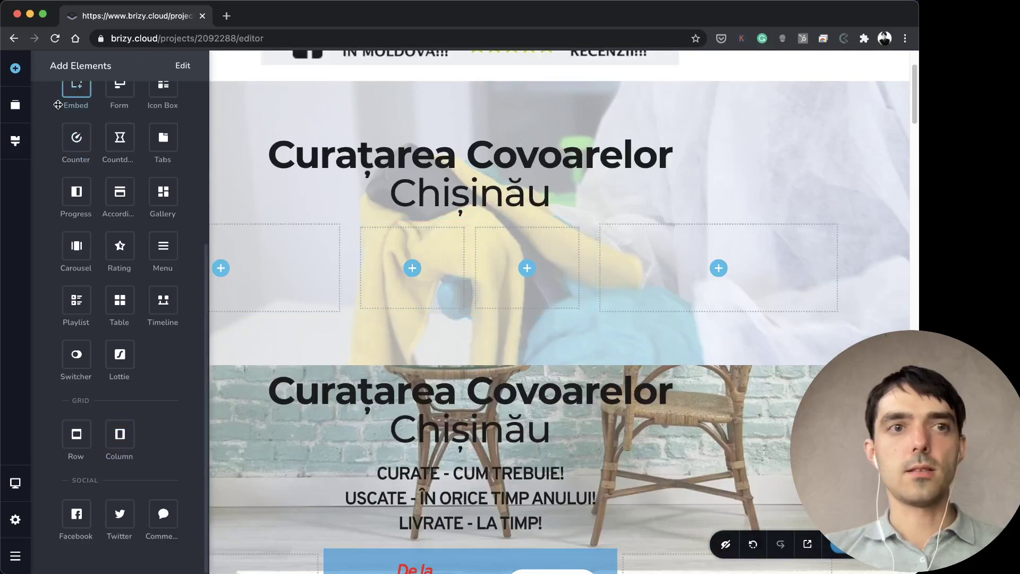
pyautogui.scroll(2, 76, 109)
pyautogui.scroll(-5, 362, 416)
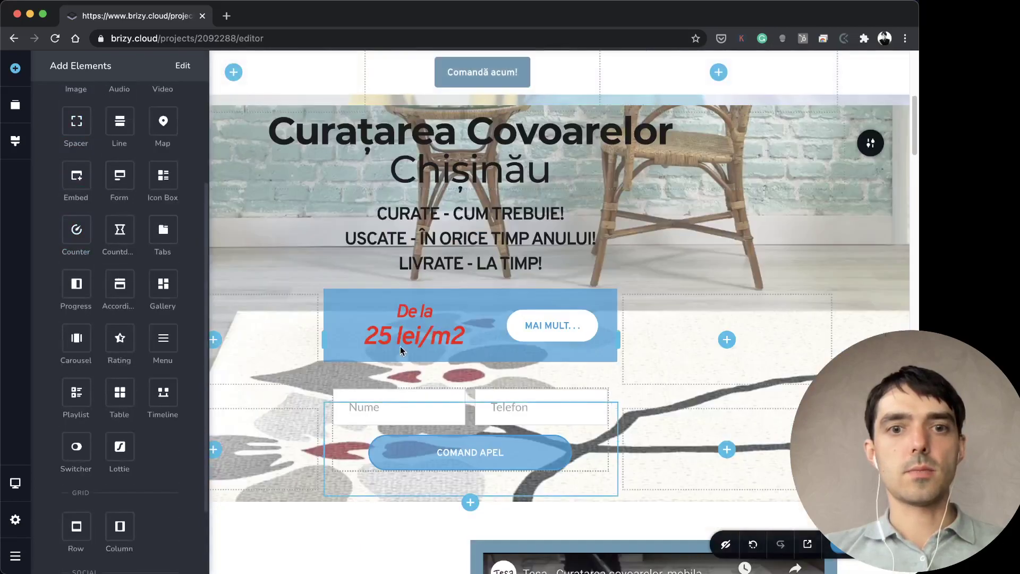
pyautogui.click(402, 346)
pyautogui.click(509, 319)
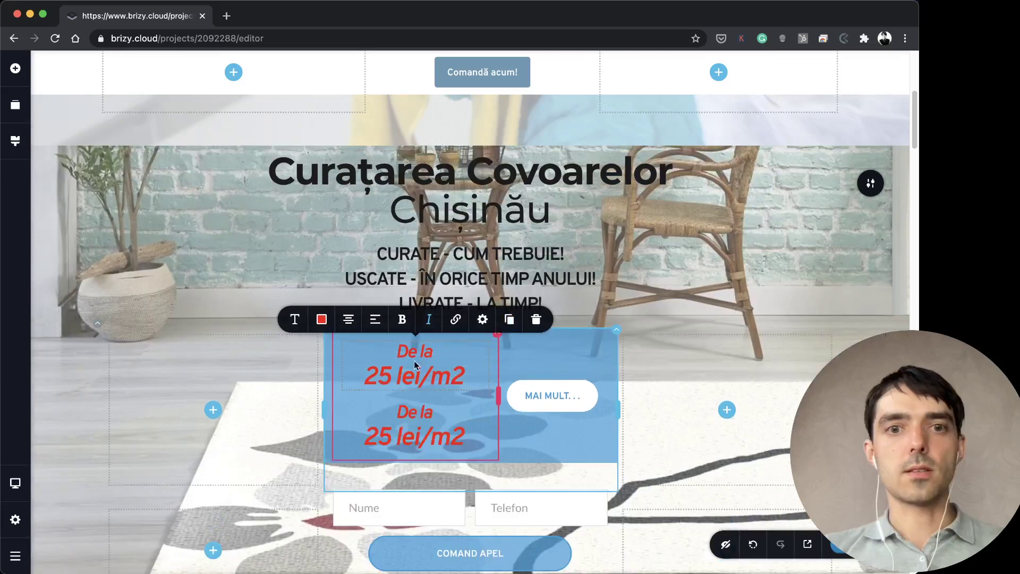
pyautogui.click(233, 332)
pyautogui.moveTo(405, 408); pyautogui.dragTo(410, 159)
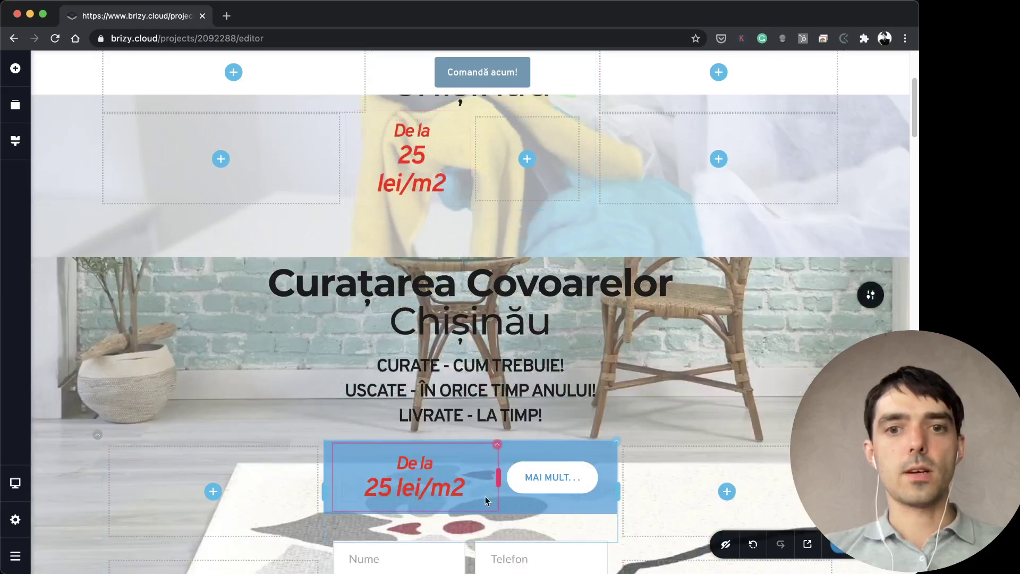
# Duplicate the "MAI MULT..." button of the original price box and move the copy into the second nested column above
pyautogui.click(553, 477)
pyautogui.click(620, 439)
pyautogui.moveTo(552, 477); pyautogui.dragTo(528, 176)
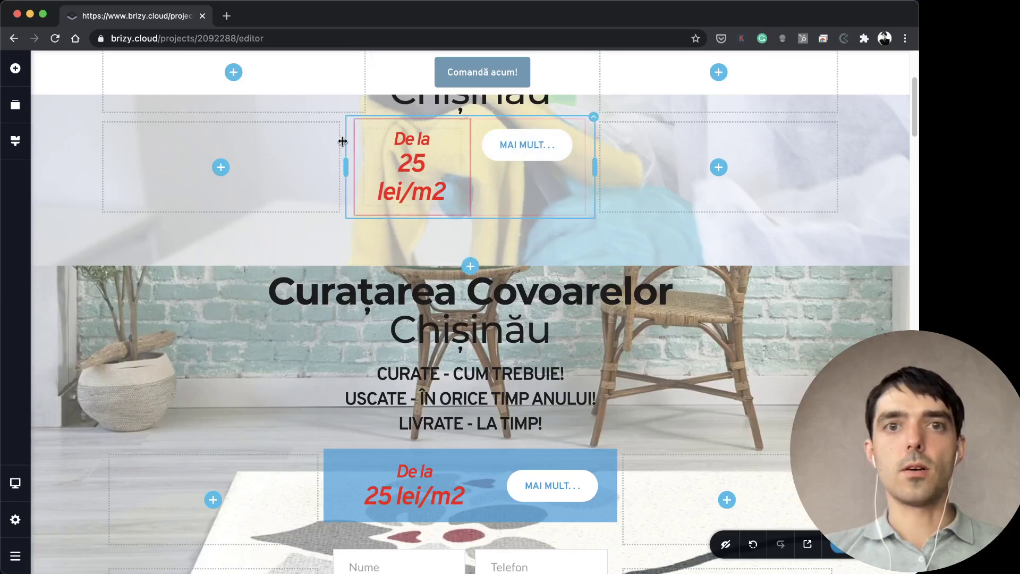
# Give the middle column around the copied price and button a solid #239DDB overlay at 58% opacity
pyautogui.click(536, 151)
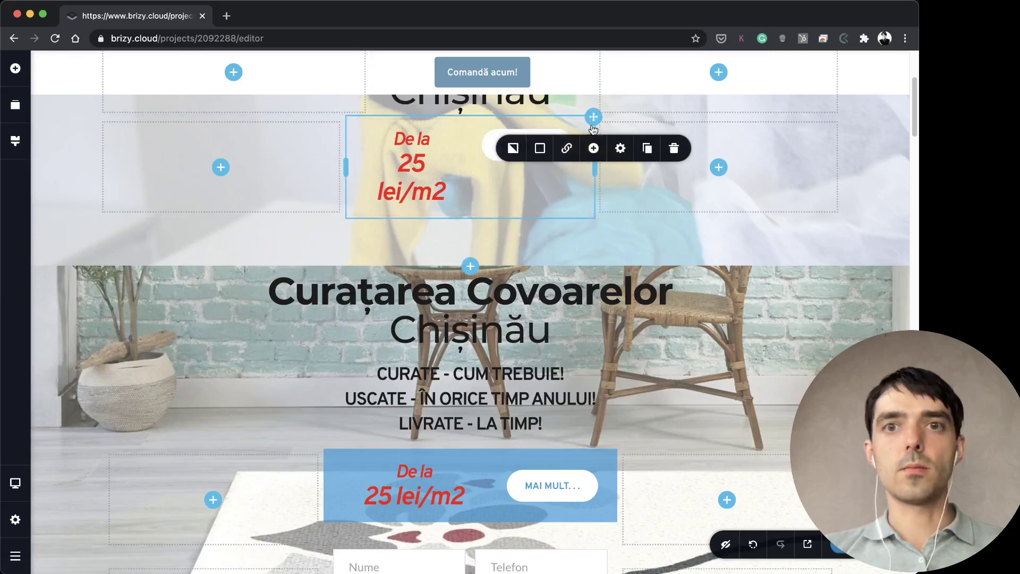
pyautogui.click(537, 154)
pyautogui.click(520, 312)
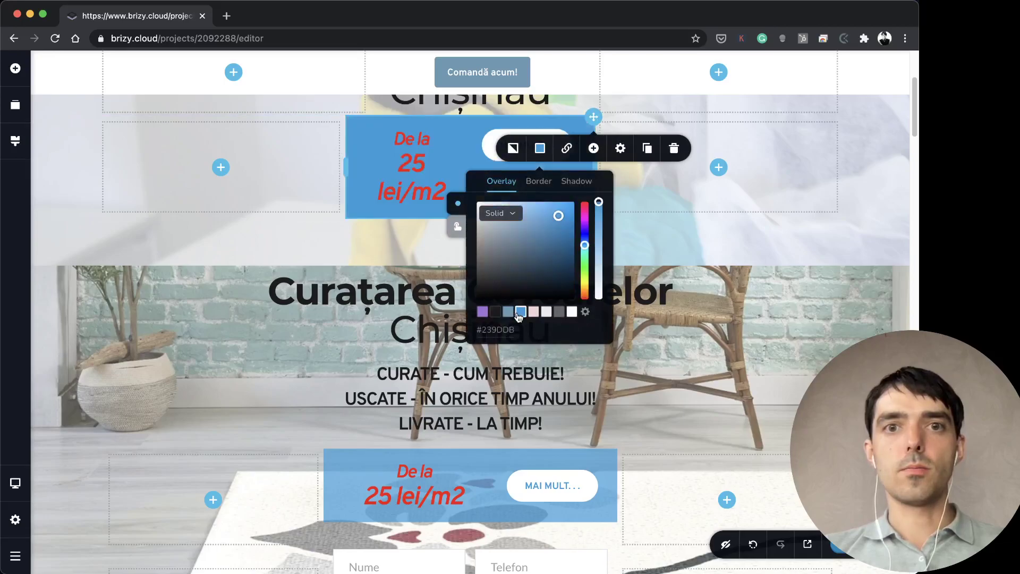
pyautogui.moveTo(604, 217); pyautogui.dragTo(604, 248)
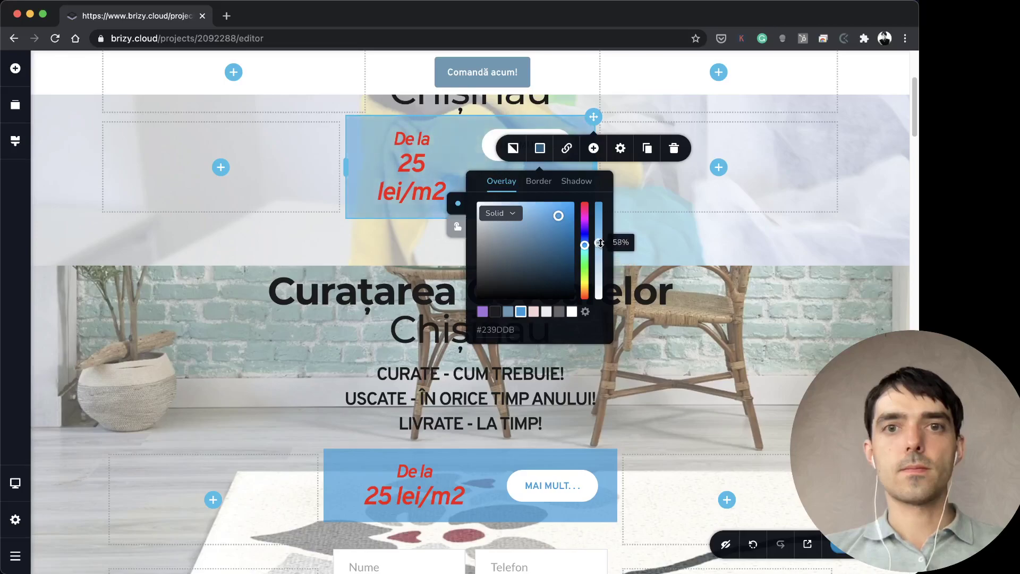
# Widen the blue price column in the upper section on both sides so "25 lei/m2" fits on one line
pyautogui.click(404, 149)
pyautogui.moveTo(345, 167); pyautogui.dragTo(323, 165)
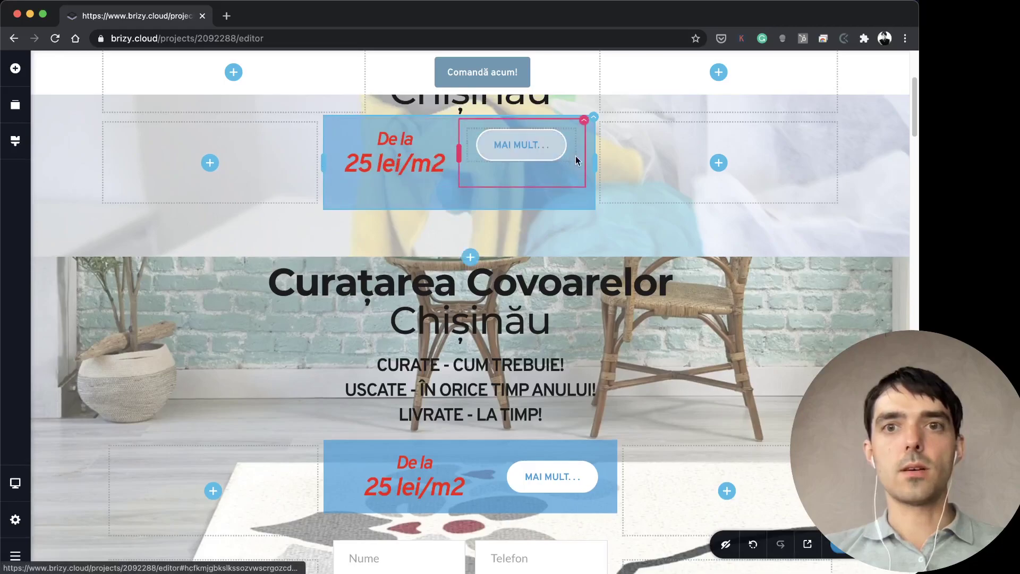
pyautogui.moveTo(596, 160); pyautogui.dragTo(612, 161)
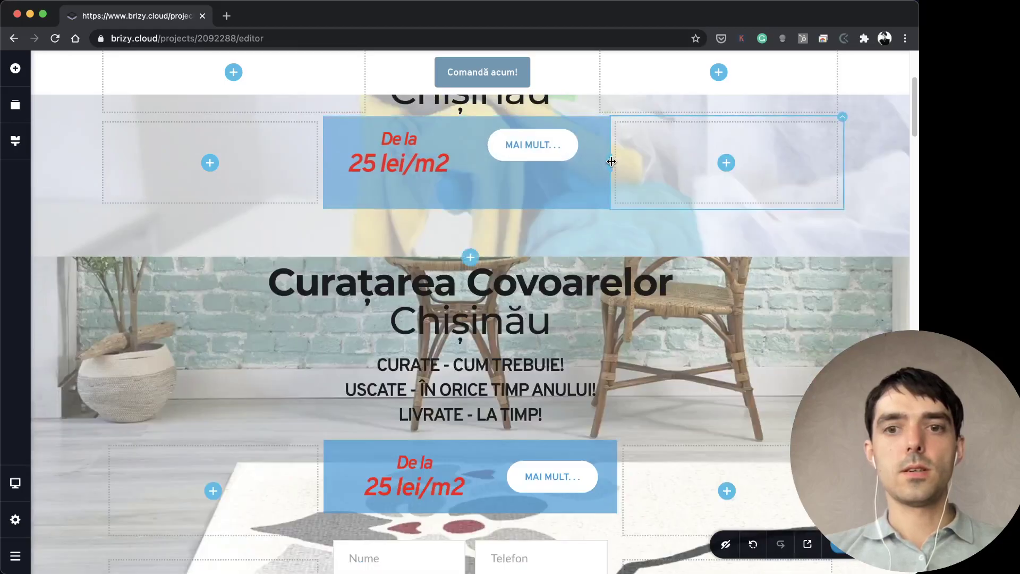
# Add a spacer above the "MAI MULT..." button and lower the "De la 25 lei/m2" text slightly in the blue column
pyautogui.click(15, 68)
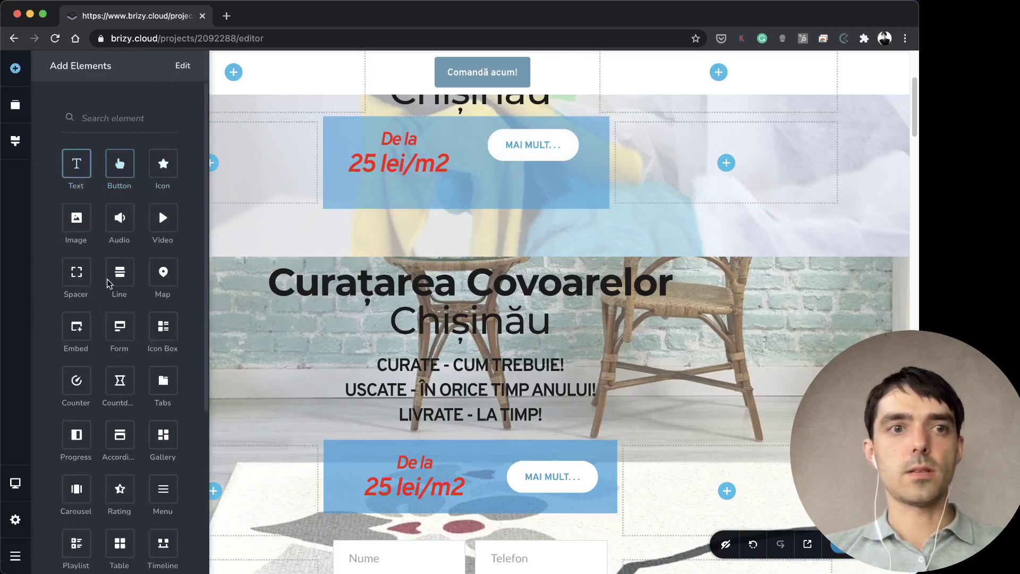
pyautogui.moveTo(77, 272); pyautogui.dragTo(538, 149)
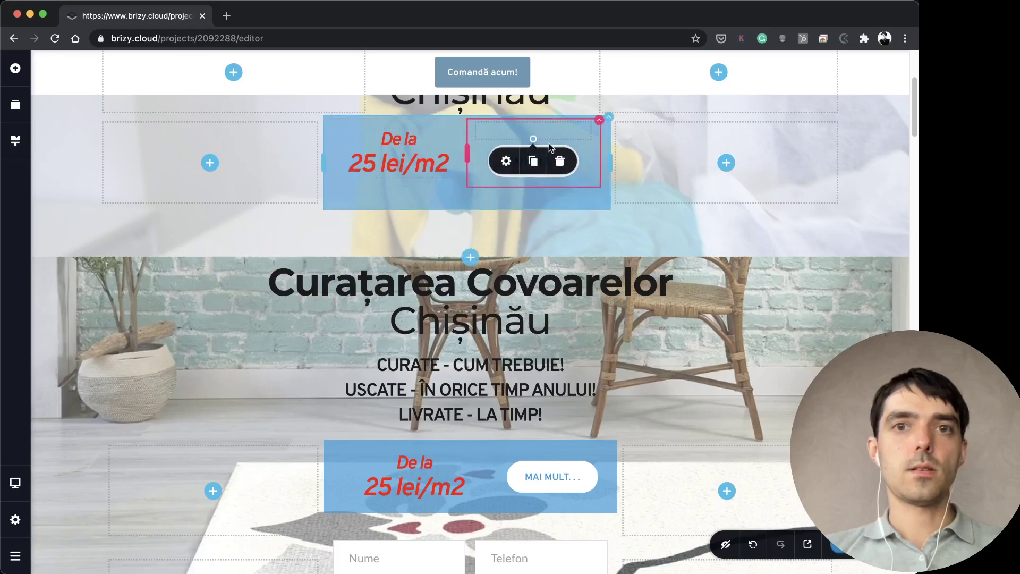
pyautogui.moveTo(481, 131); pyautogui.dragTo(404, 129)
pyautogui.click(410, 137)
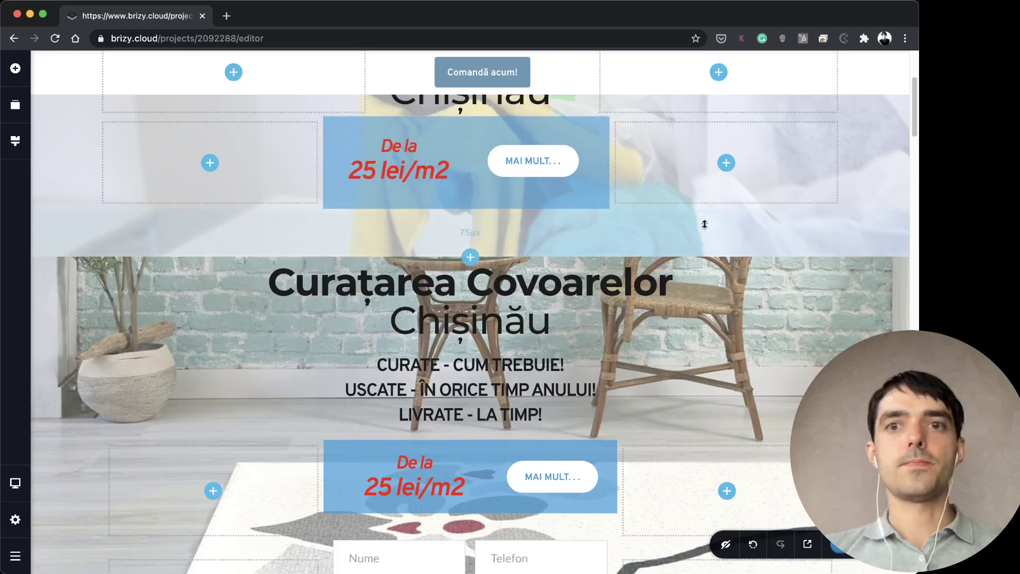
# Delete the practice copy of the "Curațarea Covoarelor Chișinău" section directly above the original one
pyautogui.scroll(3, 704, 224)
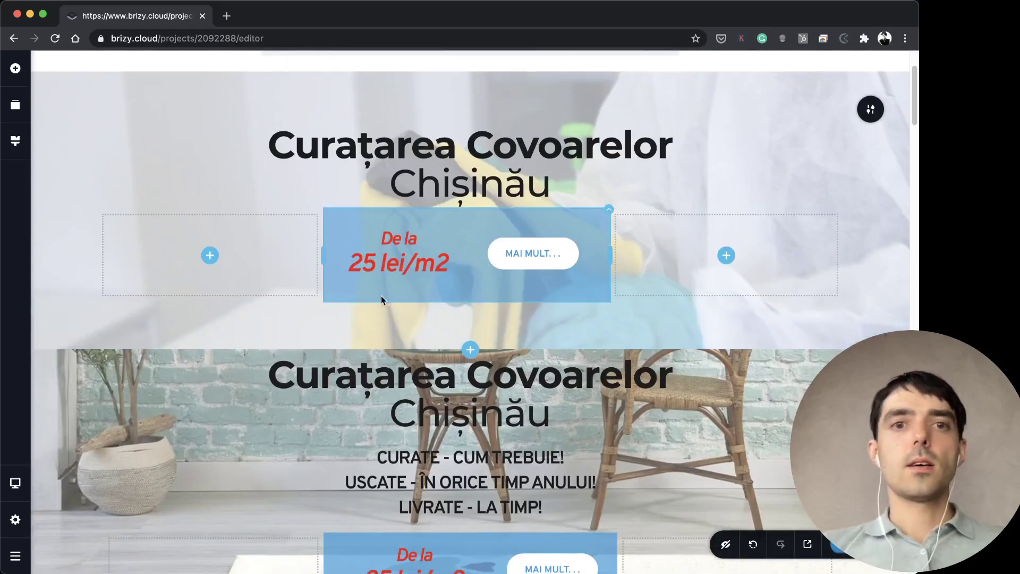
pyautogui.scroll(1, 219, 155)
pyautogui.scroll(-2, 223, 173)
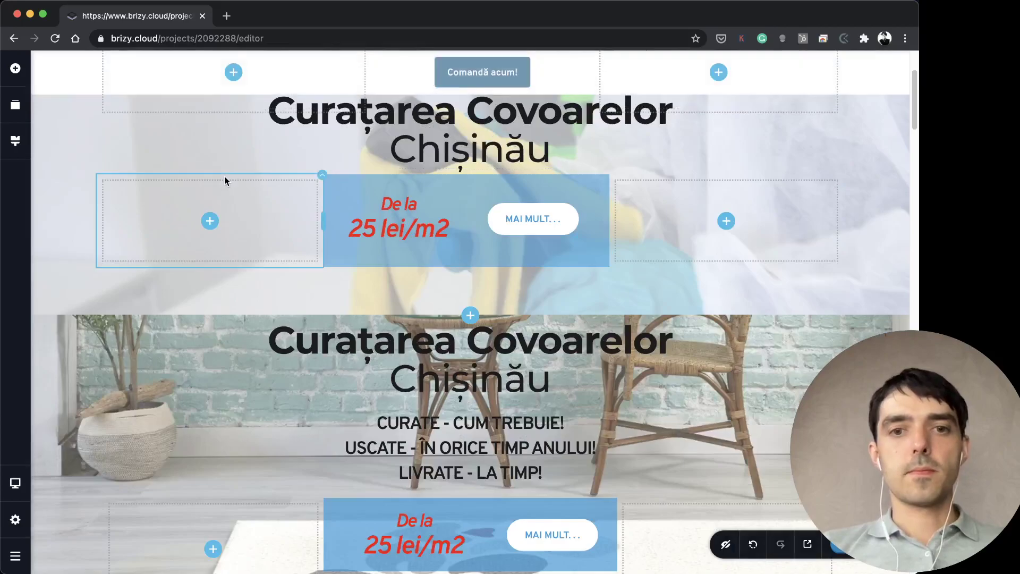
pyautogui.scroll(3, 224, 181)
pyautogui.scroll(-1, 804, 234)
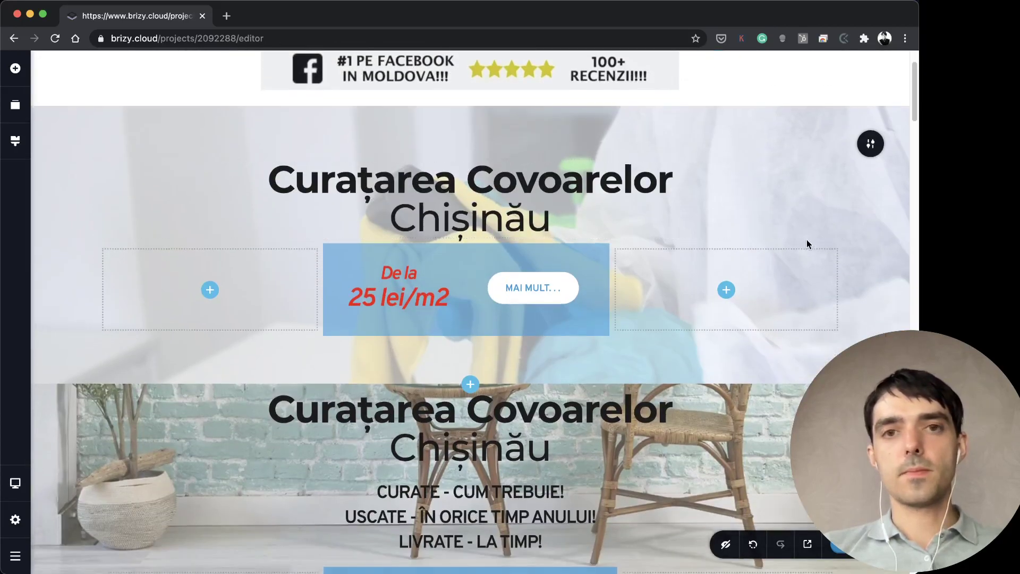
pyautogui.scroll(-3, 794, 234)
pyautogui.scroll(5, 790, 242)
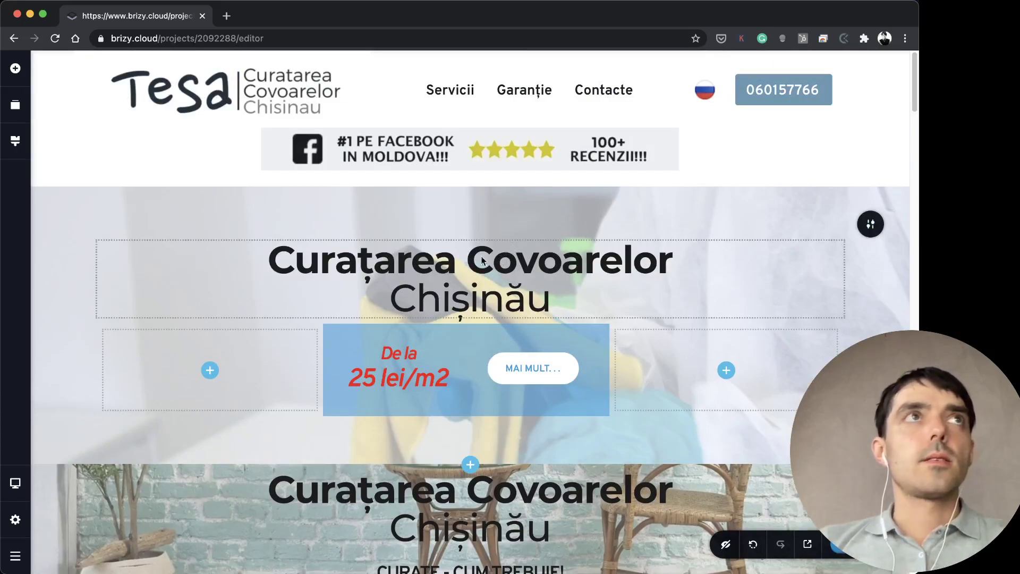
pyautogui.click(381, 276)
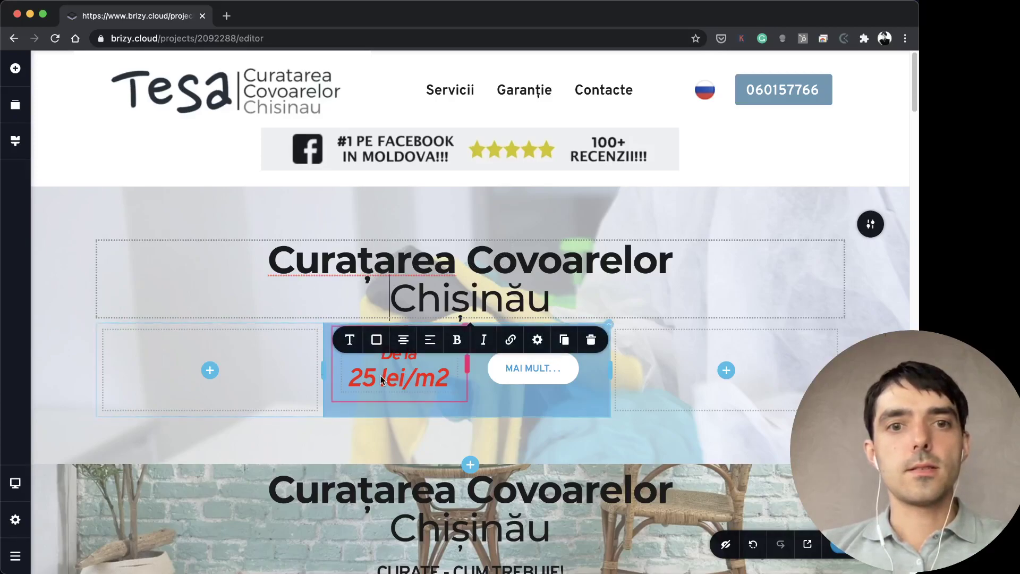
pyautogui.click(861, 228)
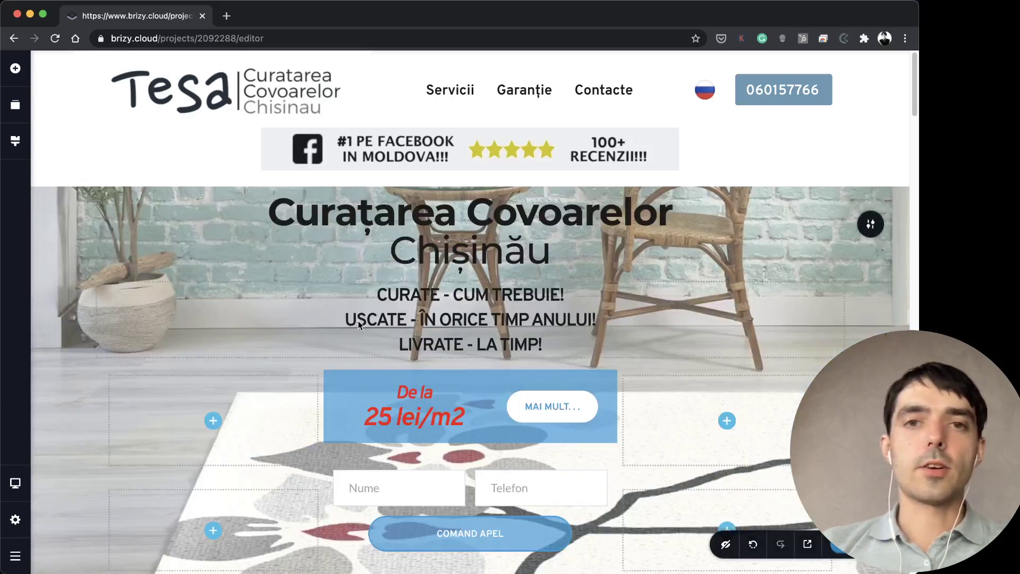
# Inspect the heading and the Nume/Telefon contact form in the carpet section, and locate the Form element among the addable elements
pyautogui.click(411, 225)
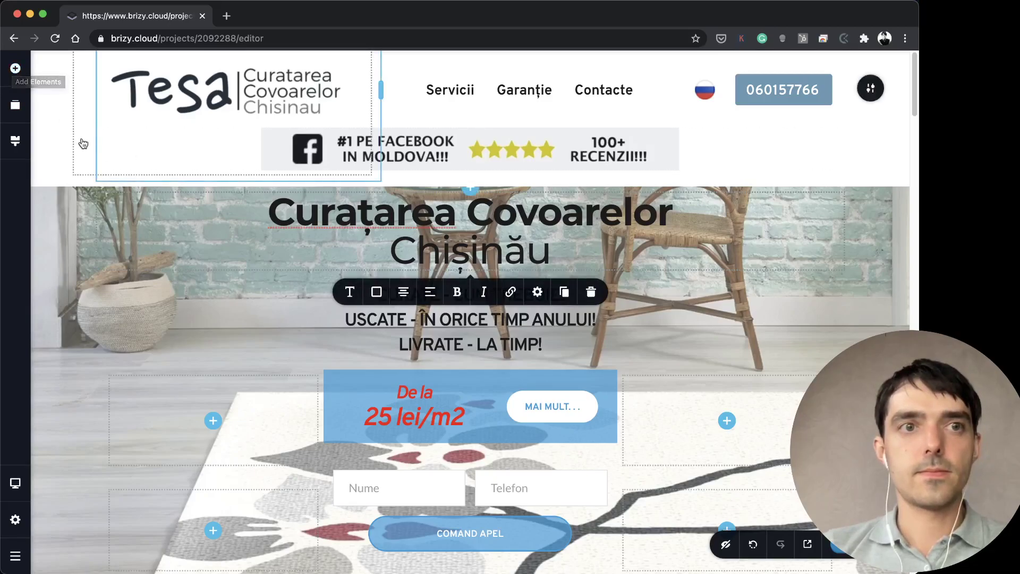
pyautogui.click(224, 410)
pyautogui.scroll(-3, 383, 465)
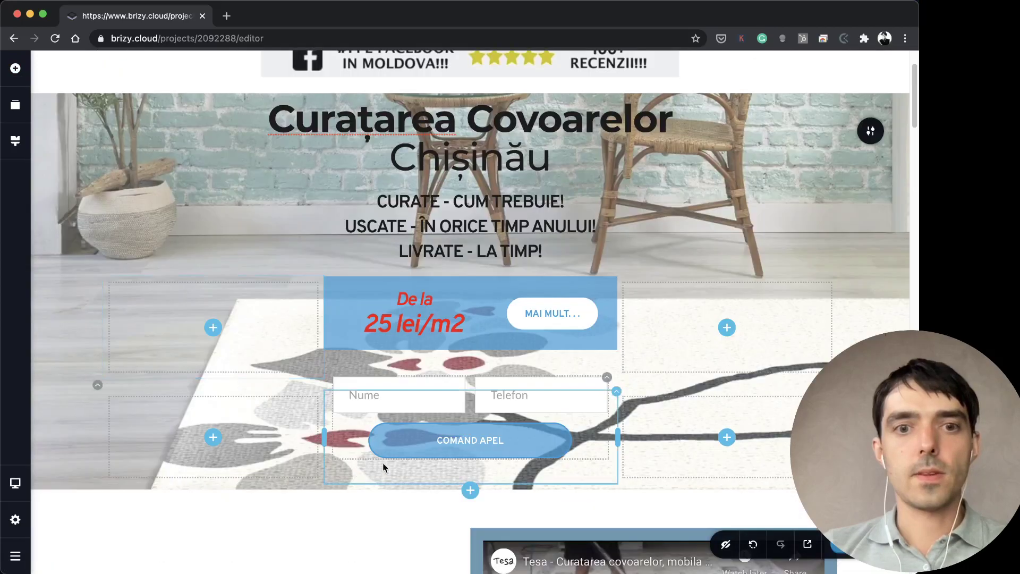
pyautogui.click(420, 398)
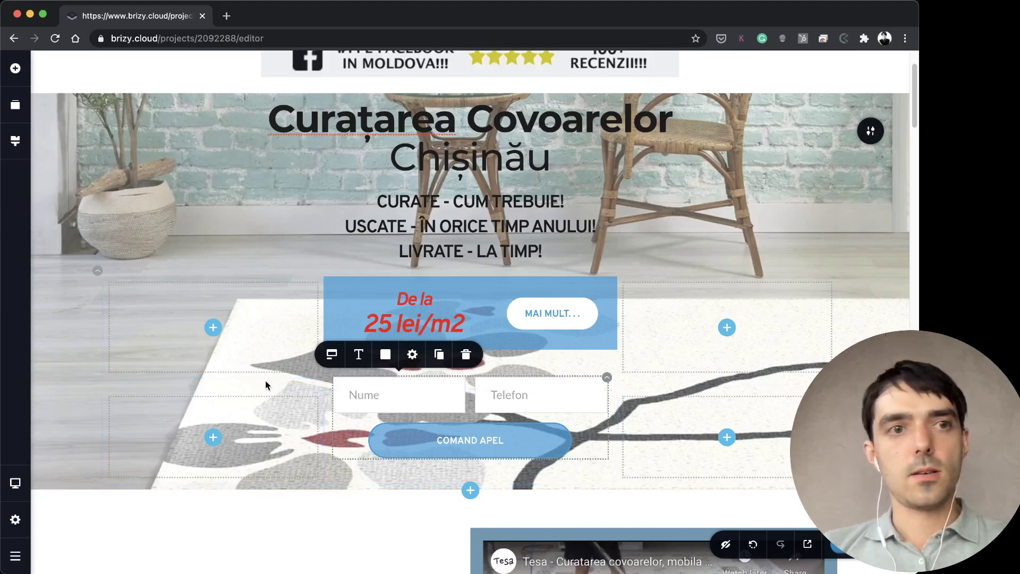
pyautogui.click(16, 68)
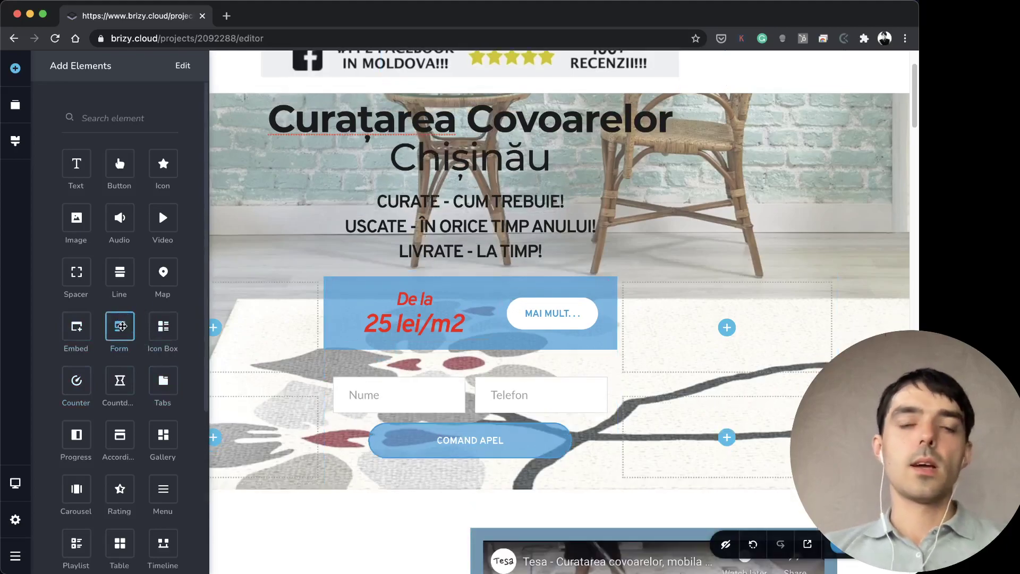
# Switch to the Google Meet call and enlarge the participant's presentation of the ALLPROROOFING page
pyautogui.click(312, 199)
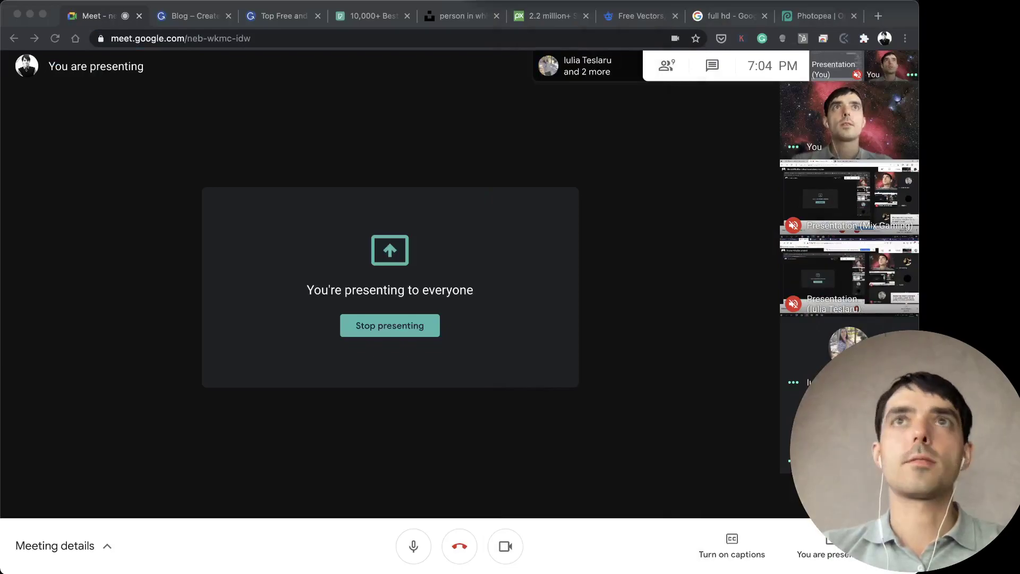
pyautogui.click(536, 200)
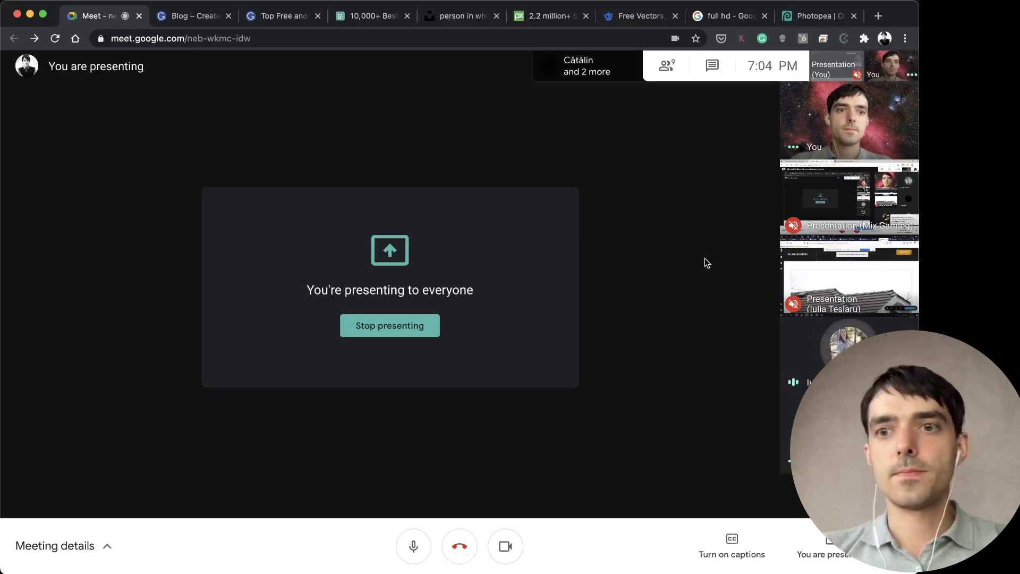
pyautogui.click(820, 276)
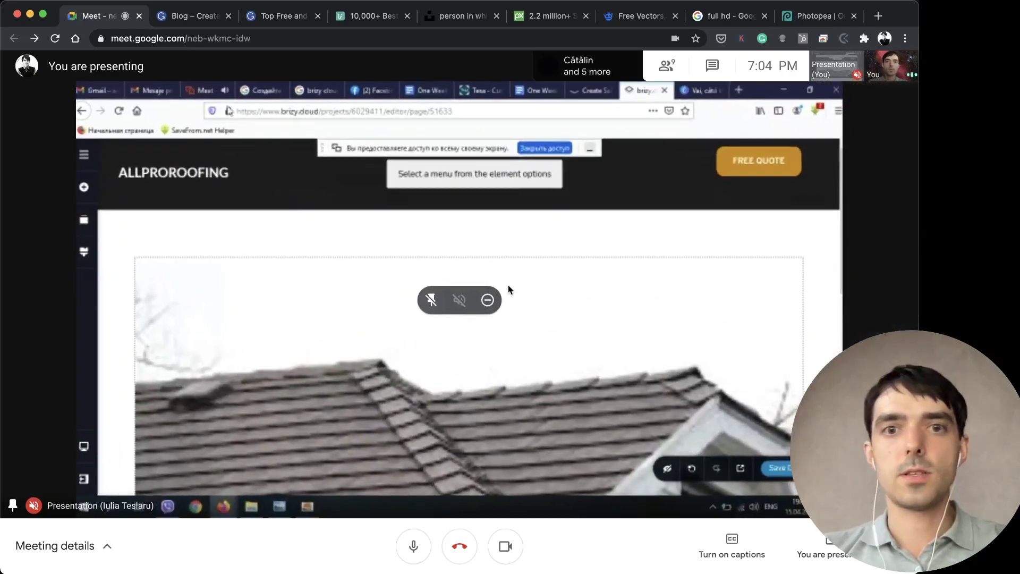
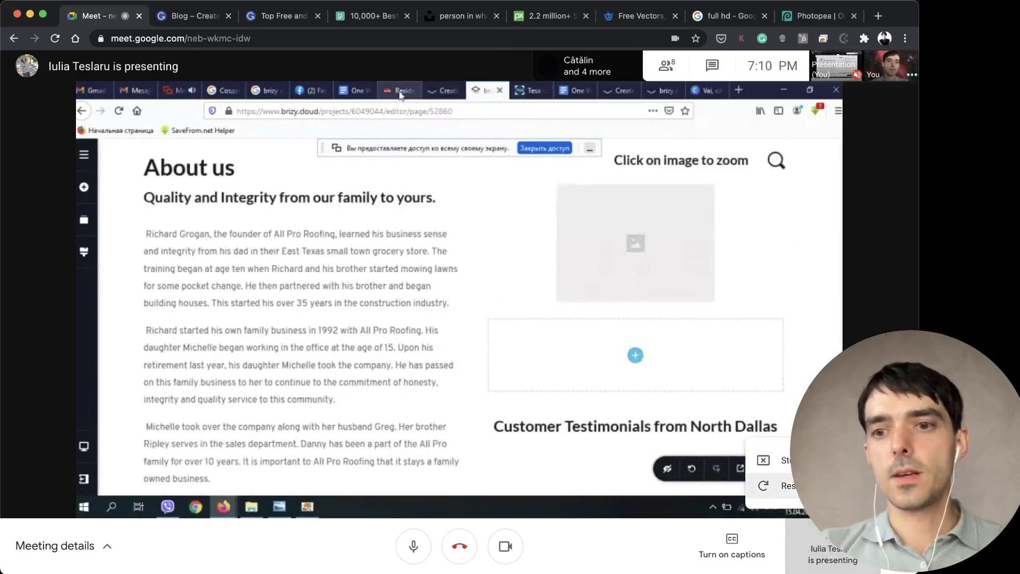
# Resume presenting the screen in the call and close the leftover resource tabs, leaving Photopea without saving
pyautogui.click(787, 486)
pyautogui.click(528, 339)
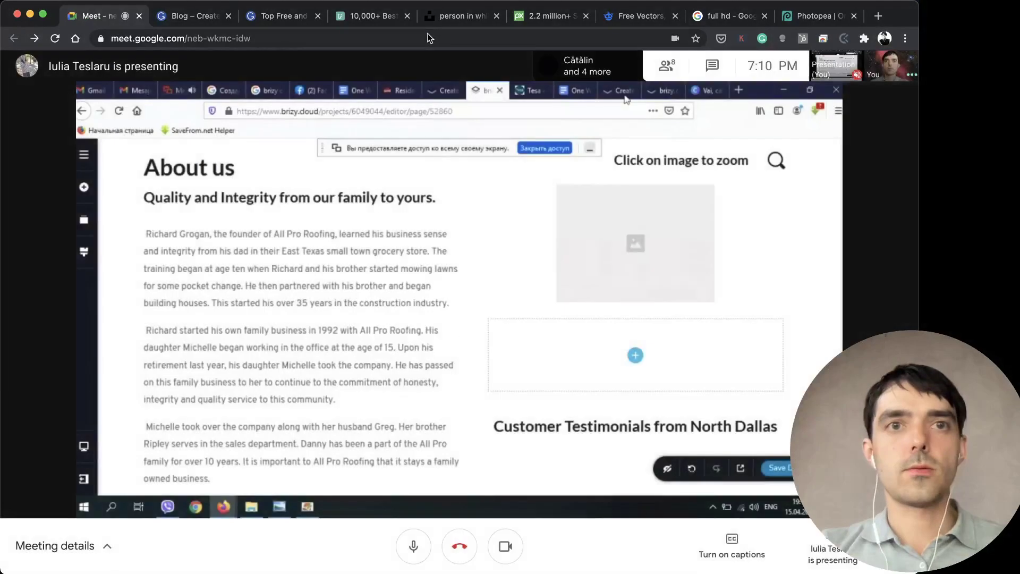
pyautogui.middleClick(285, 16)
pyautogui.middleClick(284, 16)
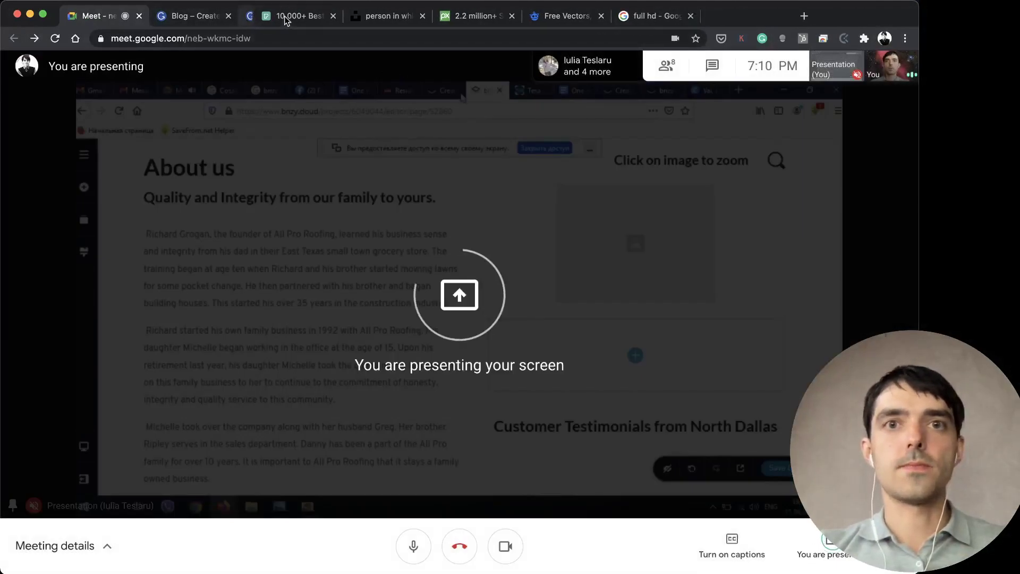
pyautogui.middleClick(285, 16)
pyautogui.middleClick(285, 15)
pyautogui.middleClick(284, 16)
pyautogui.middleClick(285, 16)
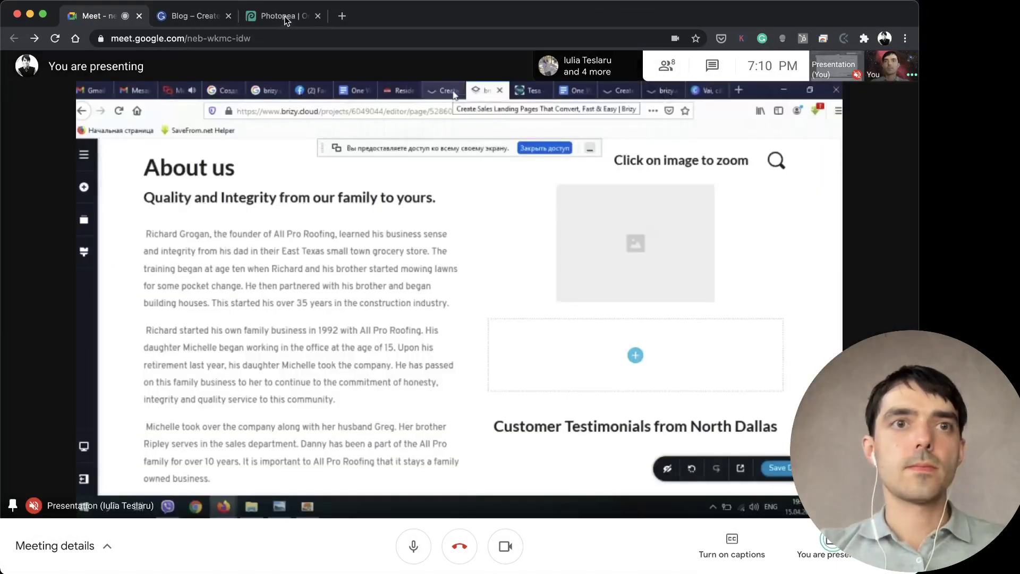
pyautogui.middleClick(243, 15)
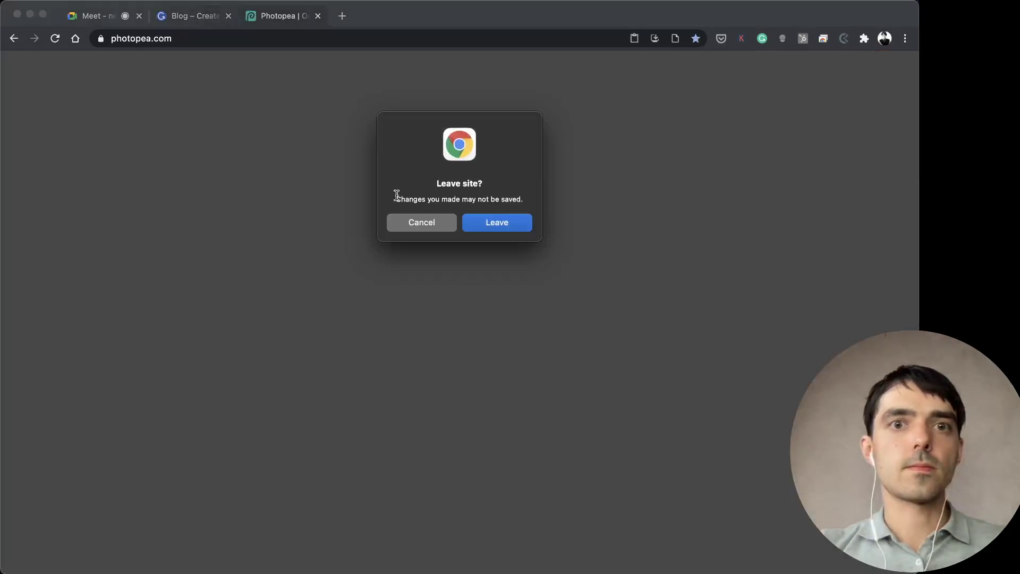
pyautogui.click(492, 226)
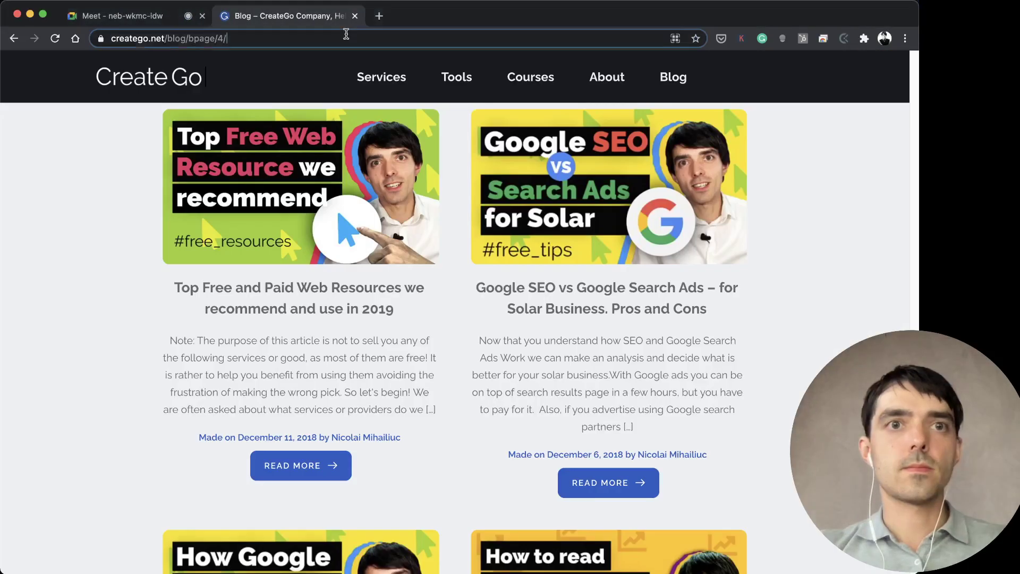
# Open the Brizy Cloud dashboard at brizy.cloud/dashboard in place of the CreateGo blog page
pyautogui.click(345, 37)
pyautogui.write('broz')
pyautogui.press('BackSpace')
pyautogui.press('BackSpace')
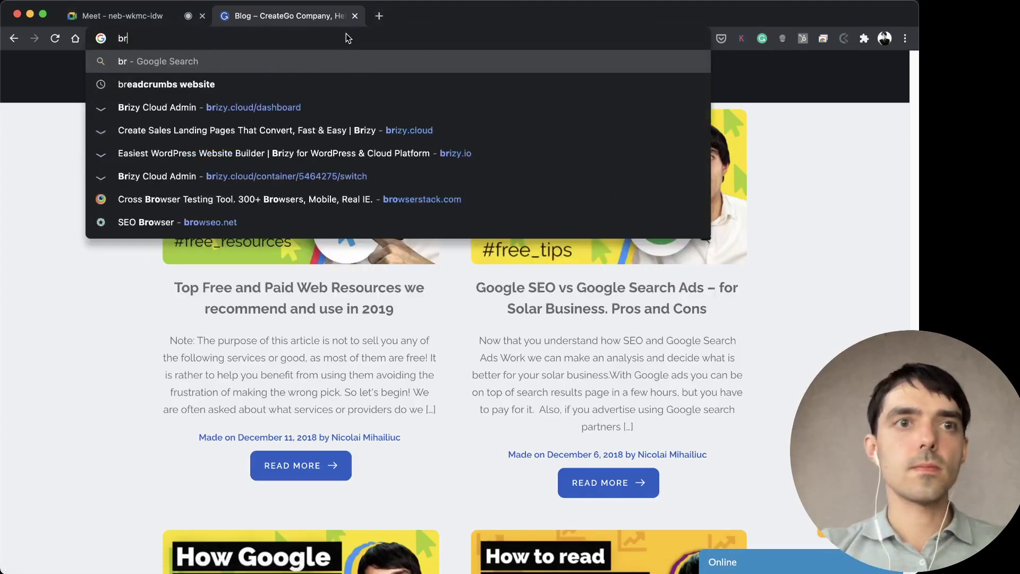
pyautogui.write('izy.cloud/dashboard')
pyautogui.press('Return')
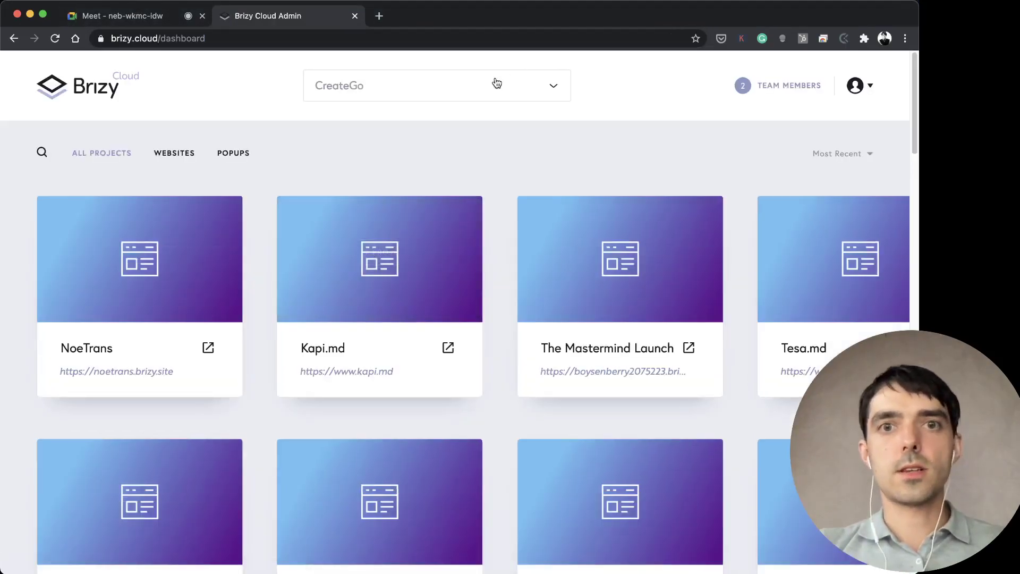
# Find "allpro" on the dashboard and open the AllProRoof project for editing
pyautogui.scroll(-5, 466, 136)
pyautogui.press('super+f')
pyautogui.write('tesa')
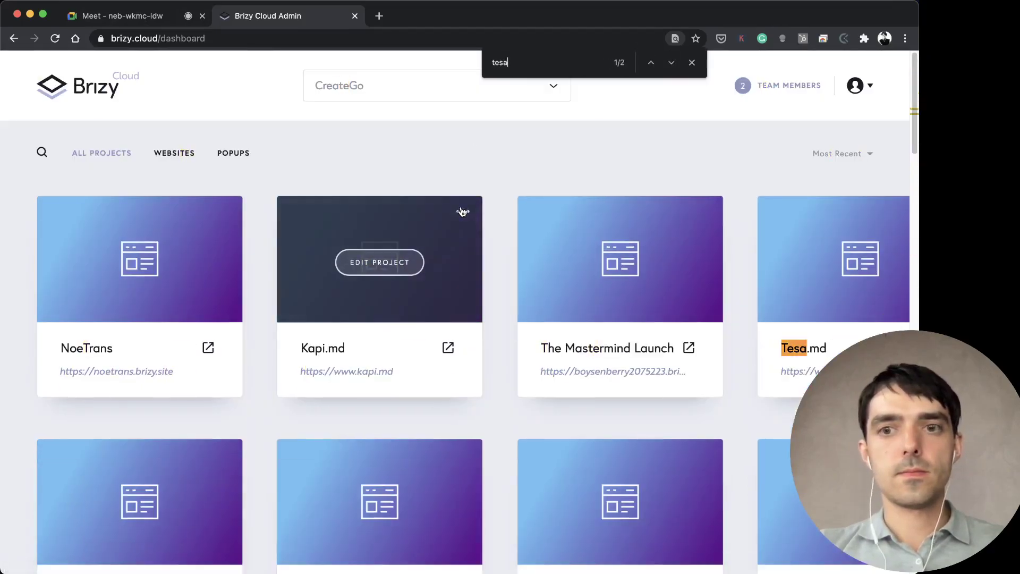
pyautogui.press('super+a')
pyautogui.press('BackSpace')
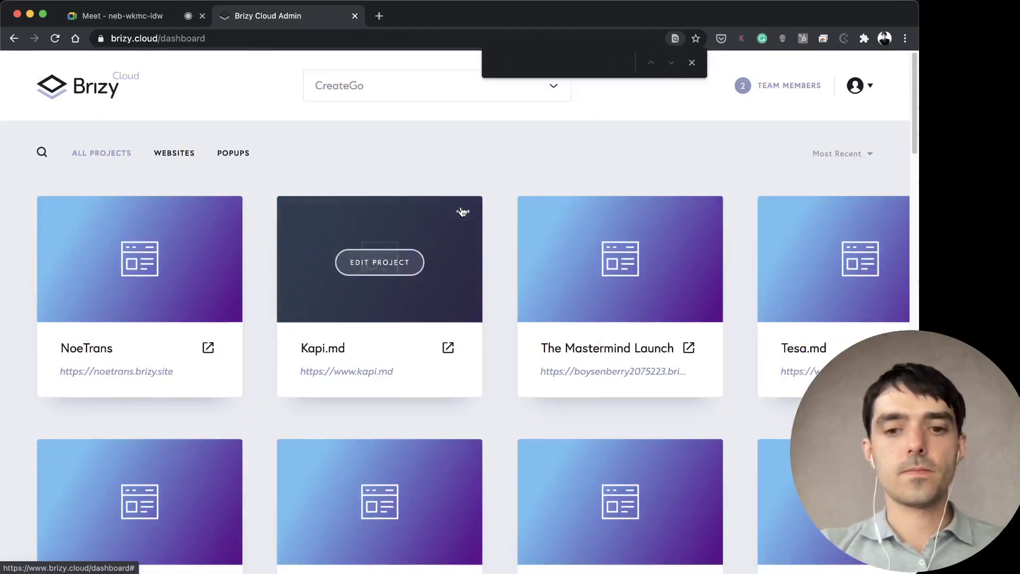
pyautogui.write('allpro')
pyautogui.moveTo(547, 223)
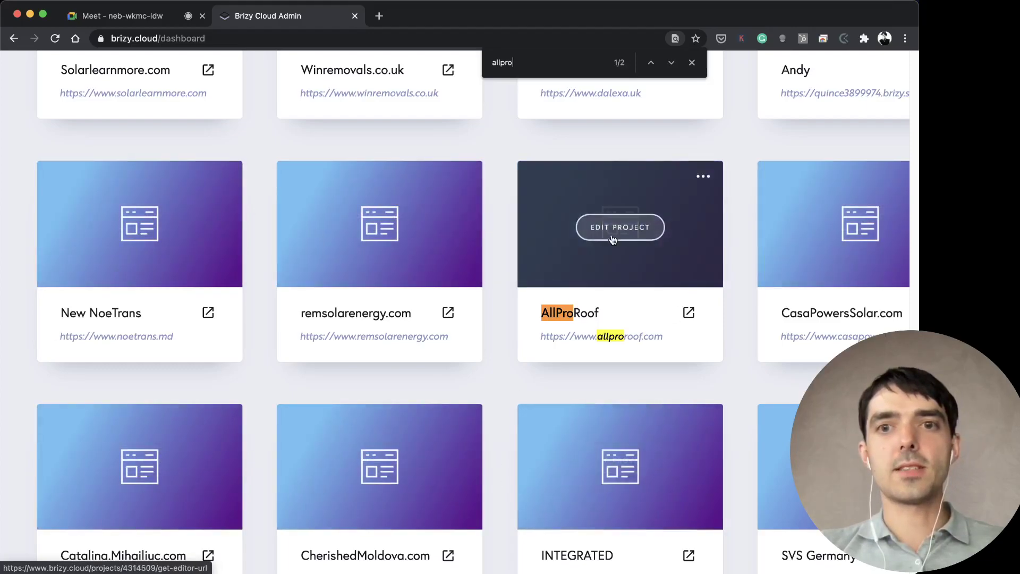
pyautogui.click(614, 228)
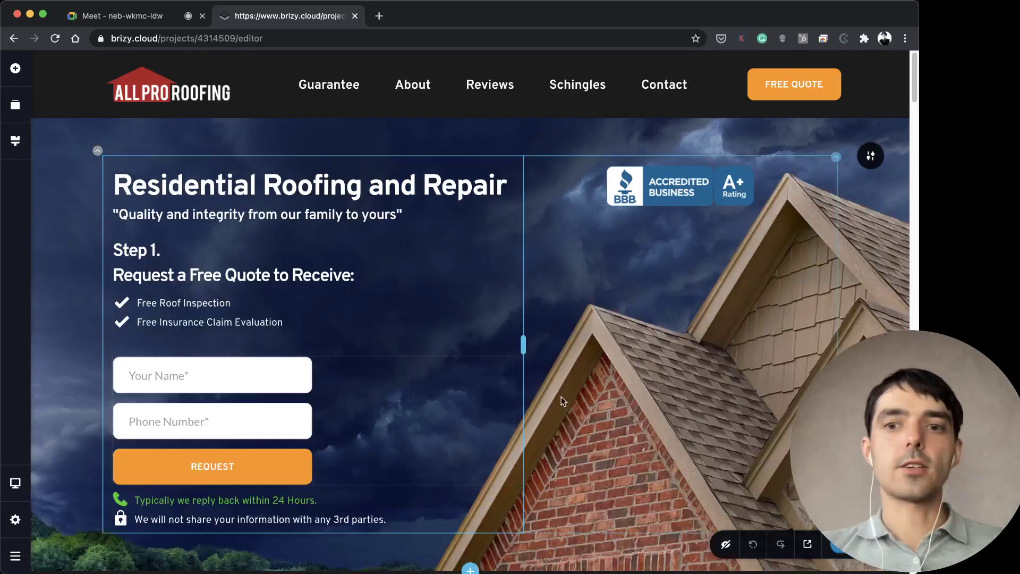
# Open the embed code of the Yelp review in the REAL Reviews section
pyautogui.scroll(-15, 353, 253)
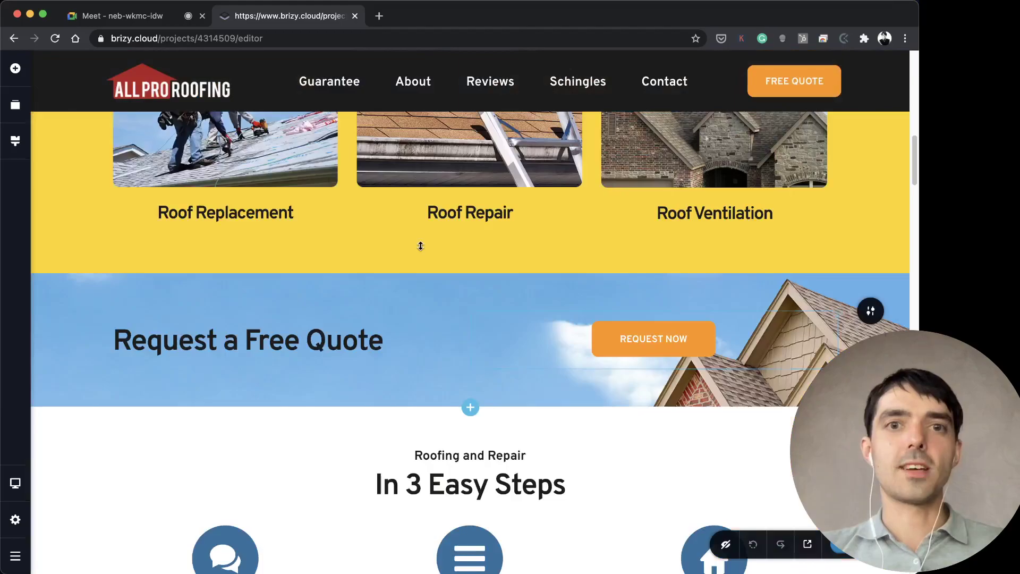
pyautogui.scroll(-6, 419, 244)
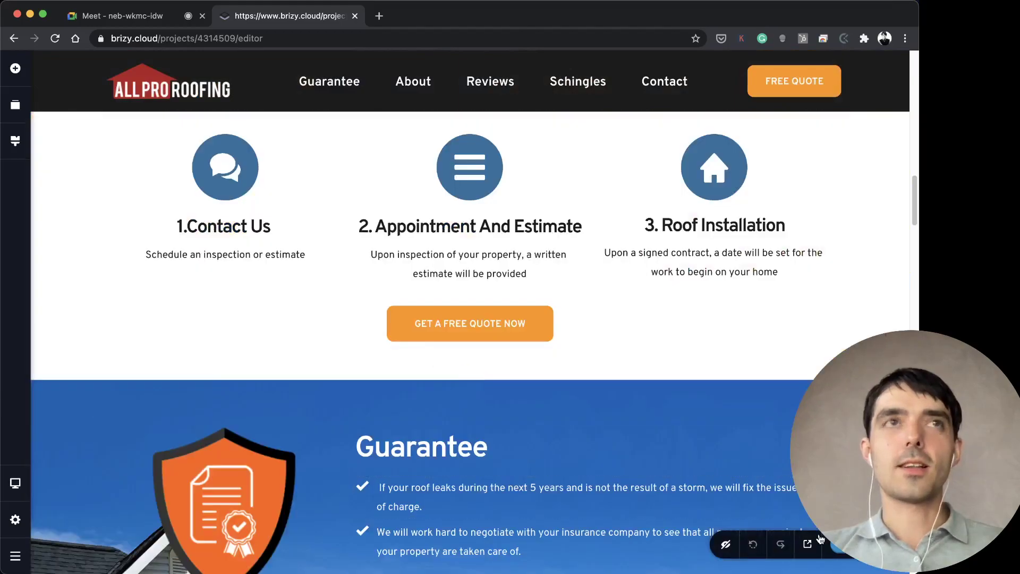
pyautogui.scroll(-12, 356, 372)
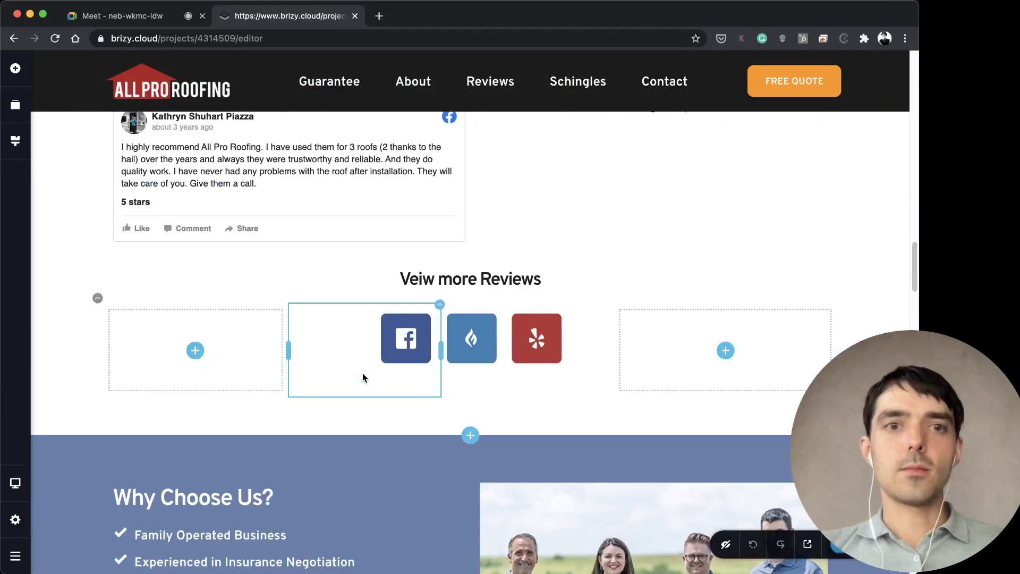
pyautogui.scroll(2, 362, 378)
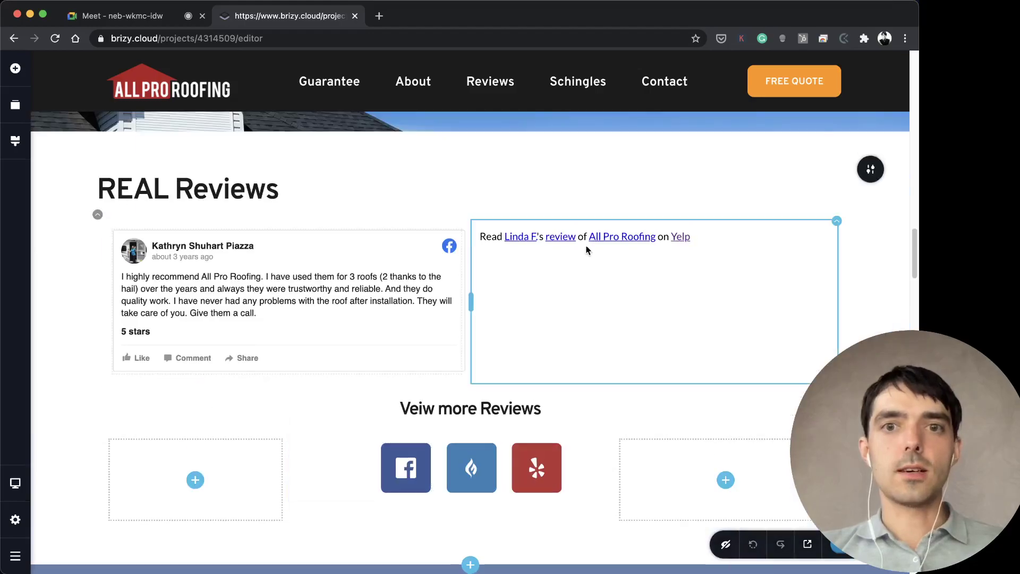
pyautogui.click(582, 239)
pyautogui.click(587, 270)
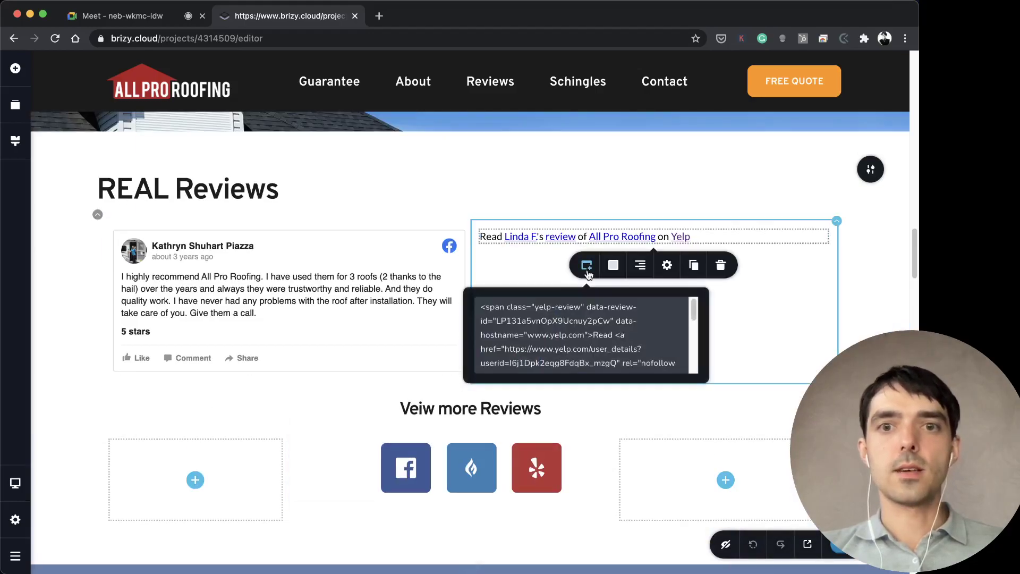
# Examine the Yelp review's full embed code, closing it by selecting the Facebook review embed beside it
pyautogui.press('super+a')
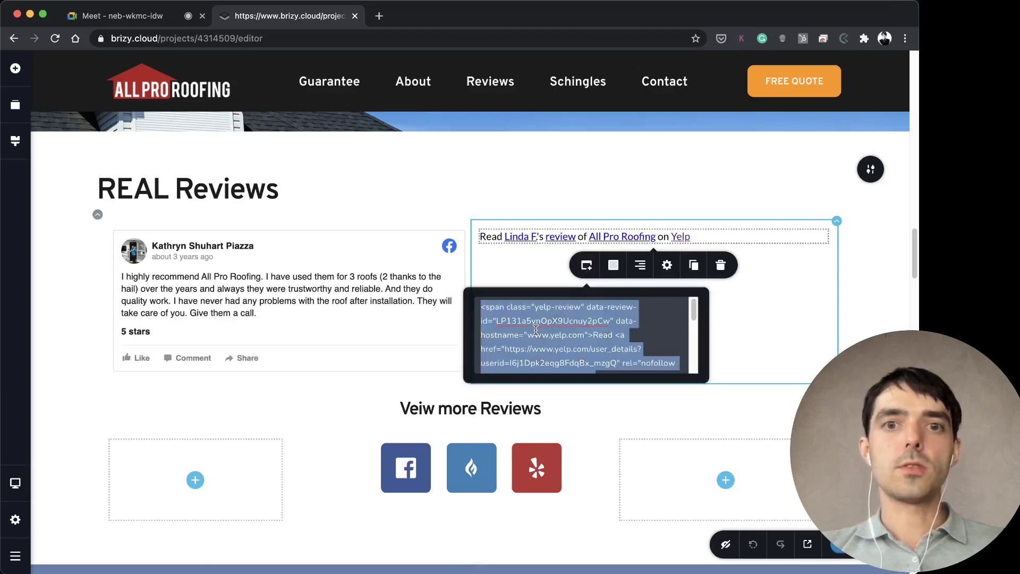
pyautogui.click(536, 321)
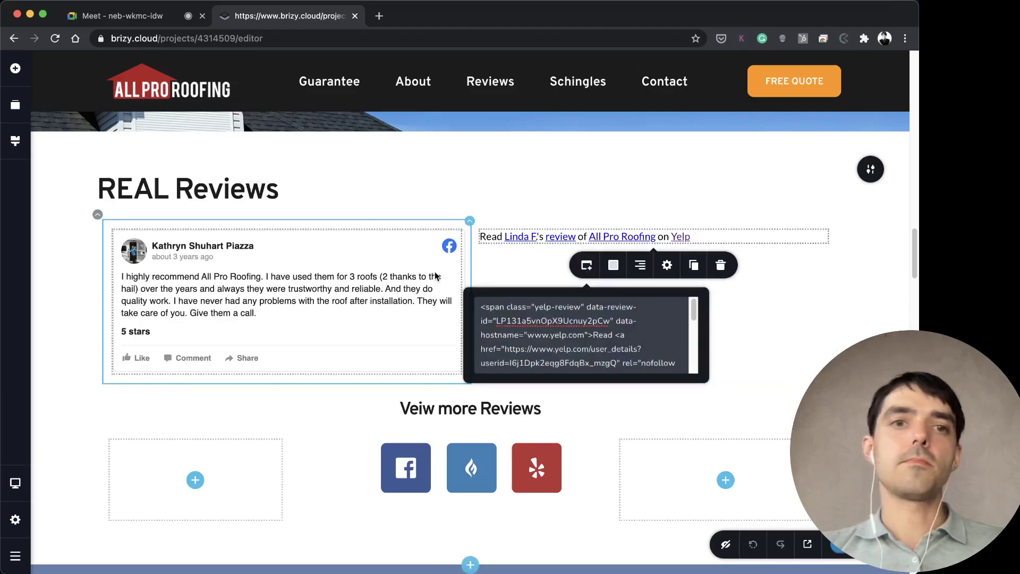
pyautogui.click(375, 263)
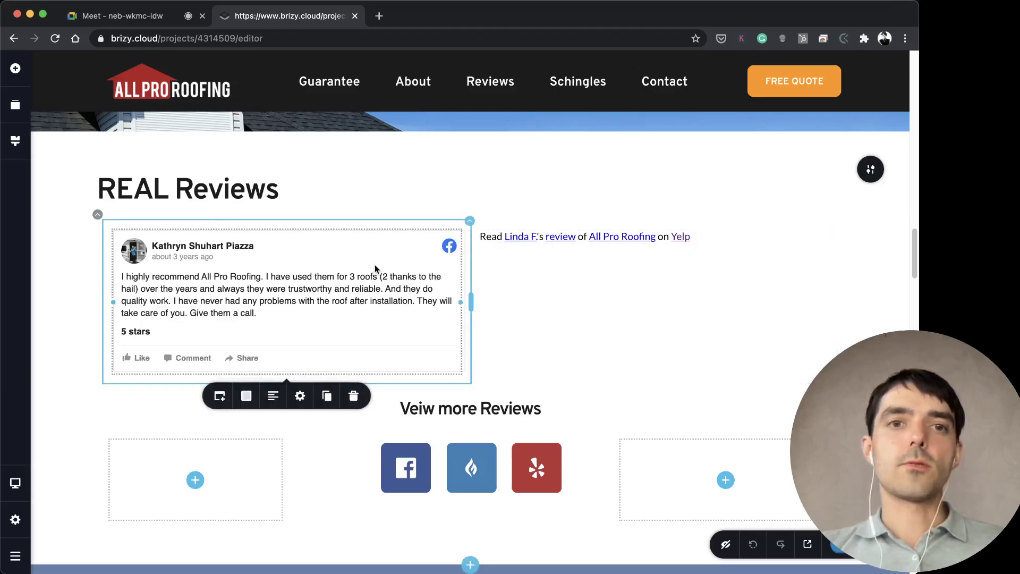
# Open the live allproroof.com page in a new tab and find its REAL Reviews section
pyautogui.click(807, 544)
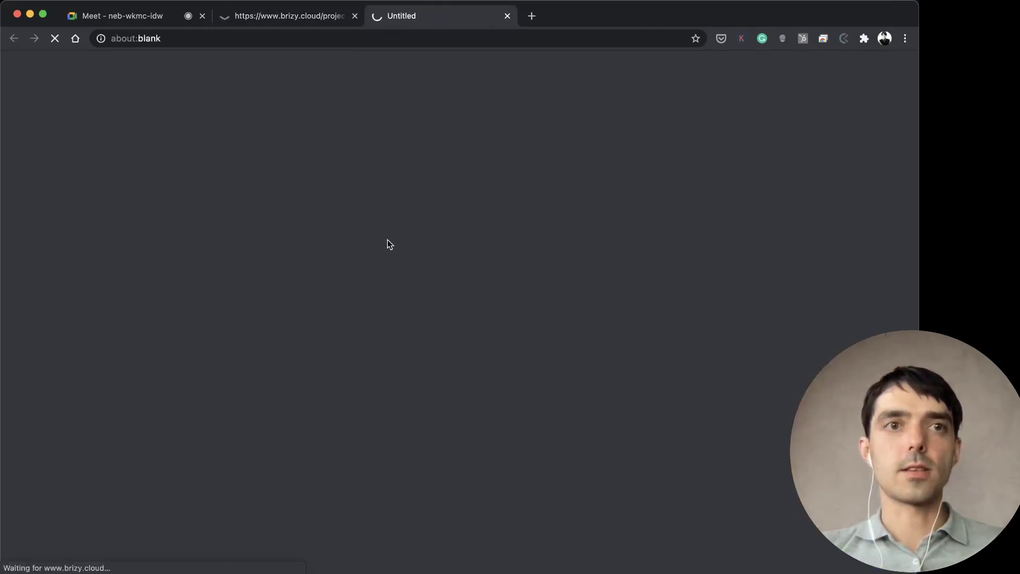
pyautogui.scroll(-15, 450, 390)
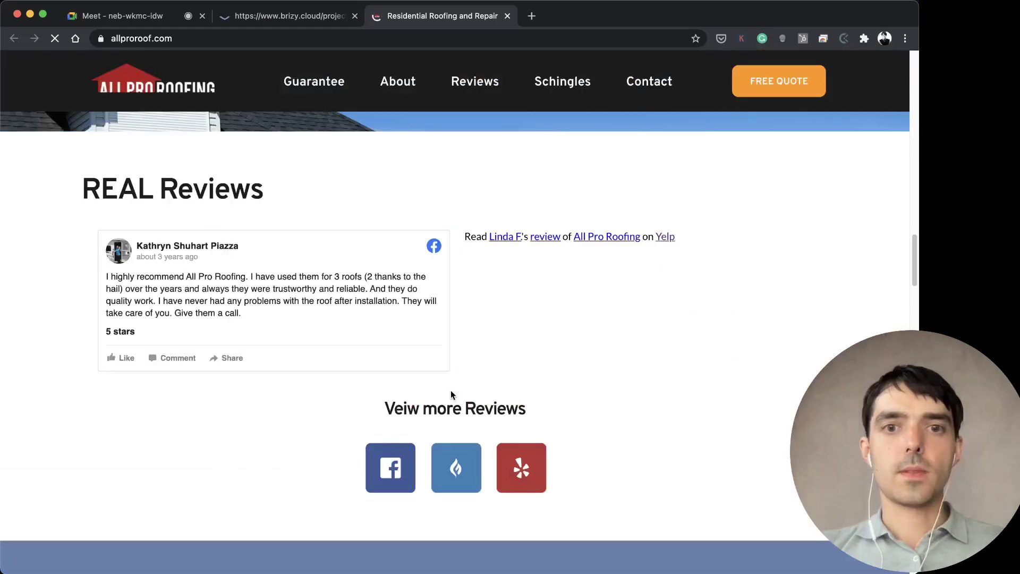
pyautogui.scroll(10, 452, 392)
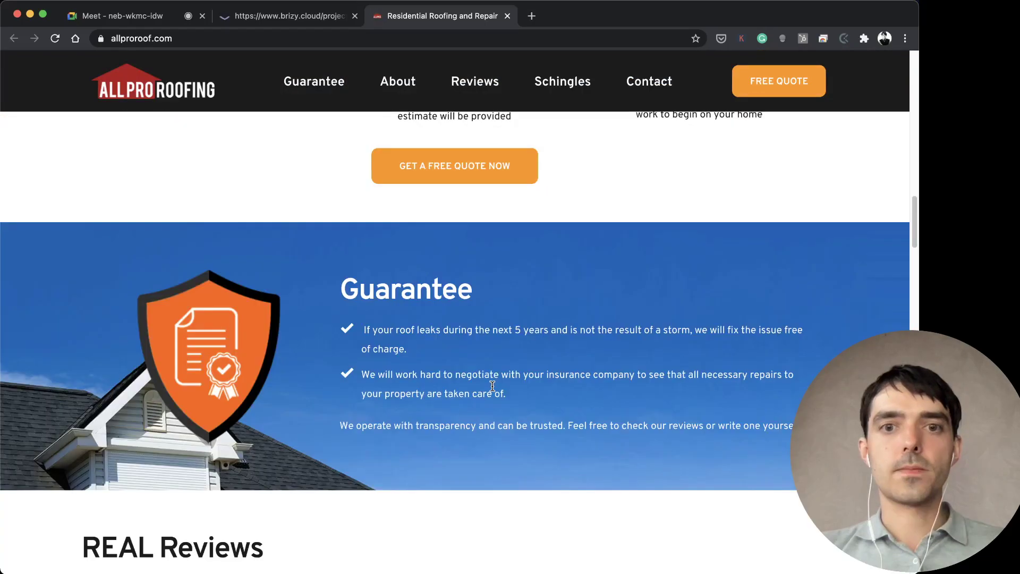
pyautogui.scroll(-5, 493, 386)
# Open the All Pro Roofing Yelp listing from the embedded review and find the five-star review dated 9/30/2013
pyautogui.click(505, 359)
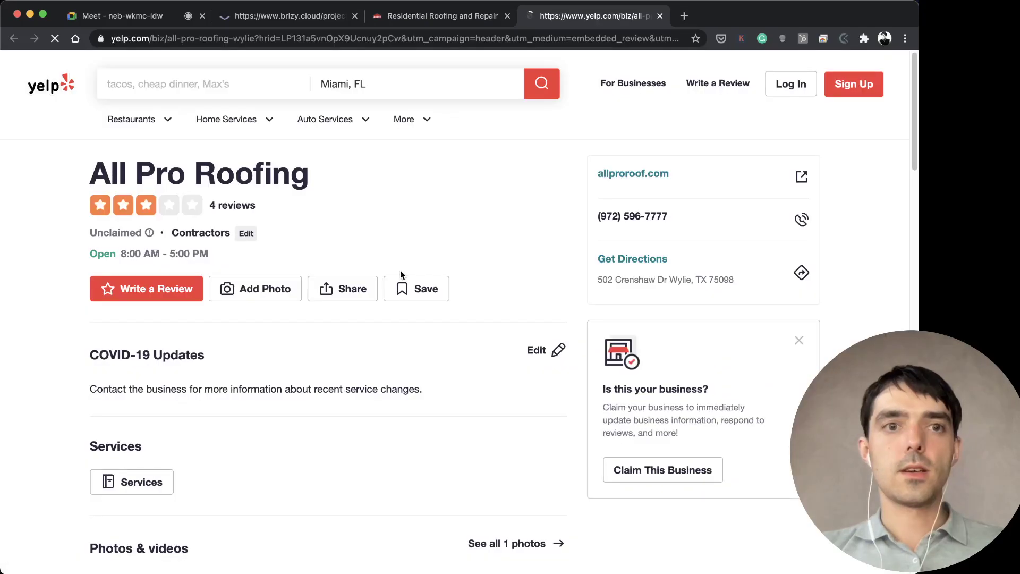
pyautogui.scroll(-10, 198, 365)
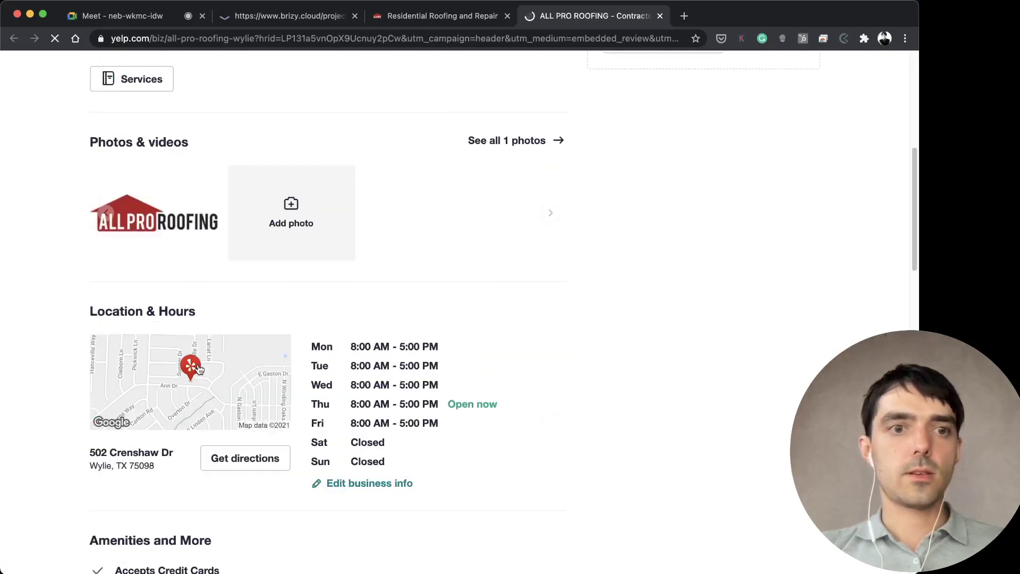
pyautogui.scroll(-10, 198, 366)
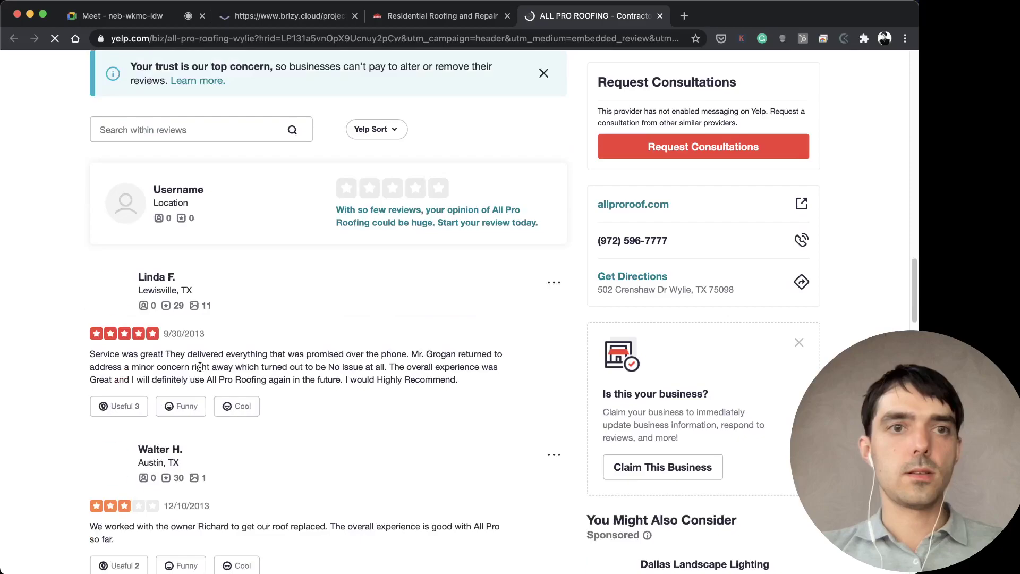
pyautogui.scroll(-1, 200, 365)
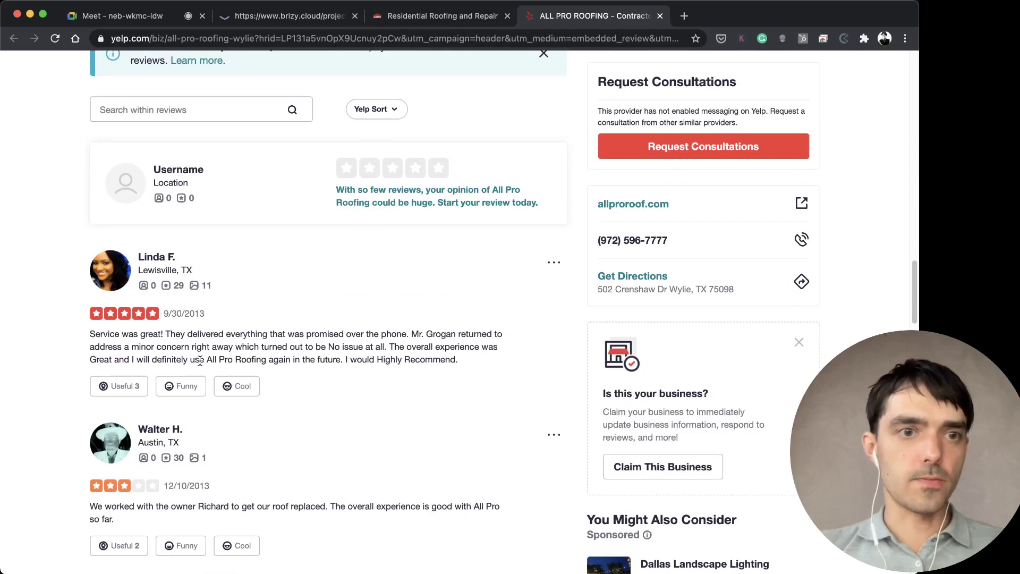
pyautogui.scroll(-1, 199, 361)
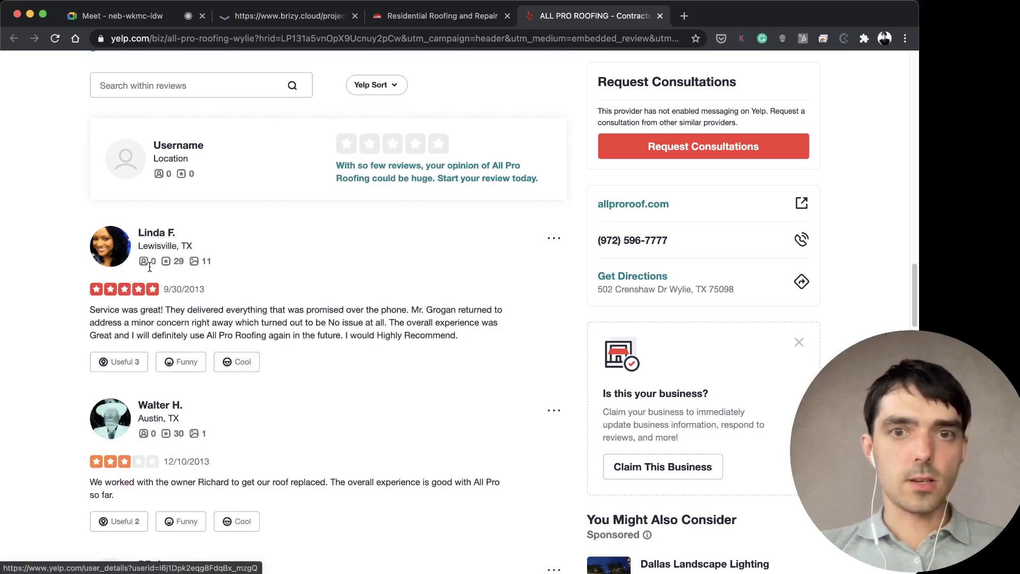
# Open the Embed review dialog for the five-star Yelp review and select its embedding code
pyautogui.click(553, 240)
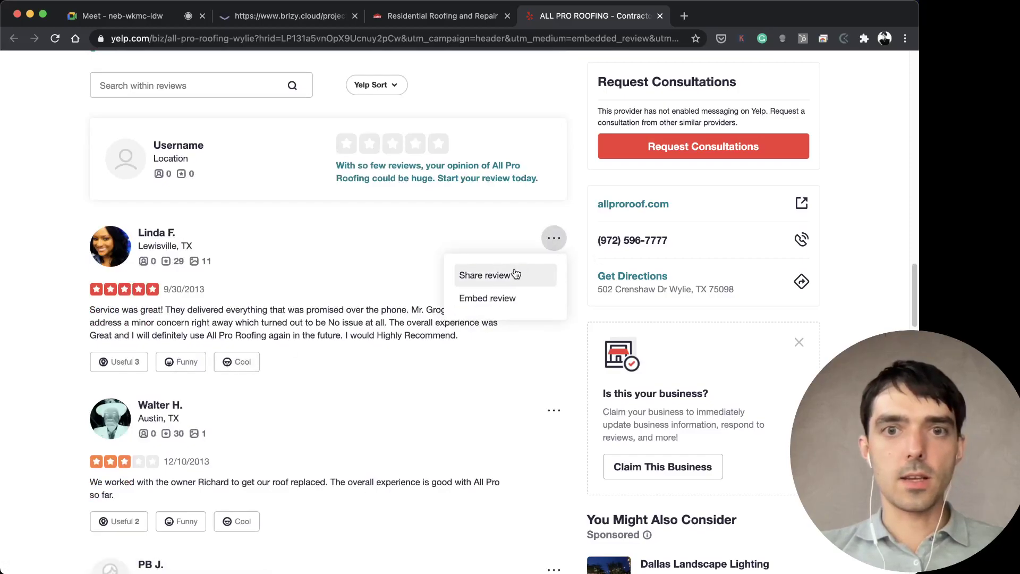
pyautogui.click(471, 301)
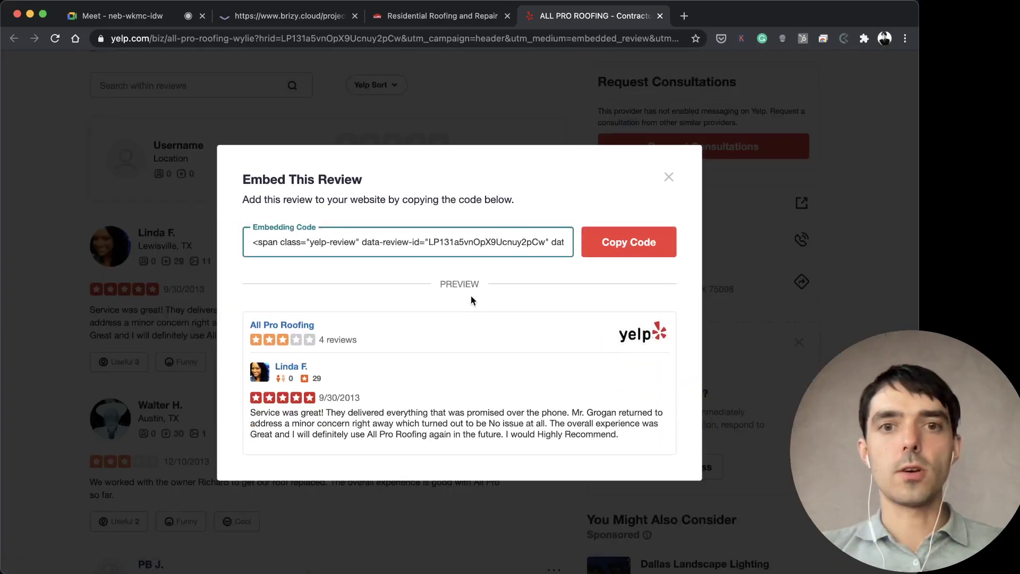
pyautogui.click(466, 245)
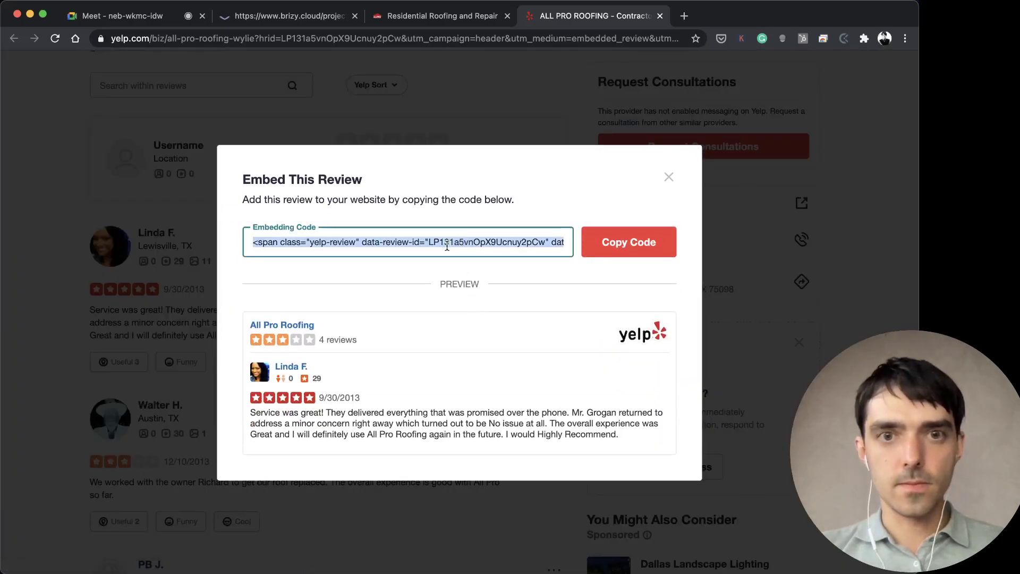
pyautogui.rightClick(391, 235)
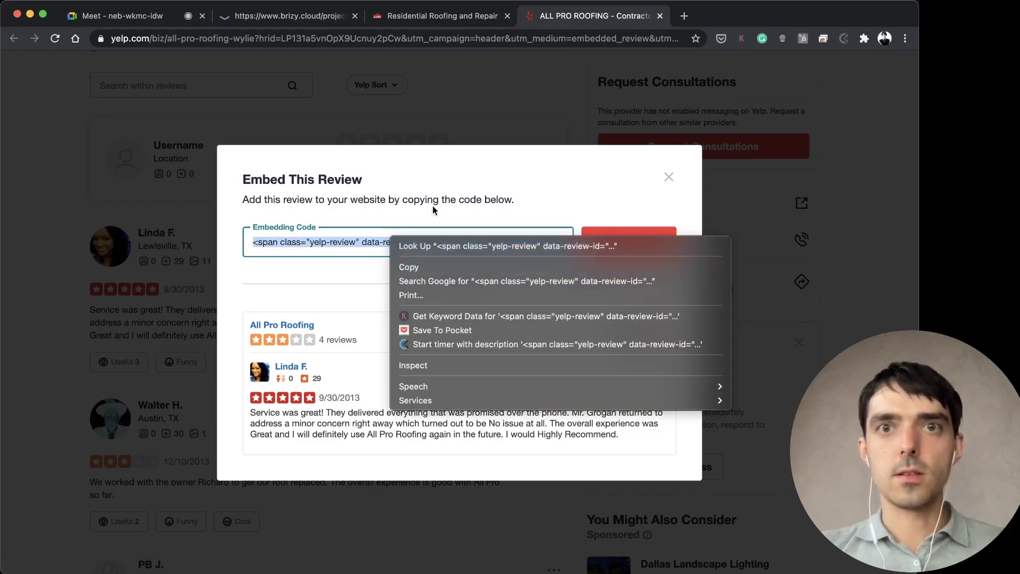
# Compare the Yelp review embedded on the live page with its Yelp original, closing the stray Yelp tab and the embed dialog
pyautogui.click(470, 17)
pyautogui.click(624, 430)
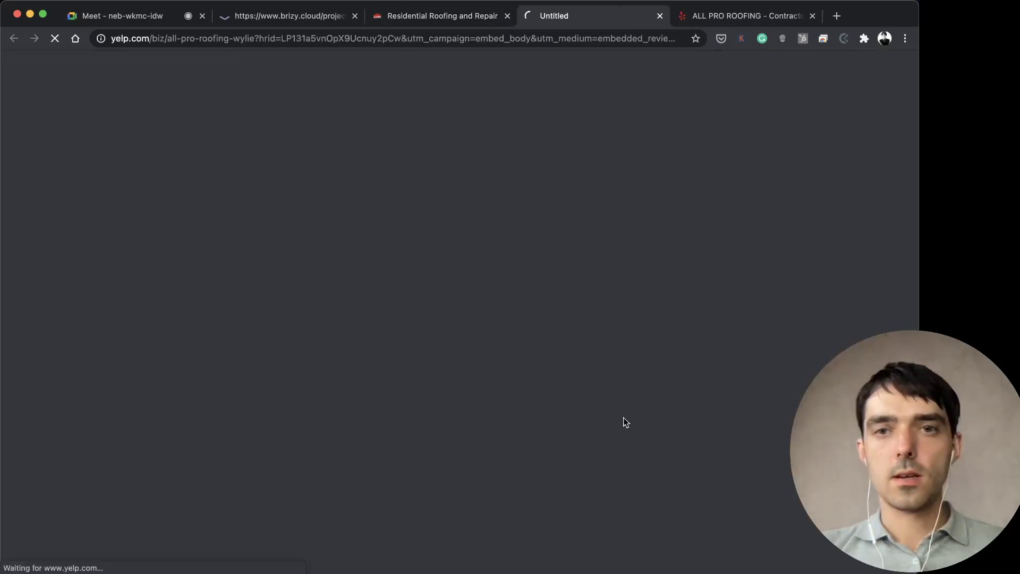
pyautogui.press('super+w')
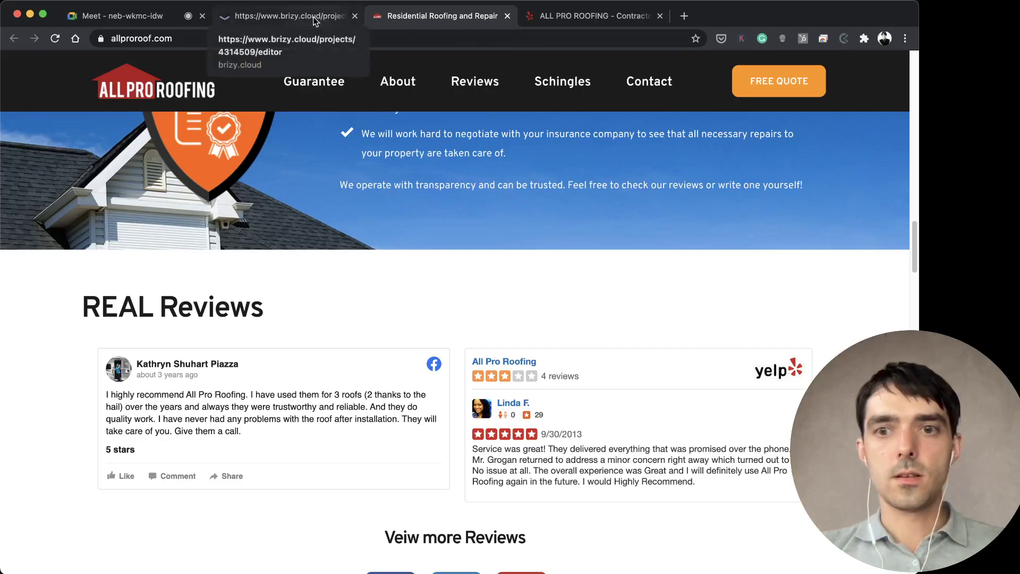
pyautogui.click(563, 16)
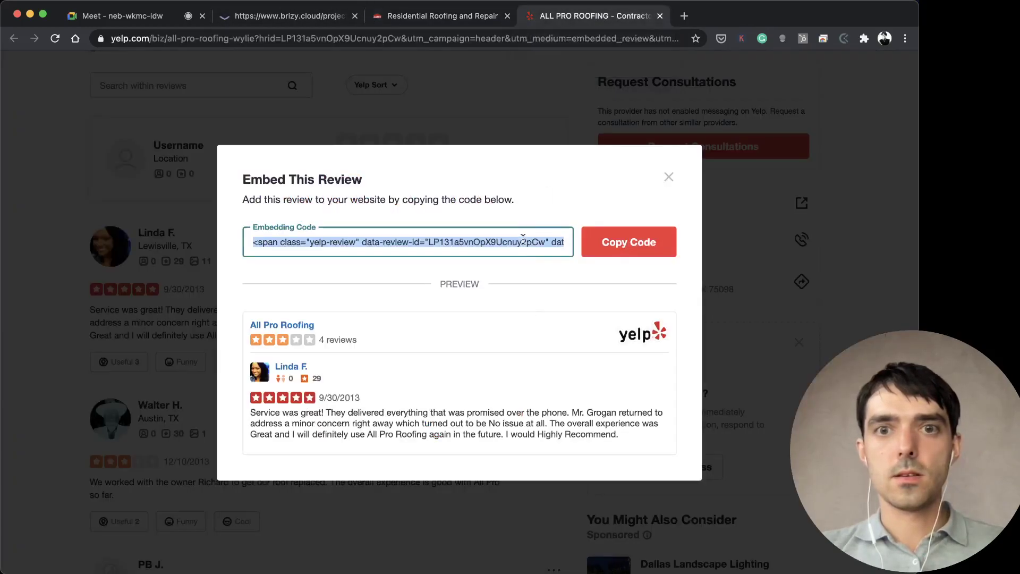
pyautogui.click(669, 177)
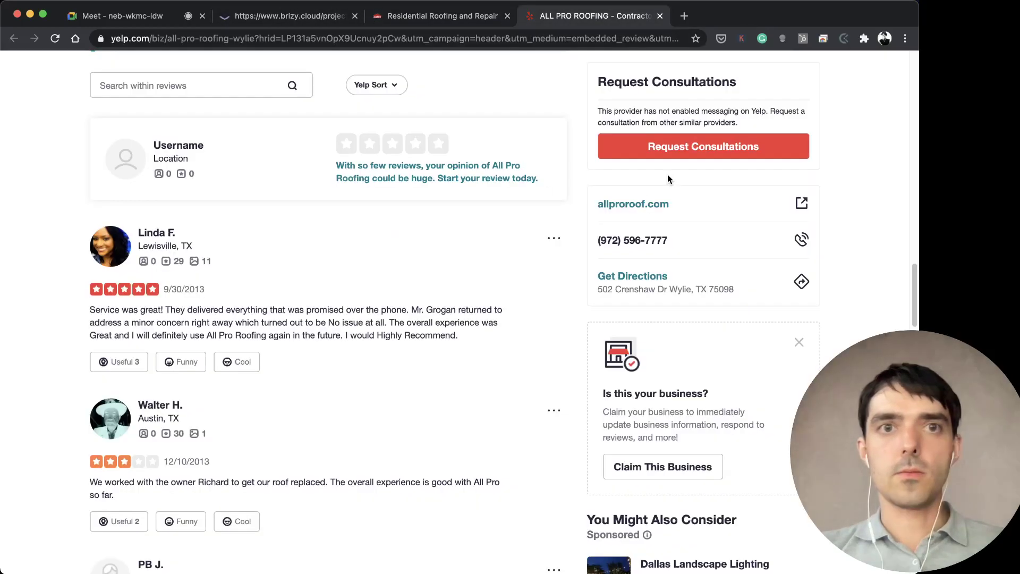
pyautogui.click(398, 13)
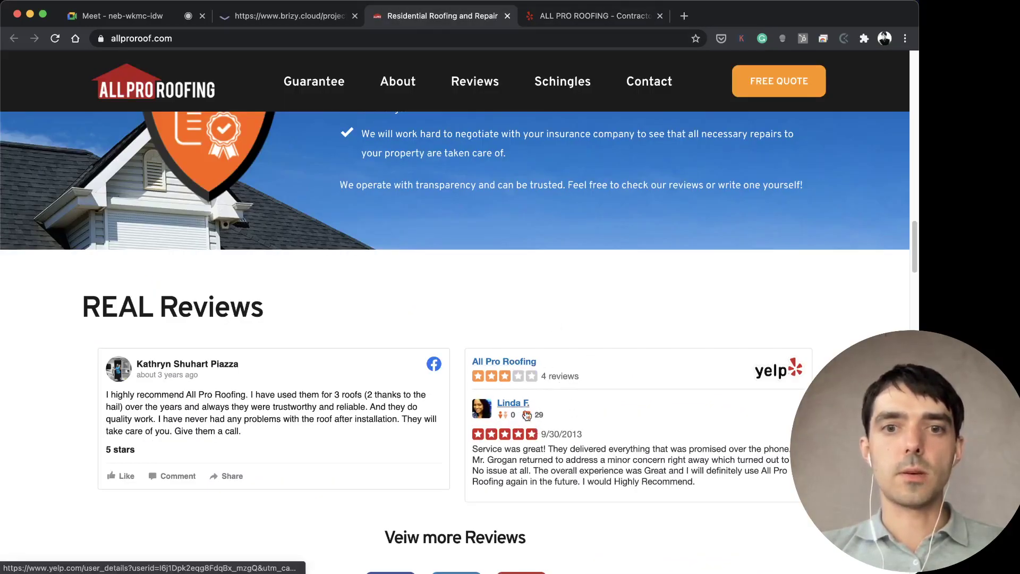
pyautogui.click(574, 14)
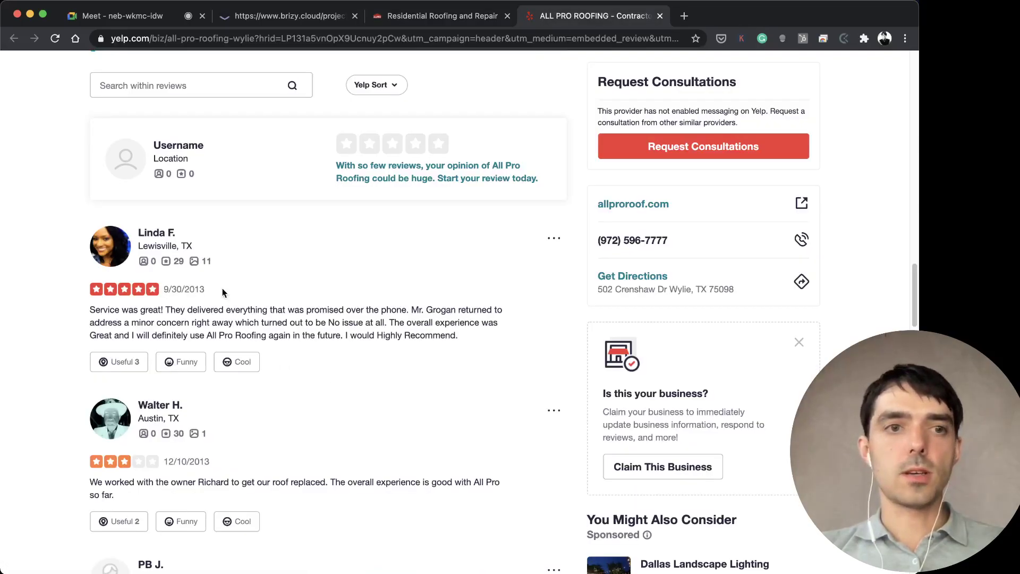
# Read through the All Pro Roofing reviews on Yelp, returning to the five-star review dated 9/30/2013
pyautogui.scroll(5, 216, 277)
pyautogui.scroll(-10, 215, 237)
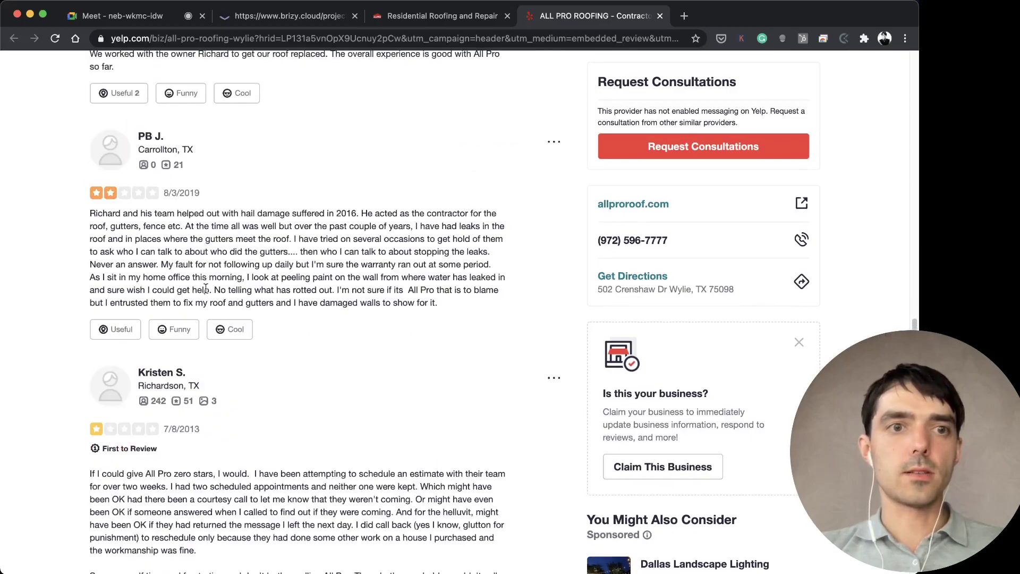
pyautogui.scroll(-8, 205, 289)
pyautogui.scroll(9, 204, 333)
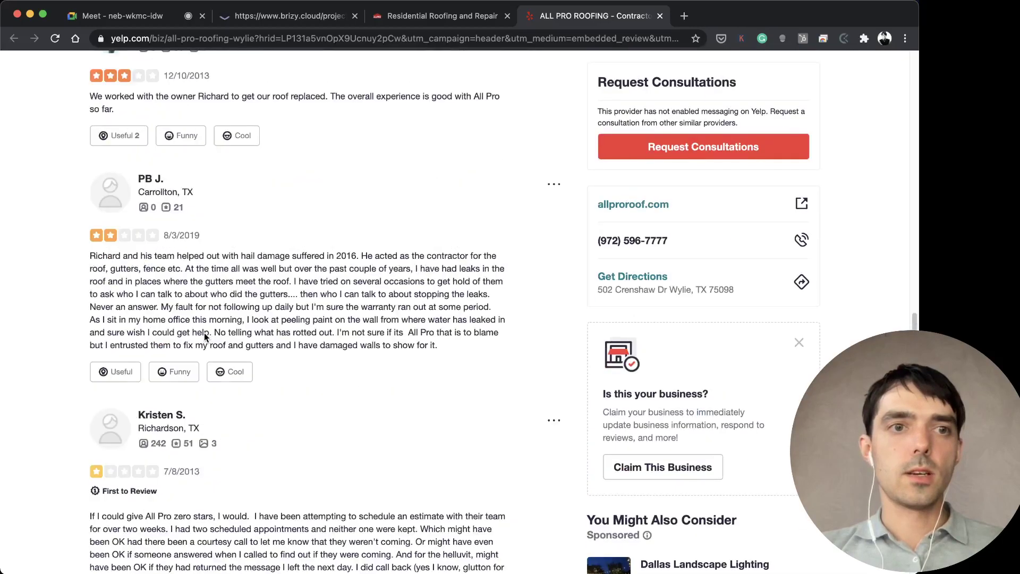
pyautogui.scroll(8, 204, 333)
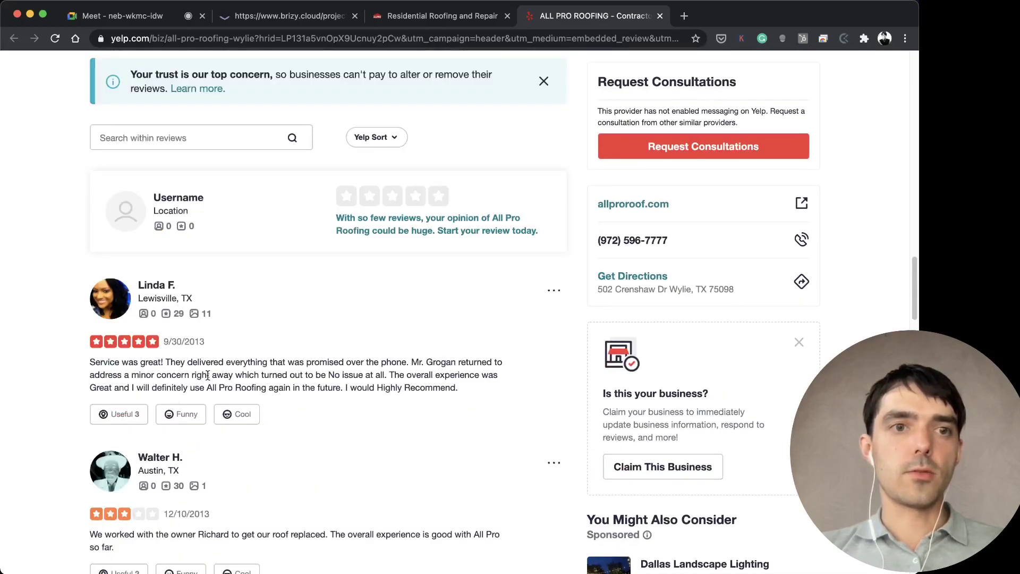
pyautogui.moveTo(141, 362); pyautogui.dragTo(255, 378)
pyautogui.click(255, 377)
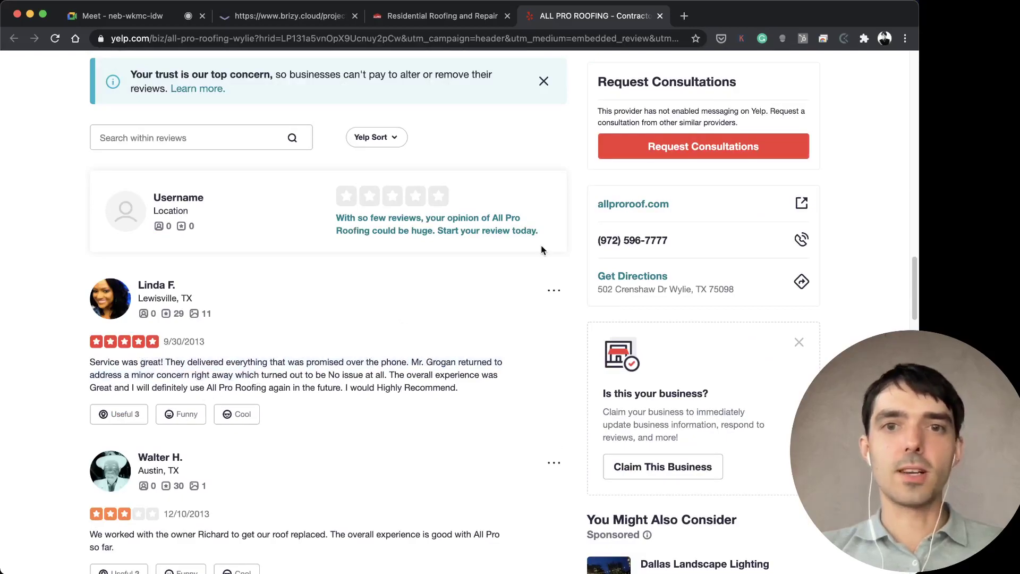
# Copy the embedding code of the five-star Yelp review dated 9/30/2013
pyautogui.click(555, 293)
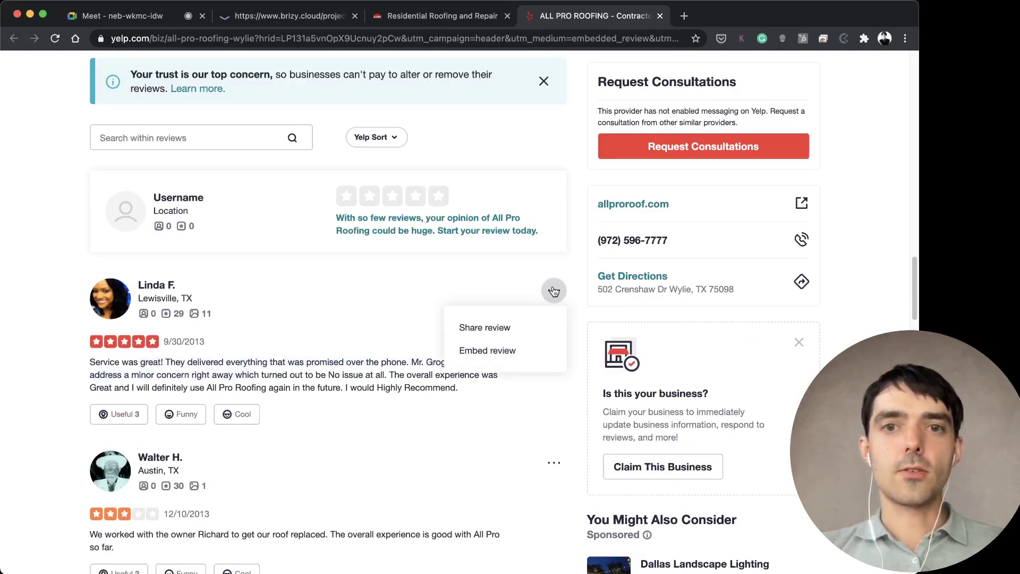
pyautogui.click(488, 352)
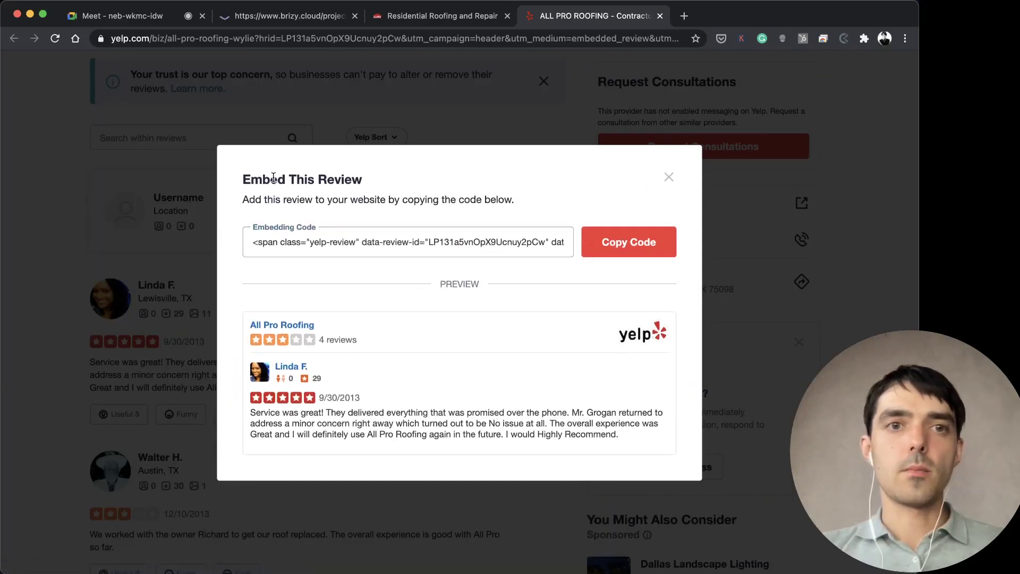
pyautogui.click(299, 242)
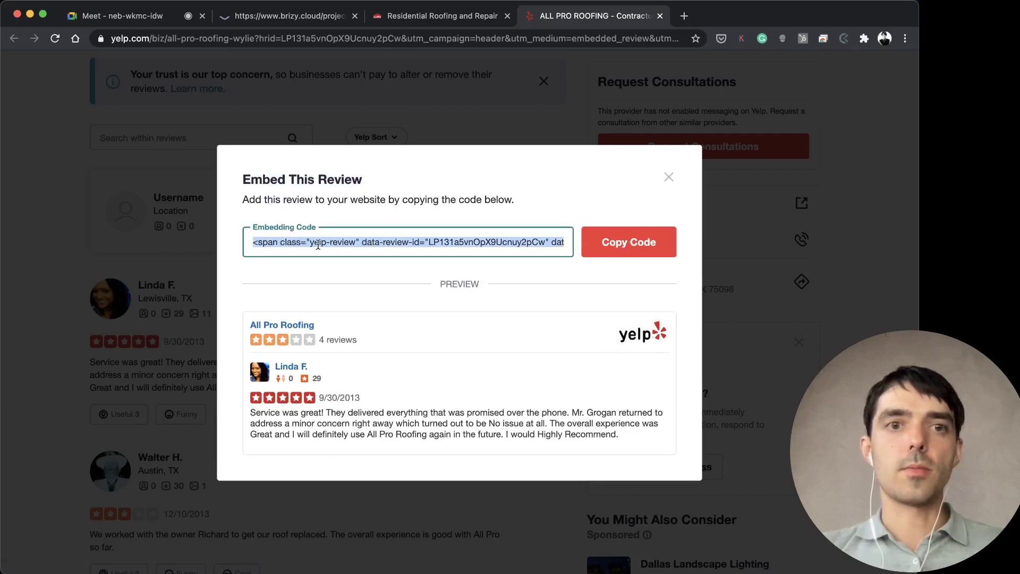
pyautogui.rightClick(318, 245)
pyautogui.click(340, 269)
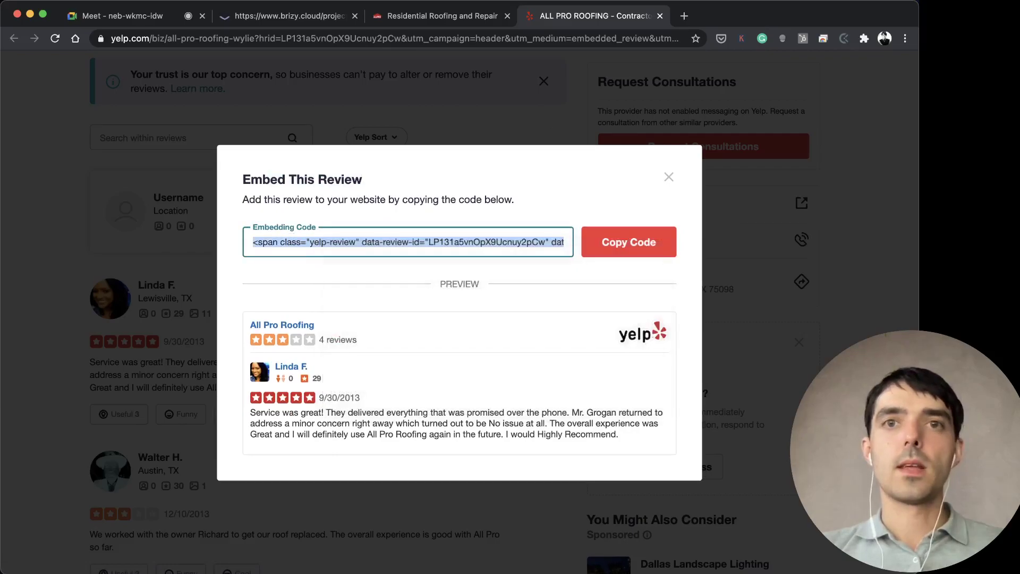
# Return to the Brizy editor, open the Yelp review embed's code and select all of it
pyautogui.click(317, 17)
pyautogui.click(579, 239)
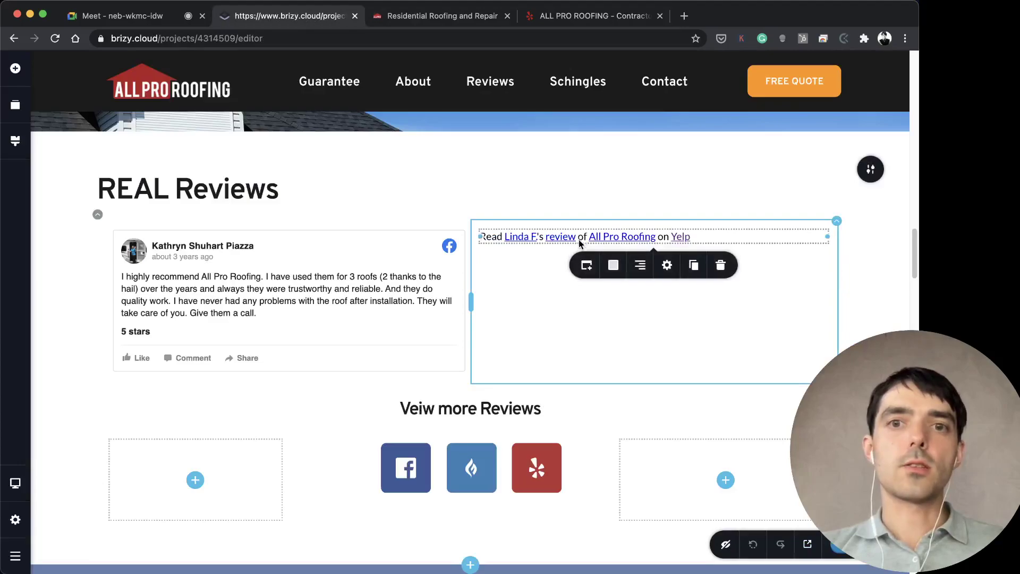
pyautogui.click(587, 265)
pyautogui.press('super+a')
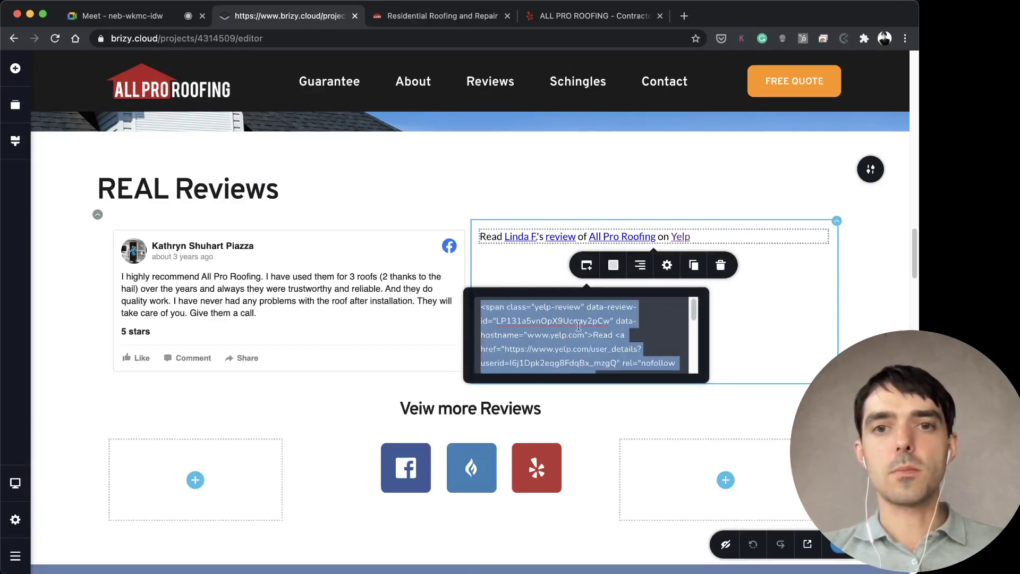
pyautogui.click(448, 333)
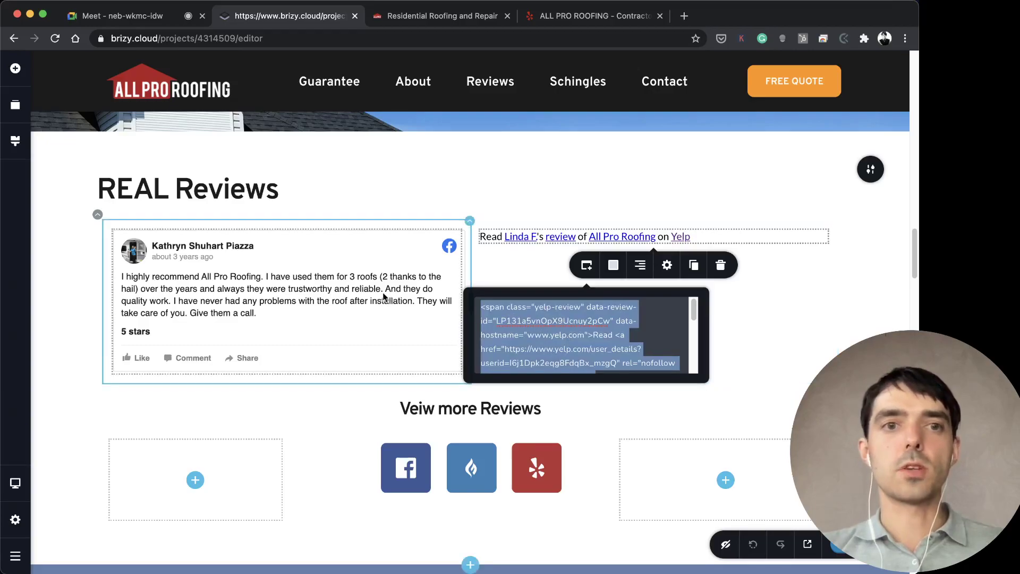
# Open the original Facebook post of the embedded review from the live page and choose to embed it
pyautogui.click(444, 17)
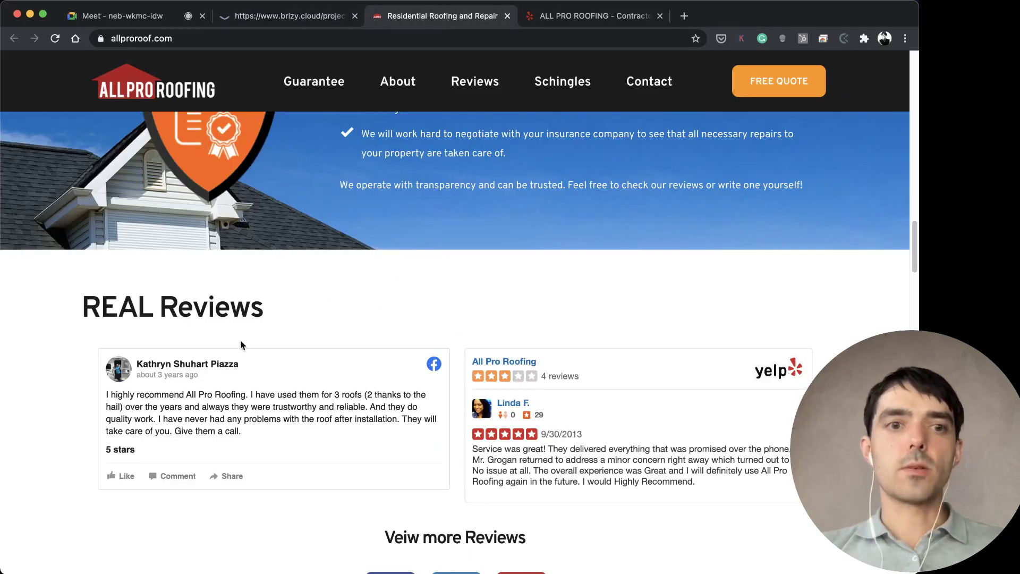
pyautogui.click(431, 364)
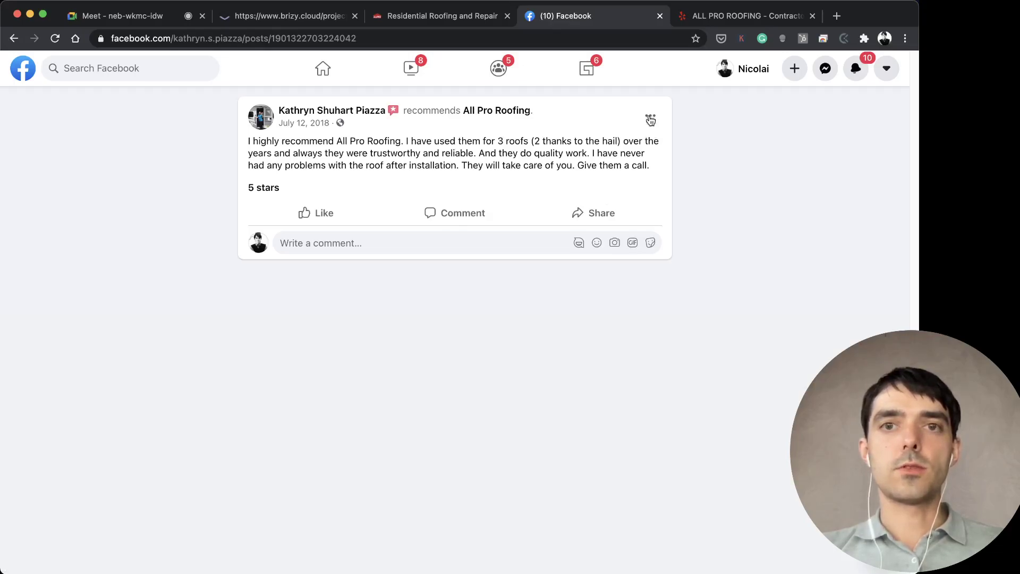
pyautogui.click(650, 118)
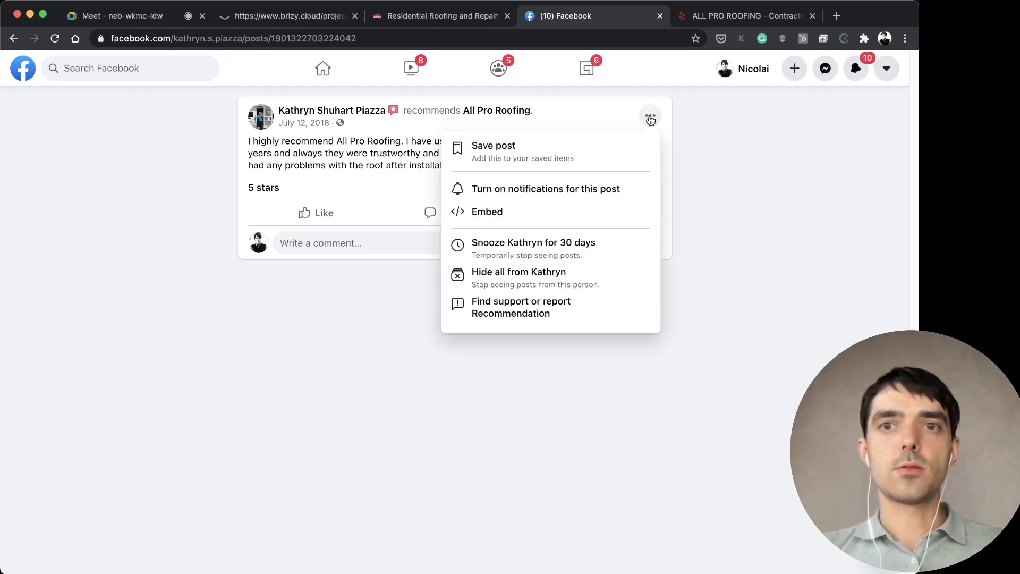
pyautogui.click(540, 222)
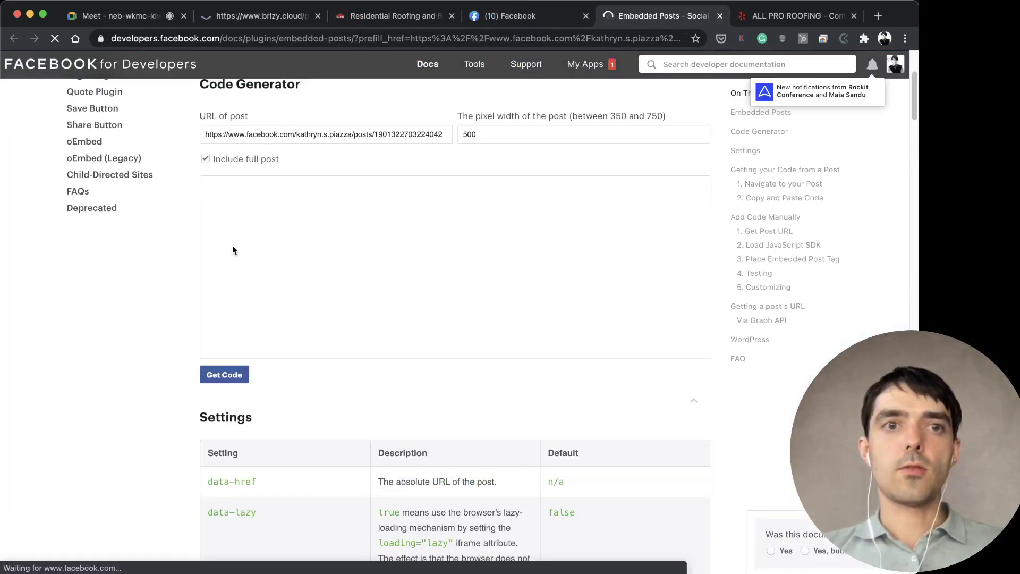
# Generate the post's IFrame embed code, select it, and close the open Facebook and Yelp tabs
pyautogui.click(232, 385)
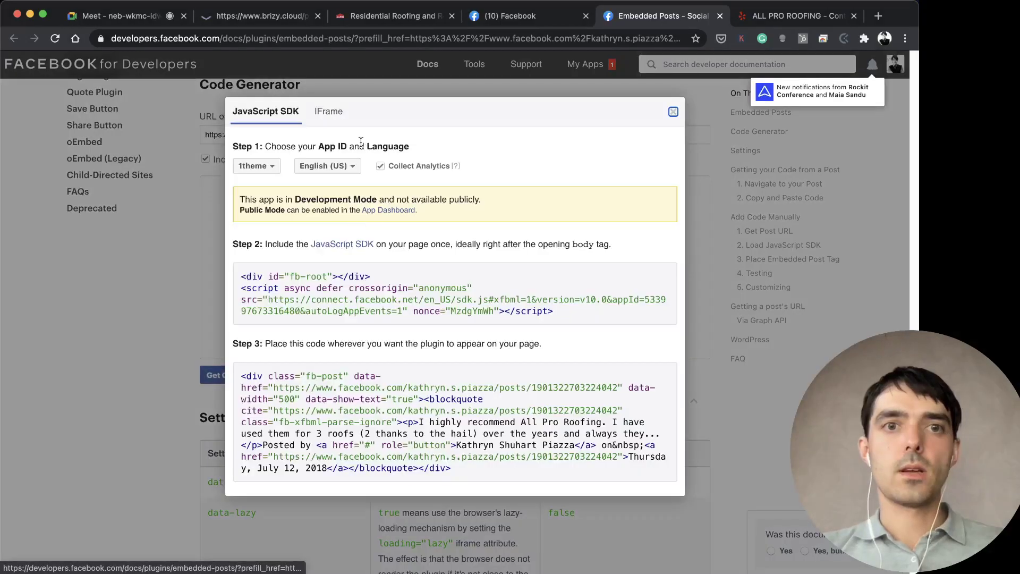
pyautogui.click(327, 112)
pyautogui.click(347, 287)
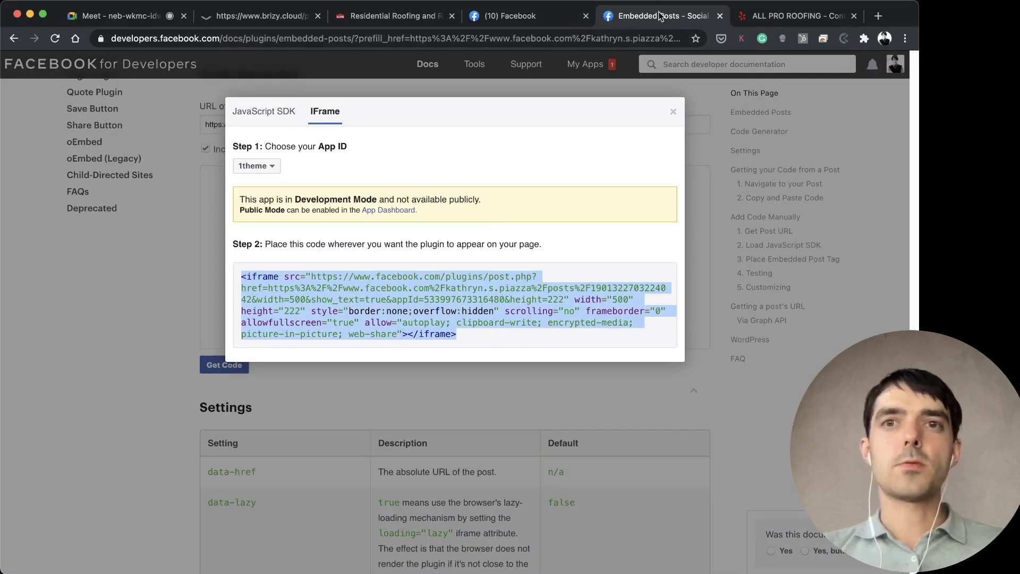
pyautogui.press('super+w')
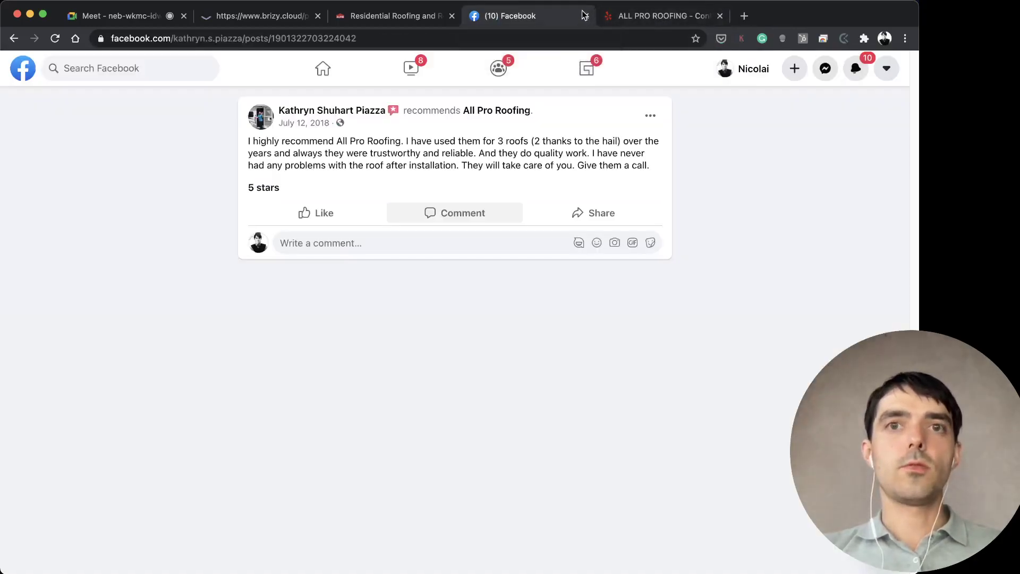
pyautogui.click(586, 15)
pyautogui.click(585, 15)
# Review the live page's Why Choose Us and About us sections, advancing the About us image carousel by one slide
pyautogui.scroll(-5, 314, 355)
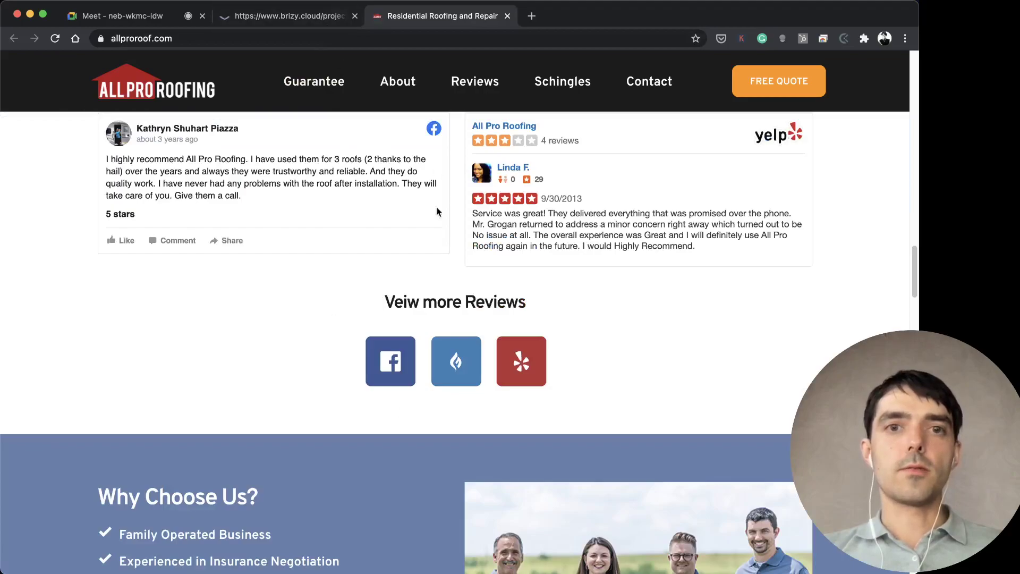
pyautogui.scroll(-8, 280, 374)
pyautogui.scroll(4, 240, 201)
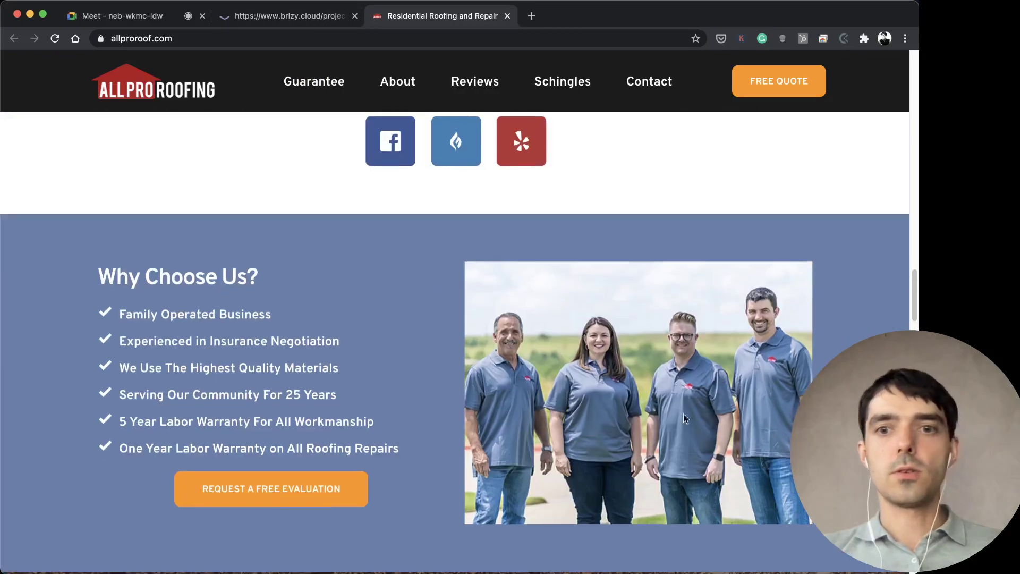
pyautogui.moveTo(431, 401); pyautogui.dragTo(786, 420)
pyautogui.click(797, 419)
pyautogui.scroll(20, 797, 420)
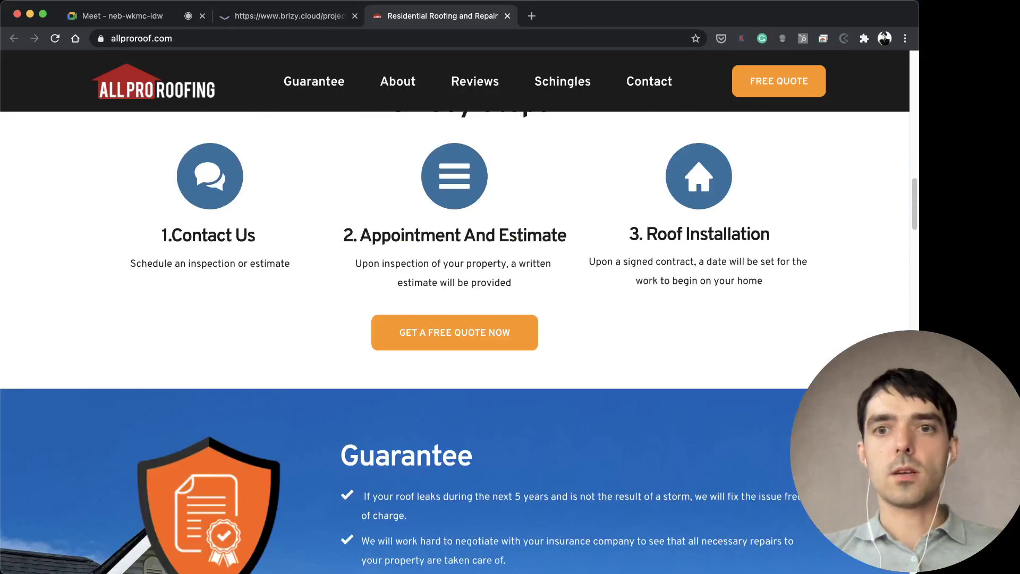
pyautogui.scroll(15, 455, 343)
pyautogui.scroll(-20, 454, 342)
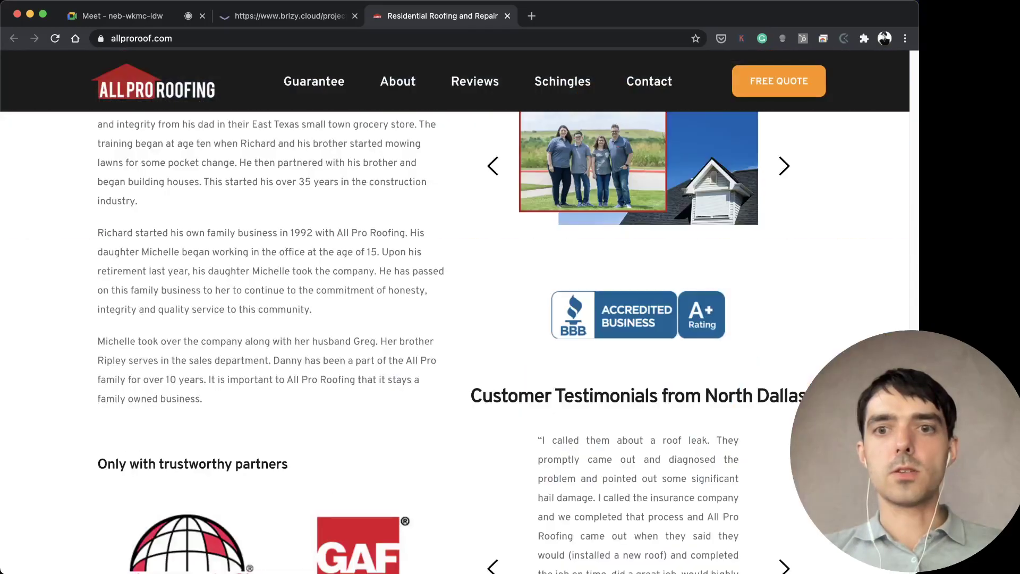
pyautogui.scroll(2, 772, 355)
pyautogui.click(783, 284)
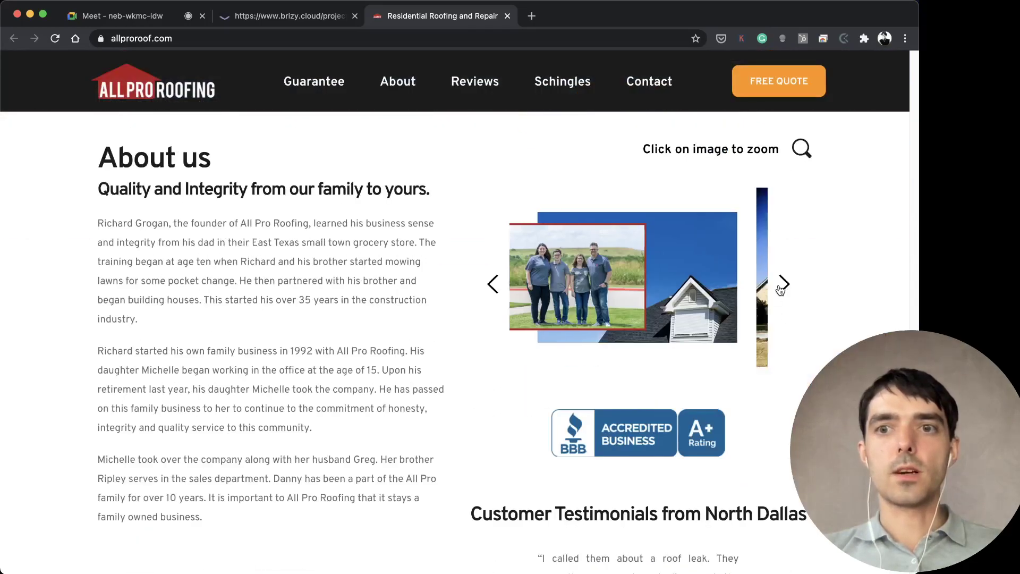
# Return to the Brizy editor and insert a Carousel element above the family photo inside the About us image carousel
pyautogui.click(266, 16)
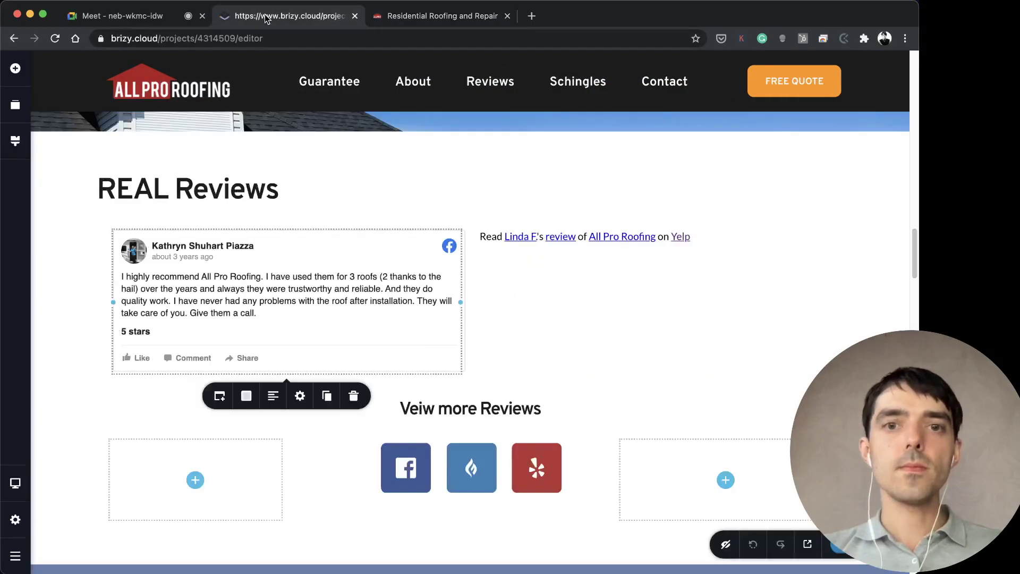
pyautogui.scroll(-8, 543, 302)
pyautogui.scroll(2, 550, 350)
pyautogui.click(656, 361)
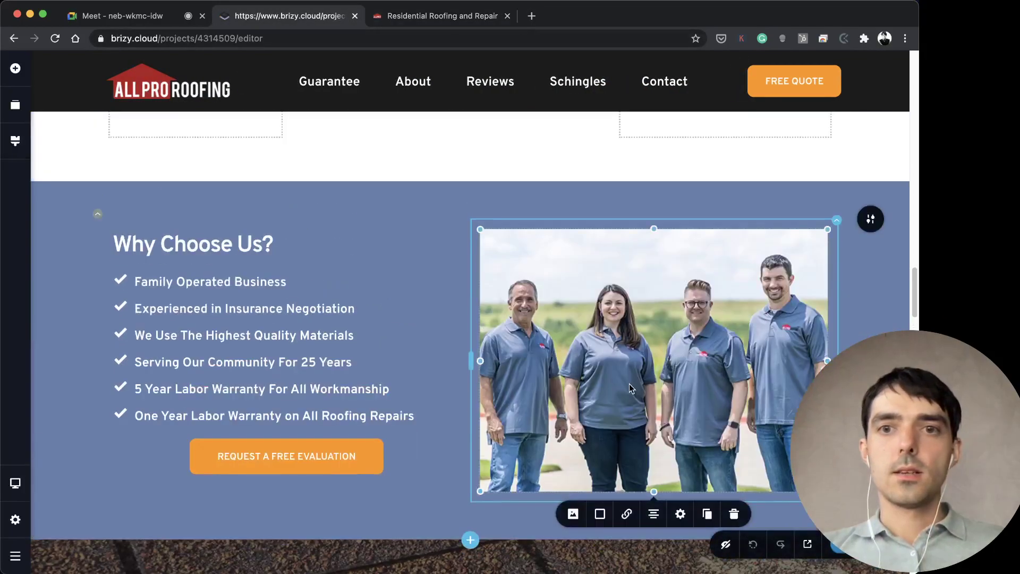
pyautogui.scroll(-10, 576, 432)
pyautogui.scroll(3, 680, 275)
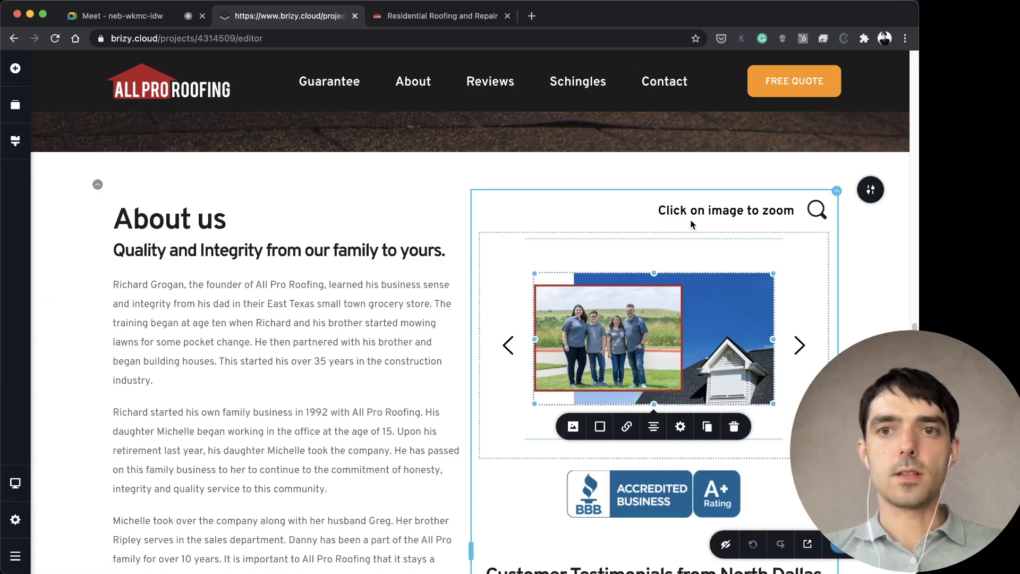
pyautogui.click(17, 70)
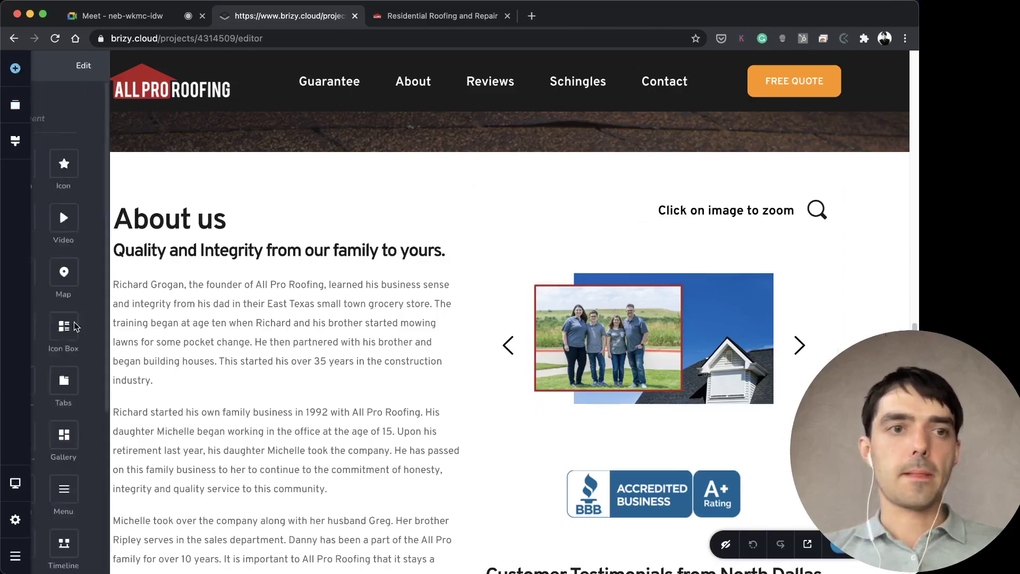
pyautogui.scroll(-1, 148, 397)
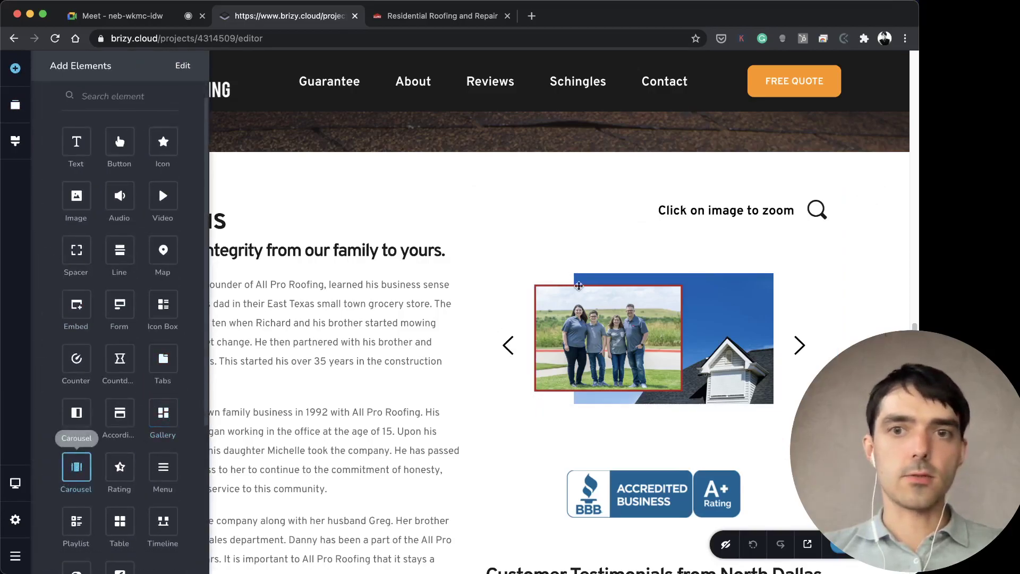
pyautogui.moveTo(76, 467); pyautogui.dragTo(594, 278)
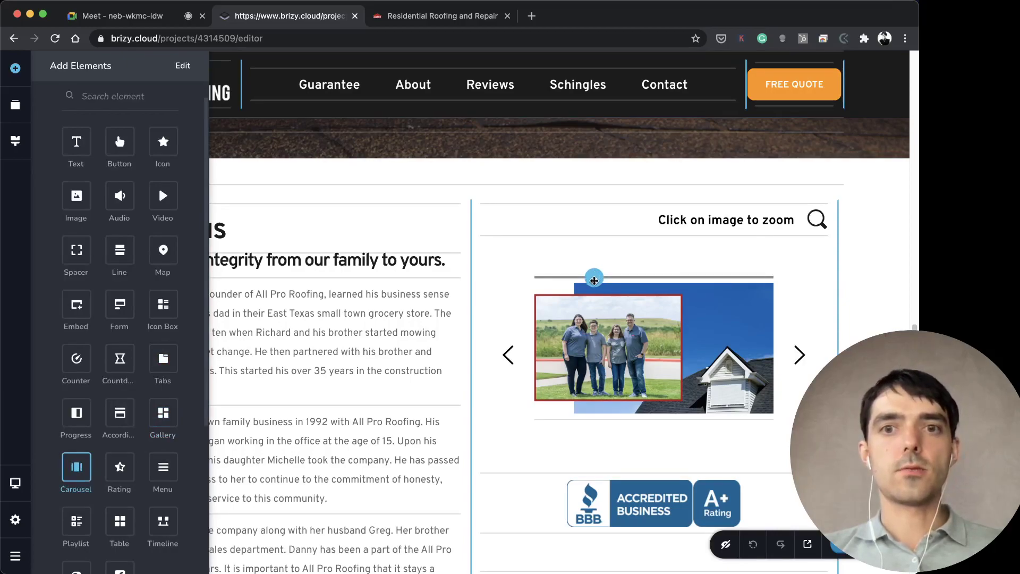
pyautogui.moveTo(596, 280); pyautogui.dragTo(595, 280)
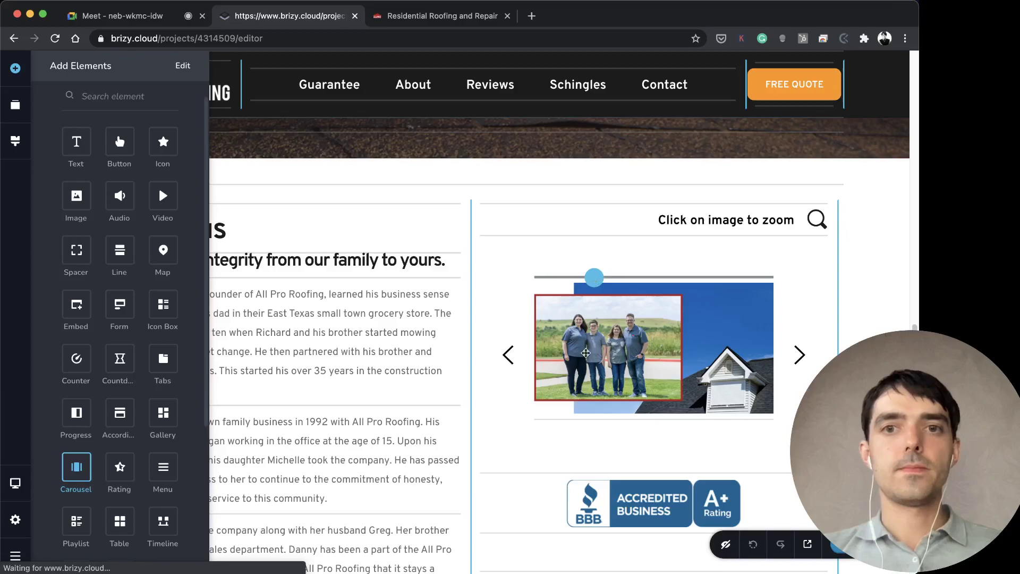
pyautogui.moveTo(585, 353); pyautogui.dragTo(587, 355)
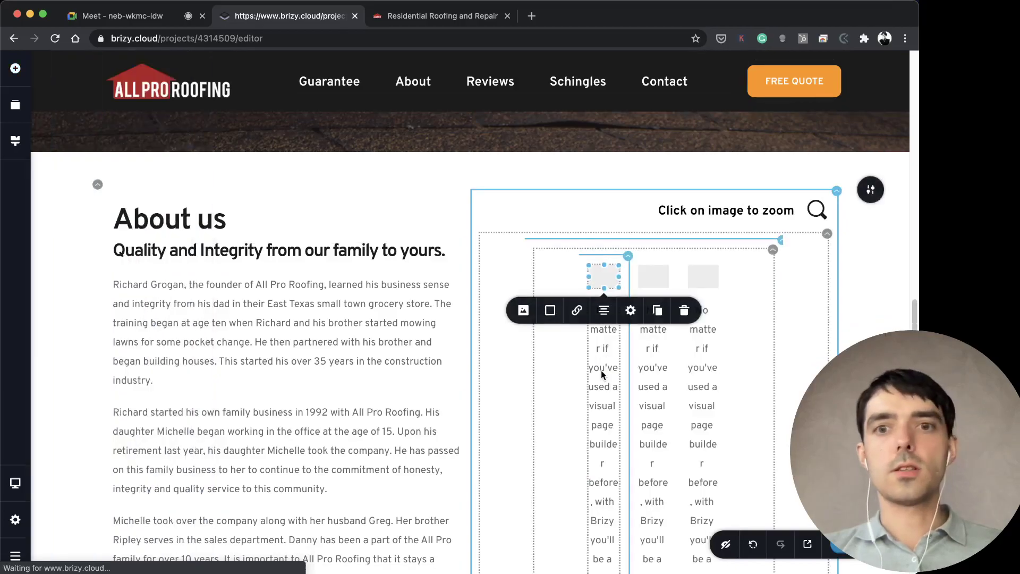
# Delete the placeholder text and button from the first column of the newly inserted carousel
pyautogui.click(611, 381)
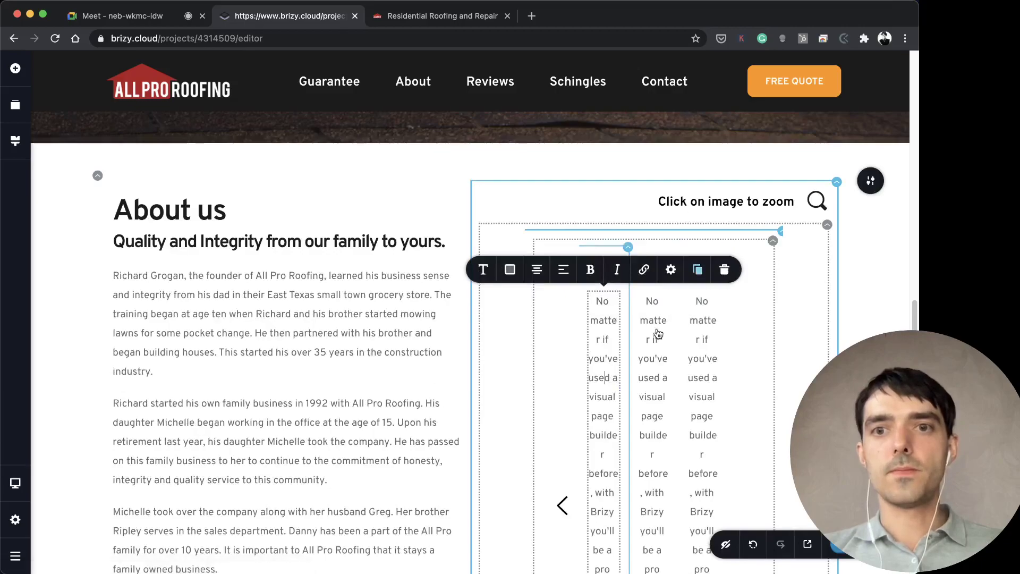
pyautogui.click(725, 269)
pyautogui.click(597, 309)
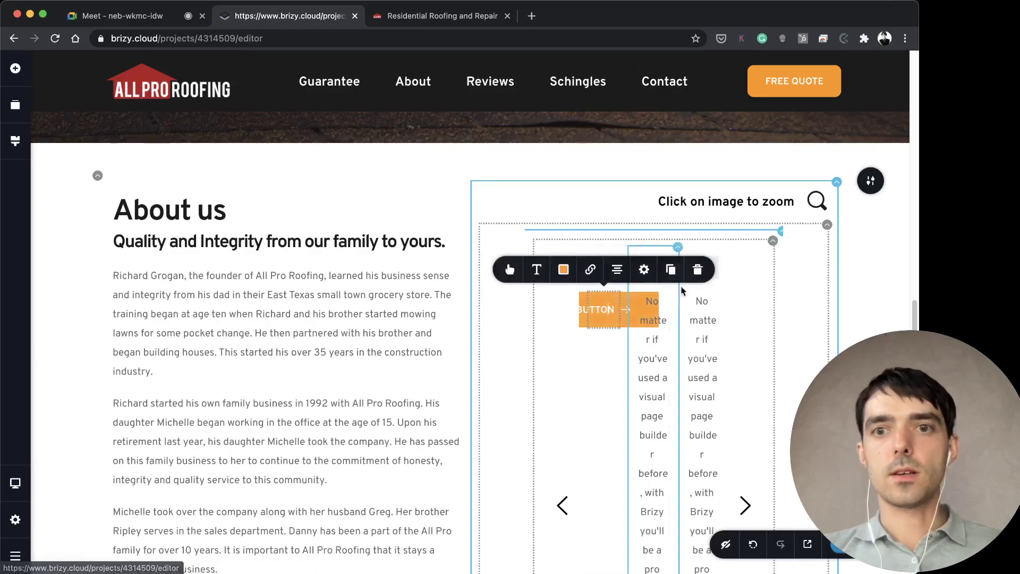
pyautogui.scroll(-5, 661, 366)
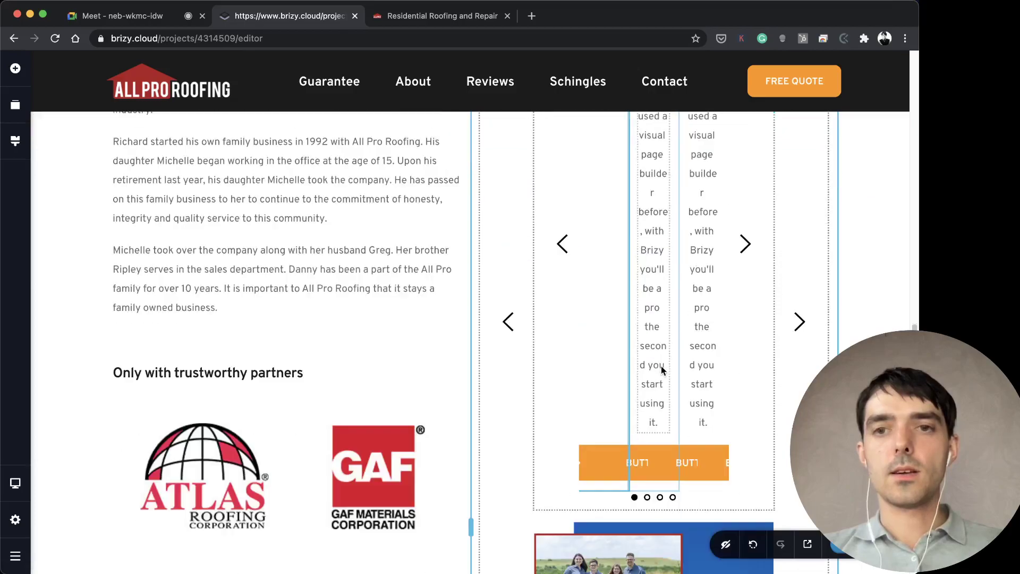
pyautogui.scroll(-6, 661, 365)
pyautogui.scroll(10, 661, 366)
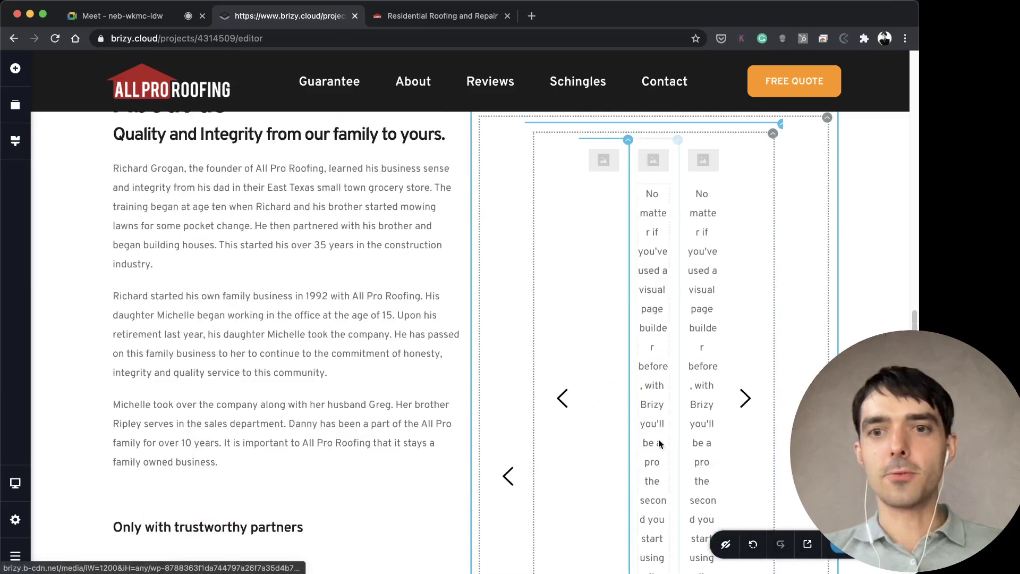
# Delete the placeholder text from the second and third columns of the inserted carousel
pyautogui.click(648, 212)
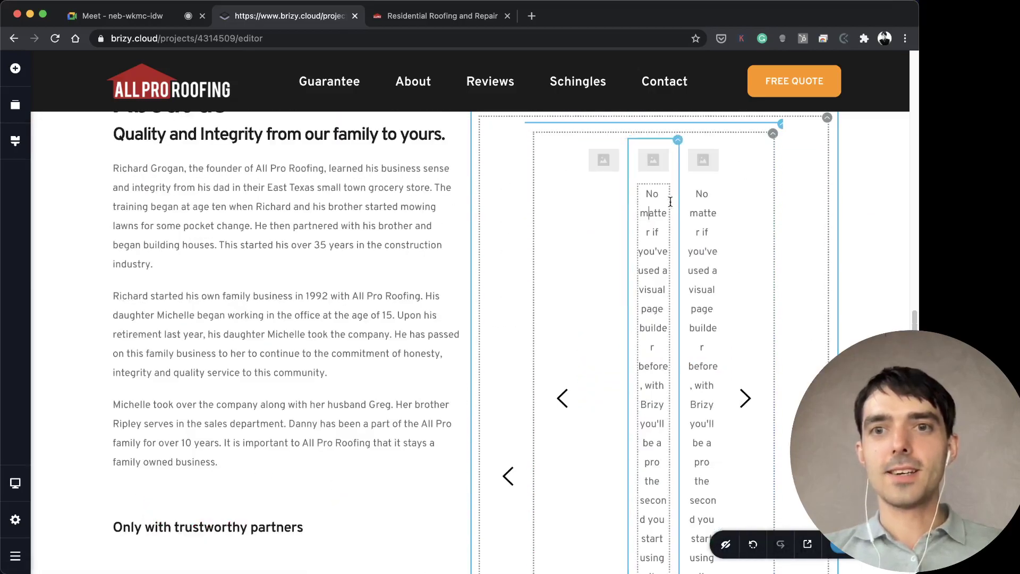
pyautogui.click(659, 385)
pyautogui.scroll(-4, 658, 385)
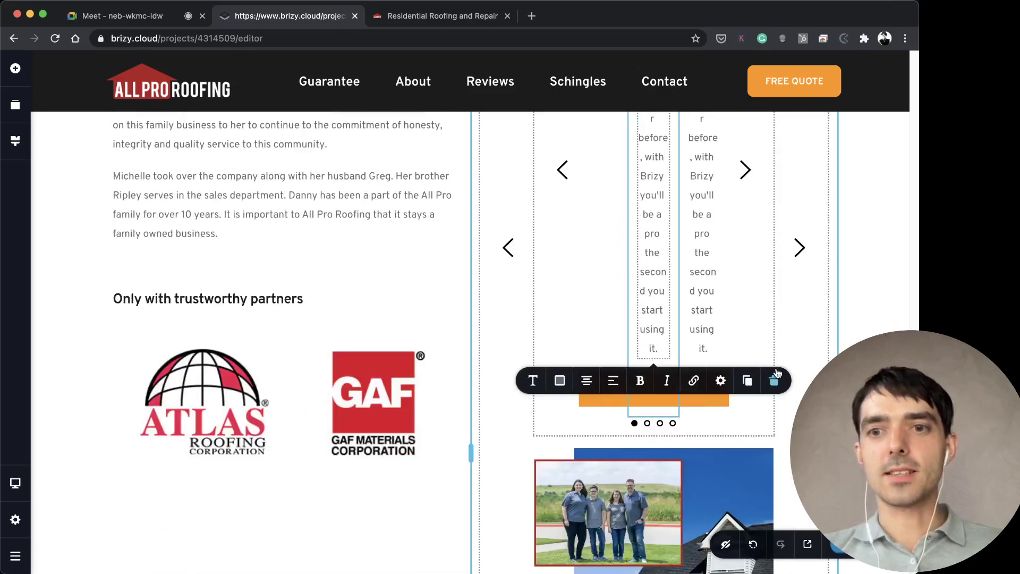
pyautogui.press('Delete')
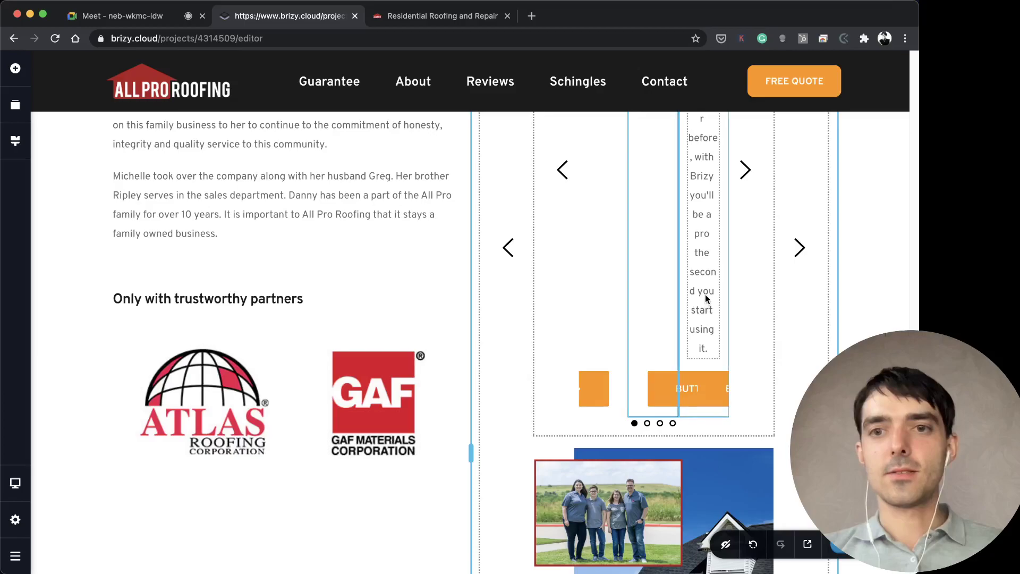
pyautogui.click(705, 295)
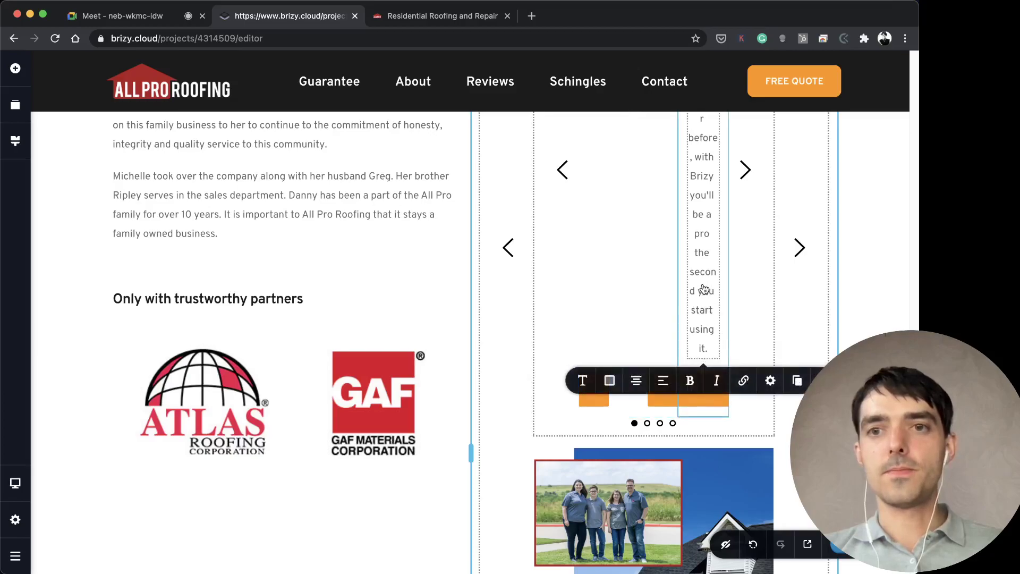
pyautogui.press('Delete')
pyautogui.scroll(5, 703, 283)
# Delete the placeholder buttons from the third and second columns of the inserted carousel
pyautogui.click(655, 222)
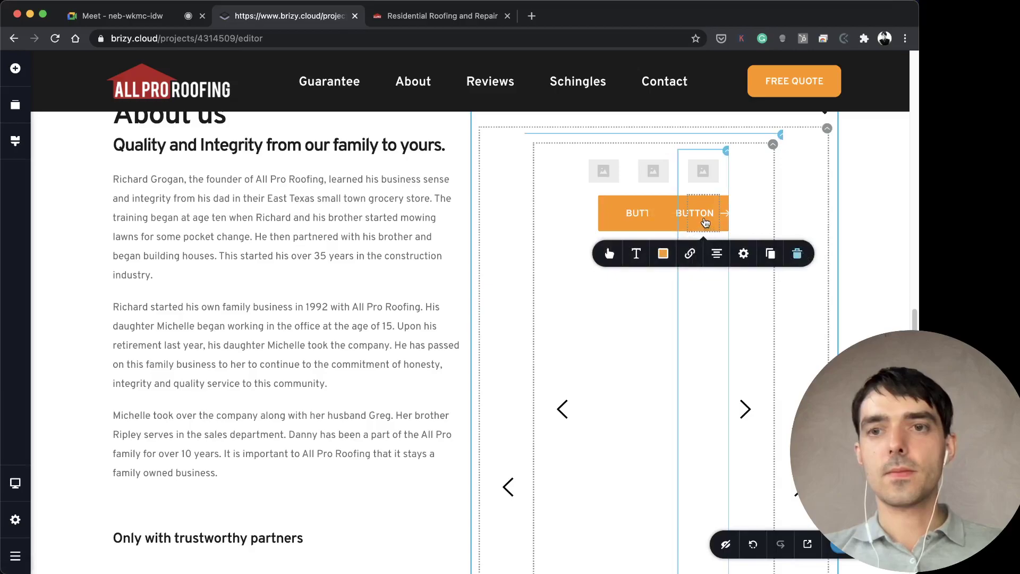
pyautogui.press('Delete')
pyautogui.click(691, 215)
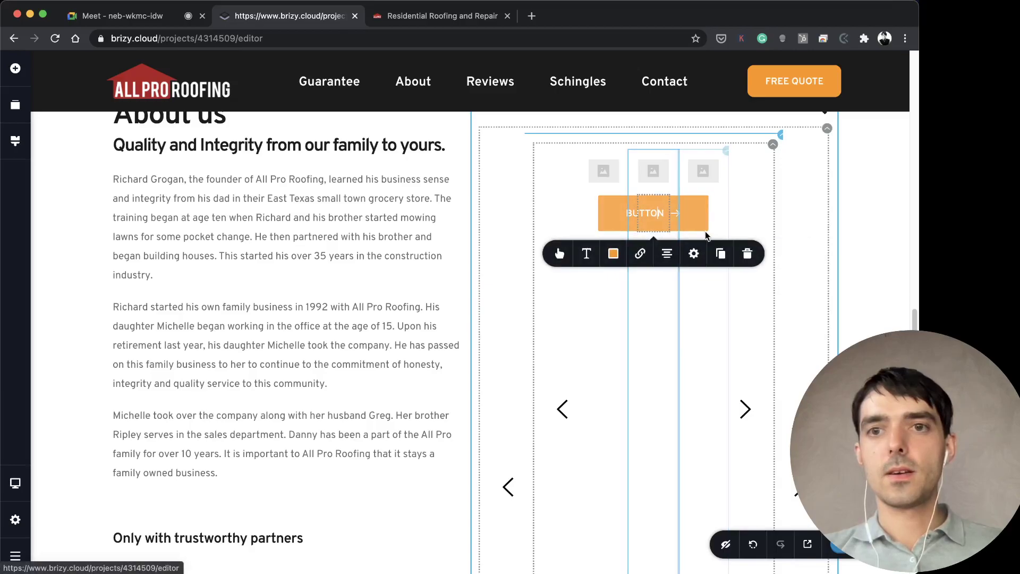
pyautogui.click(748, 255)
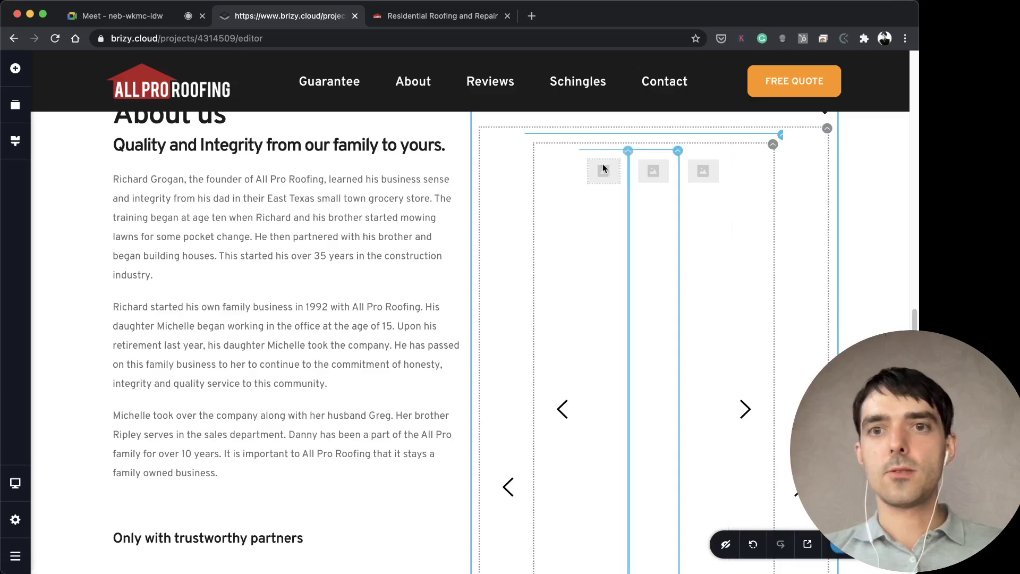
# Delete the second column from the inserted About us carousel and duplicate its third column to create more slides
pyautogui.click(678, 151)
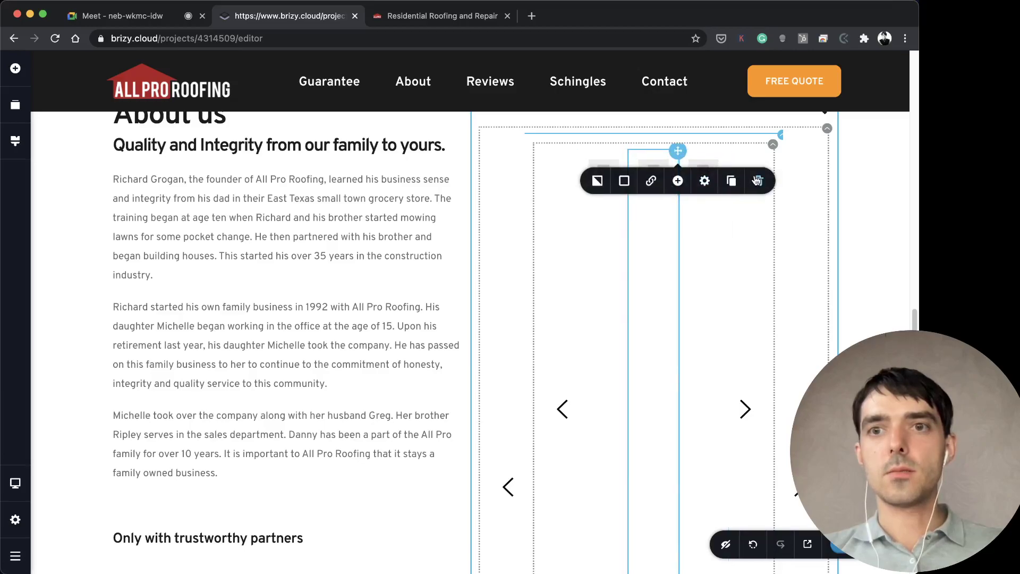
pyautogui.click(679, 153)
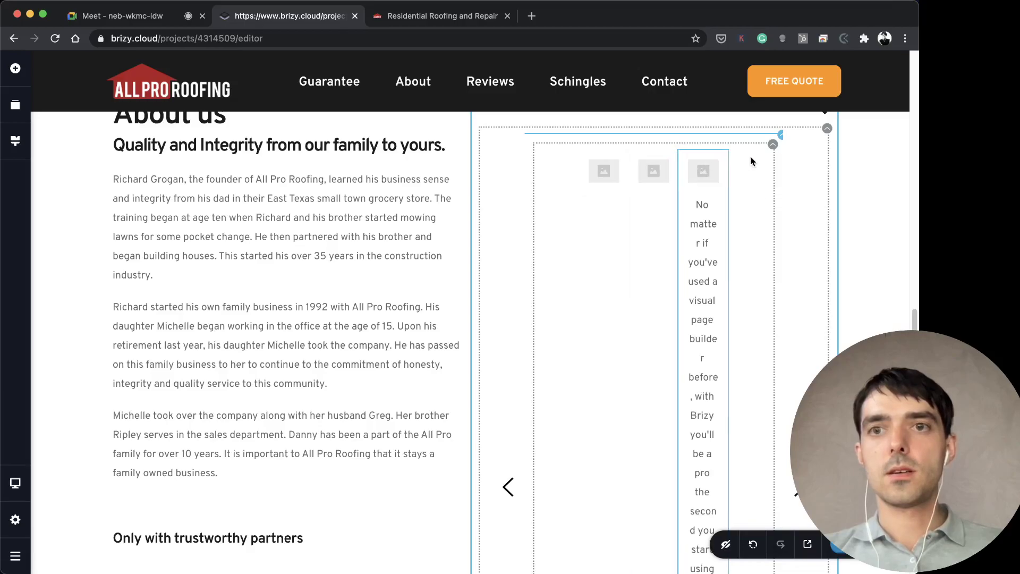
pyautogui.click(724, 152)
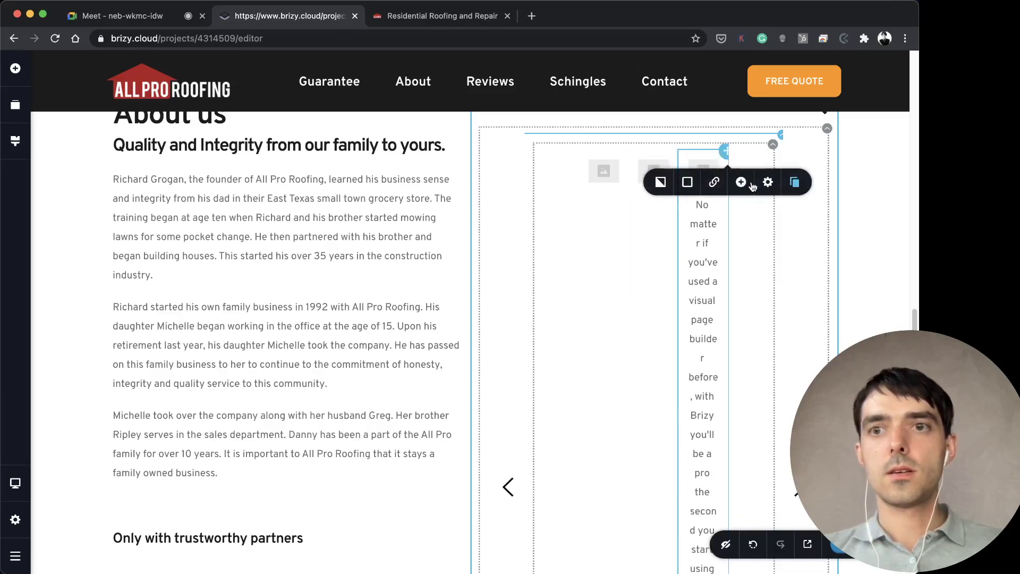
pyautogui.click(691, 316)
# Show the inserted carousel's second slide and examine its columns and the family photo beneath them
pyautogui.scroll(-8, 691, 316)
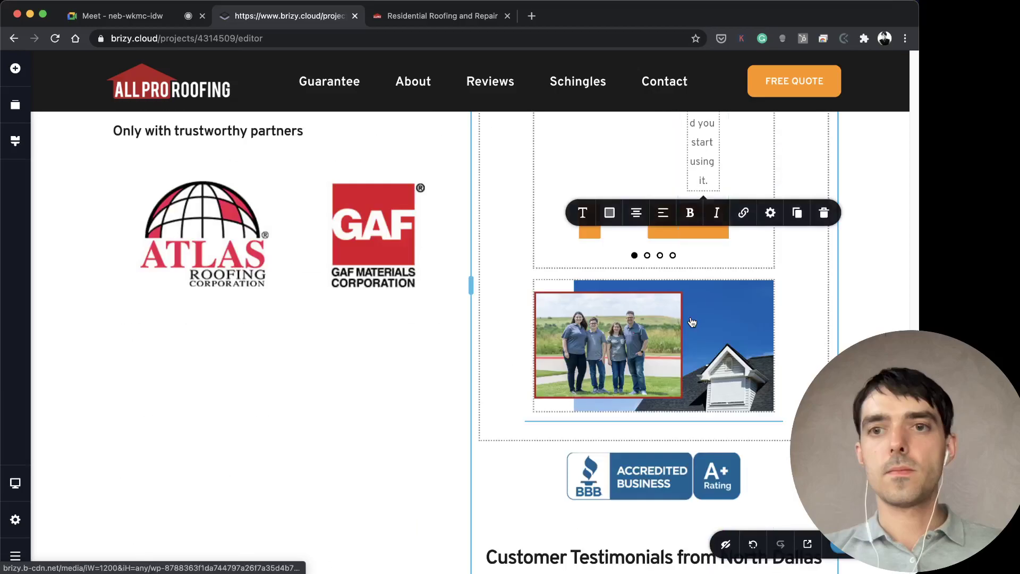
pyautogui.click(647, 256)
pyautogui.scroll(8, 649, 259)
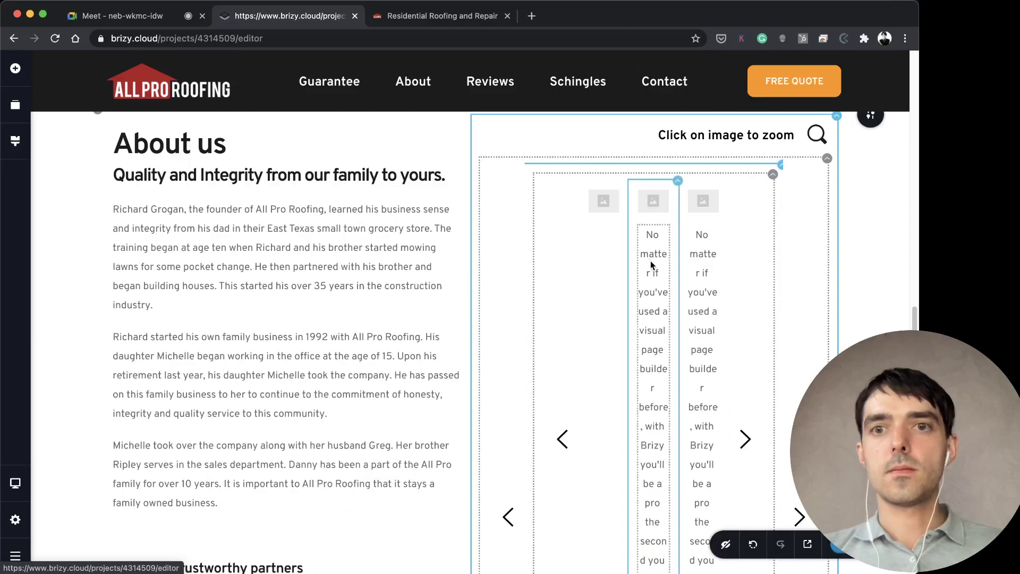
pyautogui.scroll(-7, 649, 212)
pyautogui.click(632, 407)
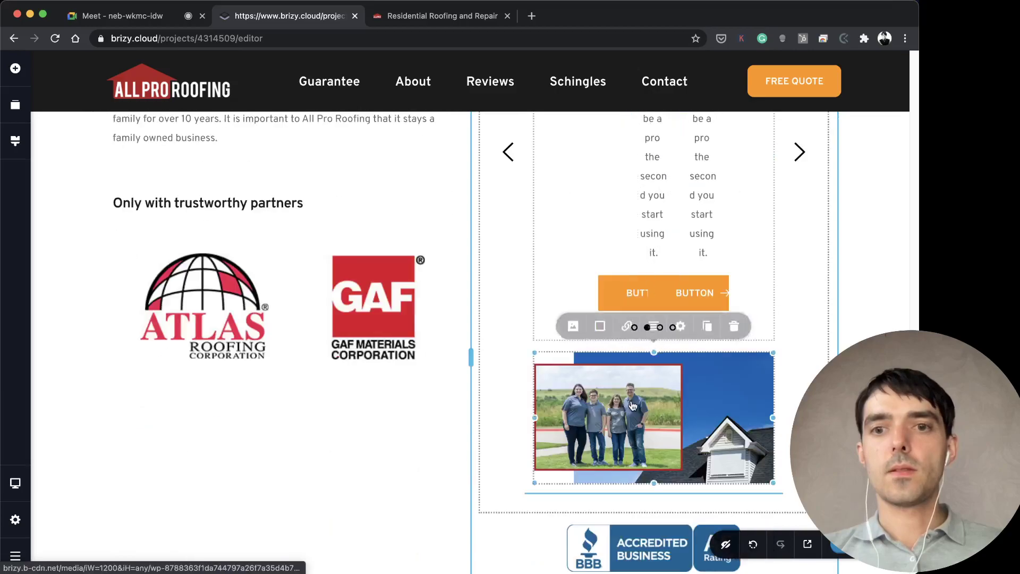
pyautogui.scroll(-2, 563, 382)
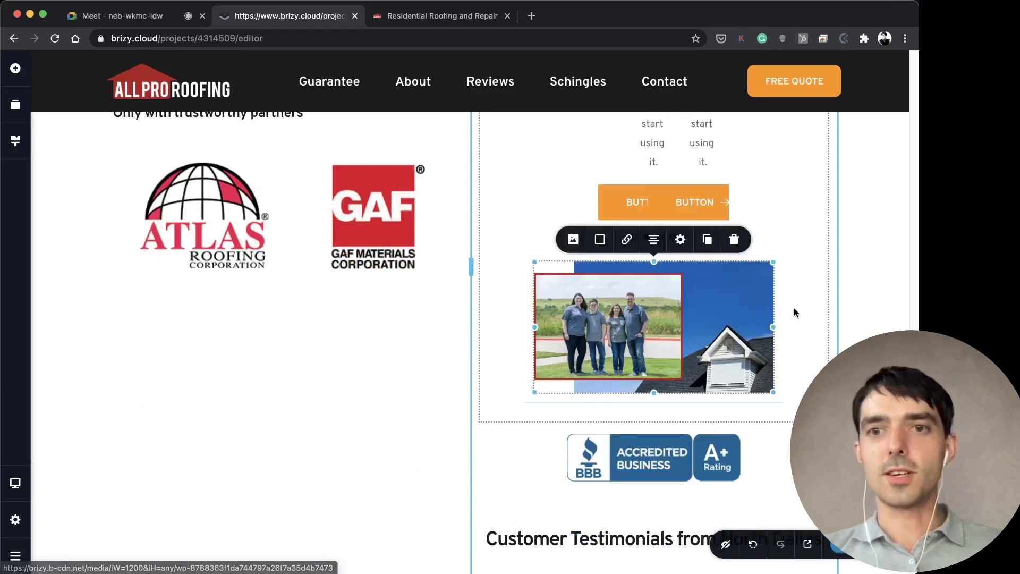
# Switch to the live allproroof.com page, advance the About us image carousel, and examine the surrounding sections
pyautogui.click(437, 18)
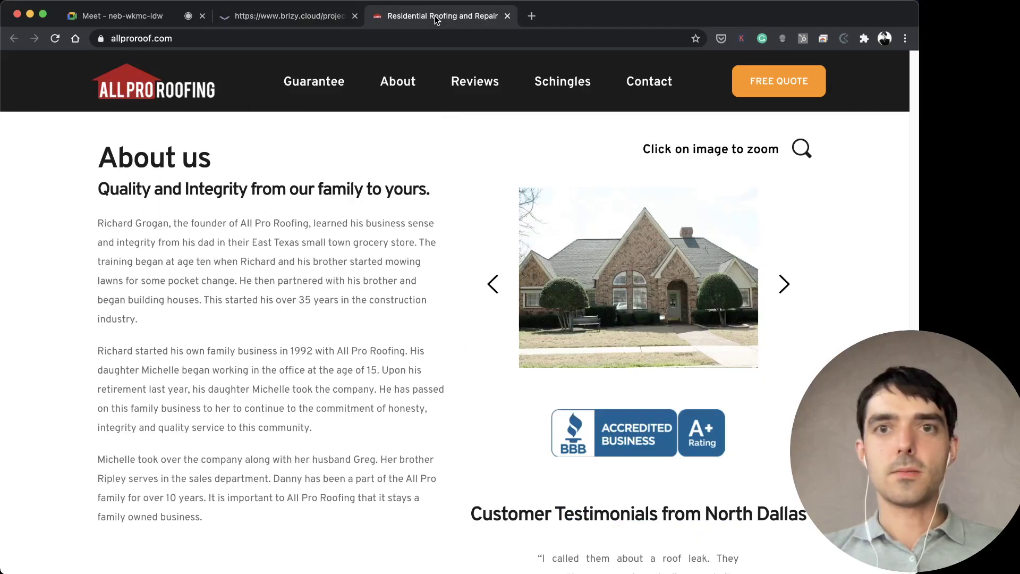
pyautogui.click(783, 281)
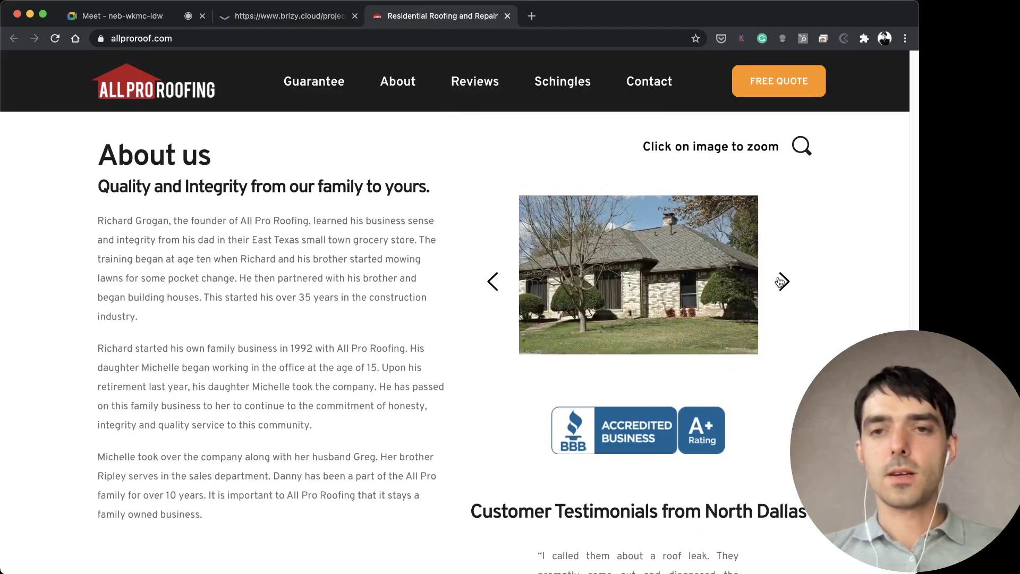
pyautogui.scroll(3, 744, 287)
pyautogui.scroll(3, 721, 291)
pyautogui.scroll(-10, 691, 282)
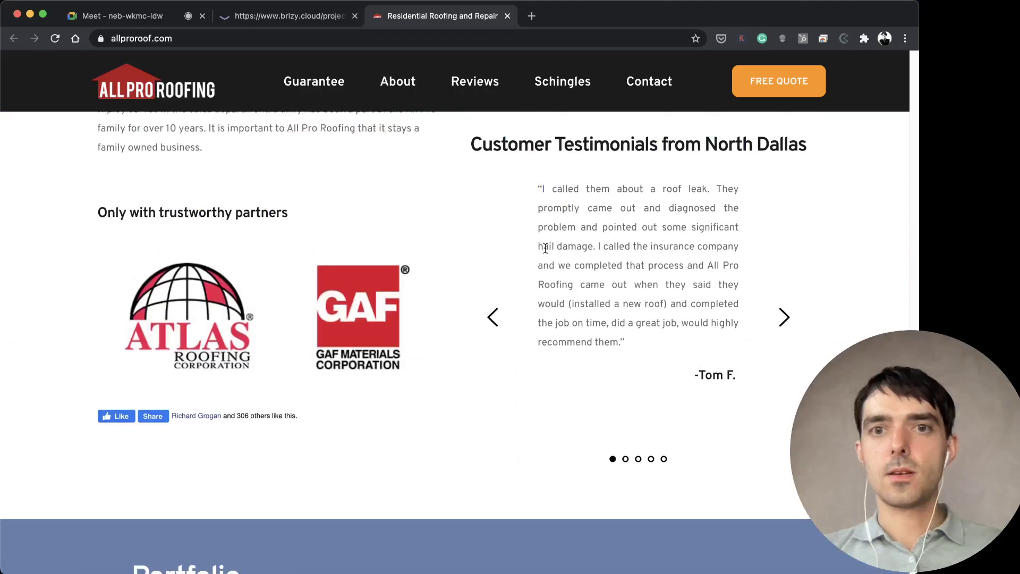
pyautogui.scroll(10, 545, 255)
pyautogui.scroll(4, 548, 255)
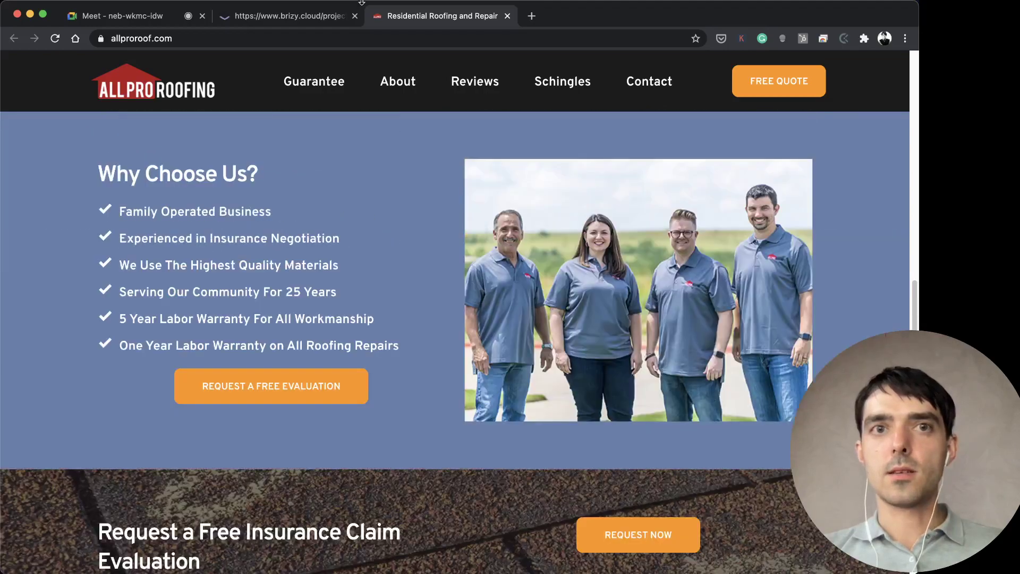
# Return to the Brizy editor and insert a Carousel element between the Portfolio heading and the existing house photo carousel
pyautogui.click(298, 11)
pyautogui.scroll(-8, 701, 305)
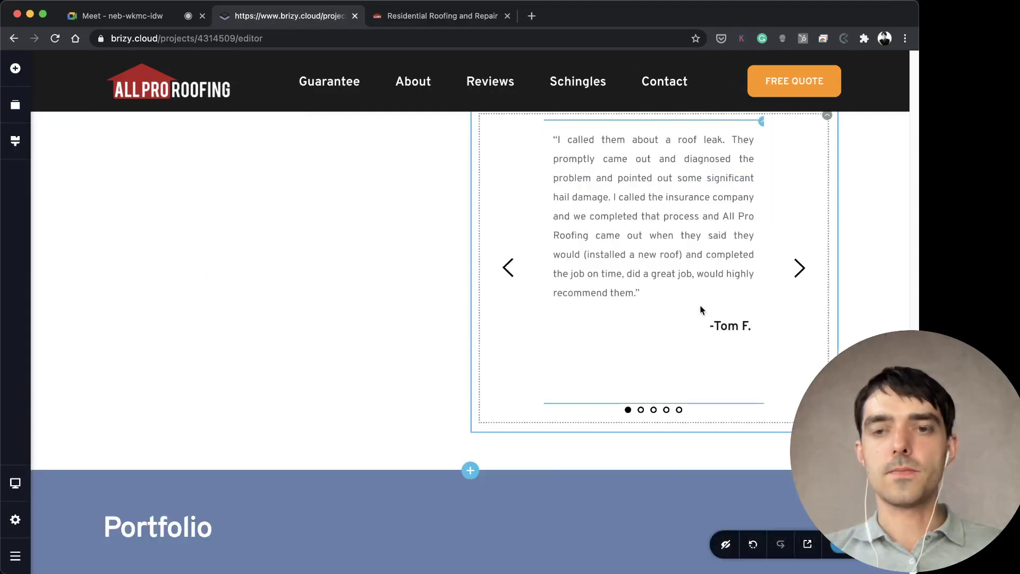
pyautogui.scroll(-10, 700, 304)
pyautogui.scroll(6, 696, 306)
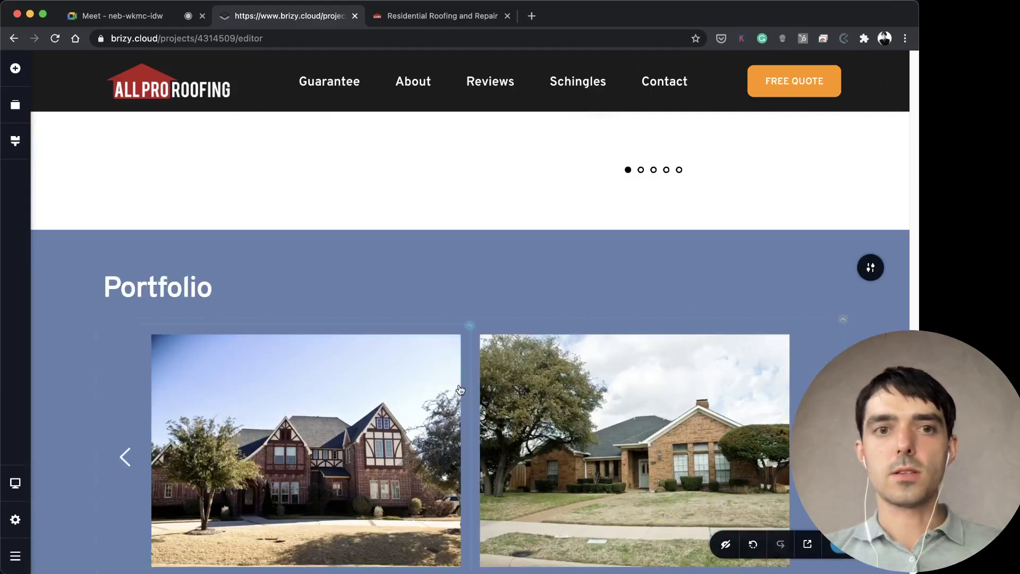
pyautogui.scroll(10, 558, 392)
pyautogui.scroll(4, 633, 243)
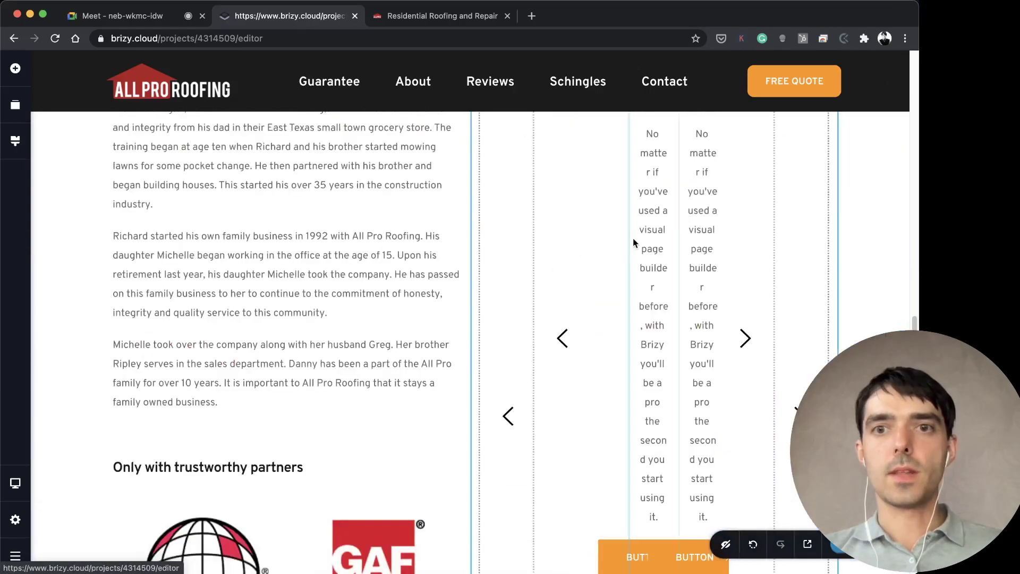
pyautogui.scroll(2, 662, 225)
pyautogui.scroll(2, 662, 226)
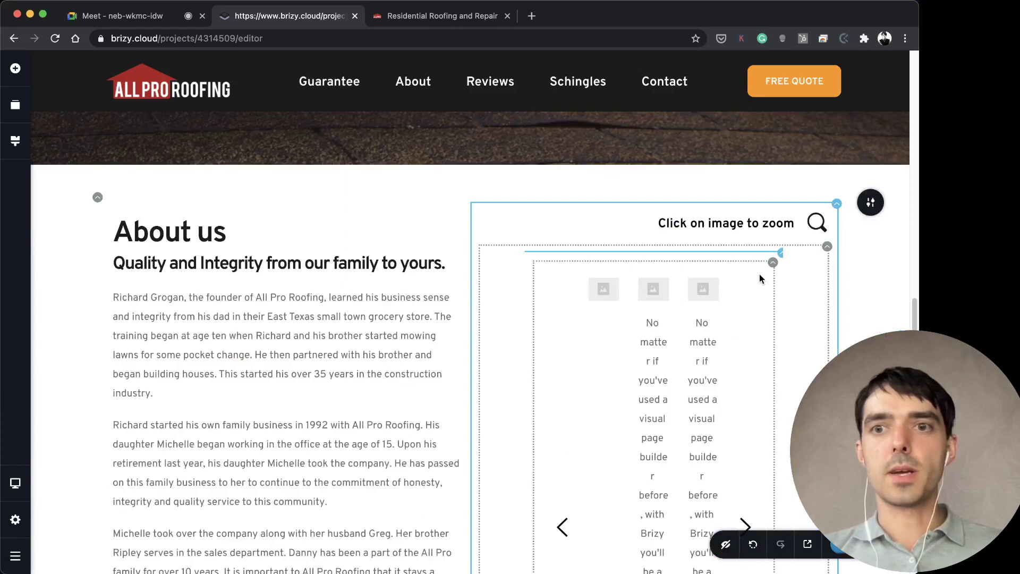
pyautogui.scroll(-15, 665, 346)
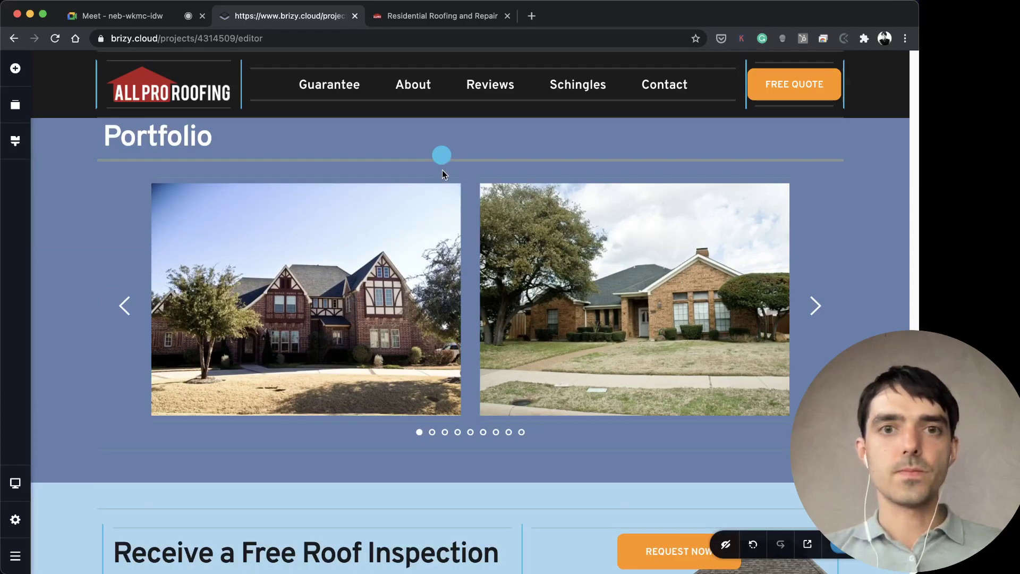
pyautogui.moveTo(442, 170); pyautogui.dragTo(443, 170)
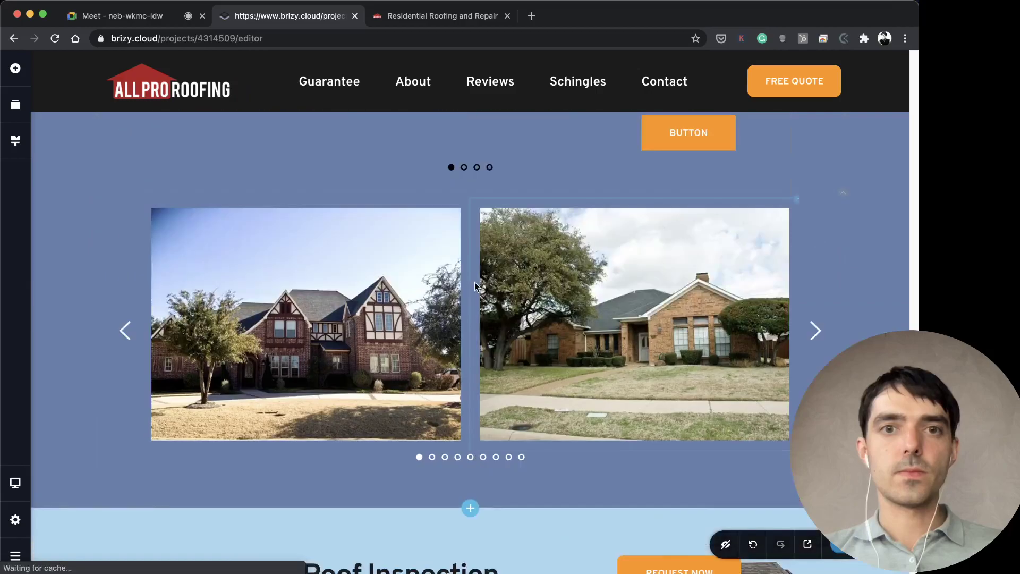
# Delete the placeholder text and button from the third column of the new Portfolio carousel
pyautogui.scroll(5, 474, 282)
pyautogui.click(655, 308)
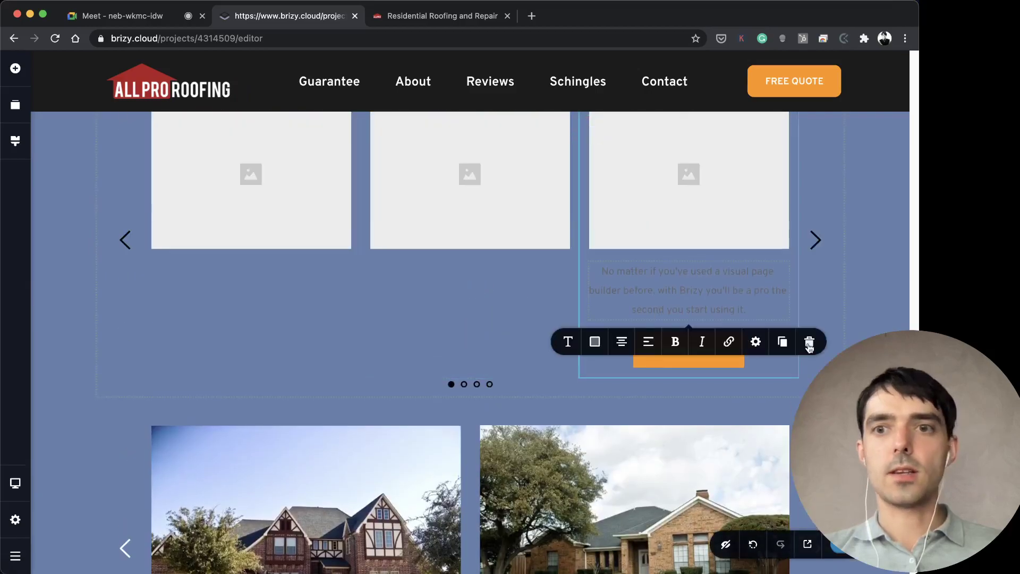
pyautogui.click(809, 342)
pyautogui.click(714, 290)
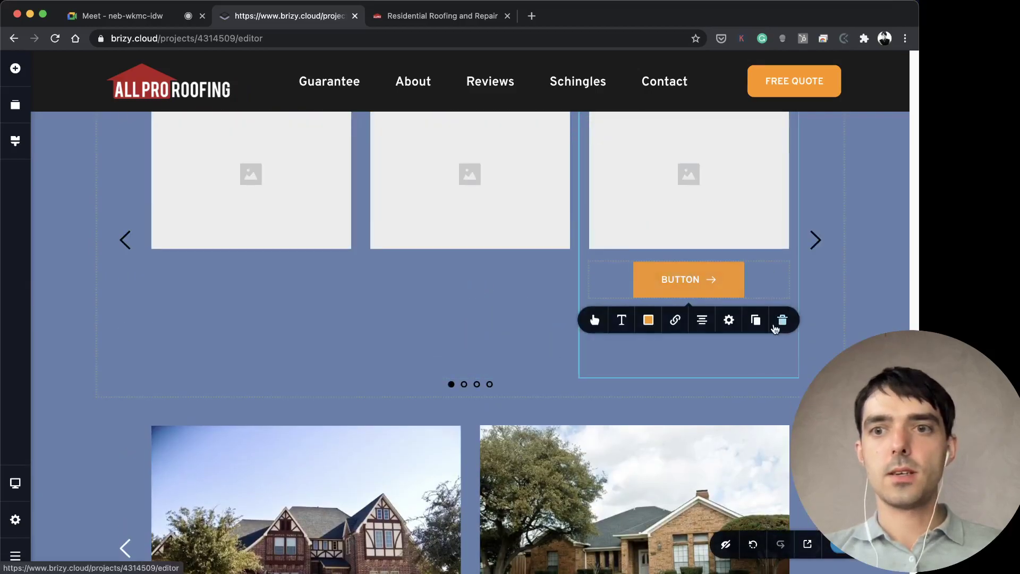
pyautogui.click(781, 321)
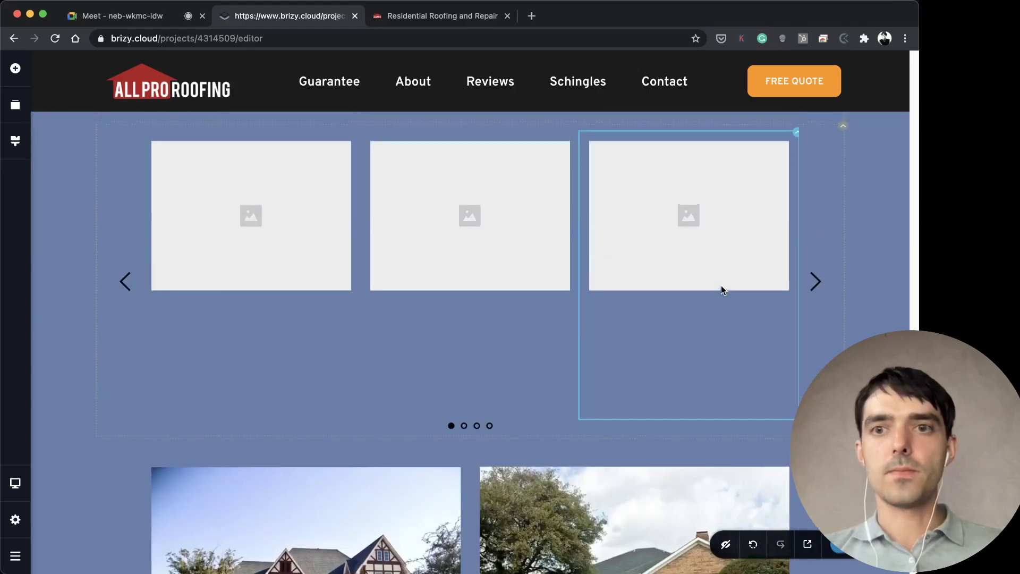
# Advance the new Portfolio carousel to its second slide and delete the column that still holds placeholder text and a button
pyautogui.scroll(1, 722, 290)
pyautogui.click(815, 335)
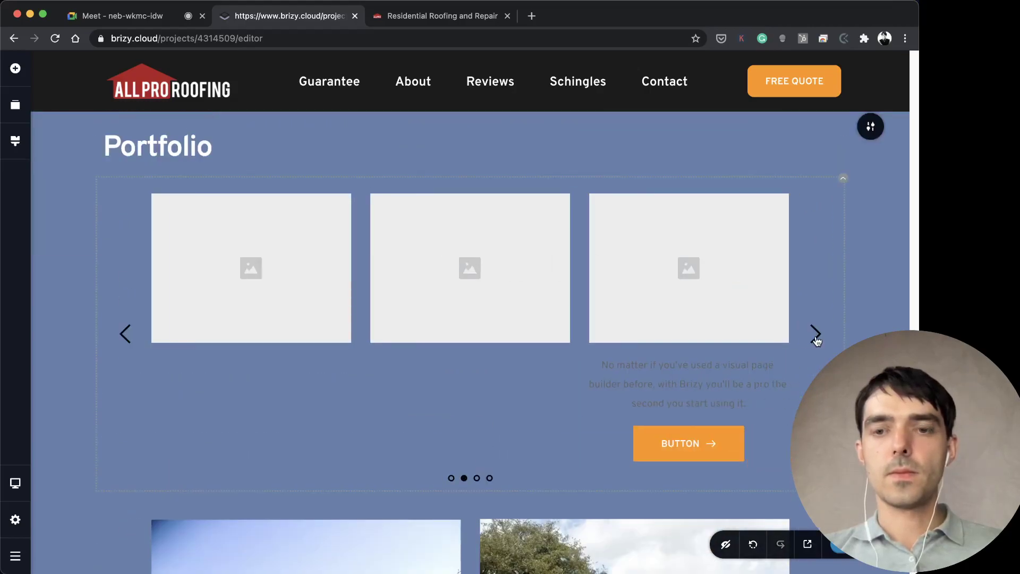
pyautogui.click(792, 193)
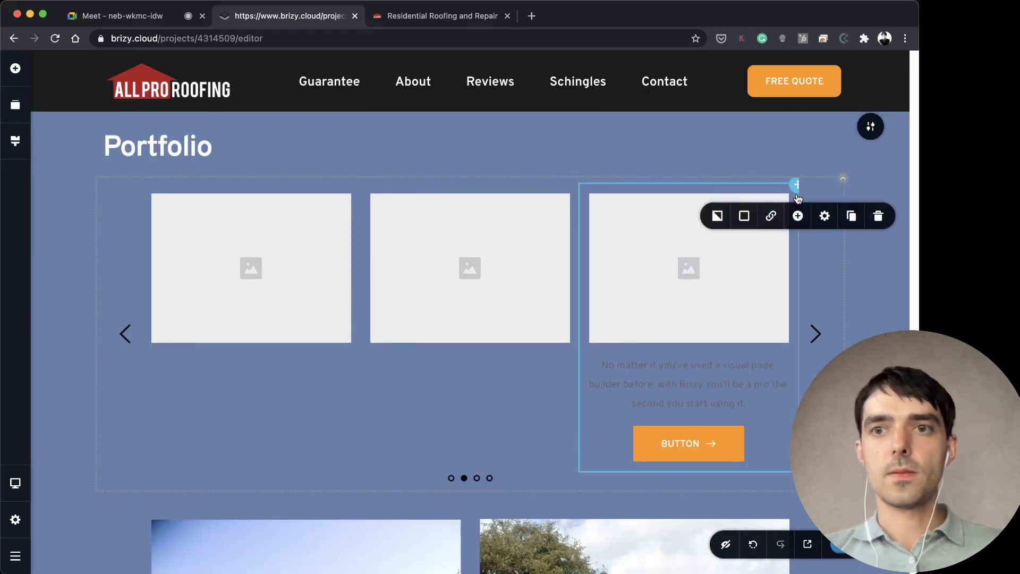
pyautogui.click(879, 215)
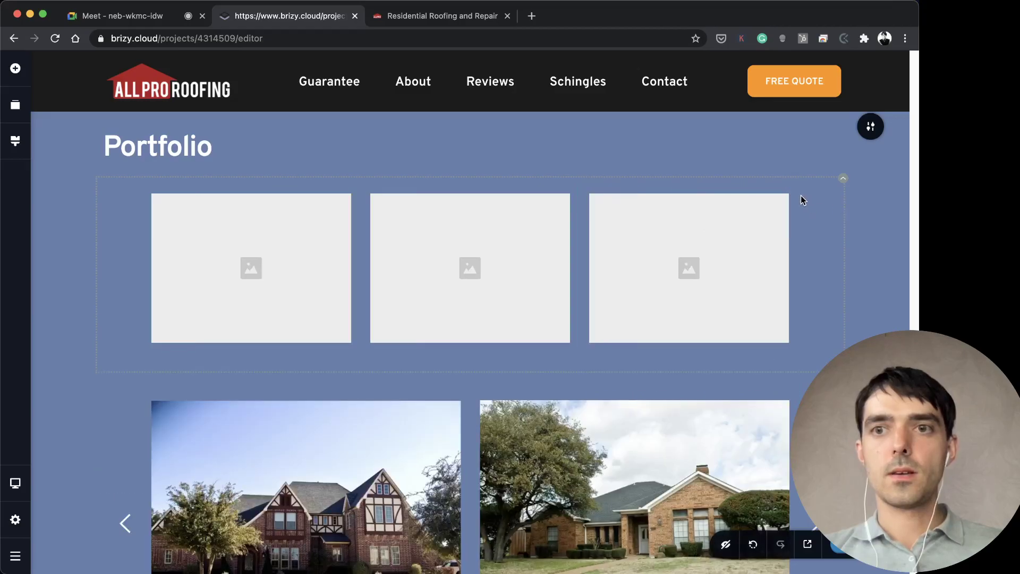
# Duplicate the image-only third column of the new Portfolio carousel to create additional slides
pyautogui.click(382, 317)
pyautogui.click(738, 273)
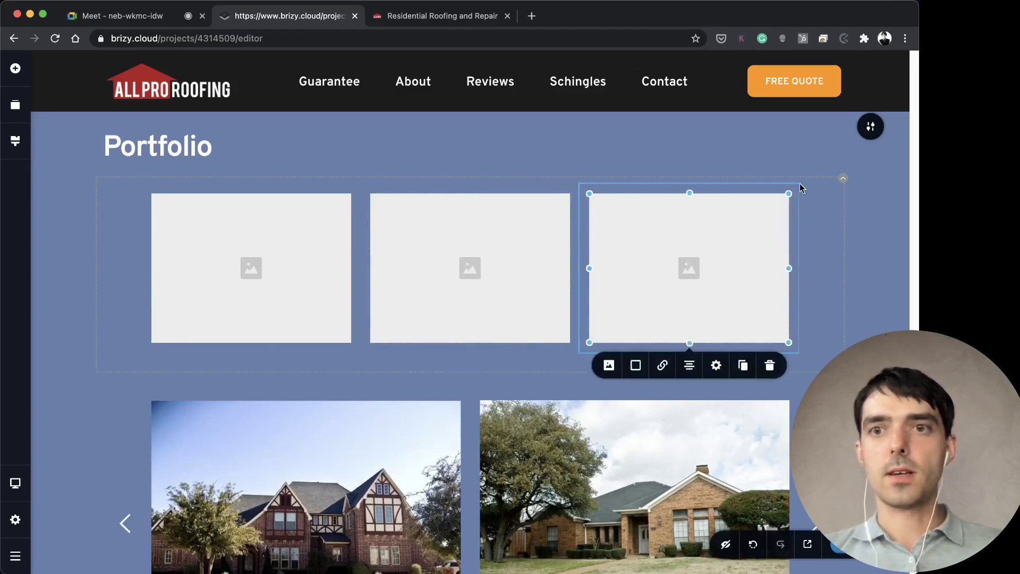
pyautogui.click(794, 186)
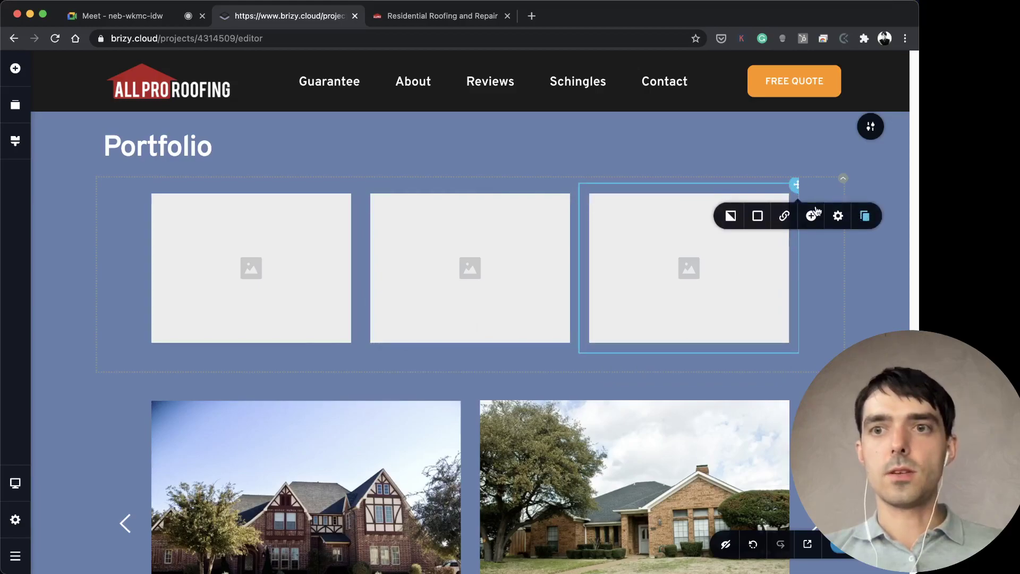
pyautogui.click(863, 217)
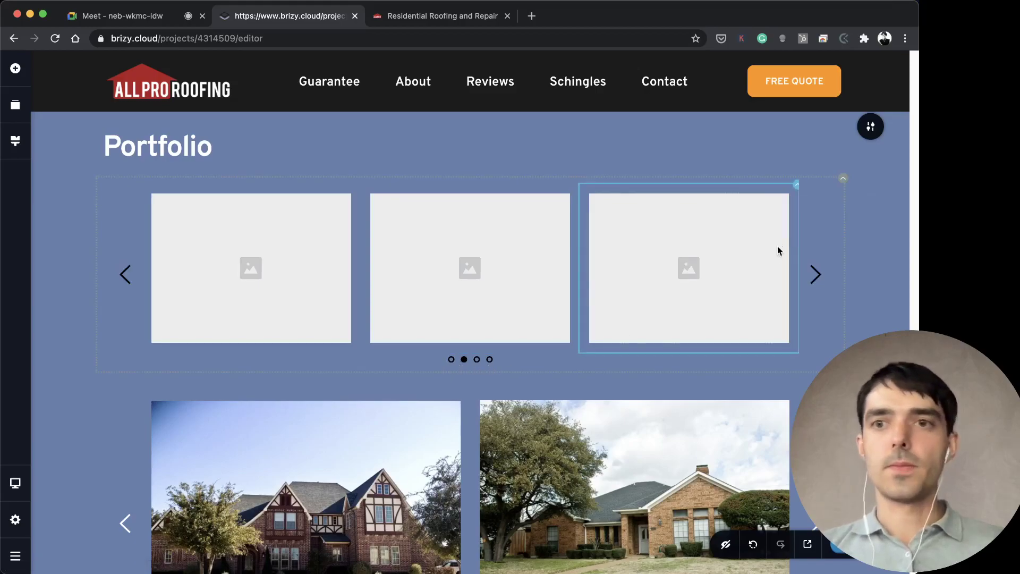
# Upload the available JPG photo from the Downloads folder into the first image placeholder of the new Portfolio carousel
pyautogui.click(210, 293)
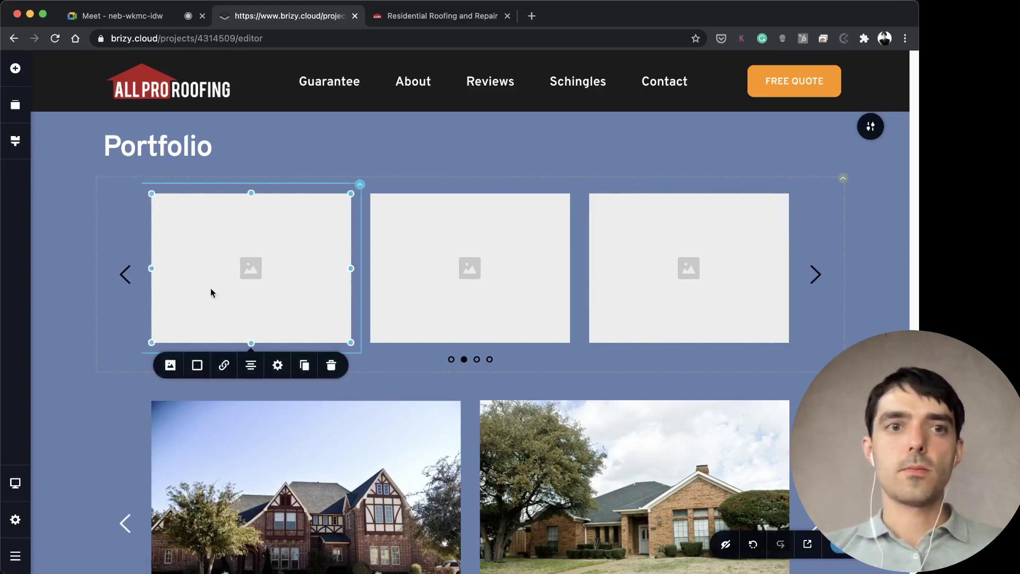
pyautogui.click(170, 365)
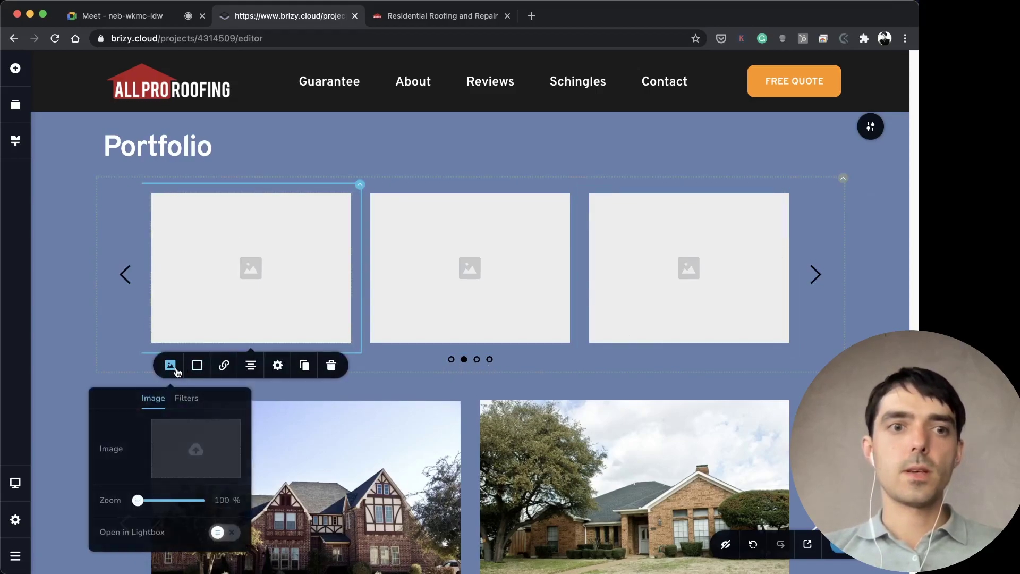
pyautogui.click(234, 267)
pyautogui.scroll(-2, 394, 371)
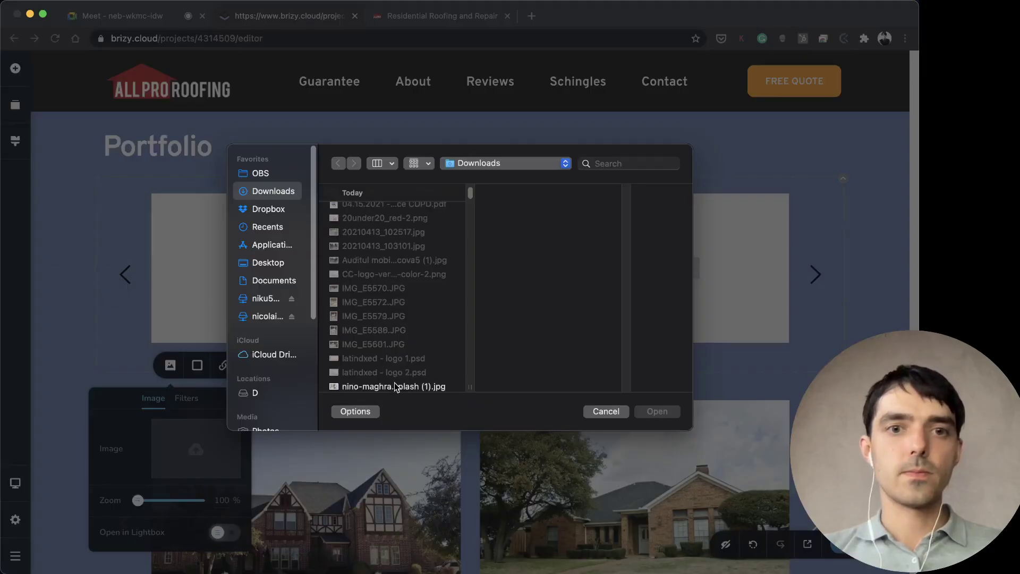
pyautogui.click(395, 386)
pyautogui.click(656, 411)
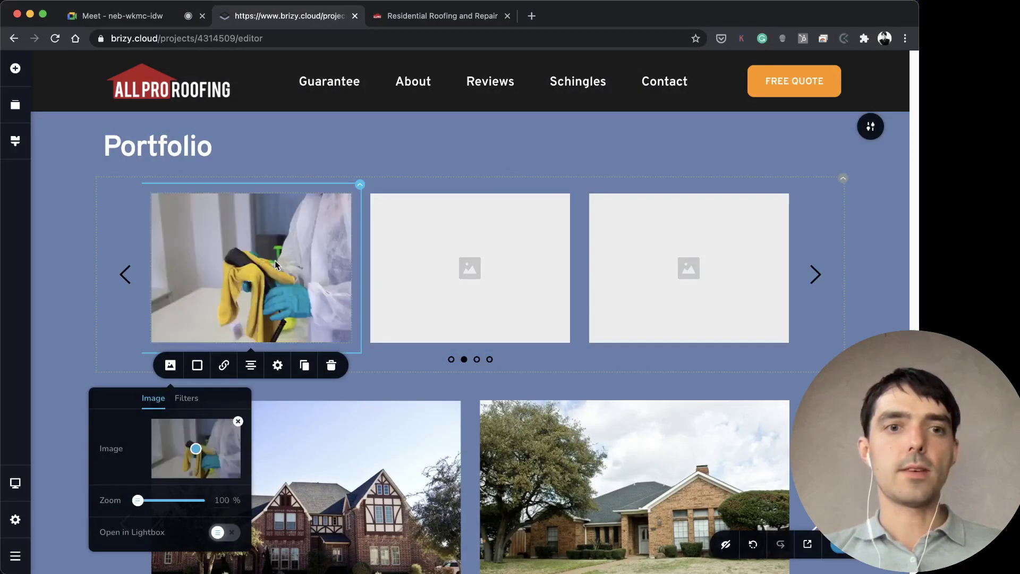
pyautogui.click(269, 295)
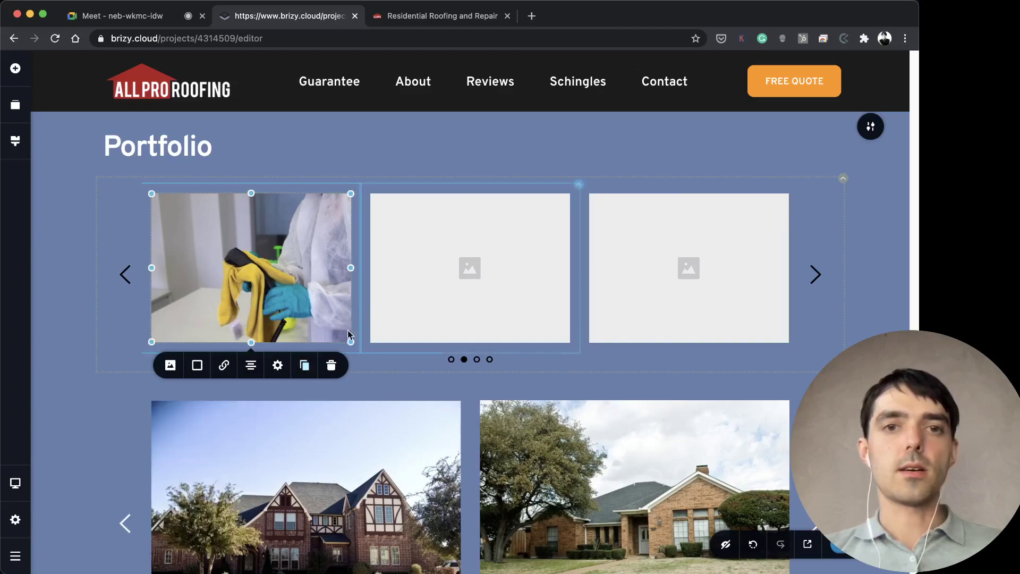
pyautogui.click(302, 372)
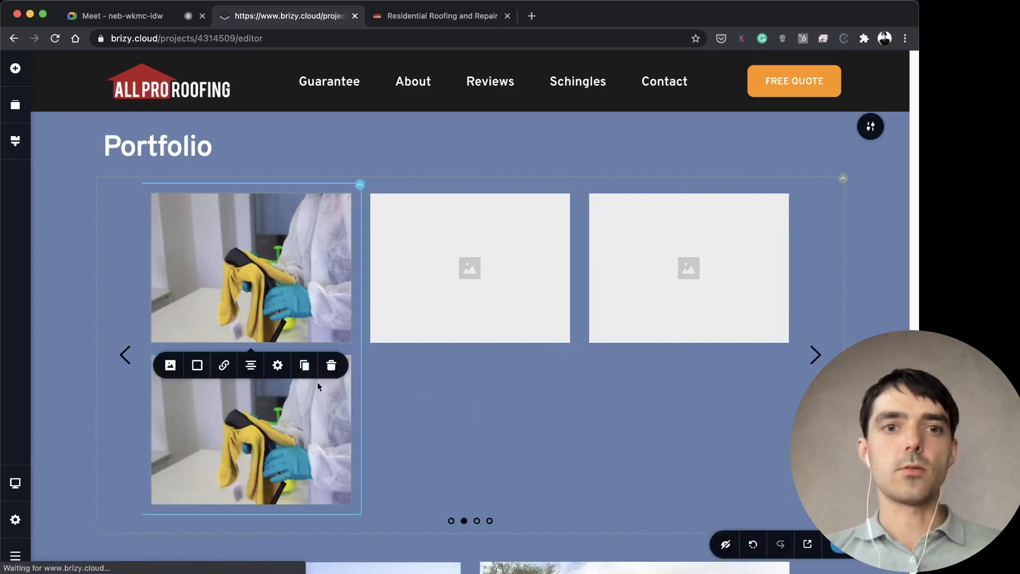
pyautogui.click(323, 371)
# Remove the extra image stacked in the first column of the new Portfolio carousel and duplicate the whole column instead
pyautogui.click(358, 187)
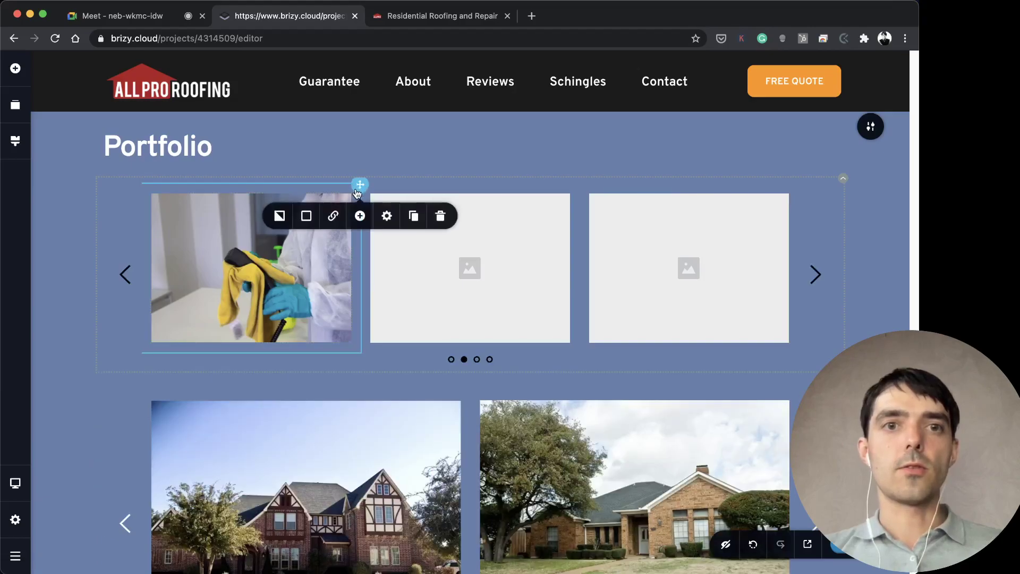
pyautogui.click(414, 216)
# Clear the photo from the duplicated second column of the new Portfolio carousel and dismiss the file selection without uploading a replacement
pyautogui.click(479, 282)
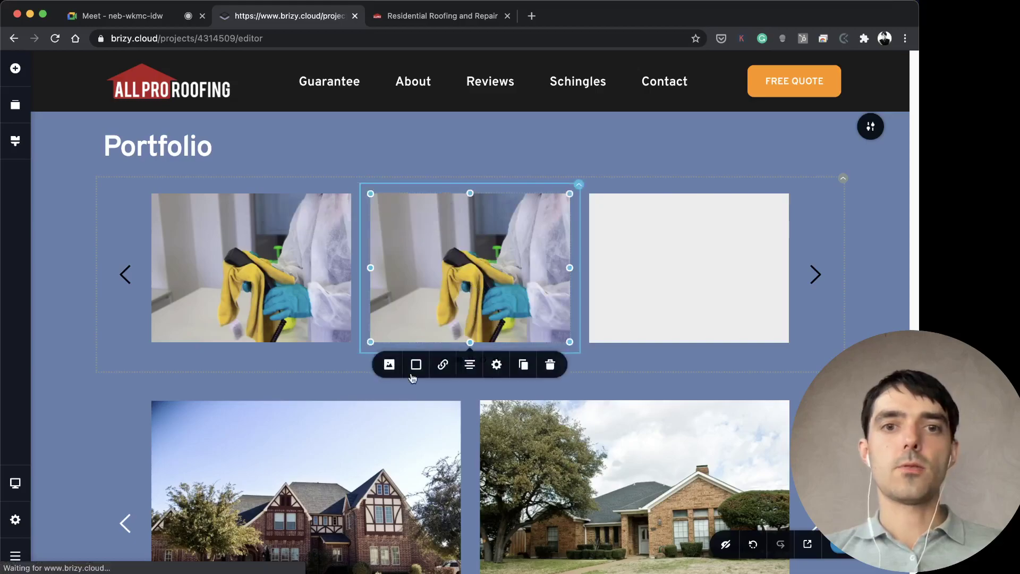
pyautogui.click(391, 365)
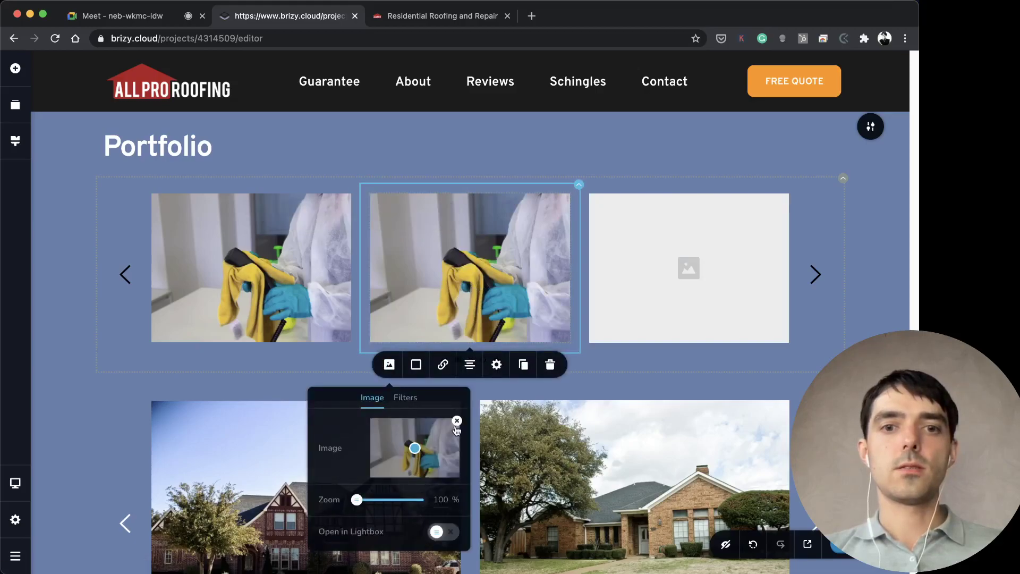
pyautogui.click(456, 424)
pyautogui.click(439, 444)
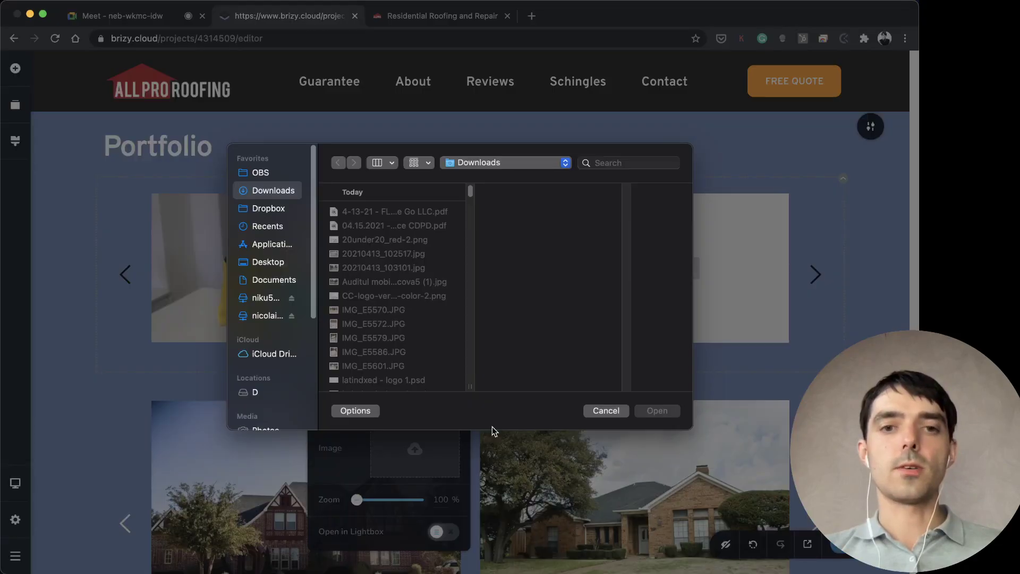
pyautogui.click(599, 418)
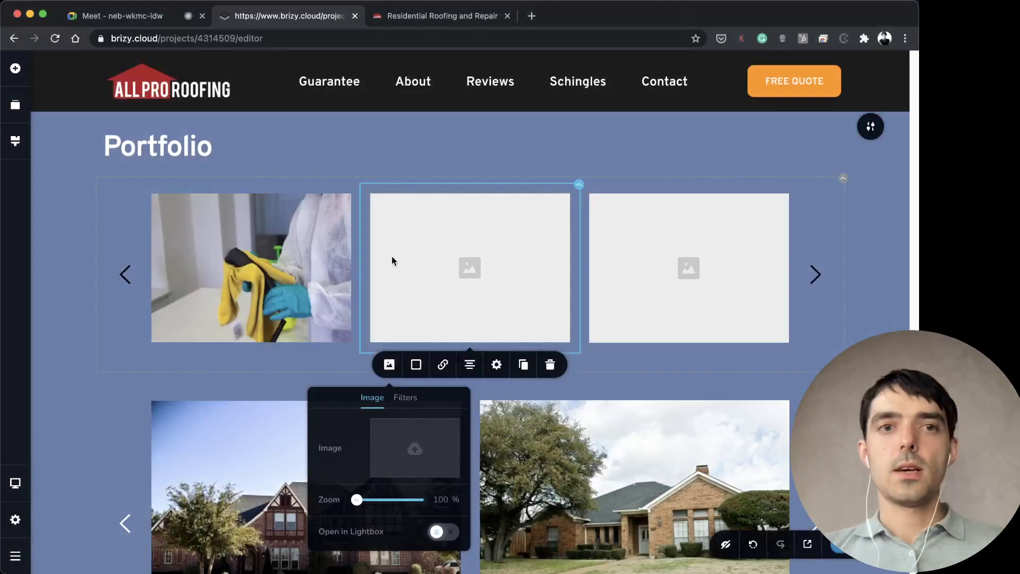
# Delete the entire new three-column carousel from the Portfolio block, keeping the original house-photo carousel
pyautogui.scroll(1, 380, 255)
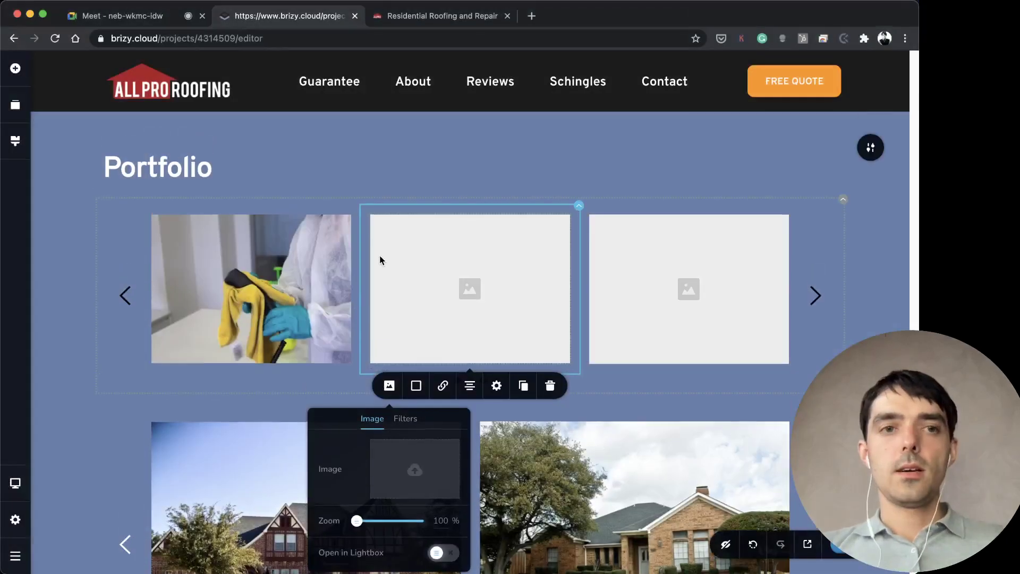
pyautogui.click(843, 201)
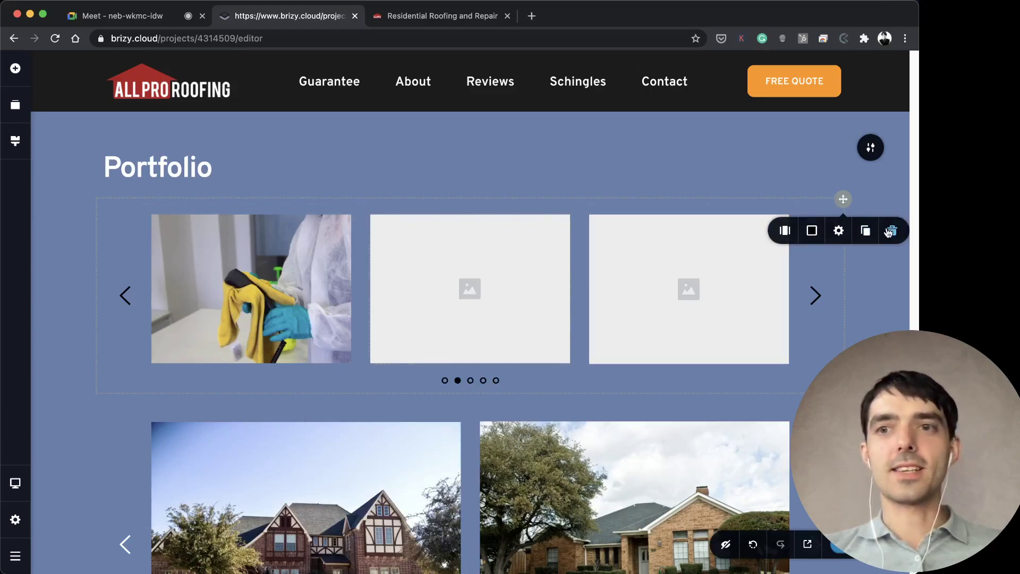
pyautogui.press('Delete')
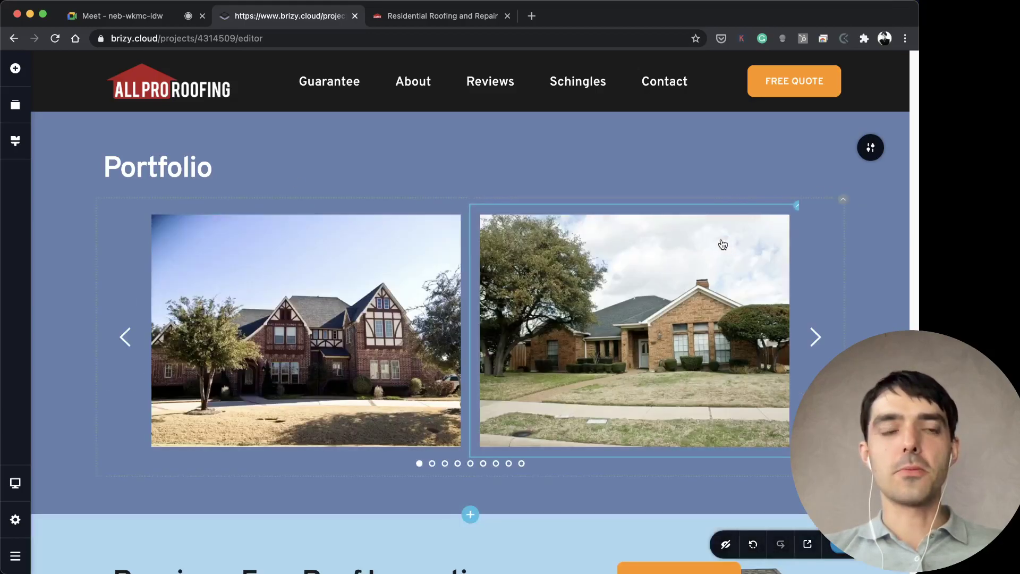
# Open the link settings of the first house photo in the original Portfolio carousel
pyautogui.click(384, 360)
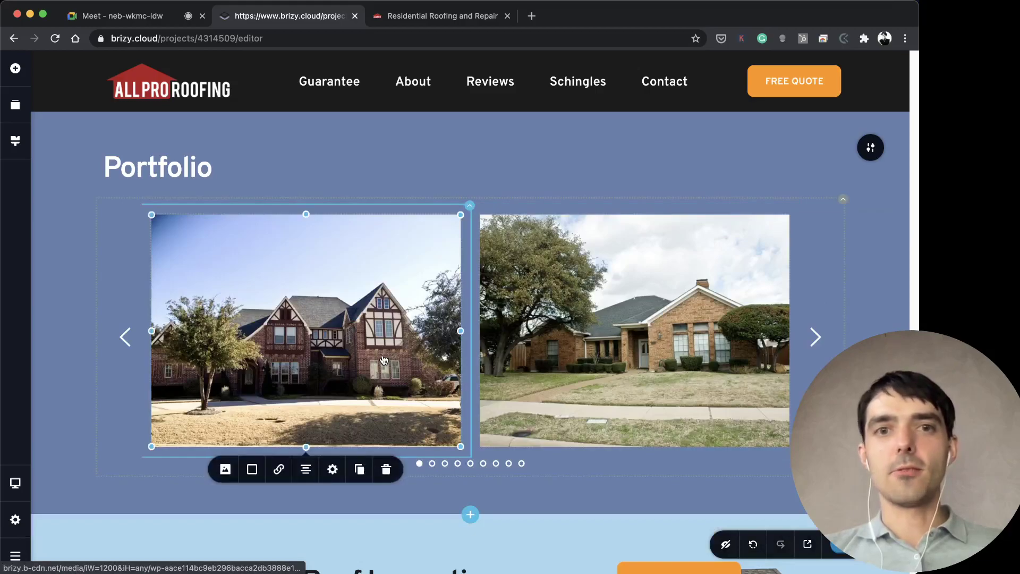
pyautogui.click(278, 471)
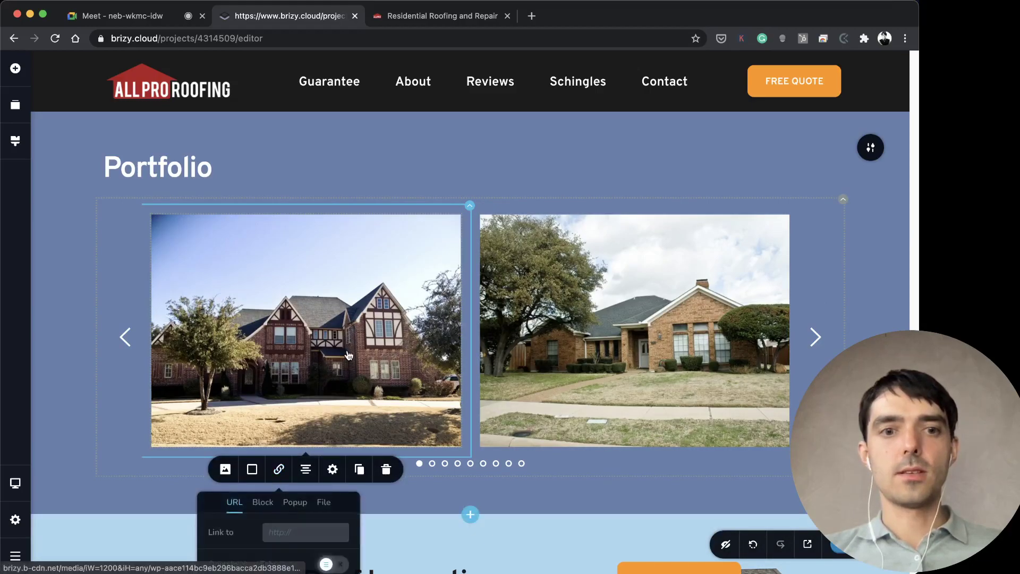
pyautogui.scroll(-2, 372, 425)
# Inspect the text elements in the Customer Testimonials carousel and advance through its slides to the fourth testimonial
pyautogui.scroll(10, 605, 391)
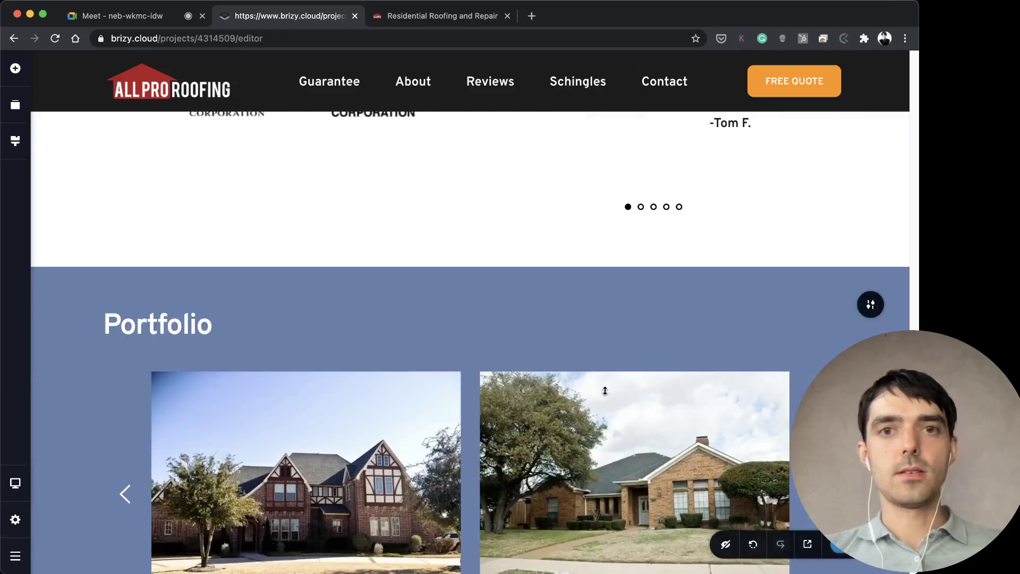
pyautogui.click(641, 327)
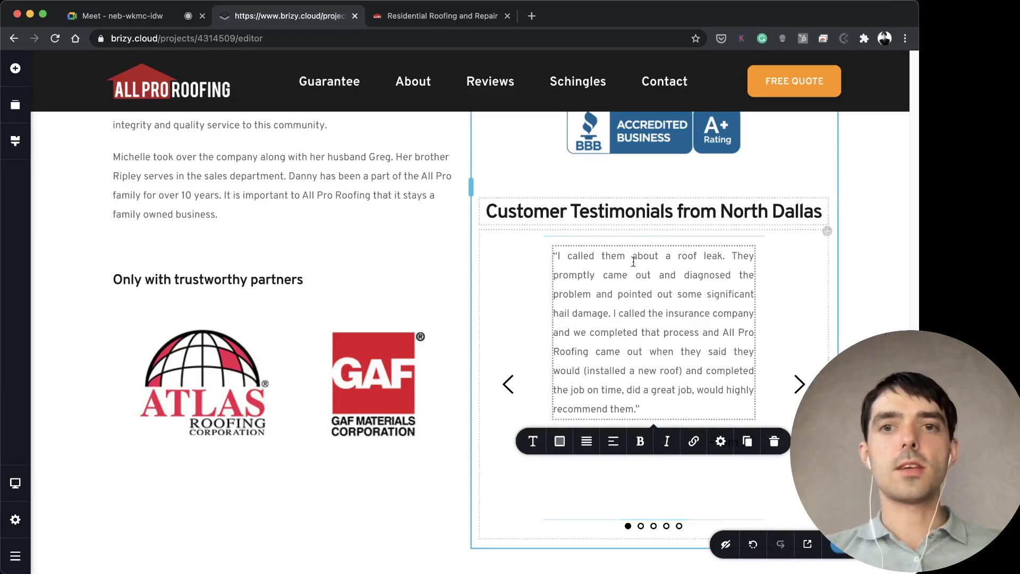
pyautogui.click(16, 68)
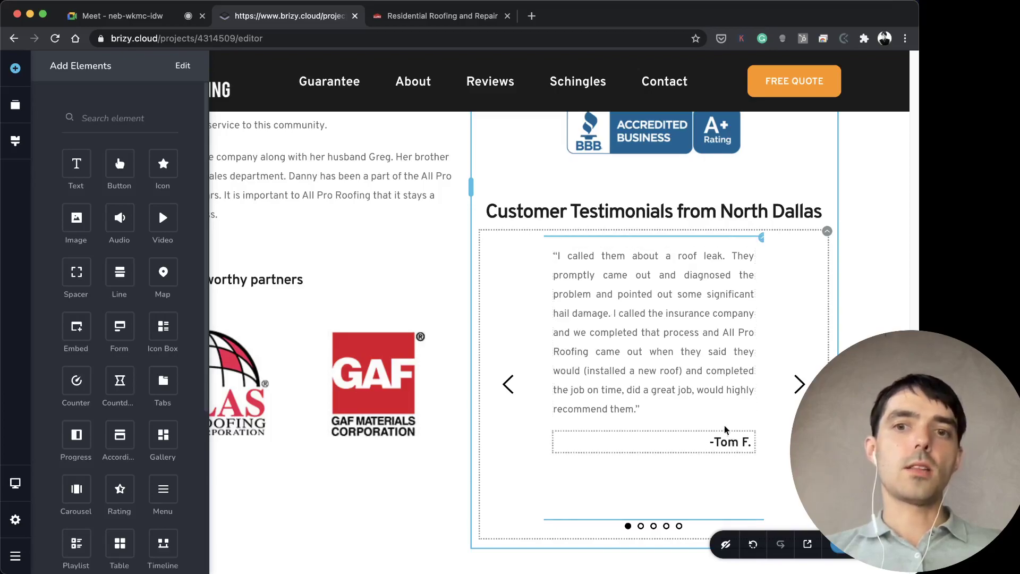
pyautogui.click(713, 391)
pyautogui.click(685, 445)
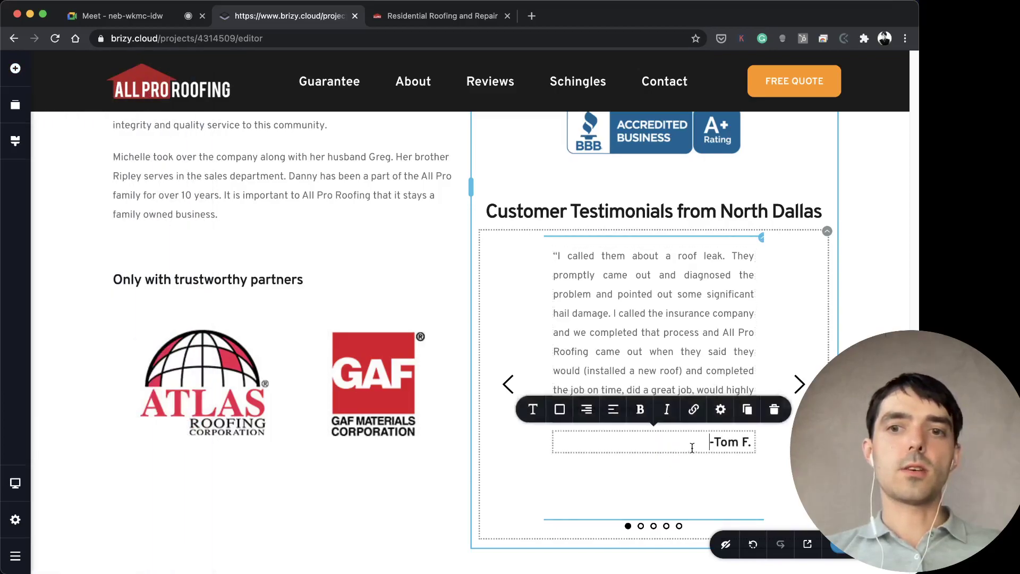
pyautogui.click(799, 384)
pyautogui.click(799, 384)
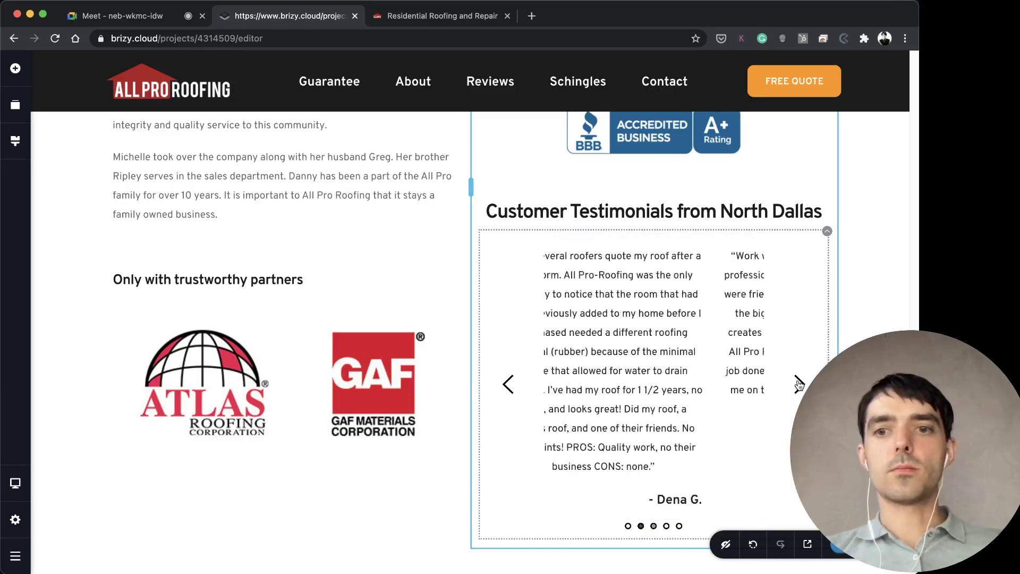
pyautogui.click(799, 384)
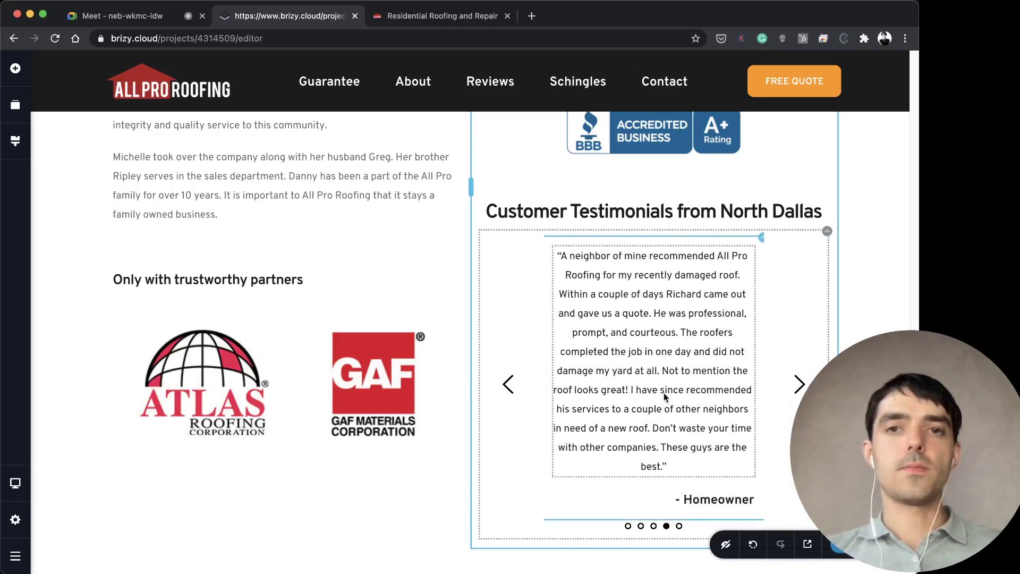
# Open the link settings of the family photo in the About us carousel
pyautogui.scroll(5, 667, 391)
pyautogui.click(665, 260)
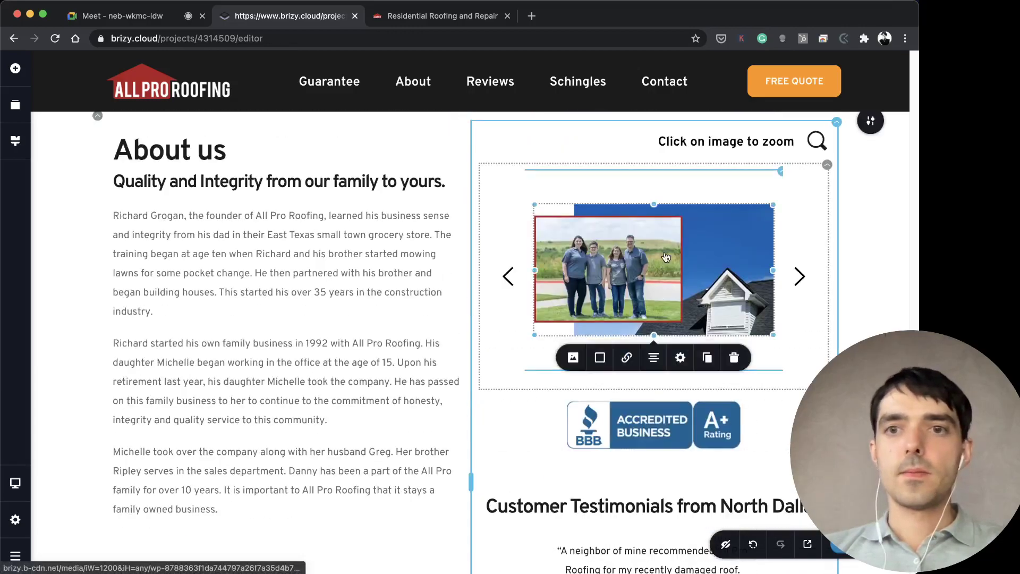
pyautogui.click(626, 358)
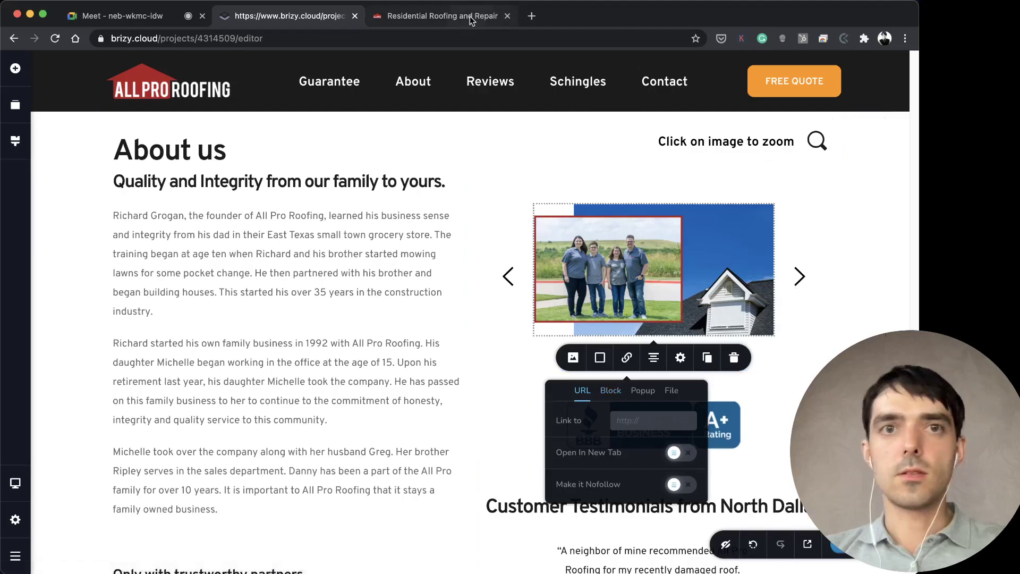
# Switch to the live allproroof.com page and test the zoom on an About us carousel image by enlarging and closing it
pyautogui.click(441, 16)
pyautogui.scroll(10, 653, 326)
pyautogui.scroll(-15, 653, 326)
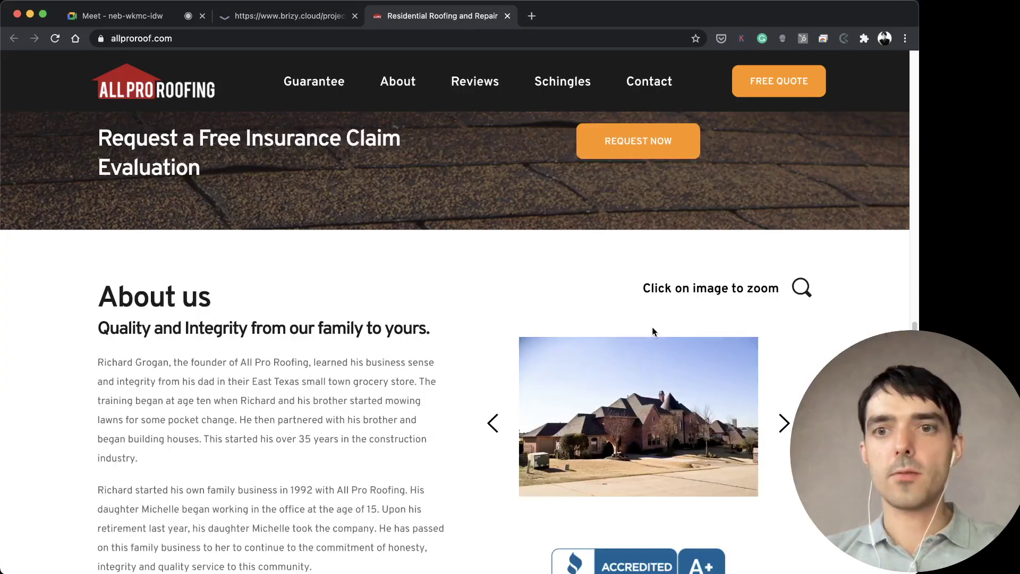
pyautogui.click(651, 326)
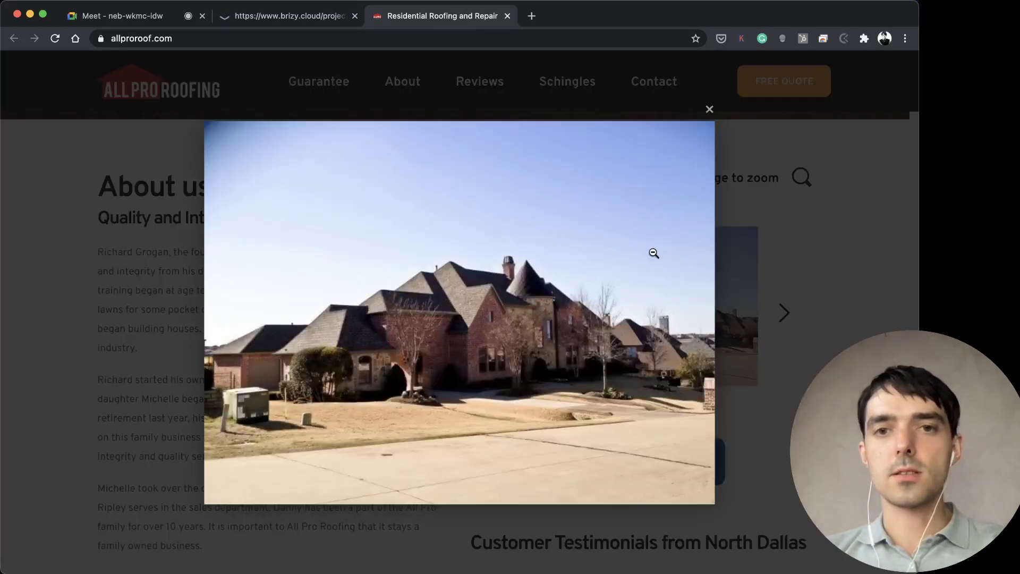
pyautogui.click(653, 253)
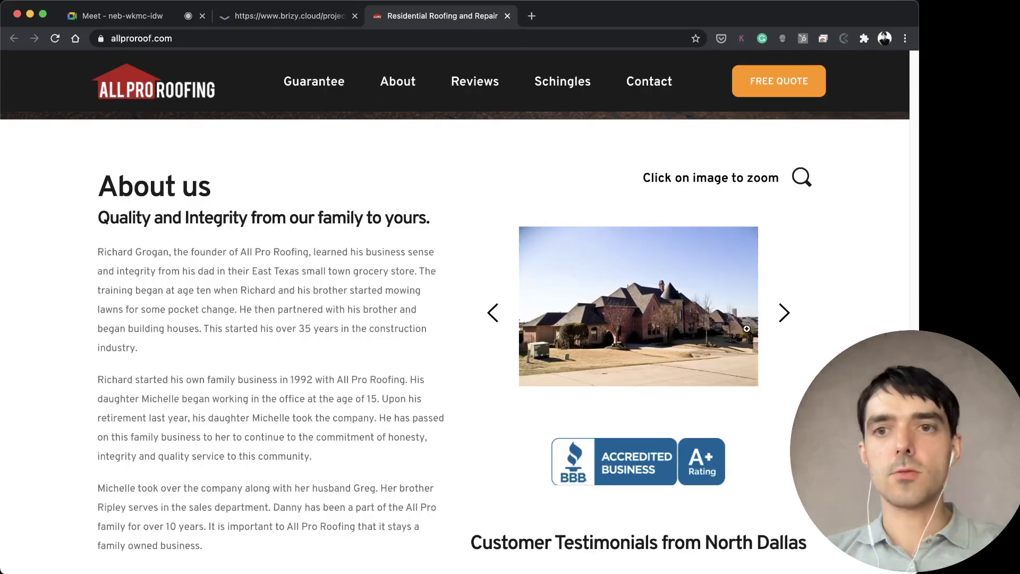
pyautogui.click(705, 313)
pyautogui.click(774, 262)
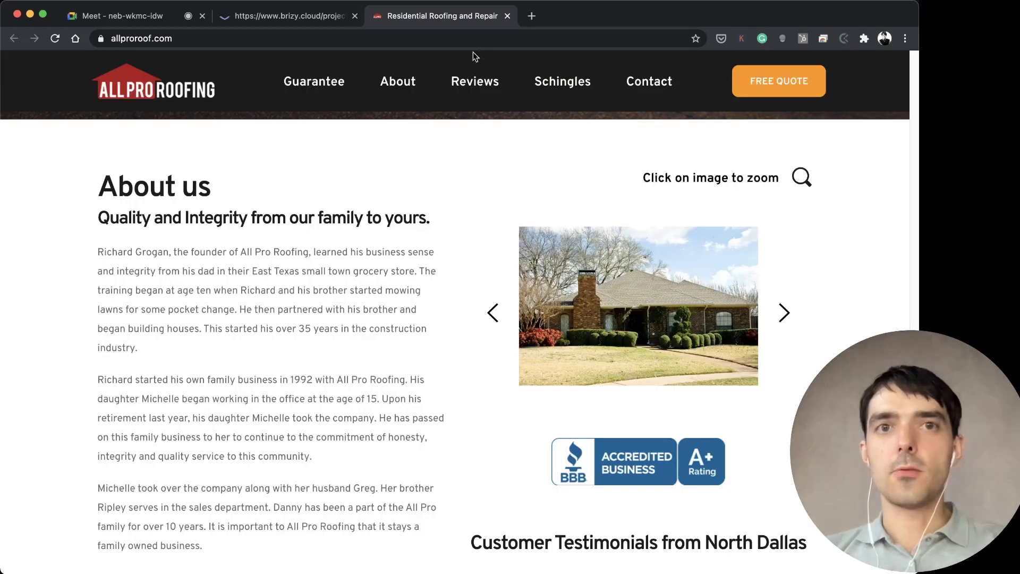
# Return to the Brizy editor and examine the URL, Block, Popup and File link options of the About us family photo
pyautogui.click(297, 16)
pyautogui.click(661, 282)
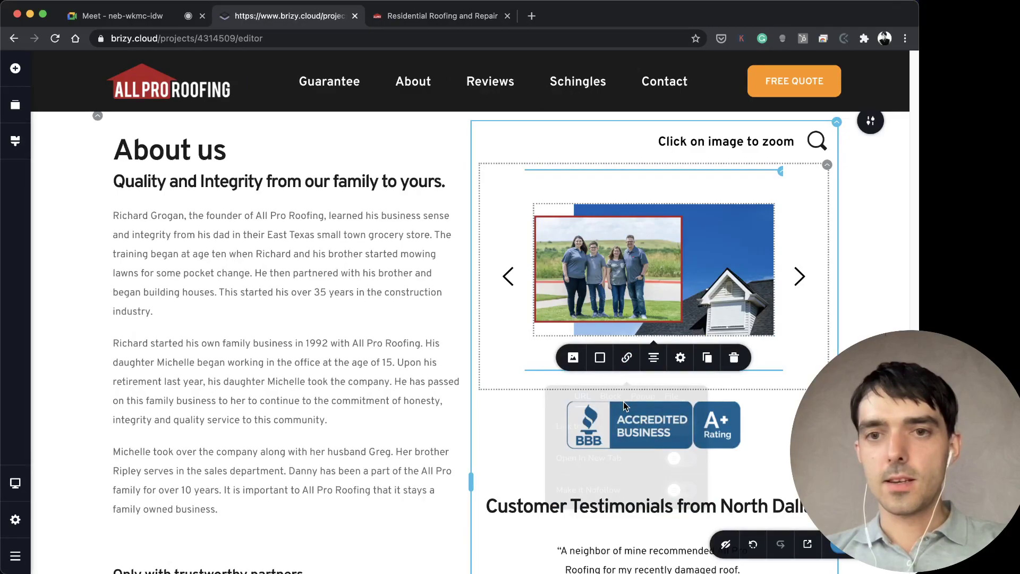
pyautogui.click(631, 359)
pyautogui.click(619, 395)
pyautogui.click(633, 392)
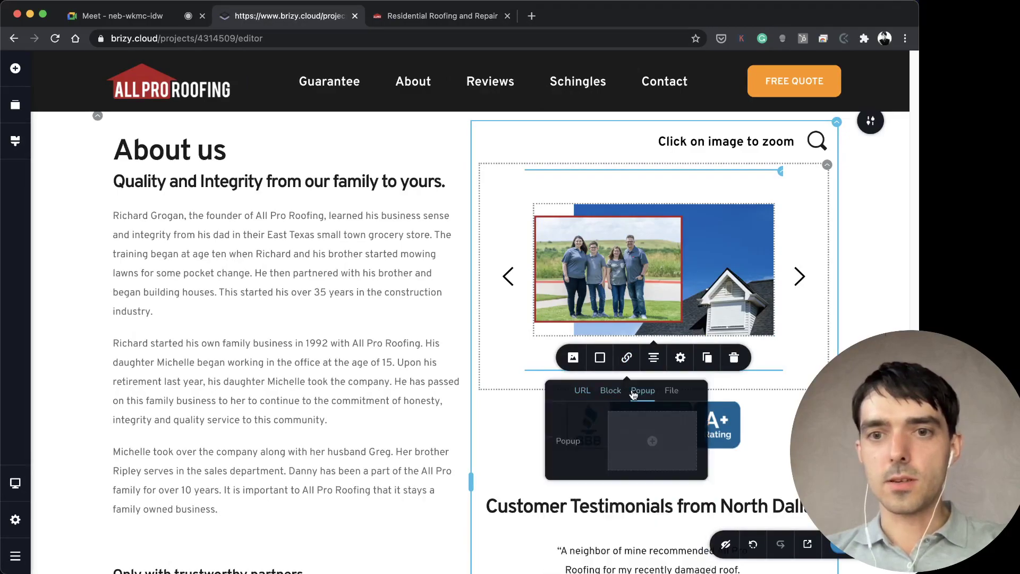
pyautogui.click(584, 393)
pyautogui.click(670, 393)
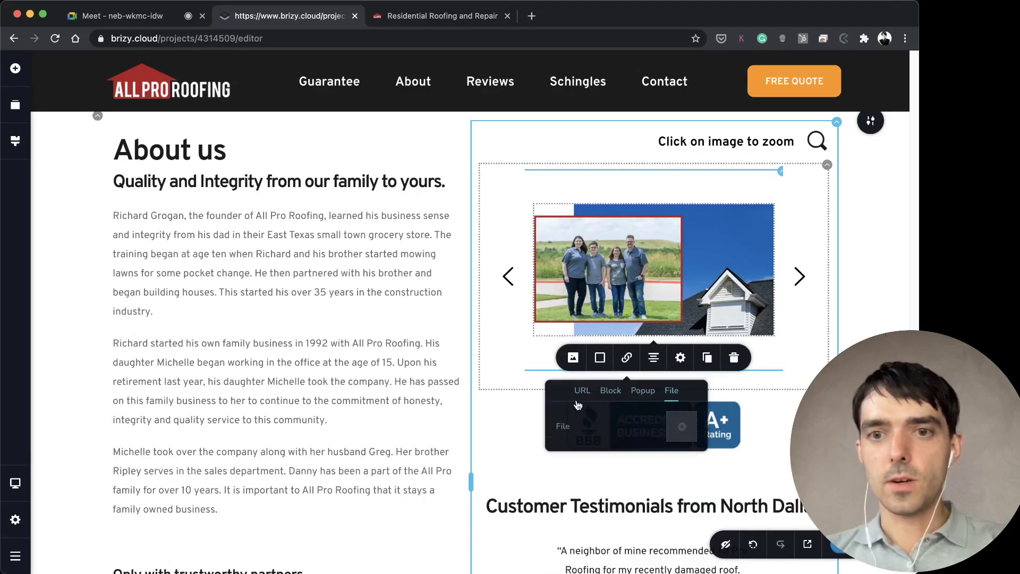
pyautogui.click(581, 394)
pyautogui.click(575, 239)
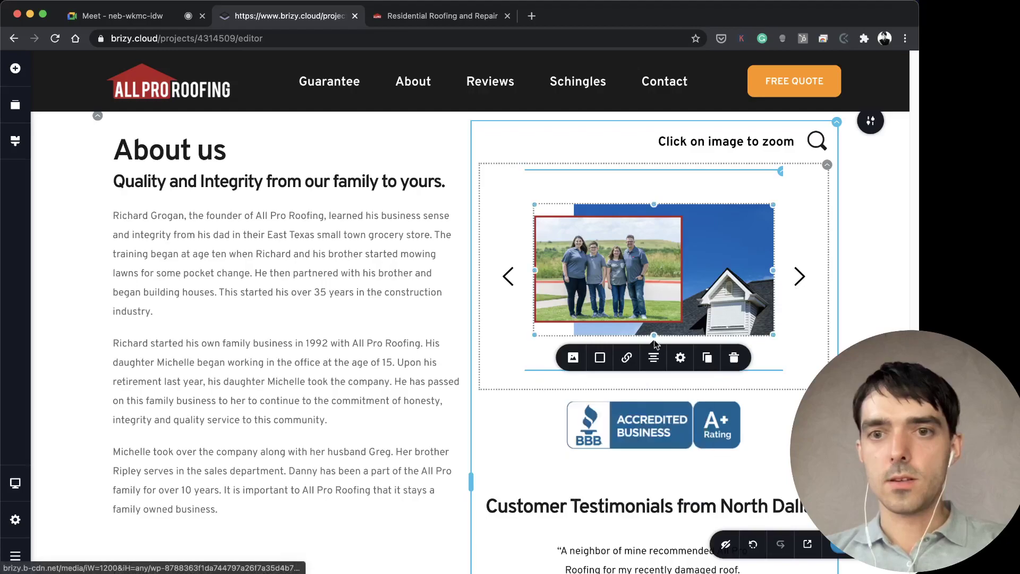
# Advance the About us carousel to the house photo and check its Block, Popup and URL link options for a zoom setting
pyautogui.click(800, 275)
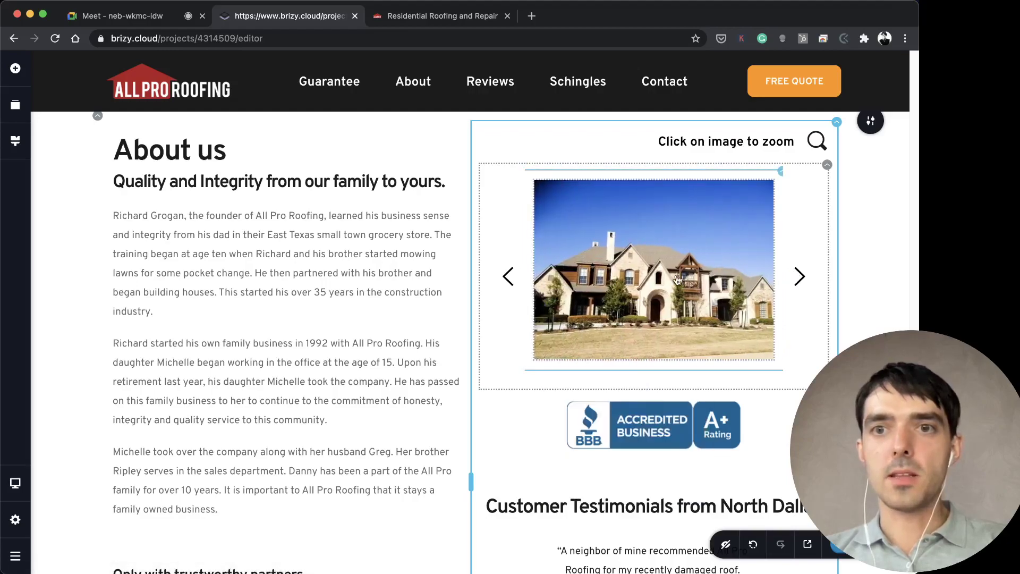
pyautogui.click(627, 382)
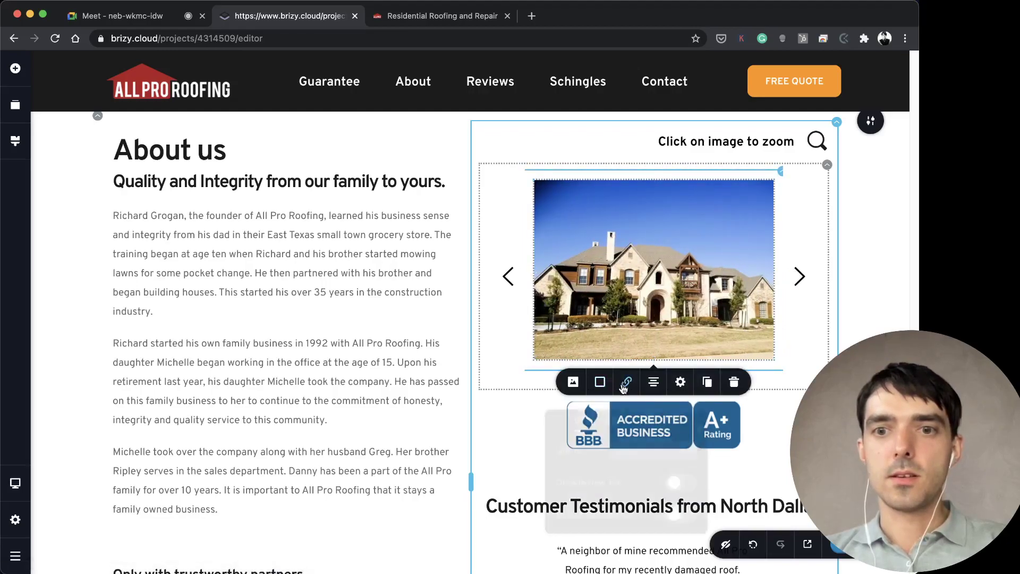
pyautogui.click(613, 420)
pyautogui.click(642, 417)
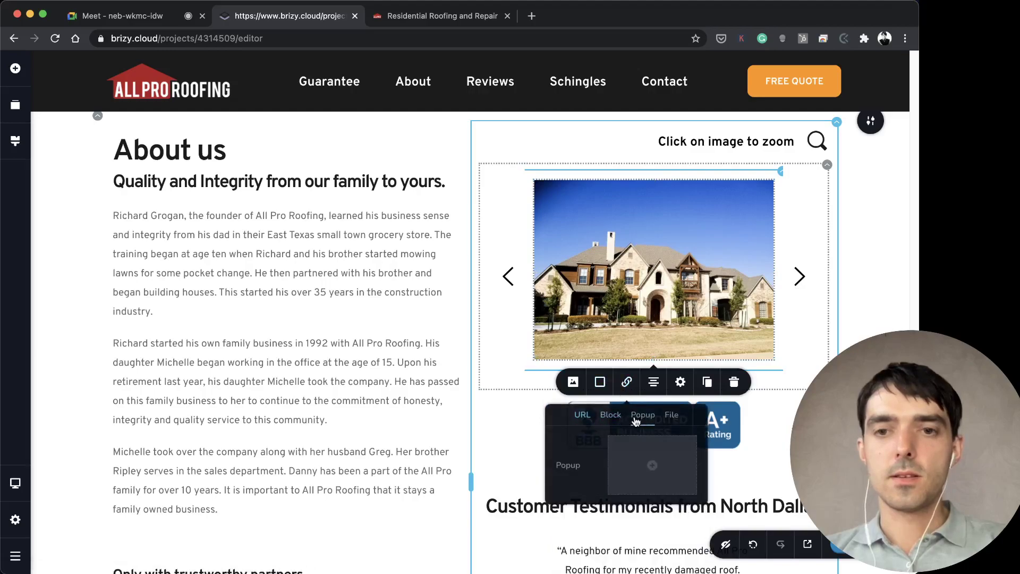
pyautogui.click(579, 420)
pyautogui.scroll(-2, 579, 420)
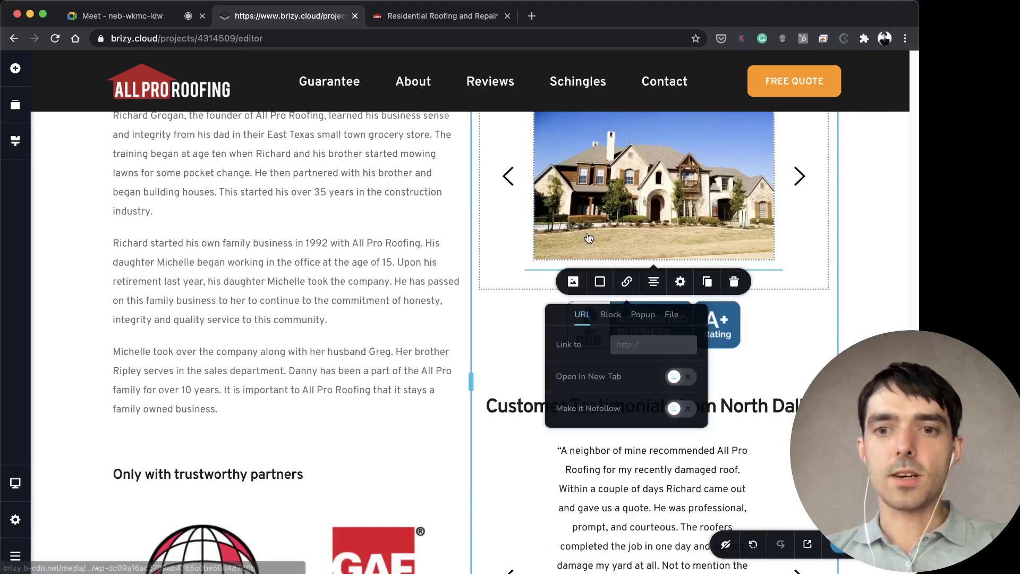
pyautogui.click(551, 249)
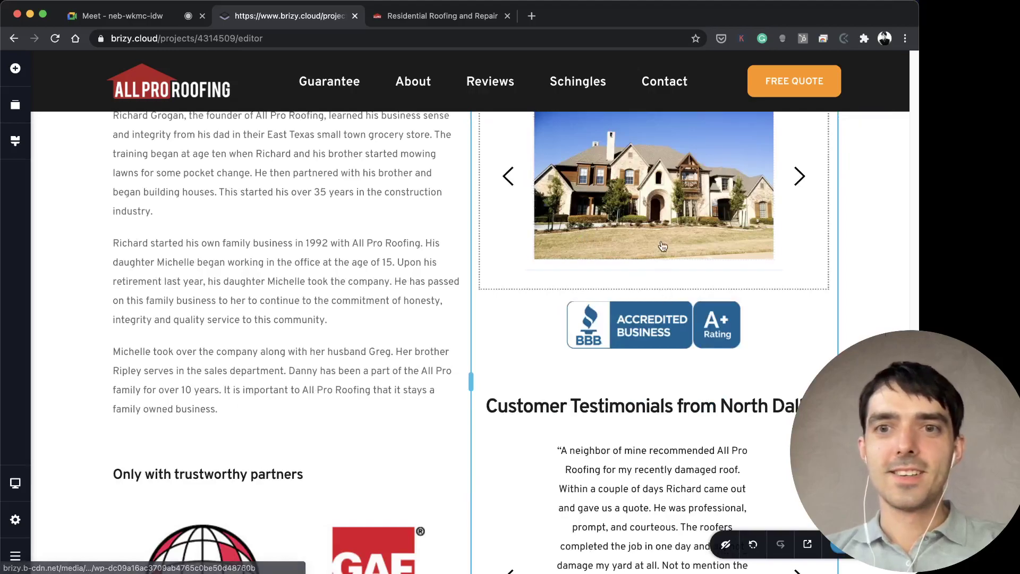
pyautogui.scroll(2, 662, 237)
pyautogui.scroll(1, 662, 240)
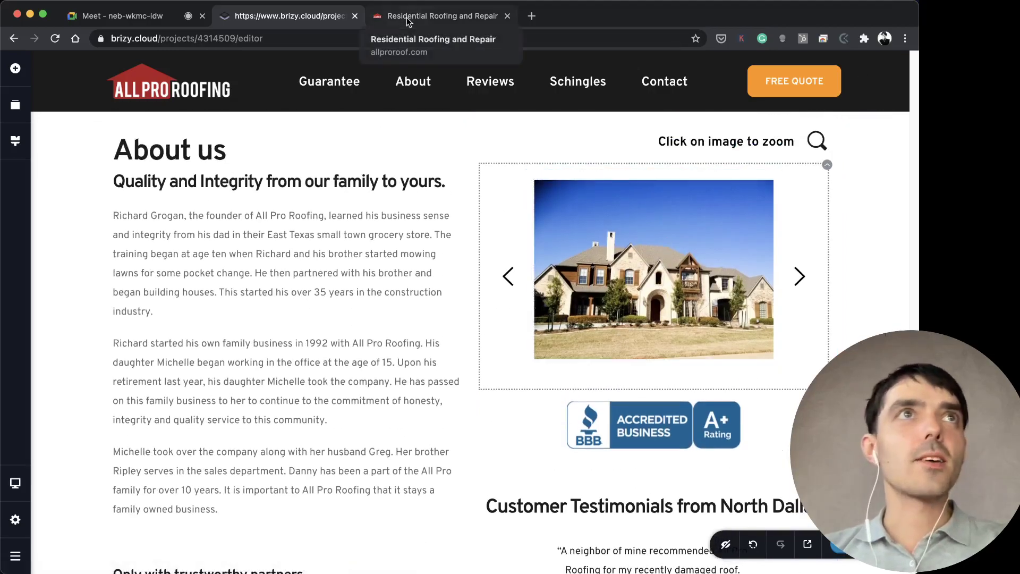
# Go back to the live allproroof.com page, advance the About us carousel and enlarge another house photo
pyautogui.click(642, 289)
pyautogui.hotkey('ctrl', 'Tab')
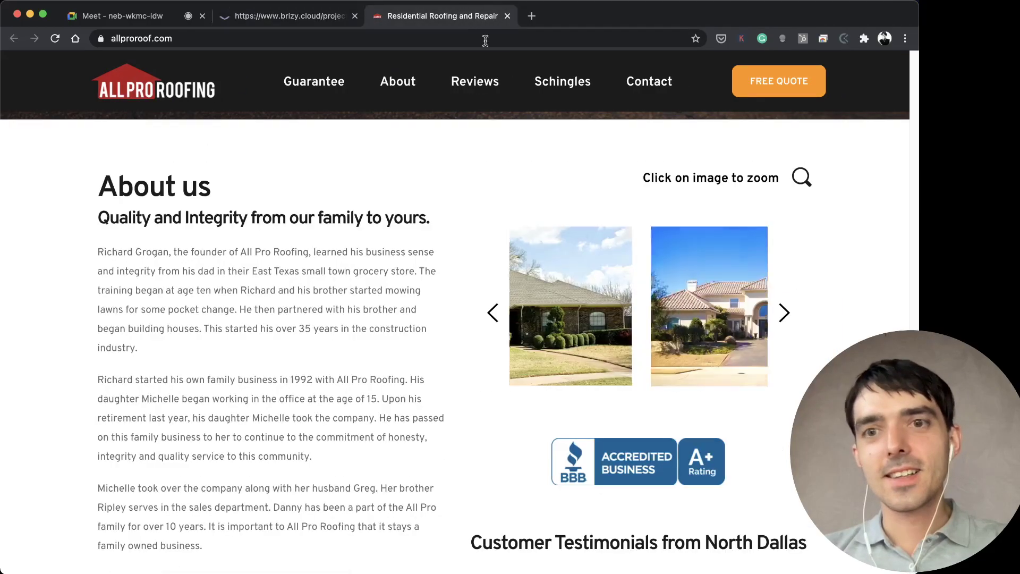
pyautogui.click(642, 303)
pyautogui.click(817, 261)
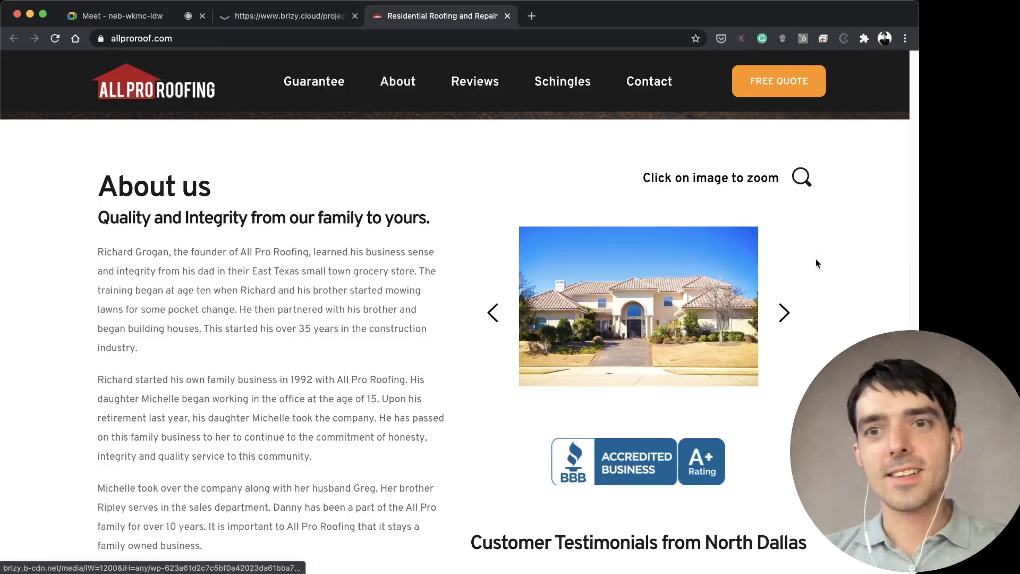
pyautogui.click(778, 316)
pyautogui.click(685, 314)
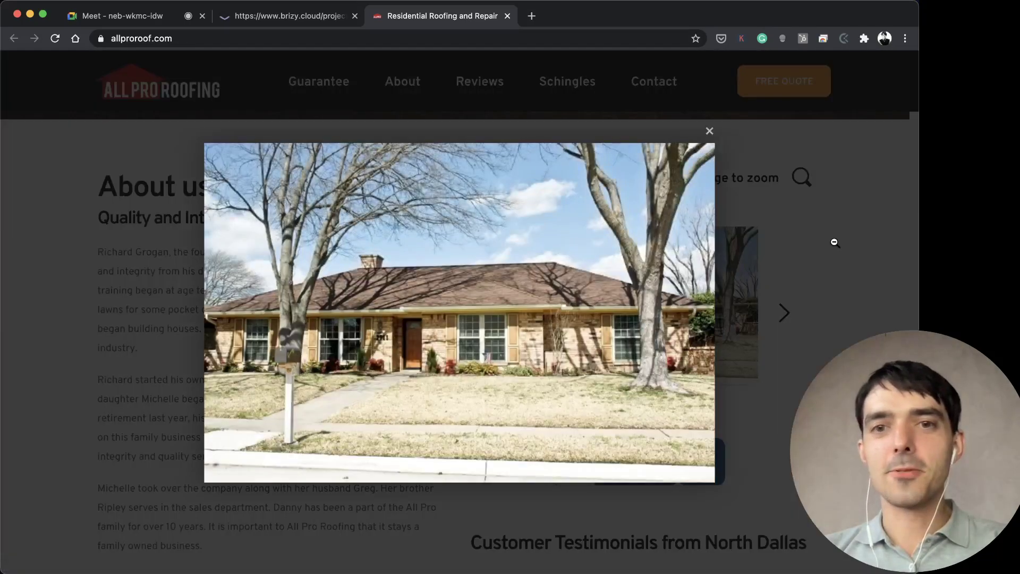
# Close the enlarged photo, return to the Brizy editor and check the Open in Lightbox setting on the About us carousel's next house image
pyautogui.click(833, 239)
pyautogui.click(282, 16)
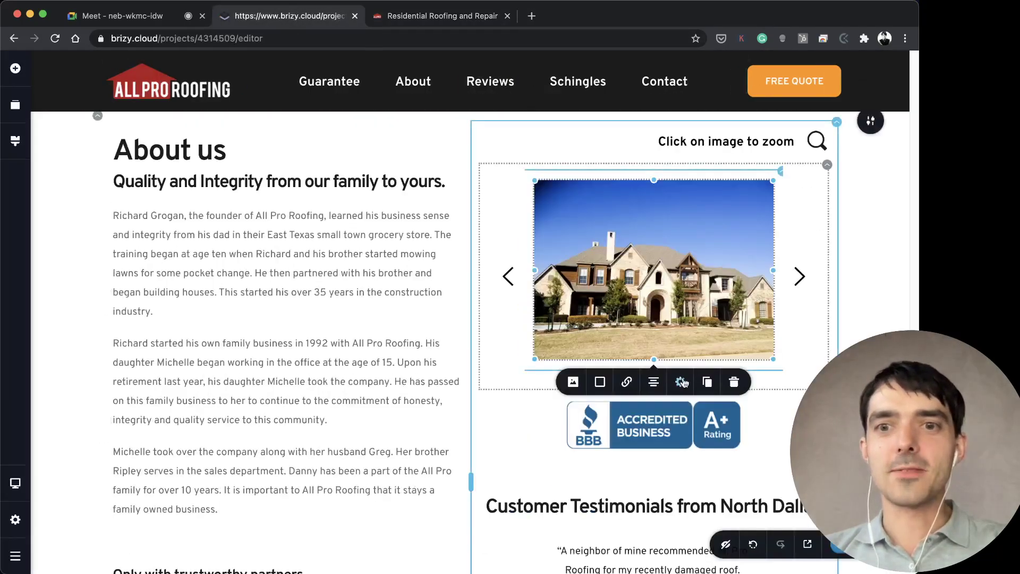
pyautogui.click(800, 278)
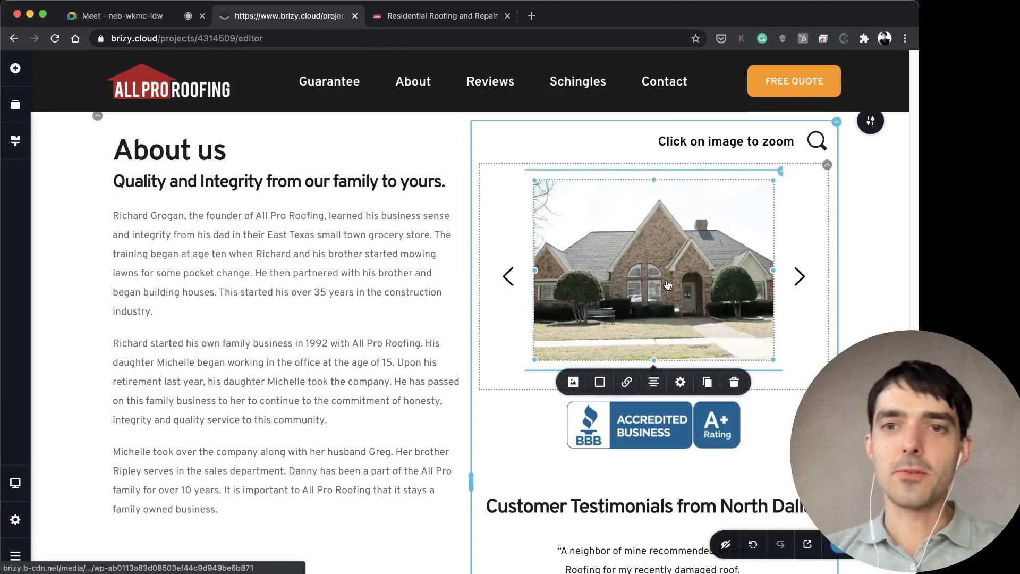
pyautogui.click(573, 384)
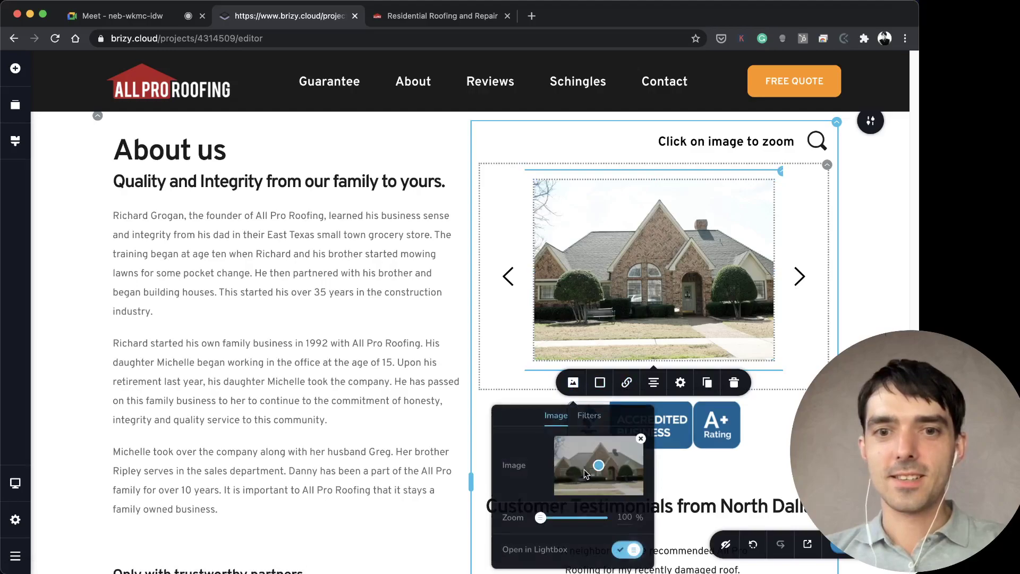
pyautogui.scroll(-1, 584, 472)
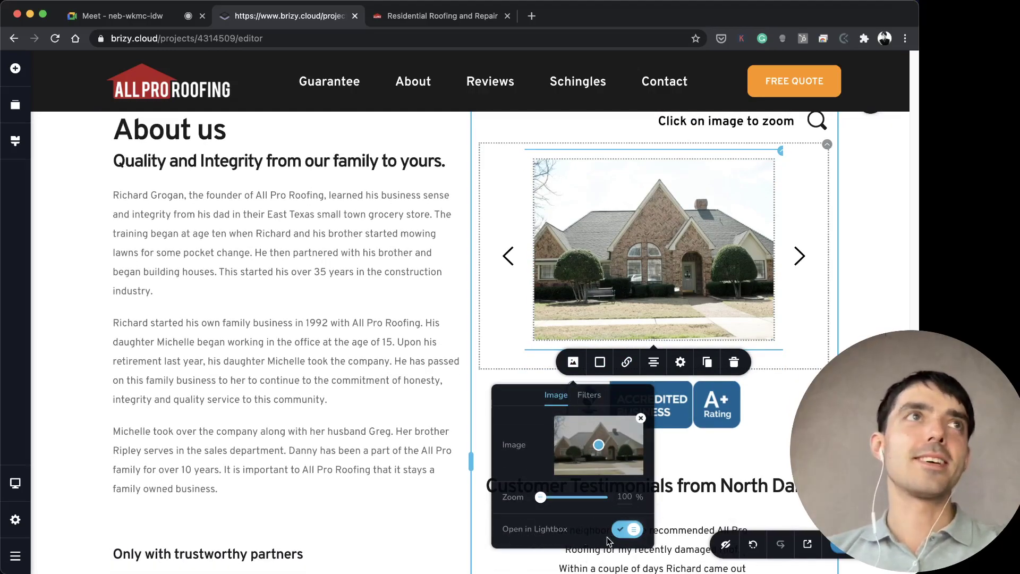
pyautogui.click(457, 425)
# Check the Open in Lightbox setting on the first house image of the Portfolio carousel
pyautogui.scroll(-13, 353, 408)
pyautogui.click(306, 401)
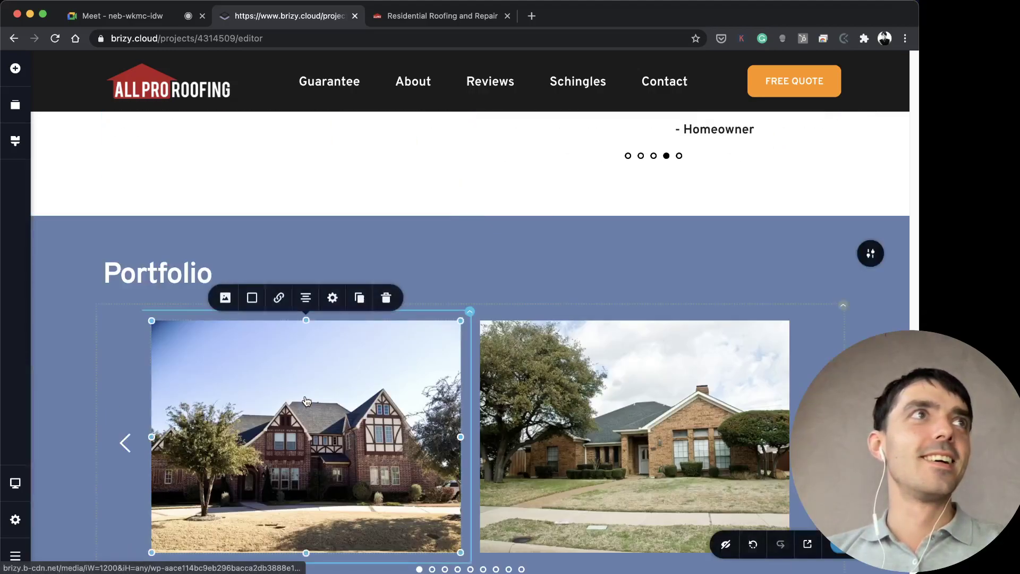
pyautogui.click(225, 298)
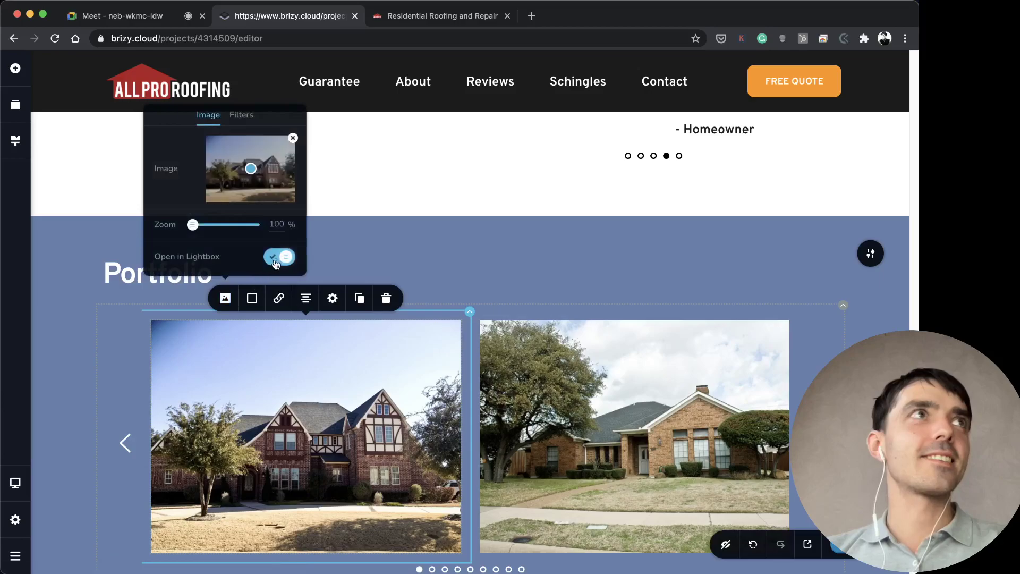
pyautogui.click(493, 280)
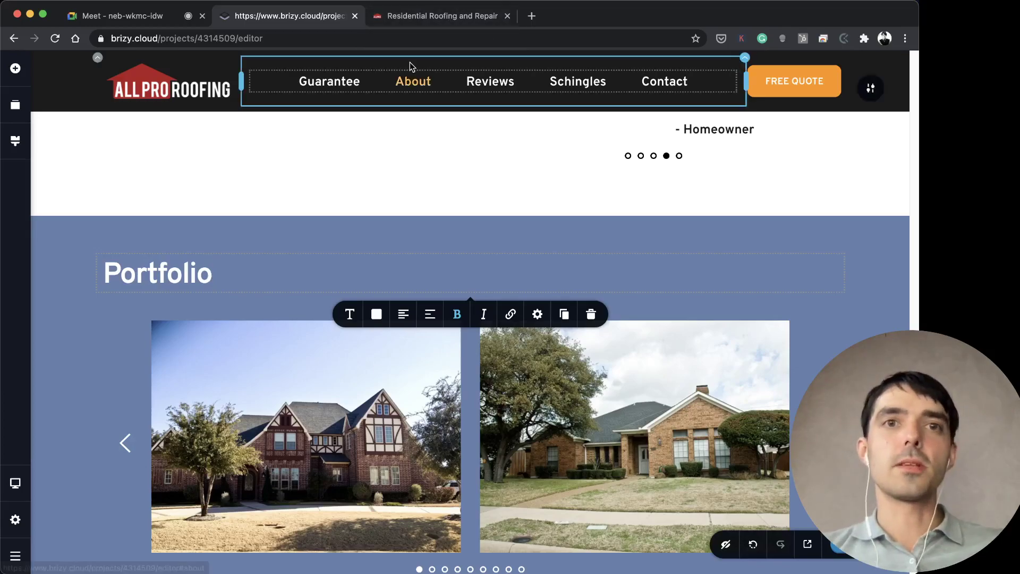
# Open wineofmoldova.com in a new browser tab
pyautogui.click(530, 16)
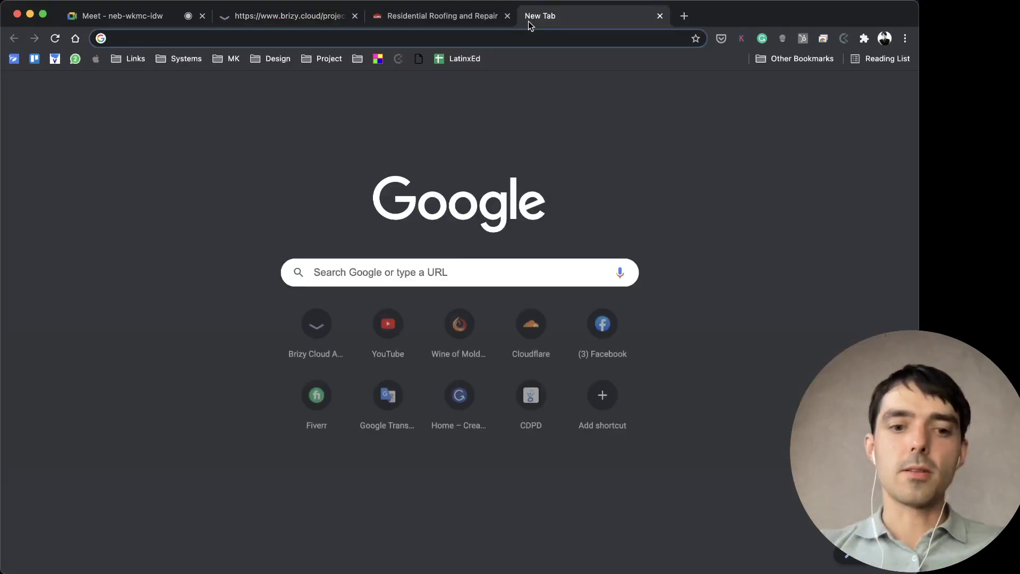
pyautogui.write('w')
pyautogui.press('BackSpace')
pyautogui.press('BackSpace')
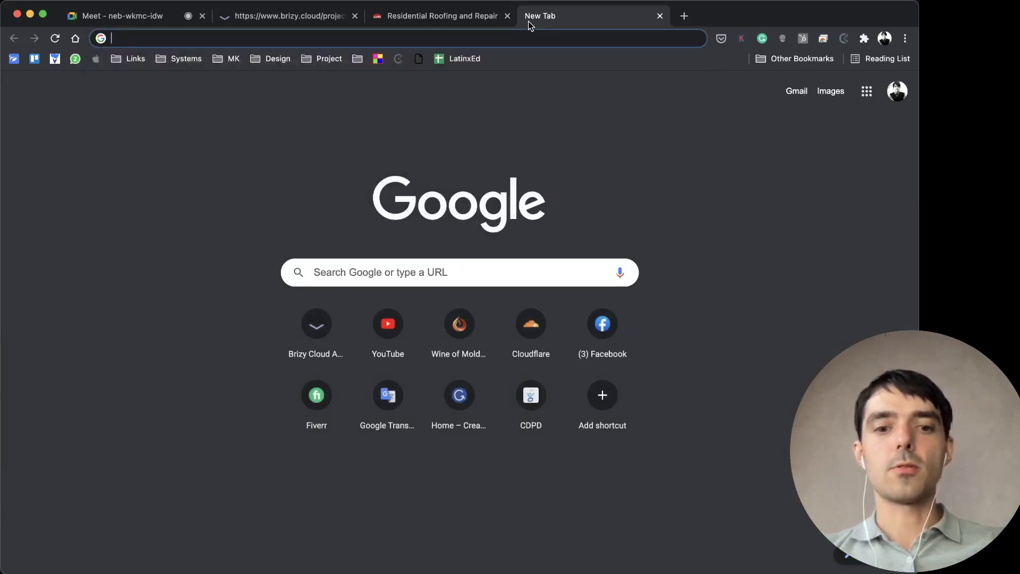
pyautogui.write('win')
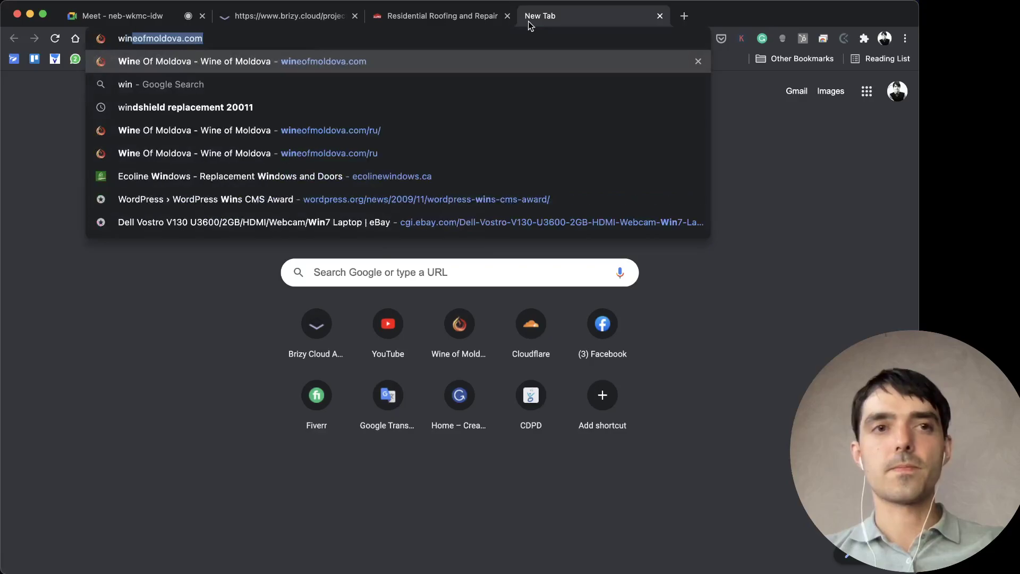
pyautogui.press('Return')
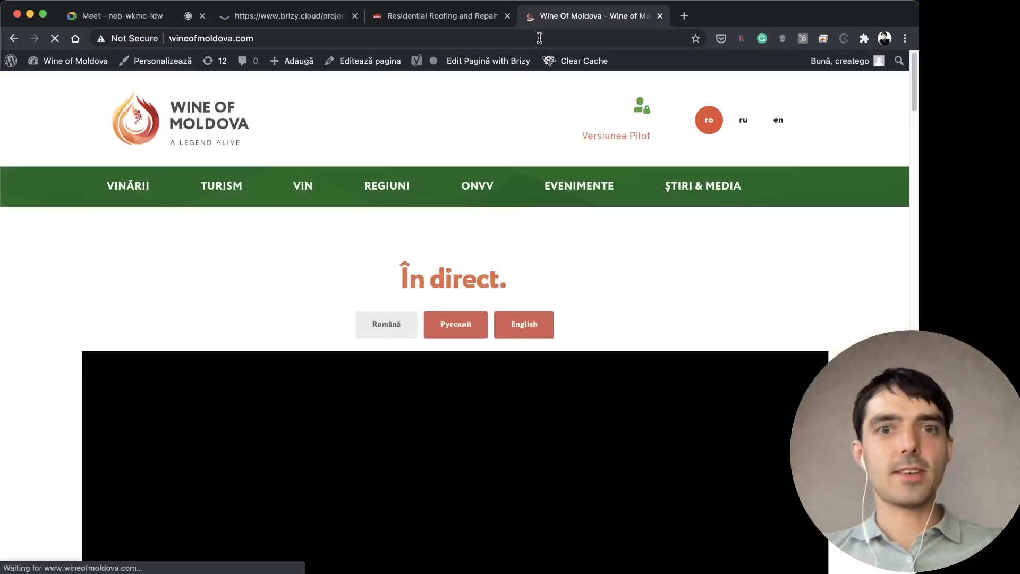
# Copy the wineofmoldova.com address and load it in a new Incognito window
pyautogui.click(448, 38)
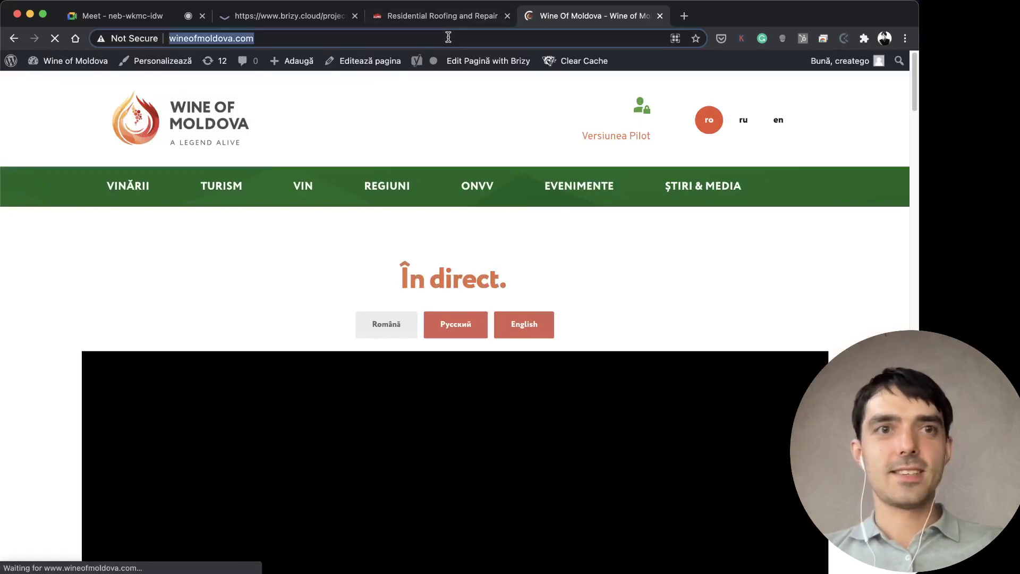
pyautogui.press('super+c')
pyautogui.press('super+shift+n')
pyautogui.press('super+v')
pyautogui.press('Return')
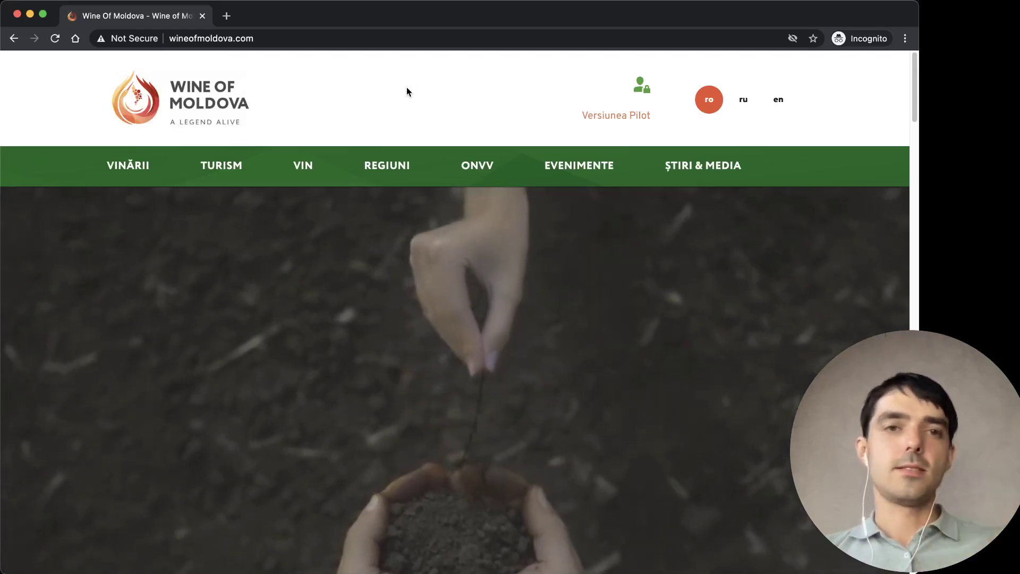
# Look over the Wine of Moldova home page's upper sections and the Regiuni and Vin dropdown panels
pyautogui.scroll(-10, 407, 92)
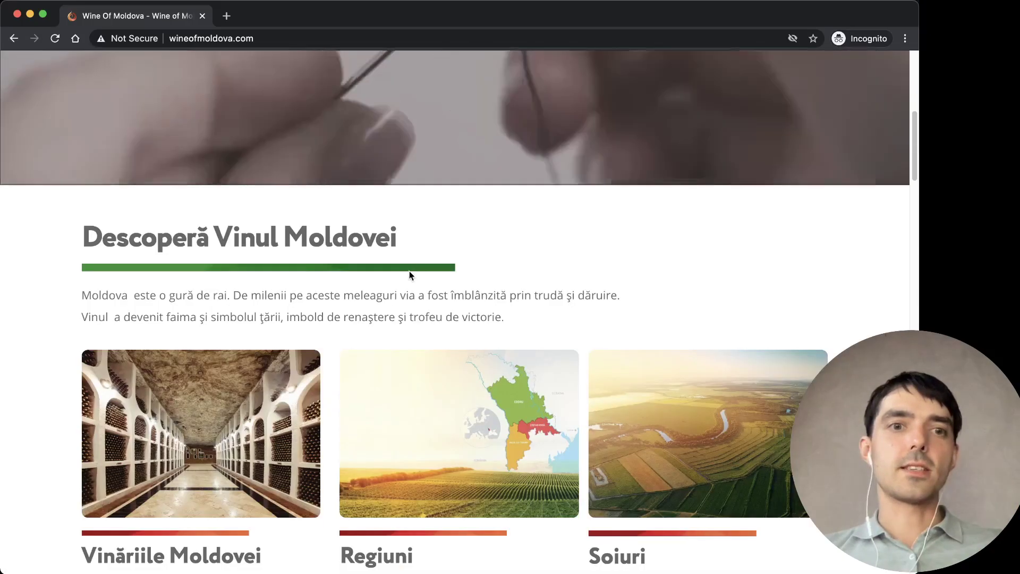
pyautogui.scroll(-7, 399, 279)
pyautogui.scroll(18, 394, 284)
pyautogui.moveTo(294, 157)
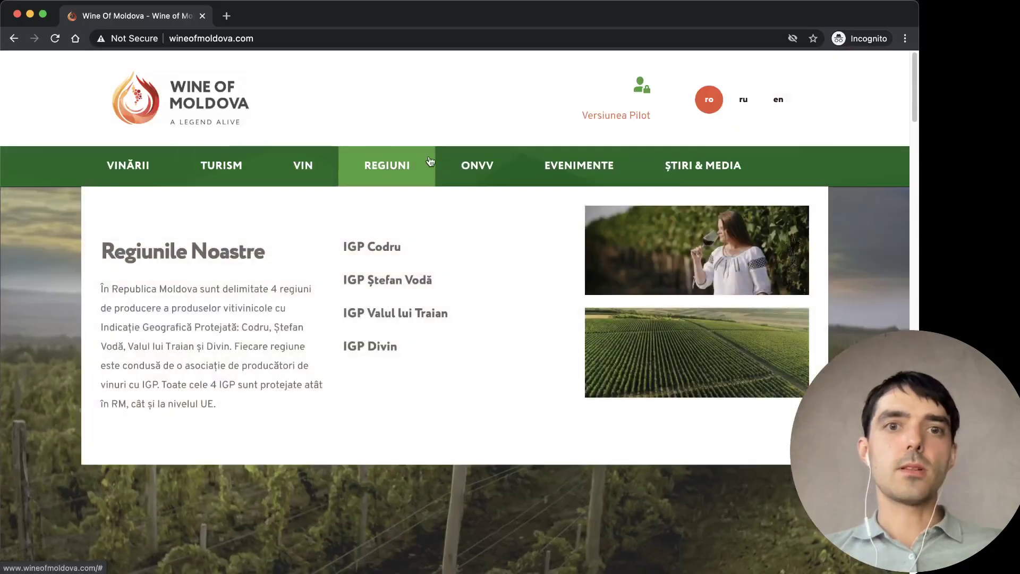
pyautogui.moveTo(531, 165)
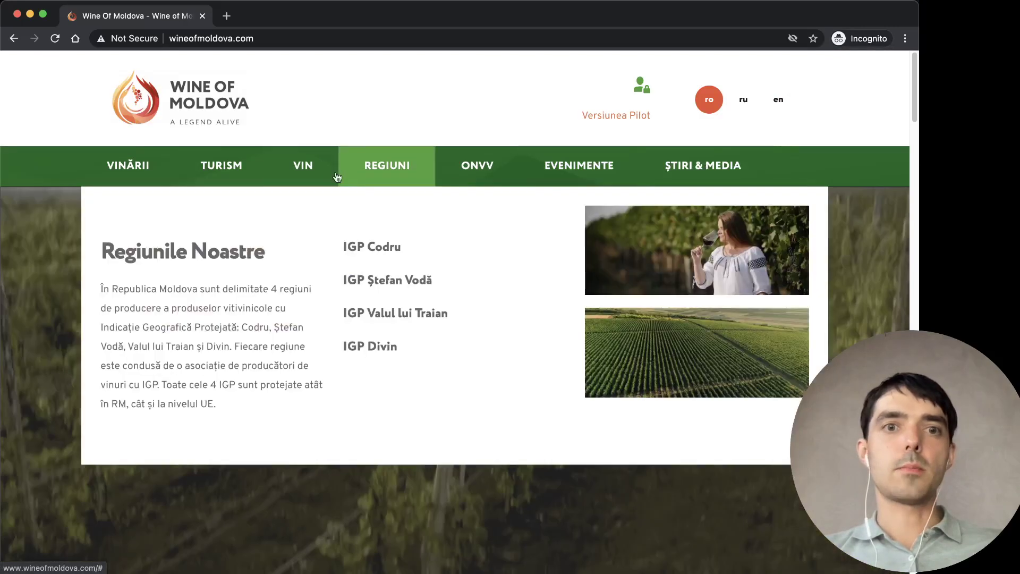
pyautogui.moveTo(290, 178)
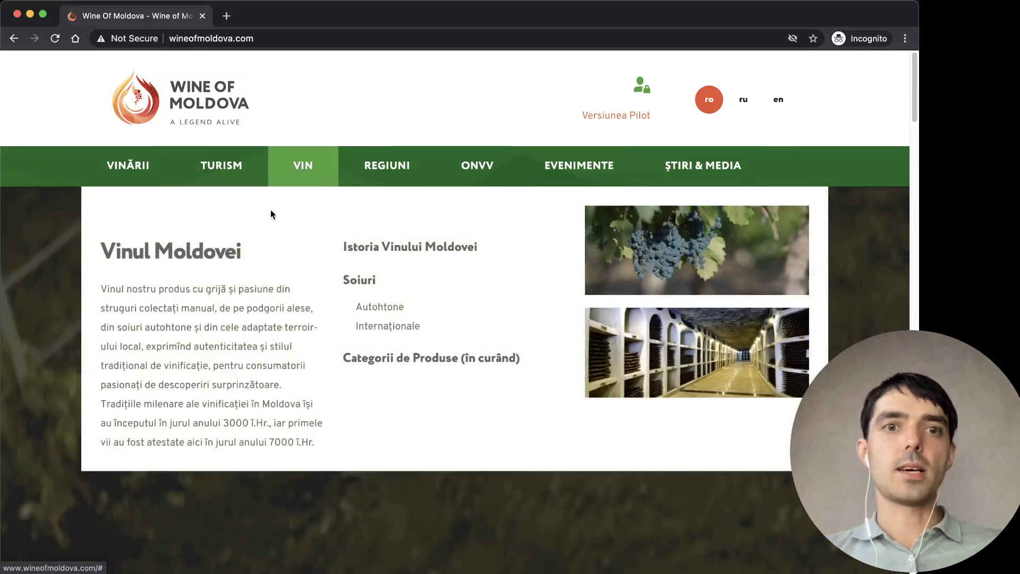
# Review the rest of the home page down to the footer, including the email subscription section, and return to its header
pyautogui.scroll(-15, 375, 335)
pyautogui.scroll(-8, 371, 332)
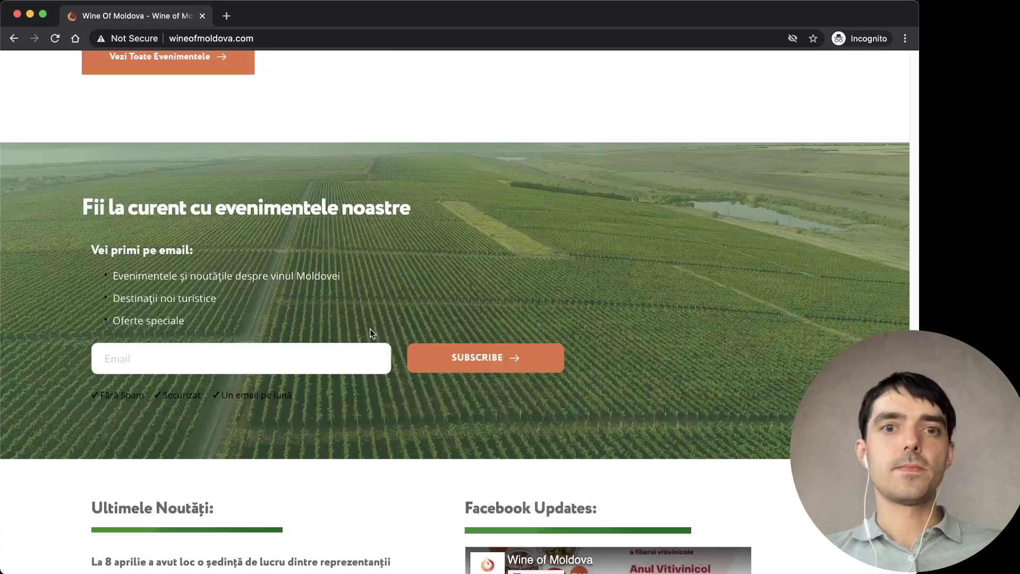
pyautogui.scroll(-15, 370, 332)
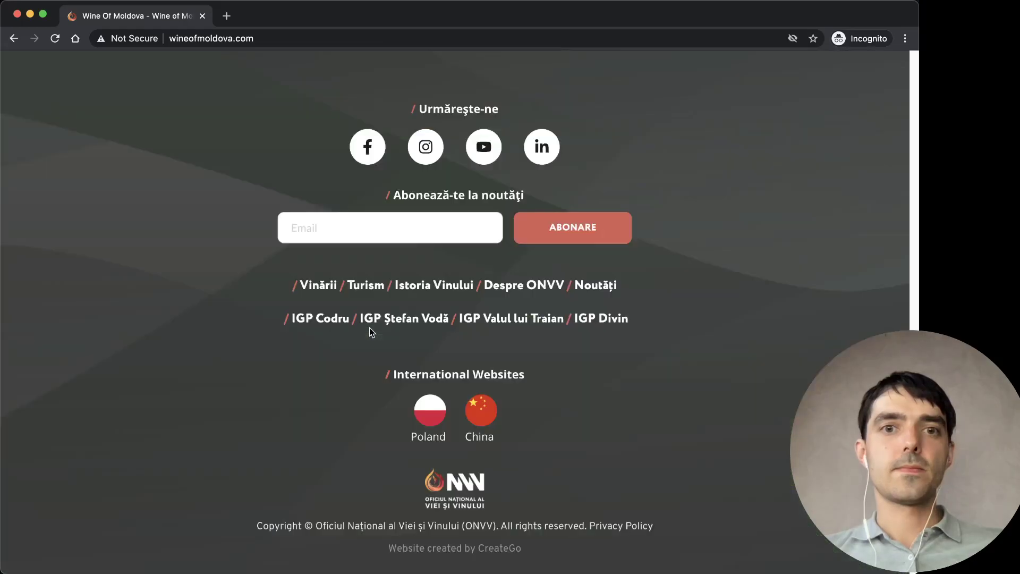
pyautogui.scroll(15, 372, 335)
pyautogui.scroll(12, 375, 342)
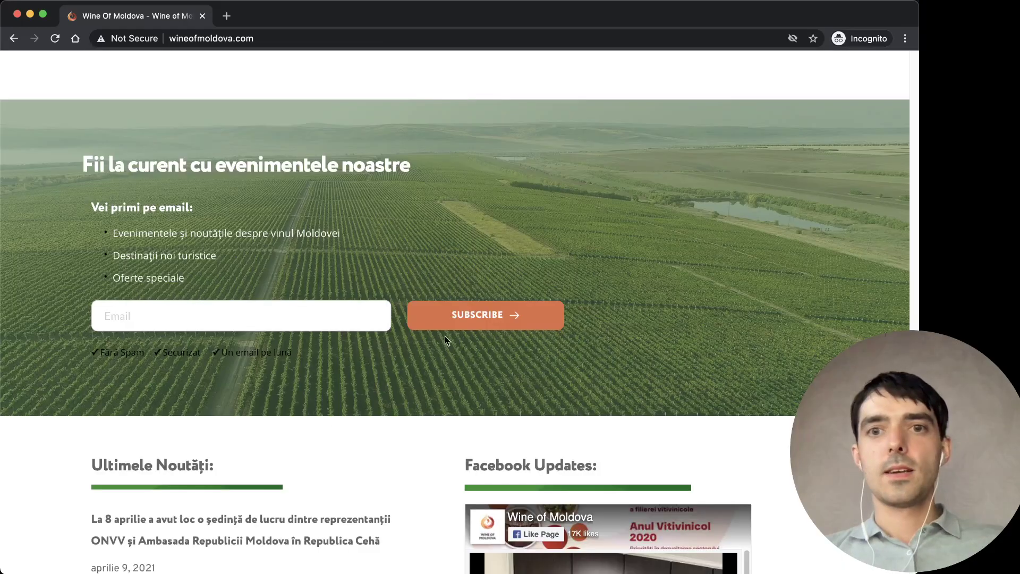
pyautogui.scroll(20, 263, 212)
# Open the Turism Vitivinicol page from the site's Turism section and look at its winery listing and map
pyautogui.moveTo(221, 165)
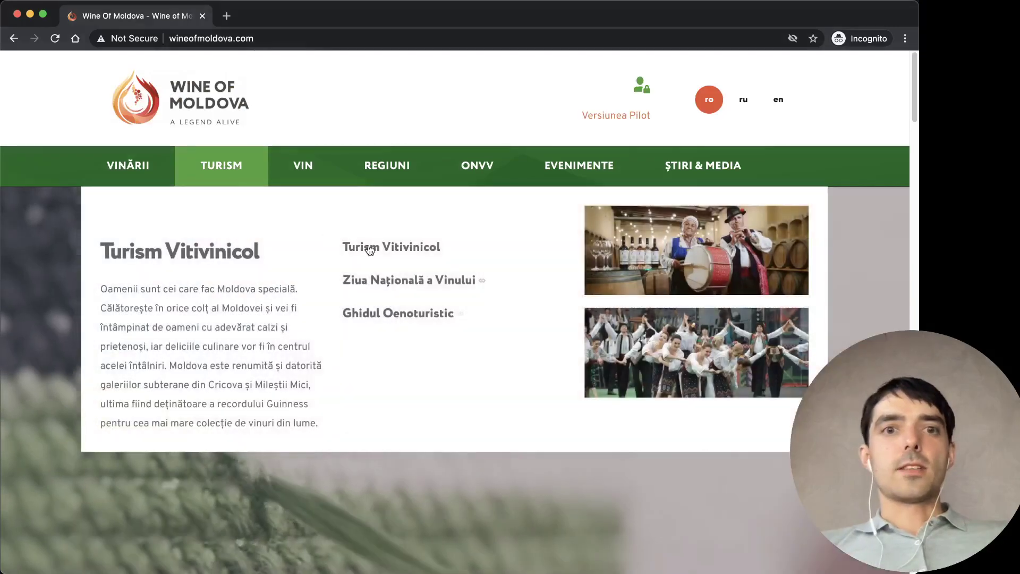
pyautogui.click(365, 246)
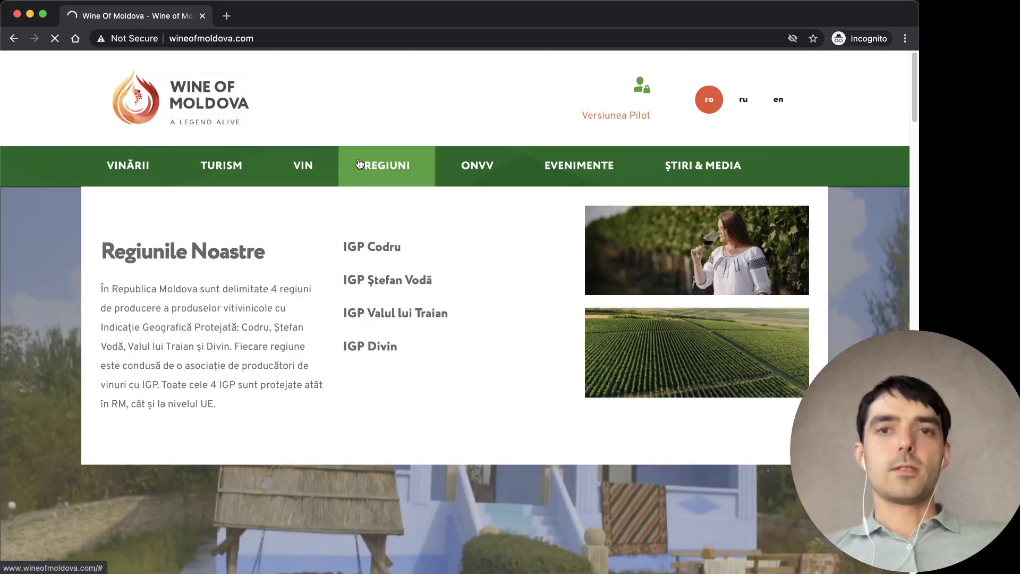
pyautogui.scroll(-7, 385, 301)
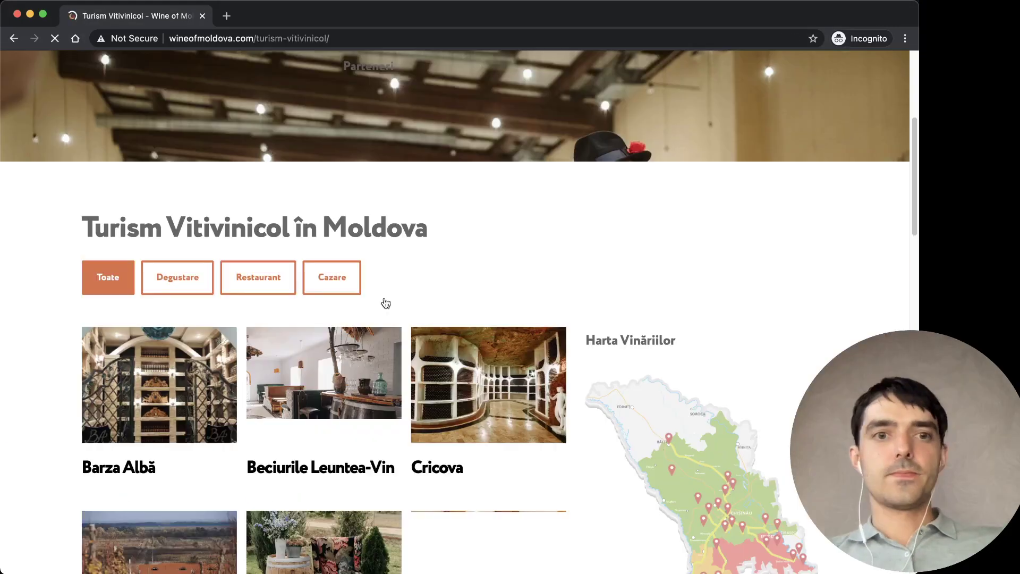
pyautogui.scroll(-1, 611, 361)
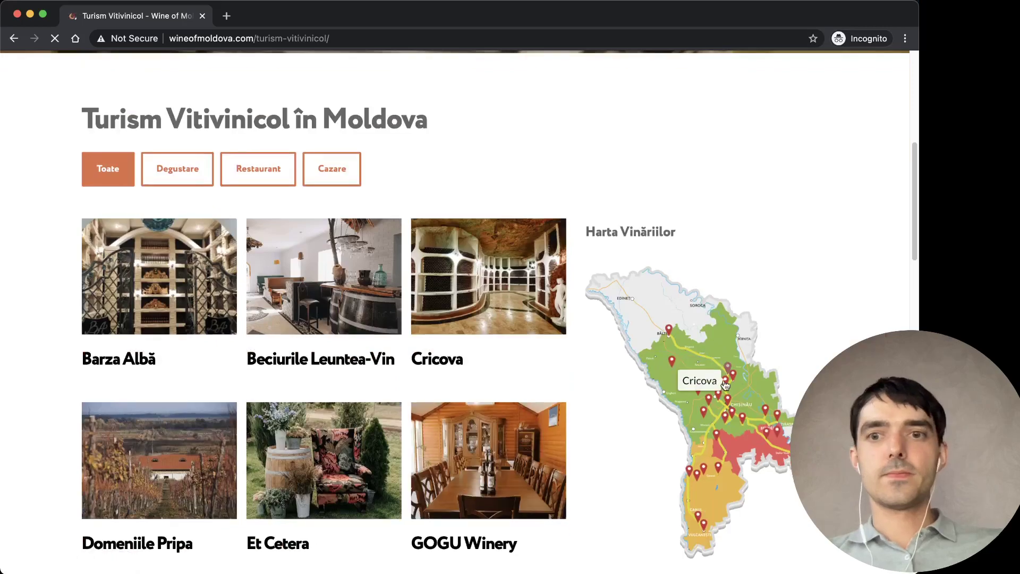
# Open the Crama Tudor winery from the map and review its page down to the Contacte section
pyautogui.click(699, 391)
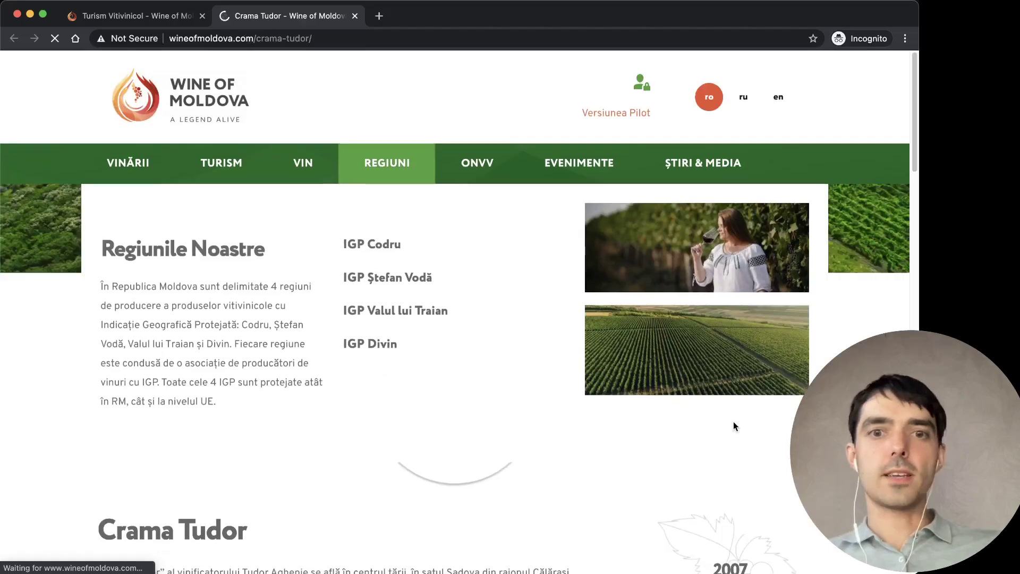
pyautogui.scroll(-1, 733, 422)
pyautogui.scroll(-4, 553, 380)
pyautogui.scroll(-10, 550, 374)
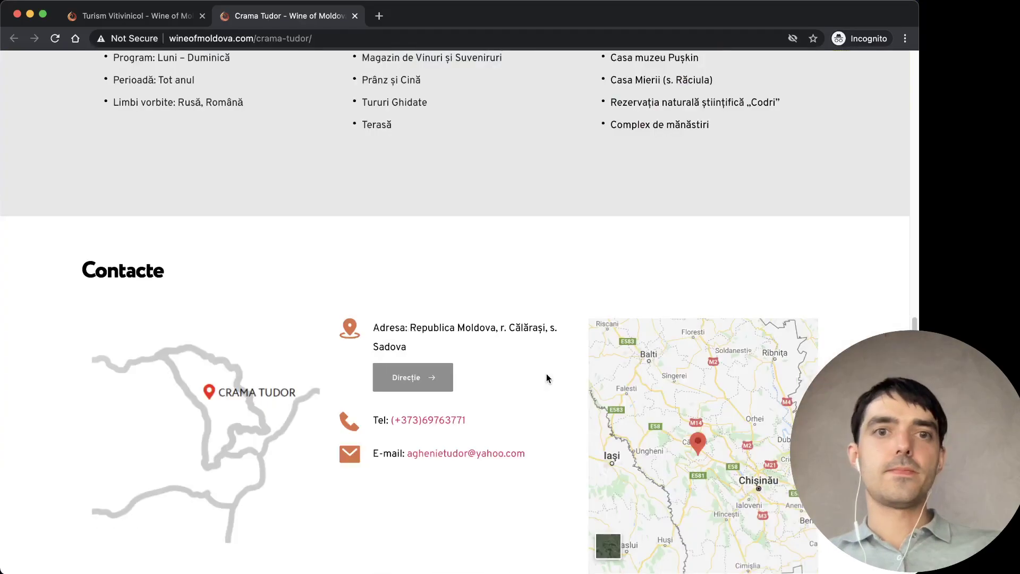
pyautogui.hotkey('ctrl', 'shift', 'Tab')
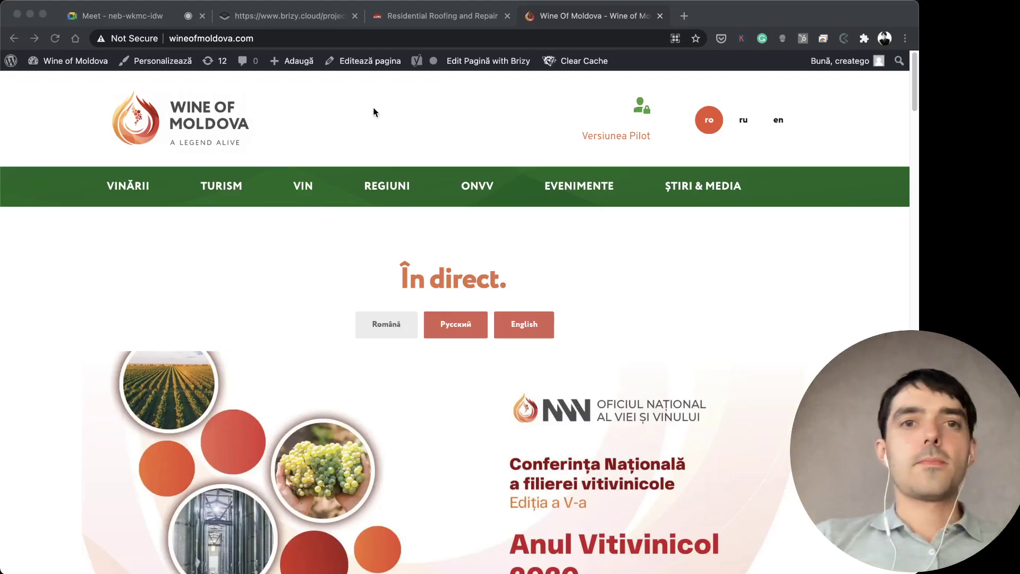
# Close the Wine of Moldova, Brizy editor and allproroof.com tabs, leaving the editor without saving
pyautogui.click(373, 108)
pyautogui.press('super+w')
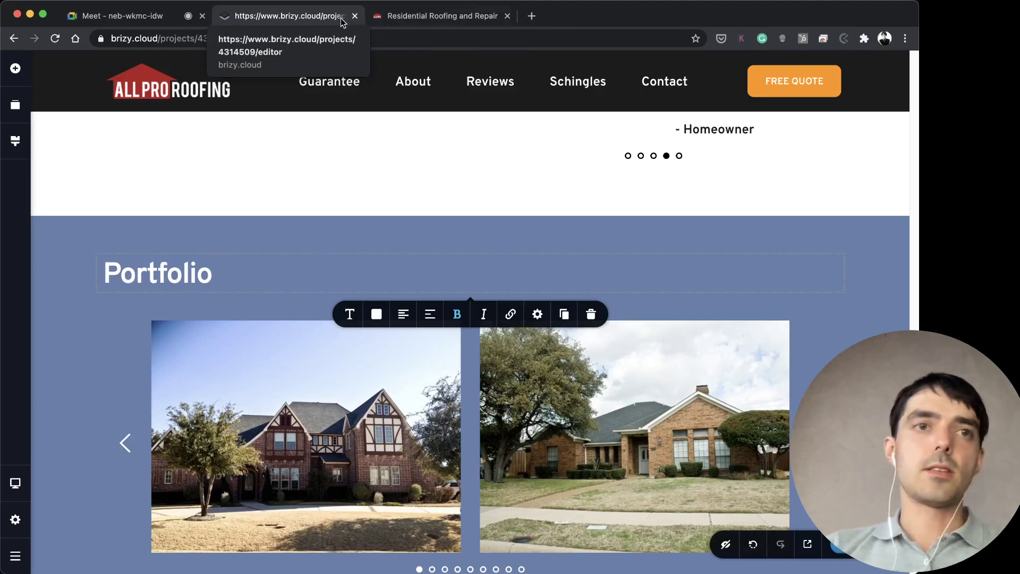
pyautogui.press('super+w')
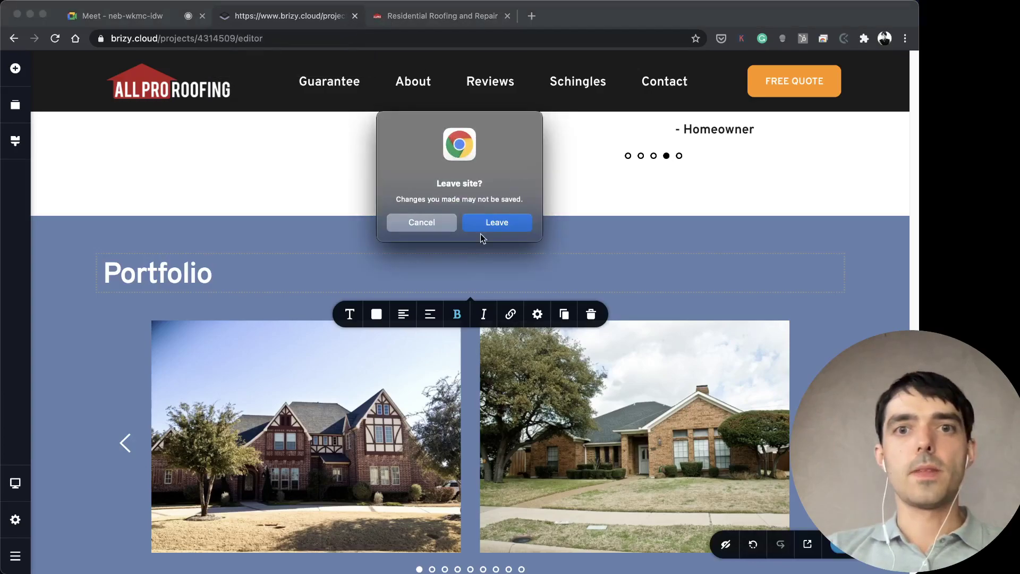
pyautogui.click(498, 220)
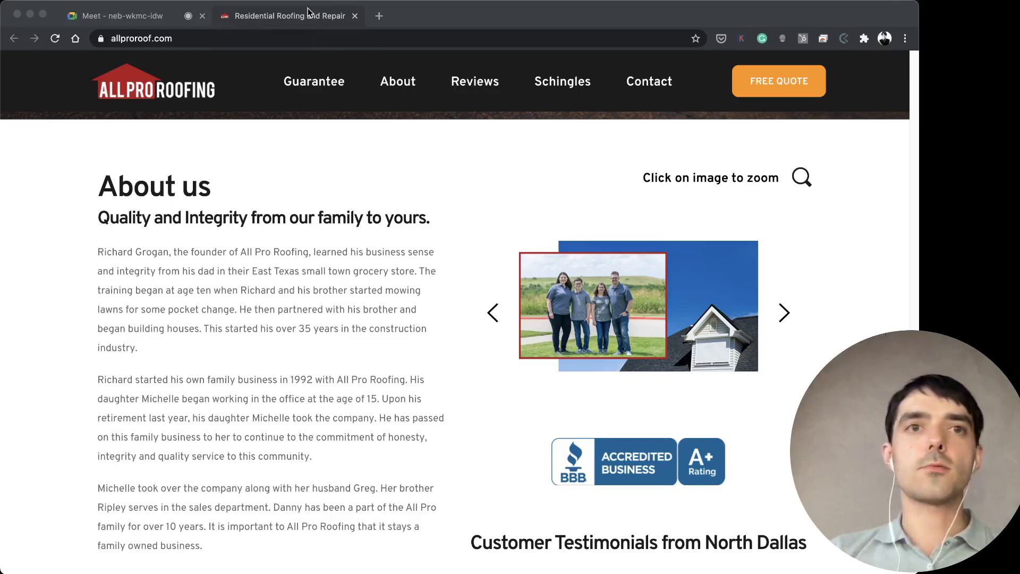
pyautogui.middleClick(301, 20)
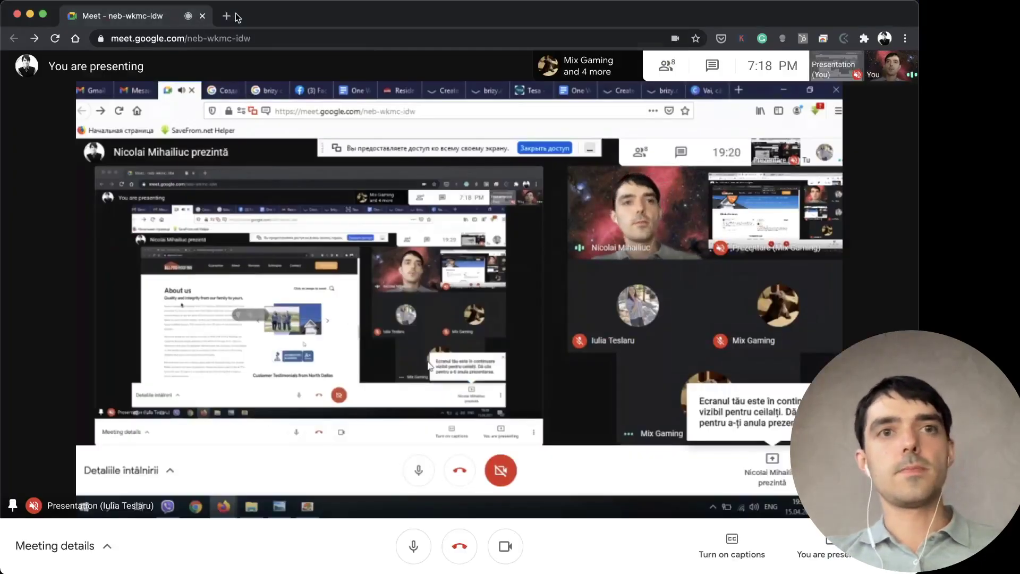
# Open the Photopea online photo editor in a new browser tab from the Design bookmarks
pyautogui.click(227, 16)
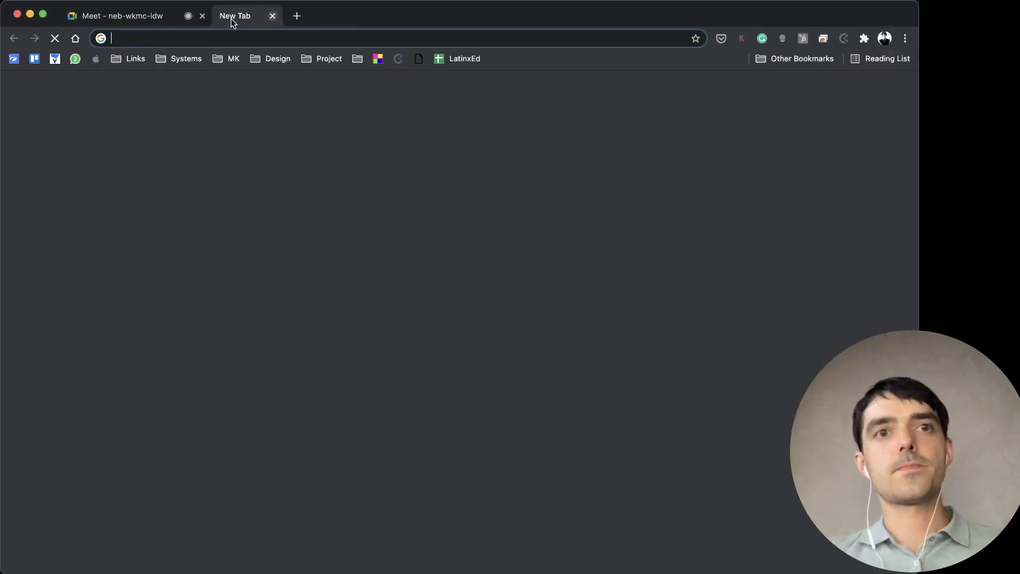
pyautogui.click(158, 62)
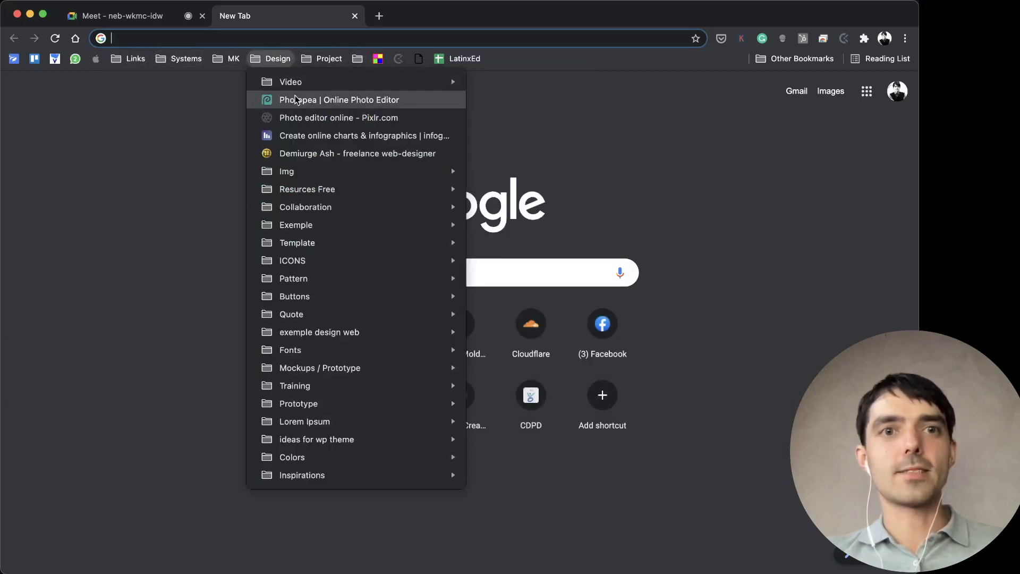
pyautogui.click(296, 100)
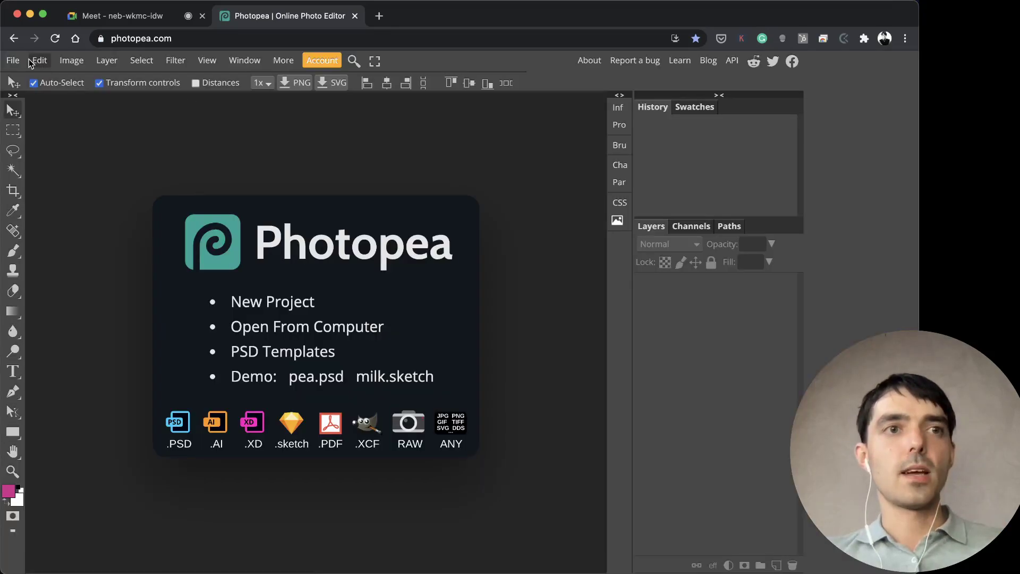
# Create a new blank project 1920 px wide and 1200 px high with a white background
pyautogui.click(13, 60)
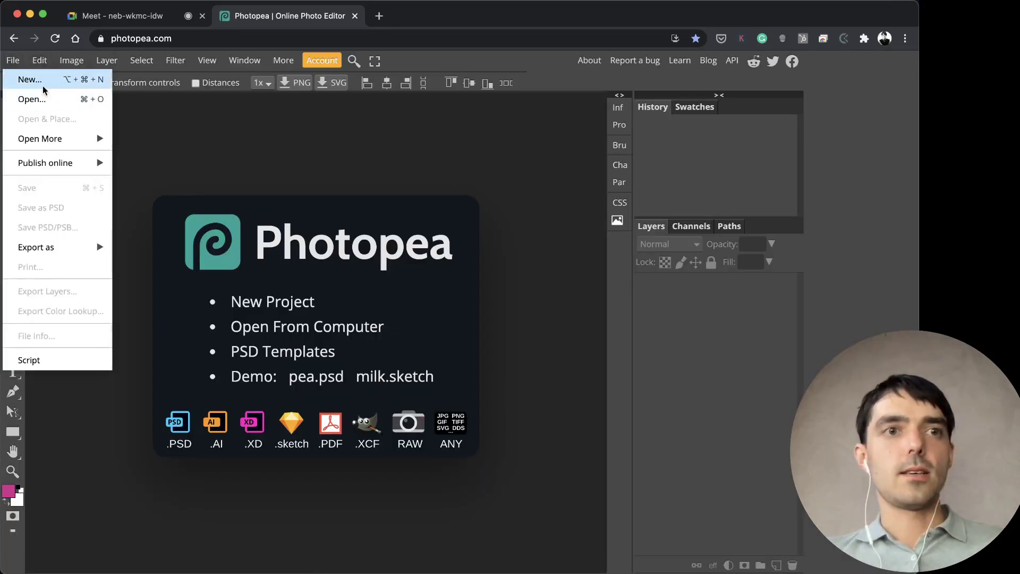
pyautogui.click(41, 83)
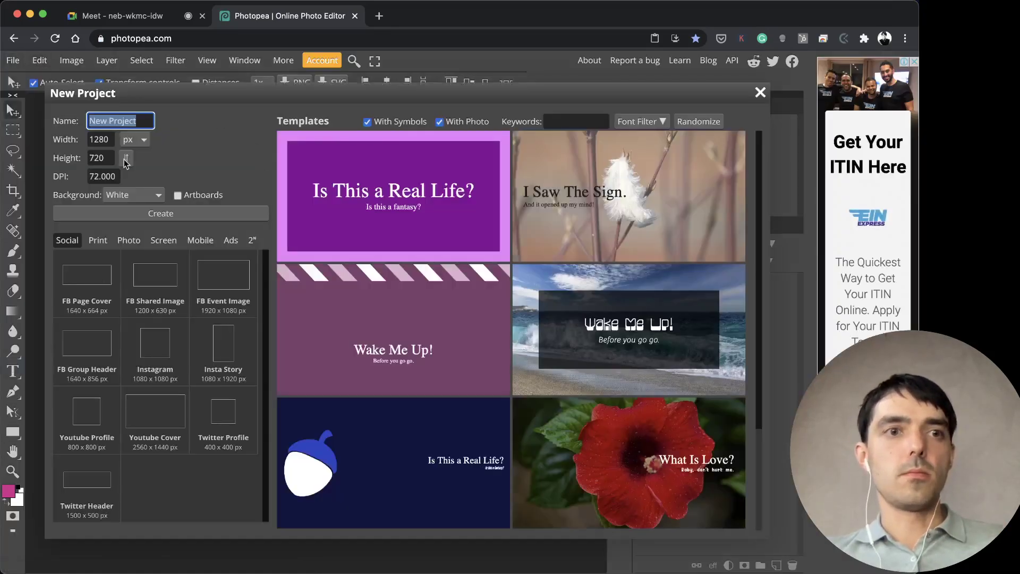
pyautogui.doubleClick(100, 139)
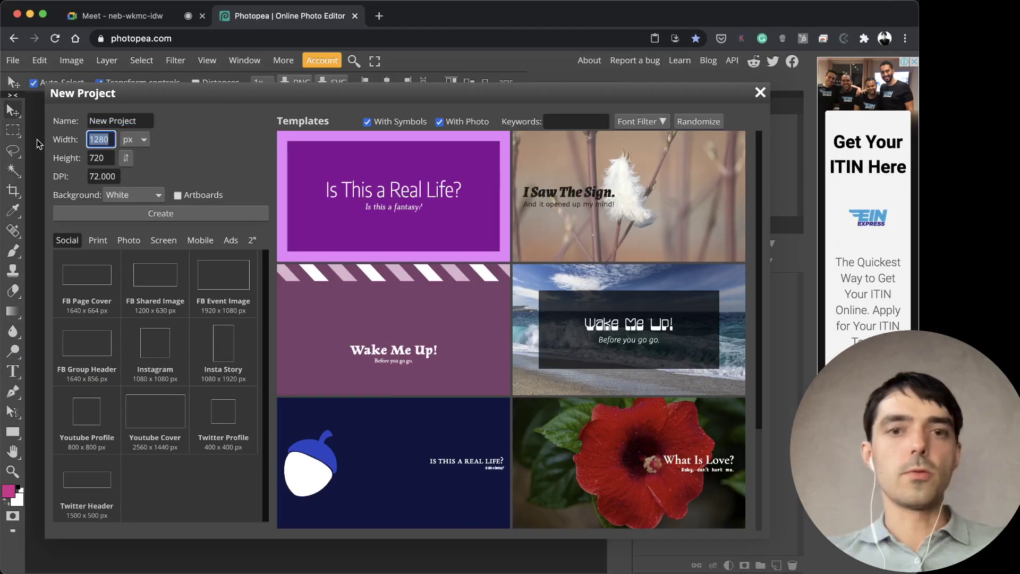
pyautogui.write('1920')
pyautogui.press('Tab')
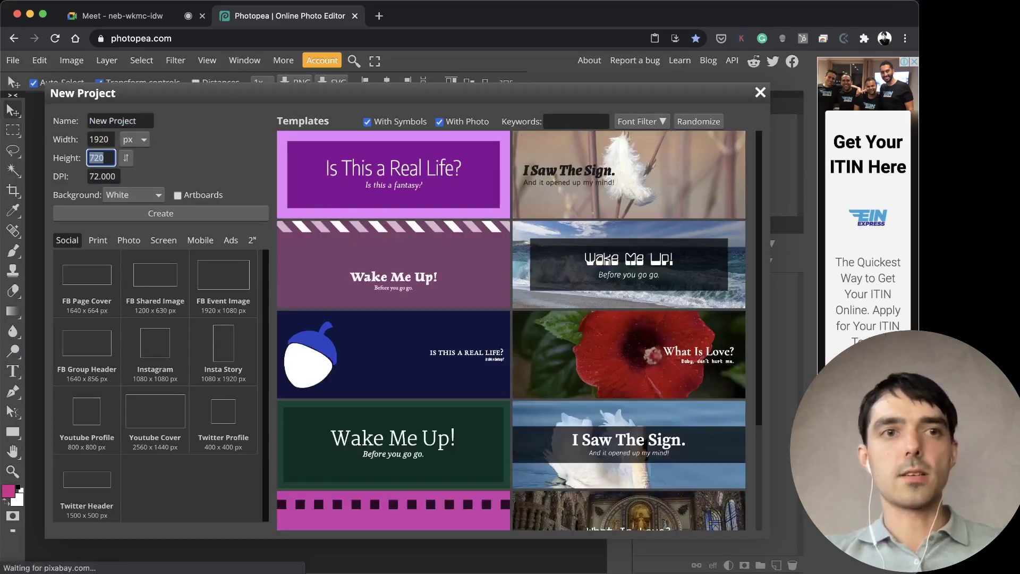
pyautogui.write('1200')
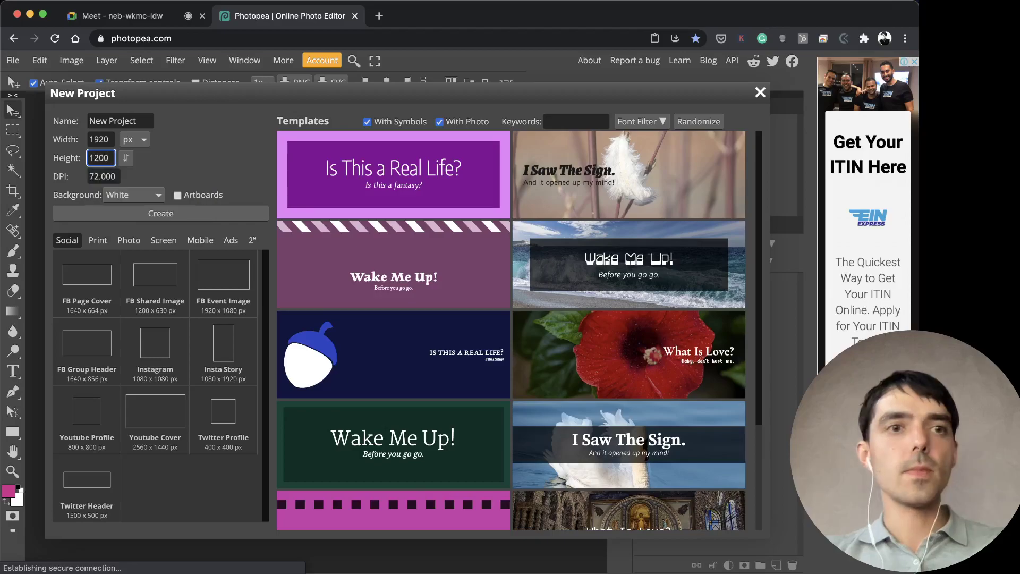
pyautogui.click(180, 209)
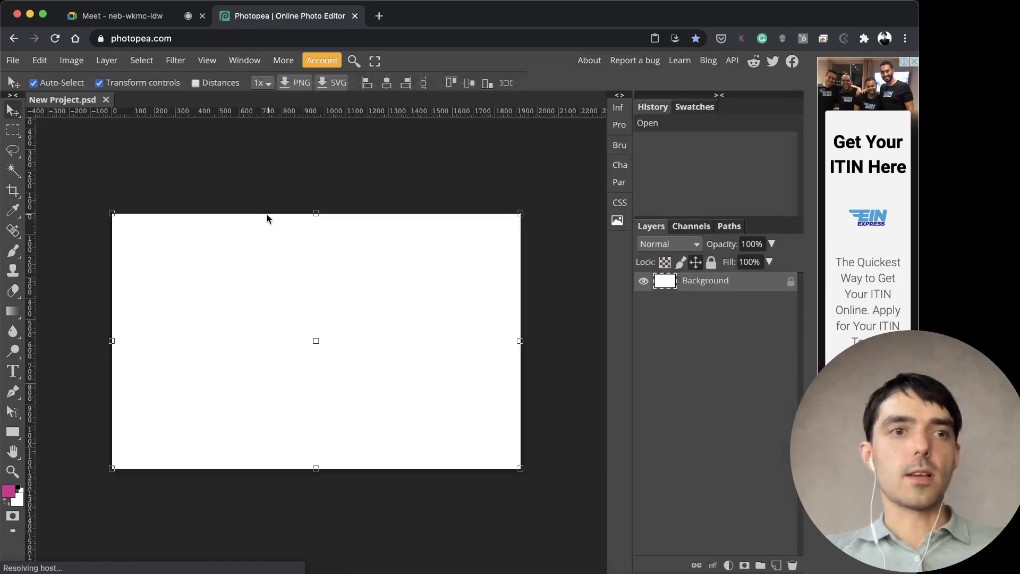
# Draw a narrow upright rectangle near the canvas's left edge, try a grey fill, and set the fill back to red
pyautogui.click(13, 431)
pyautogui.moveTo(123, 283); pyautogui.dragTo(156, 363)
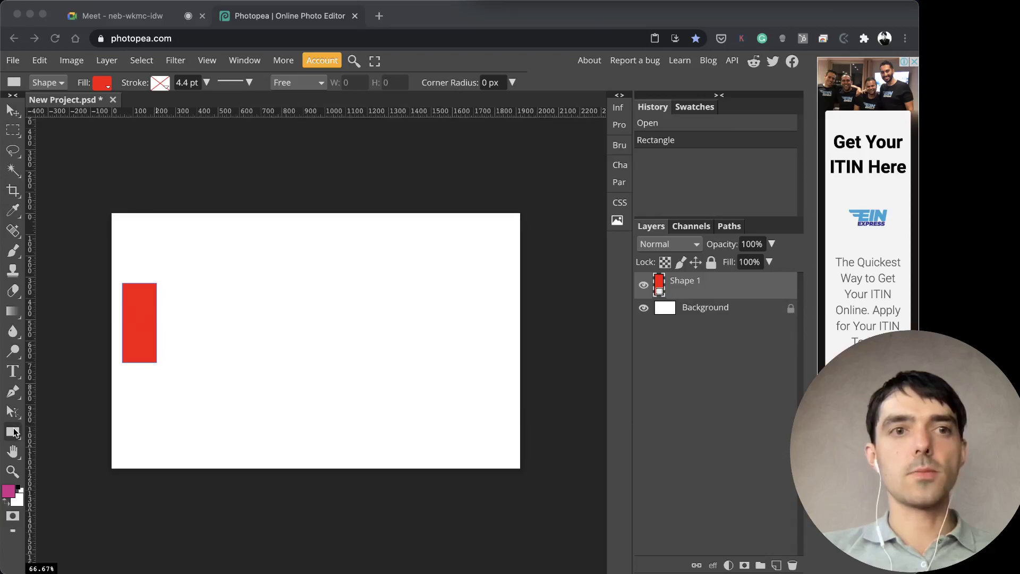
pyautogui.click(105, 87)
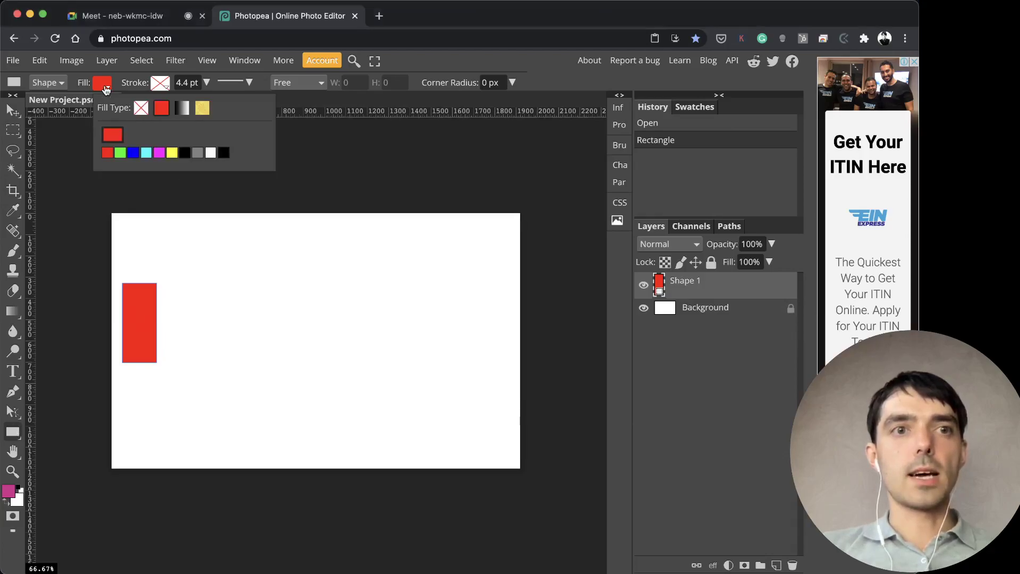
pyautogui.click(198, 154)
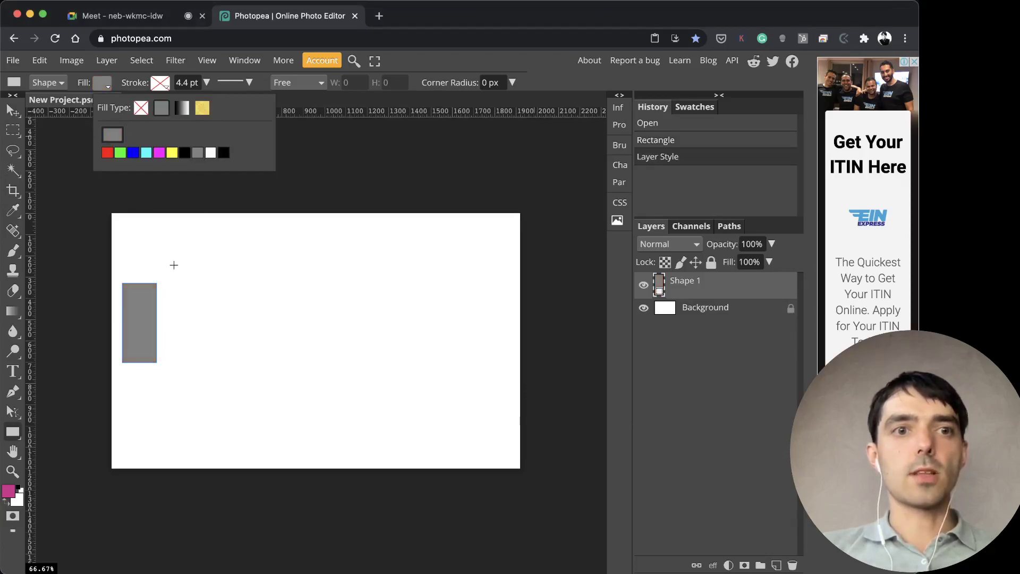
pyautogui.click(107, 153)
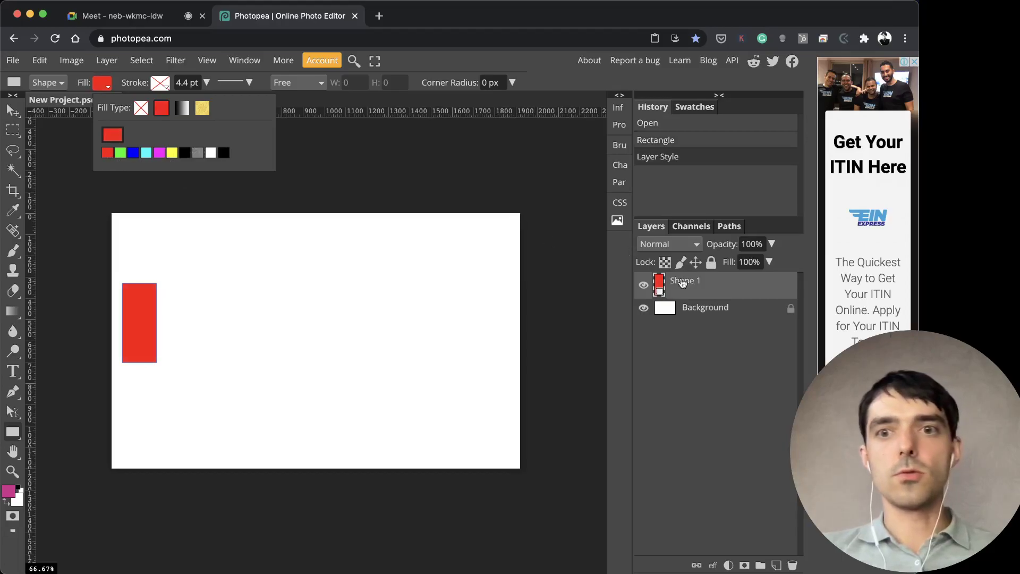
# Duplicate the red rectangle layer and transform the copy to about 393% width so it extends rightward from the original's right edge
pyautogui.moveTo(712, 303); pyautogui.dragTo(712, 307)
pyautogui.click(713, 307)
pyautogui.click(704, 290)
pyautogui.press('super+j')
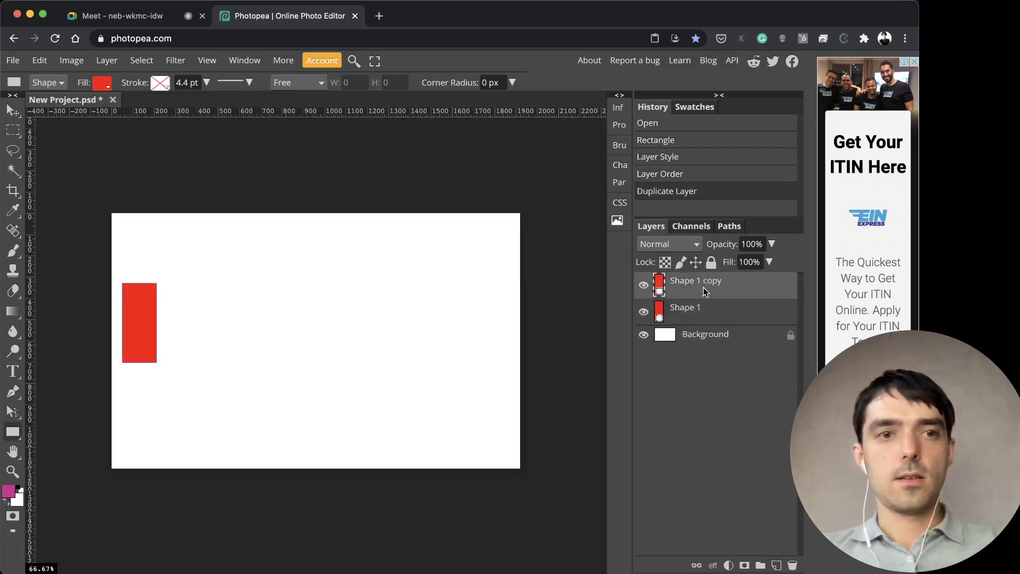
pyautogui.press('super+t')
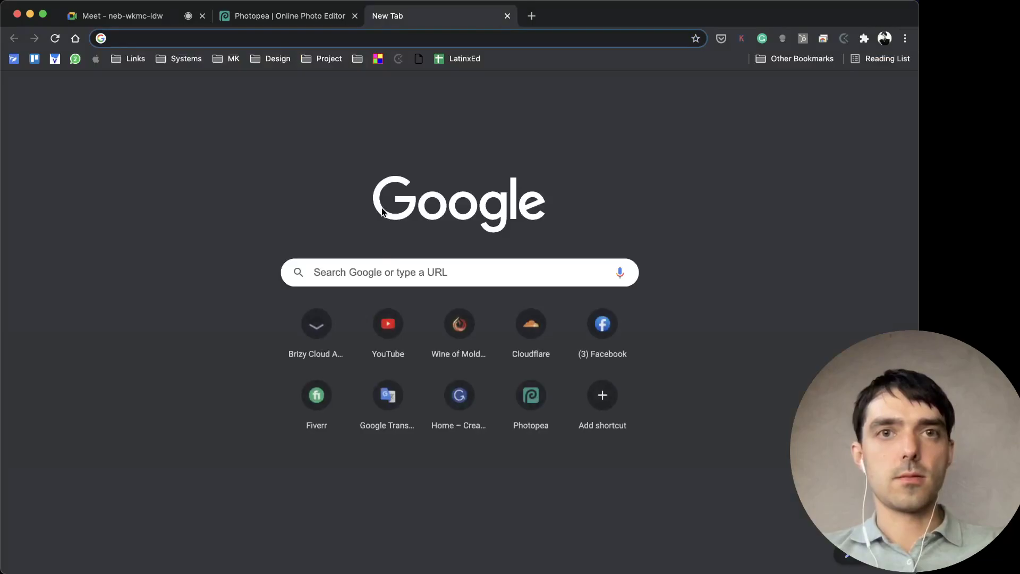
pyautogui.press('super+w')
pyautogui.press('super+t')
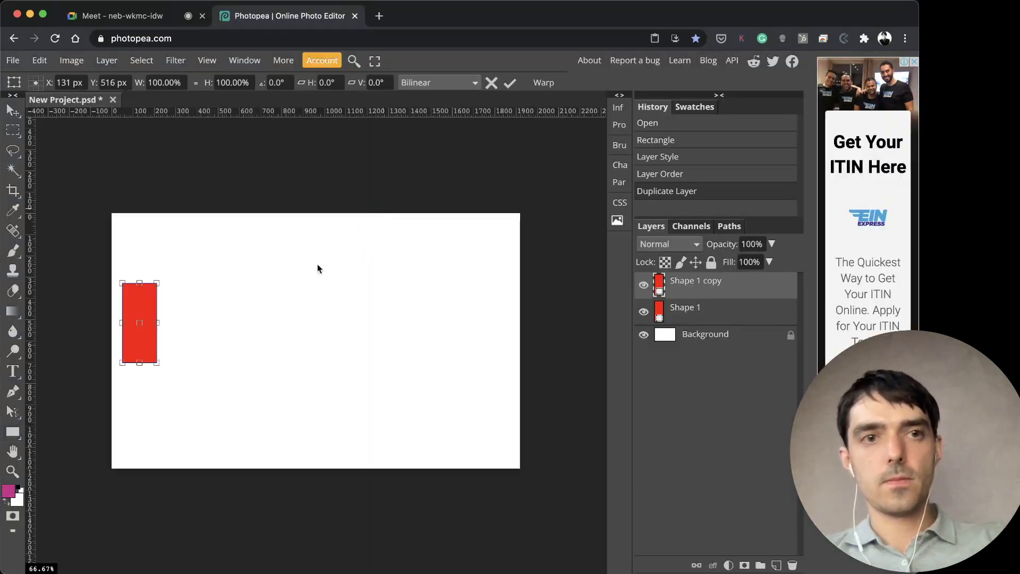
pyautogui.moveTo(124, 325); pyautogui.dragTo(291, 325)
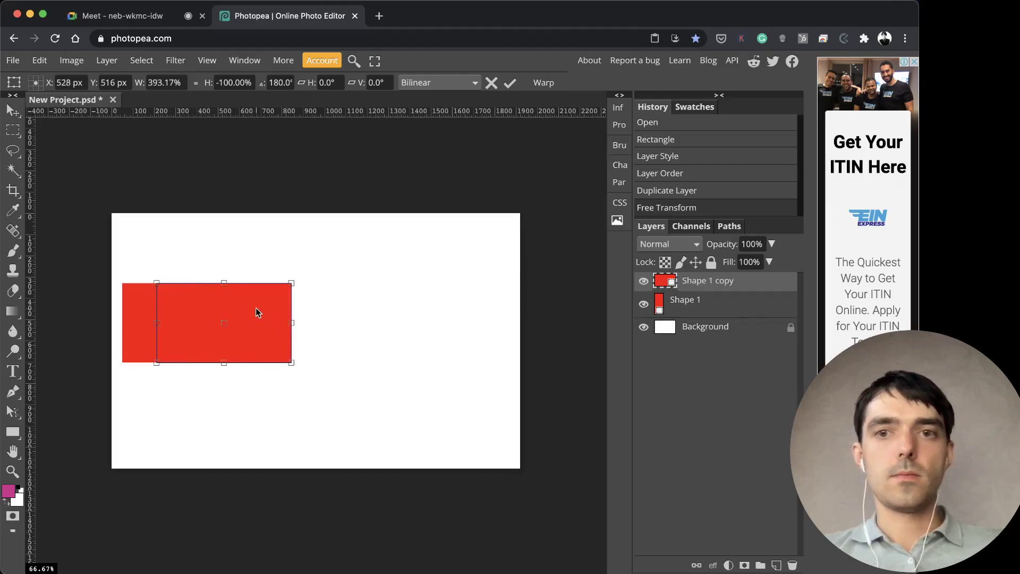
# Change the fill of the wide rectangle copy to grey 9e9e9e
pyautogui.press('u')
pyautogui.doubleClick(663, 285)
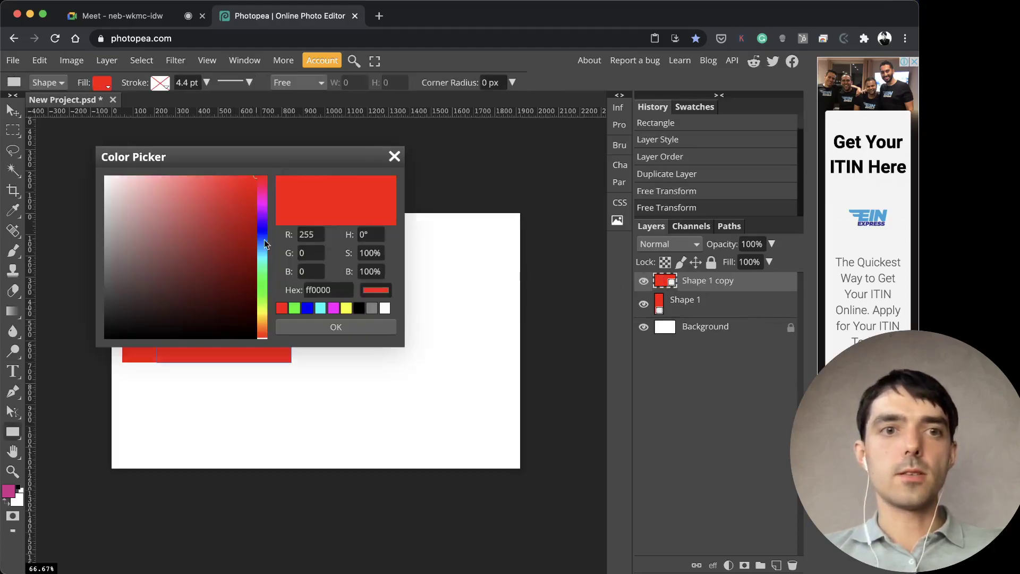
pyautogui.click(105, 238)
pyautogui.click(312, 326)
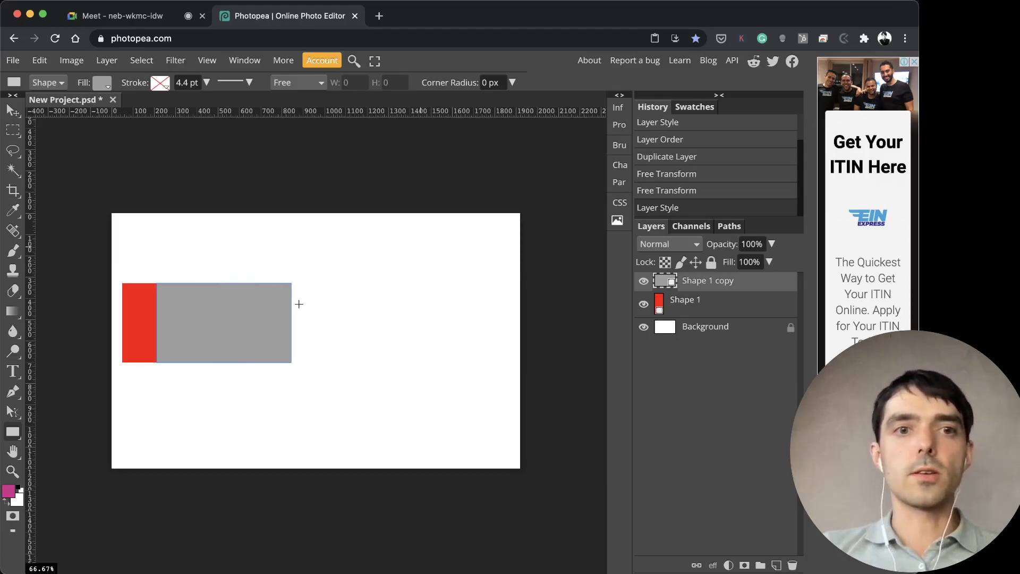
# Duplicate the grey rectangle and transform the copy to about 170% width so it spans from the grey block to the canvas's right edge
pyautogui.click(721, 297)
pyautogui.click(717, 283)
pyautogui.hotkey('ctrl', 'j')
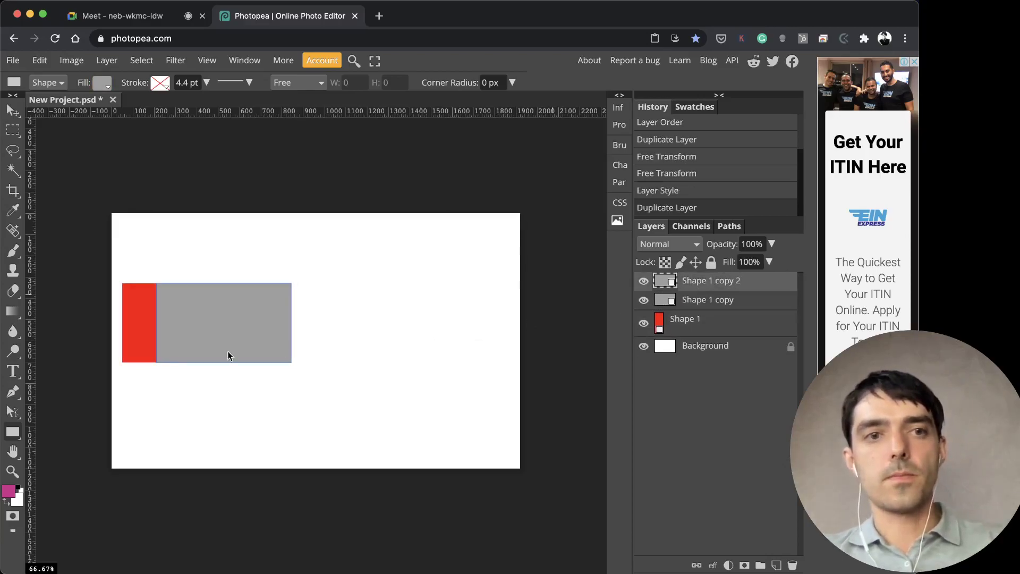
pyautogui.hotkey('ctrl', 't')
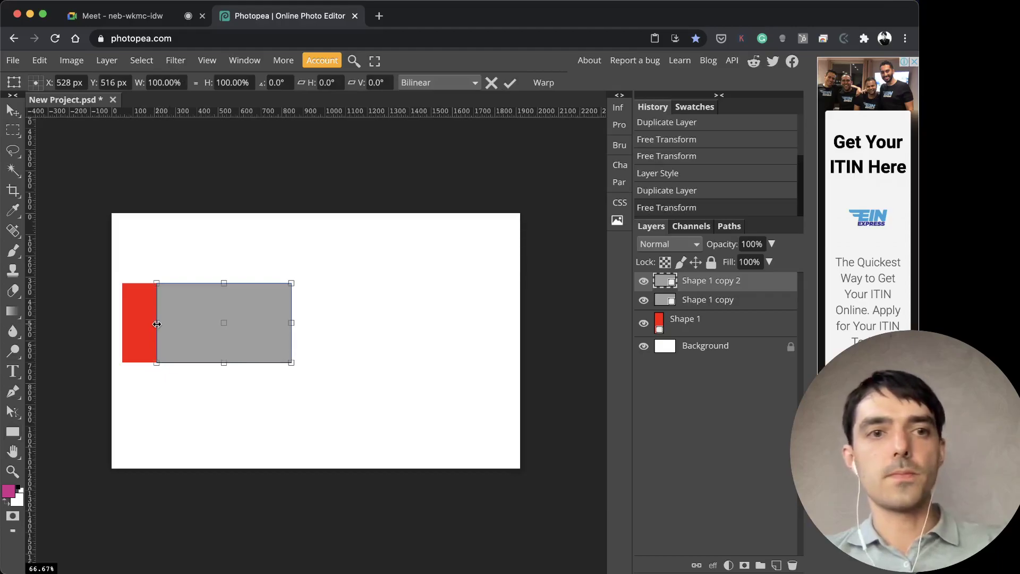
pyautogui.moveTo(157, 323); pyautogui.dragTo(526, 316)
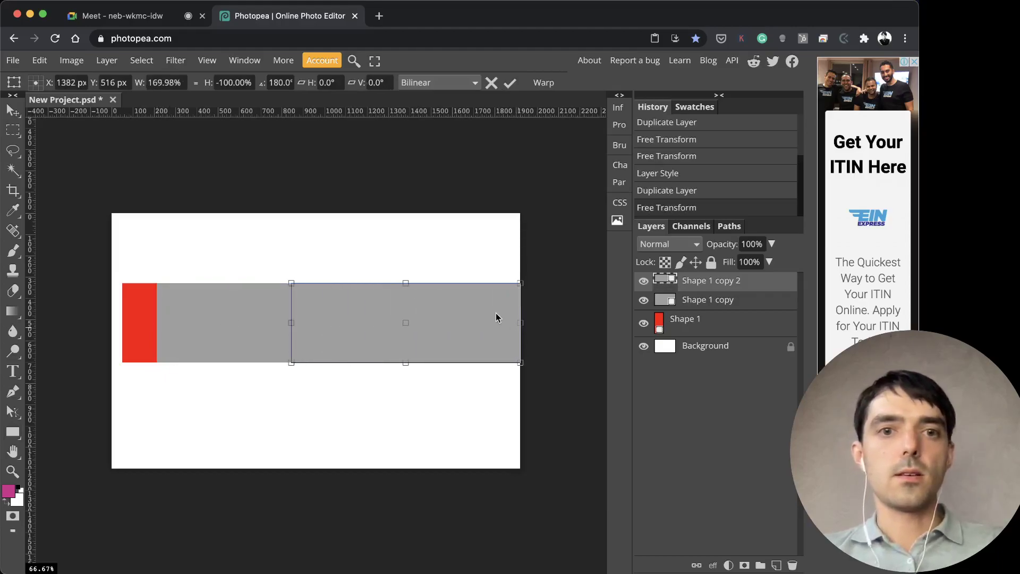
pyautogui.press('Return')
# Change the fill of the rightmost rectangle to blue 1b6ee0
pyautogui.press('u')
pyautogui.doubleClick(669, 286)
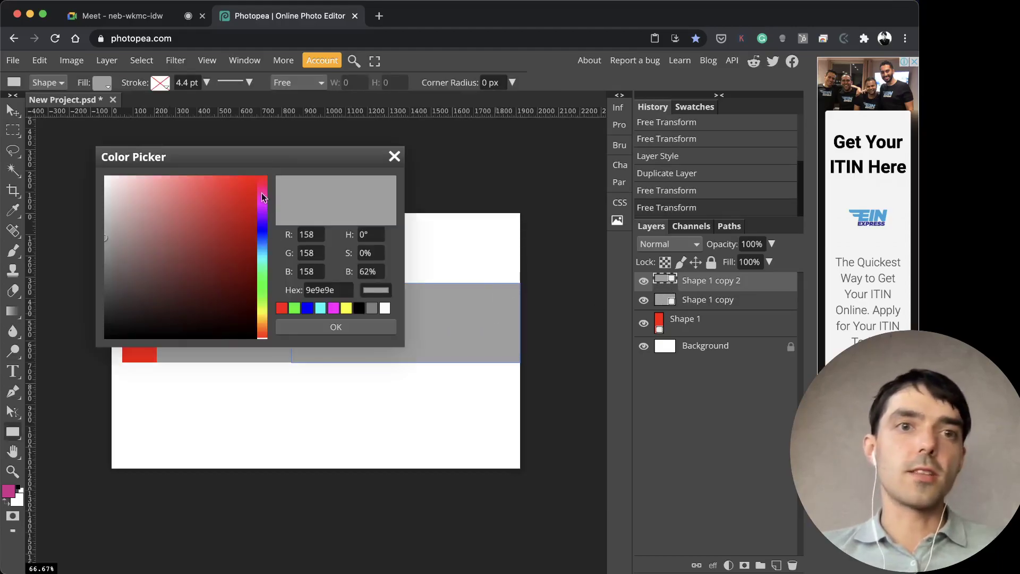
pyautogui.moveTo(322, 159); pyautogui.dragTo(650, 100)
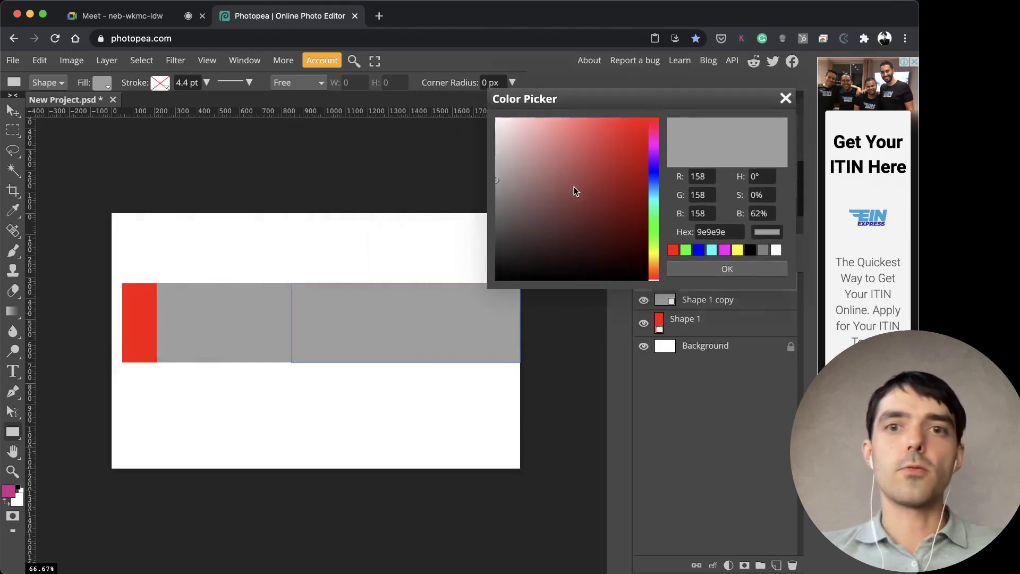
pyautogui.moveTo(648, 233); pyautogui.dragTo(629, 136)
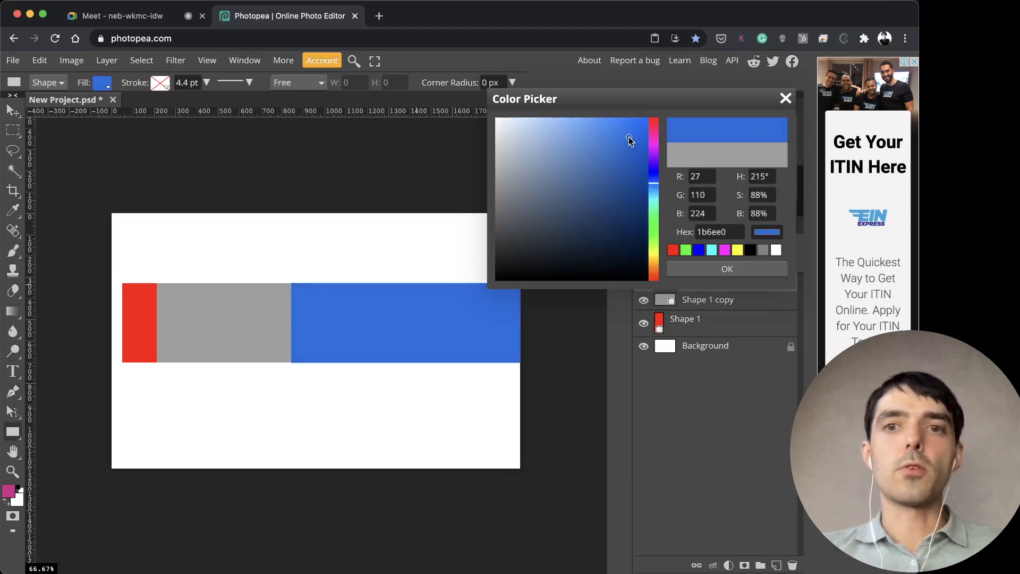
pyautogui.click(703, 273)
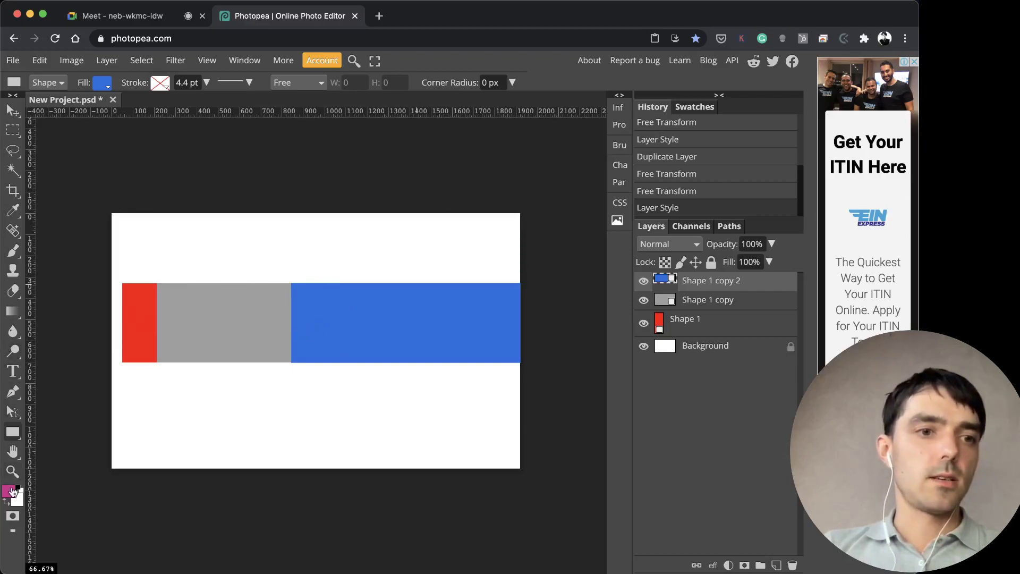
# Draw a thin vertical bar over the boundary between the grey and blue rectangles and fill it with green
pyautogui.moveTo(287, 267); pyautogui.dragTo(296, 372)
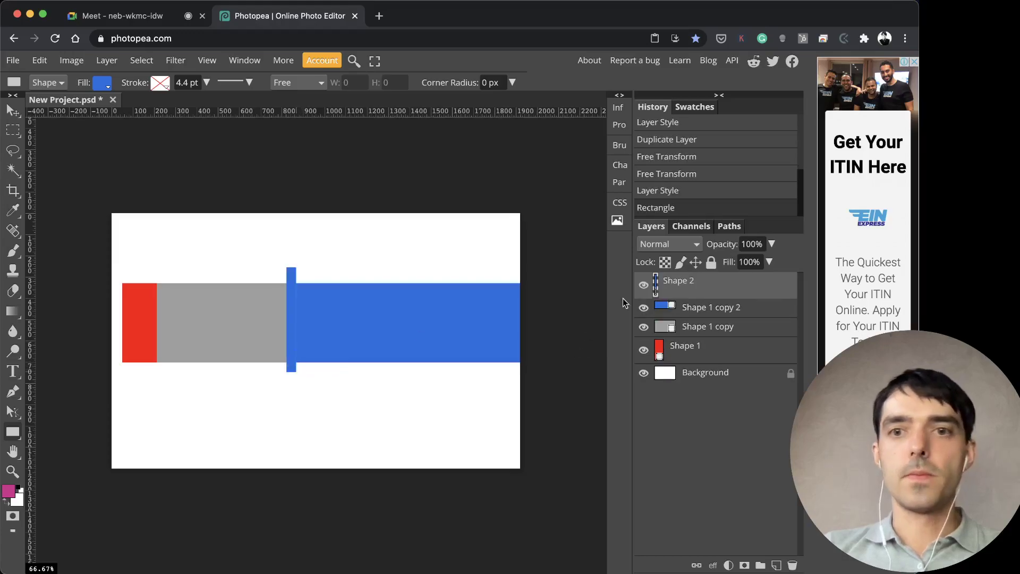
pyautogui.doubleClick(656, 288)
pyautogui.moveTo(654, 226); pyautogui.dragTo(656, 269)
pyautogui.click(583, 144)
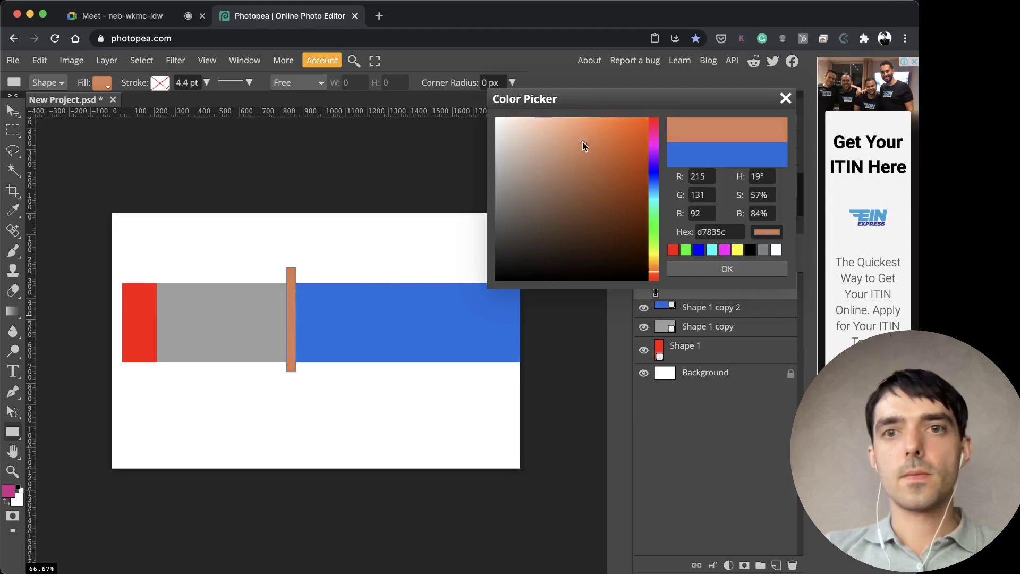
pyautogui.click(657, 228)
pyautogui.click(706, 265)
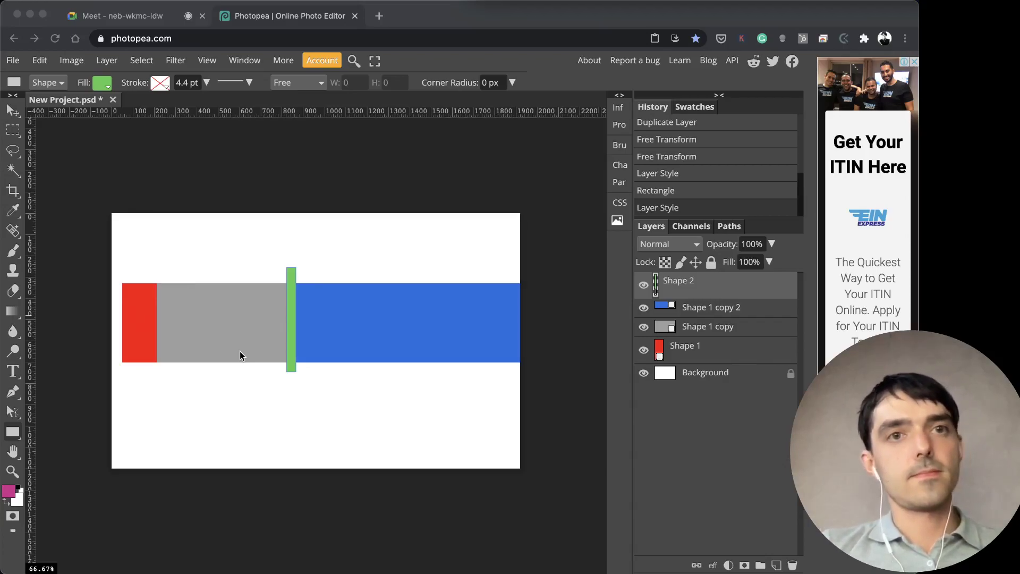
# Switch back to the Google Meet call tab
pyautogui.click(130, 18)
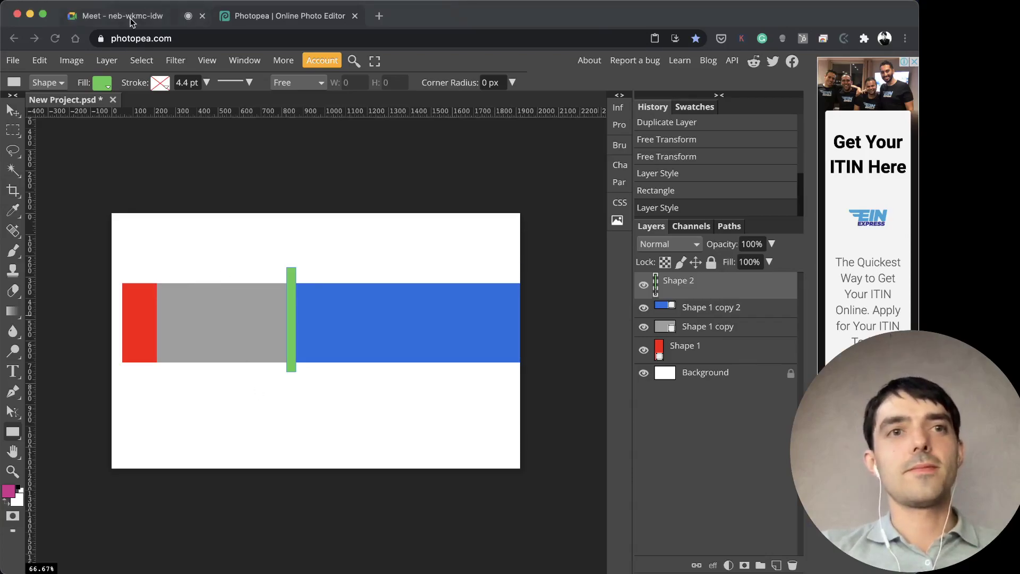
pyautogui.click(130, 19)
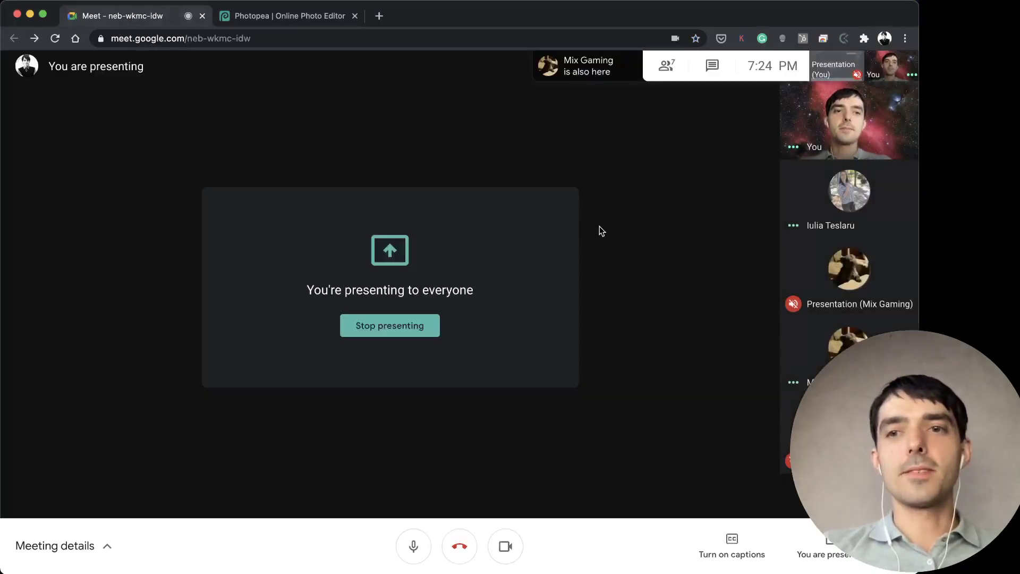